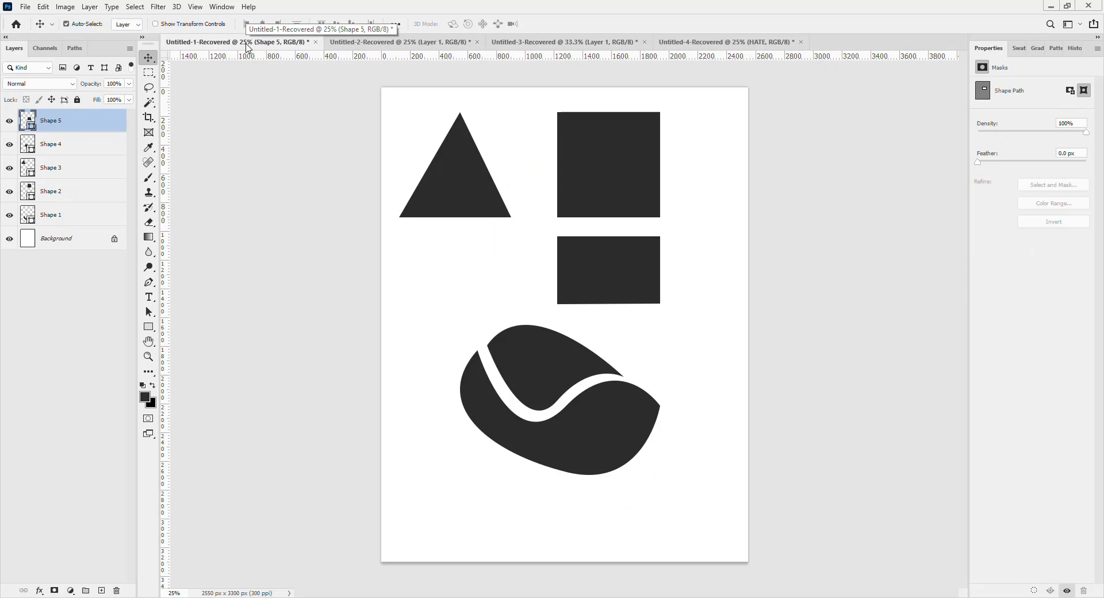
{"action": "left_click", "coordinate": [388, 42]}
{"action": "left_click", "coordinate": [281, 42]}
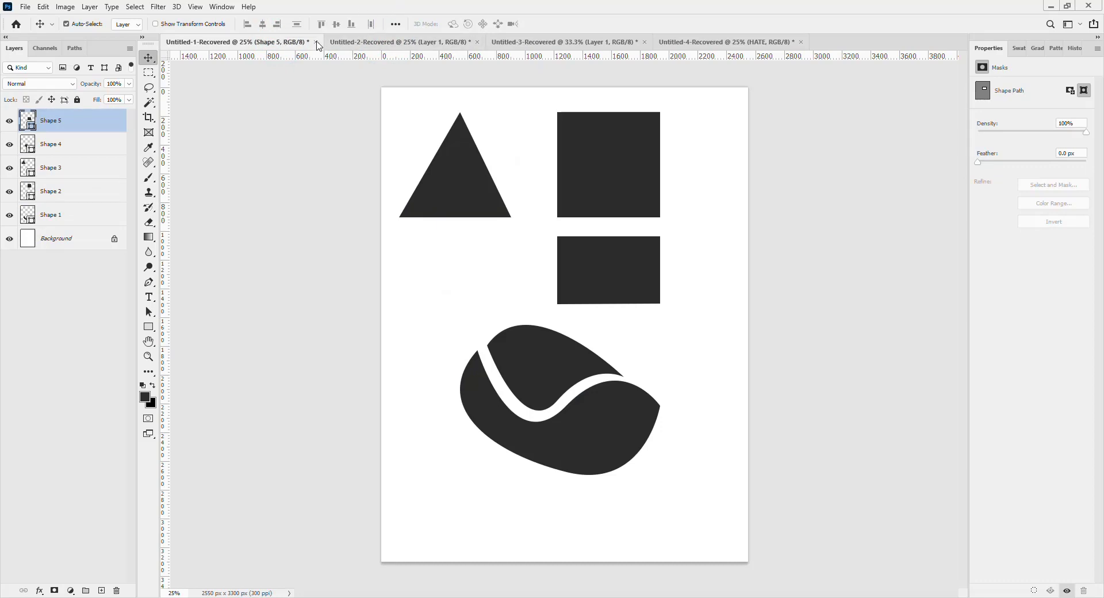
Create a new document named Masks from the Letter print preset in landscape orientation, 11 × 8.5 in at 300 ppi.
{"action": "left_click", "coordinate": [27, 7]}
{"action": "left_click", "coordinate": [31, 17]}
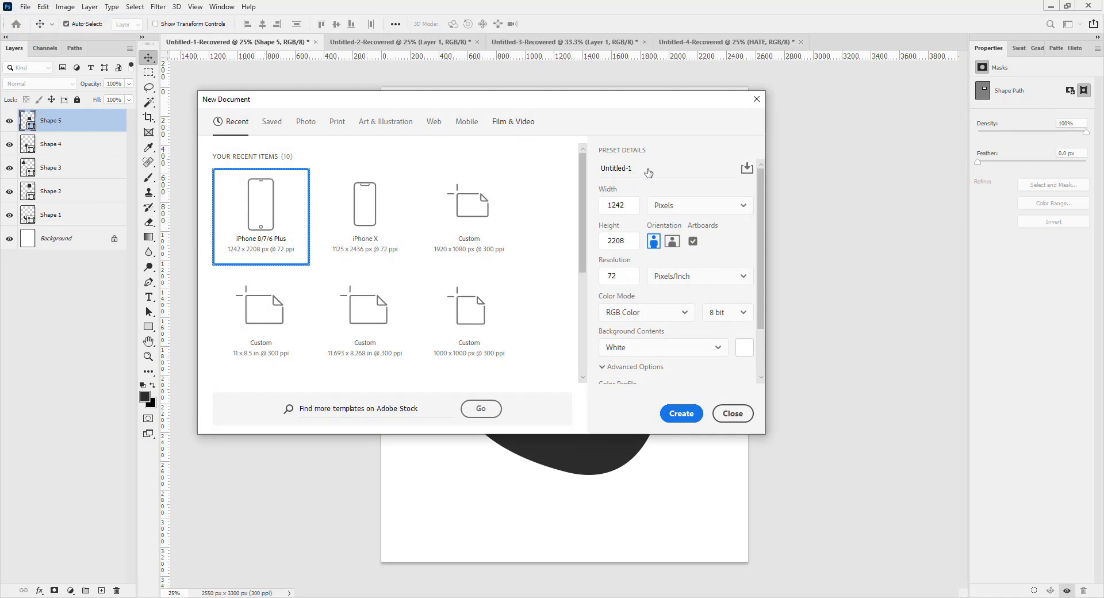
{"action": "left_click", "coordinate": [647, 170]}
{"action": "left_click_drag", "start_coordinate": [641, 168], "coordinate": [599, 172]}
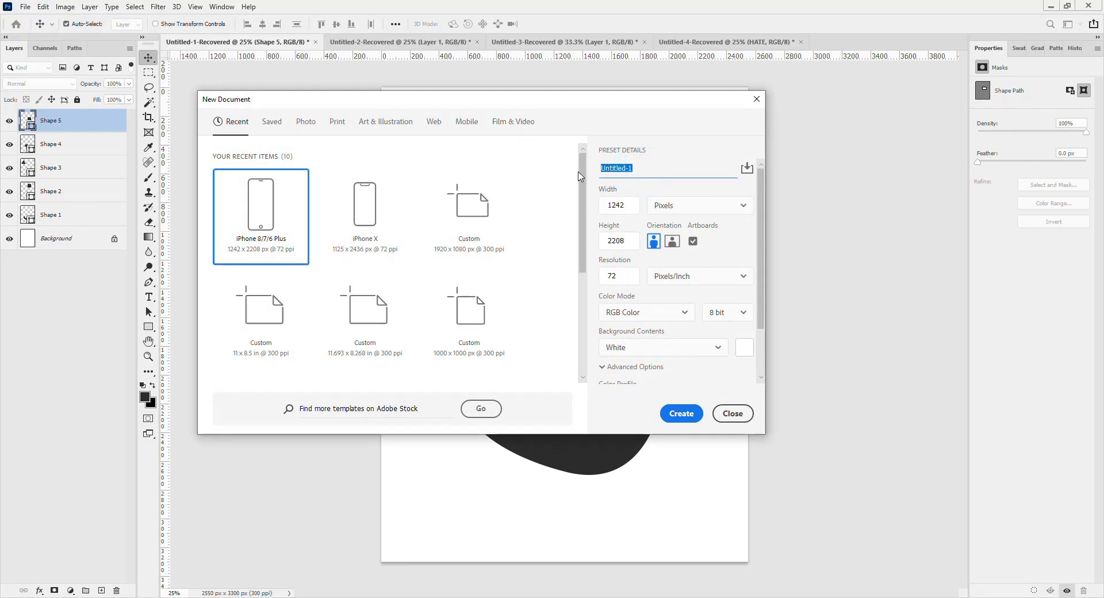
{"action": "type", "text": "Masks"}
{"action": "left_click", "coordinate": [337, 121]}
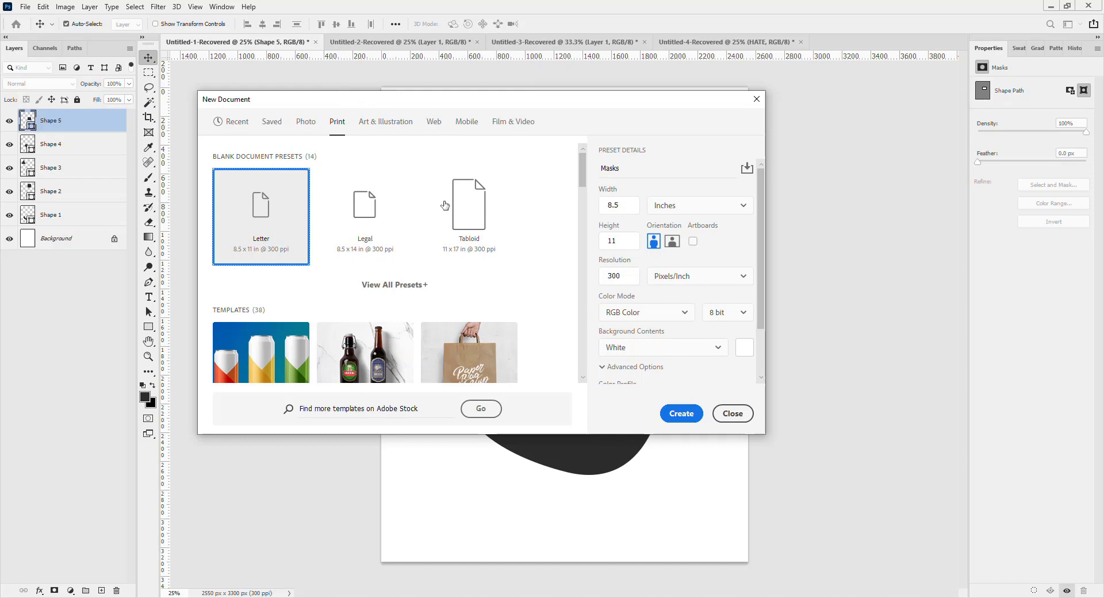
{"action": "left_click", "coordinate": [672, 241]}
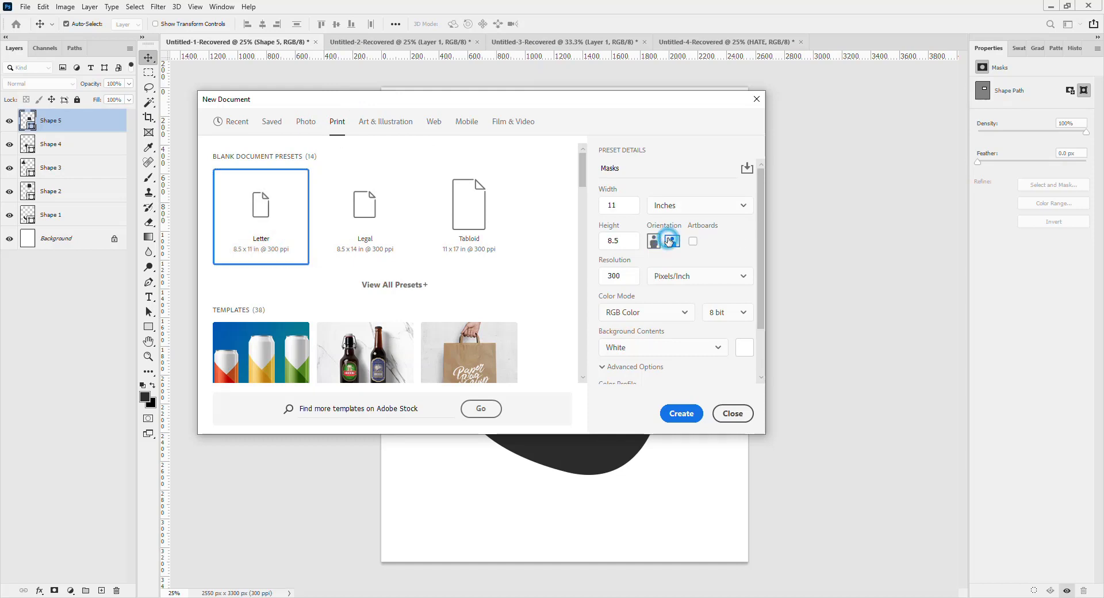
{"action": "left_click", "coordinate": [681, 415]}
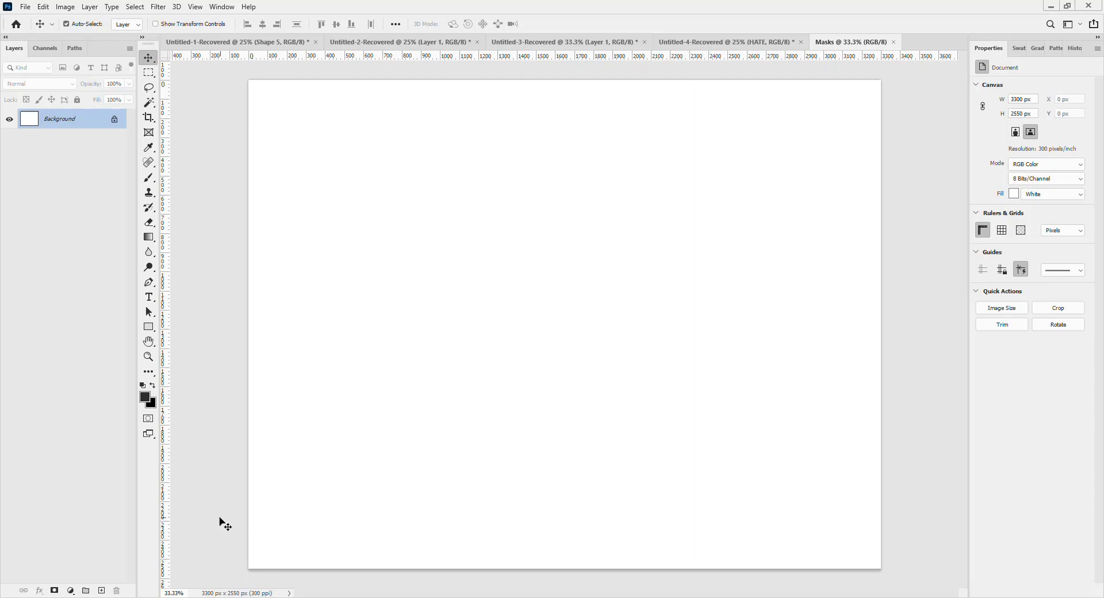
Add a new empty layer above the background with the default layer settings.
{"action": "left_click", "coordinate": [101, 591]}
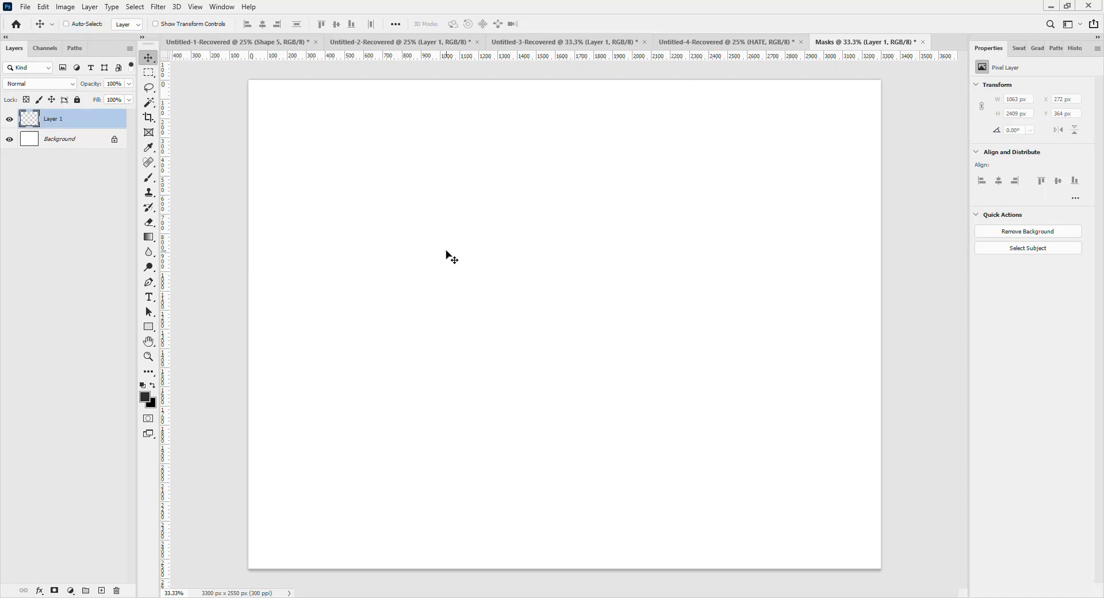
{"action": "key", "text": "ctrl+z"}
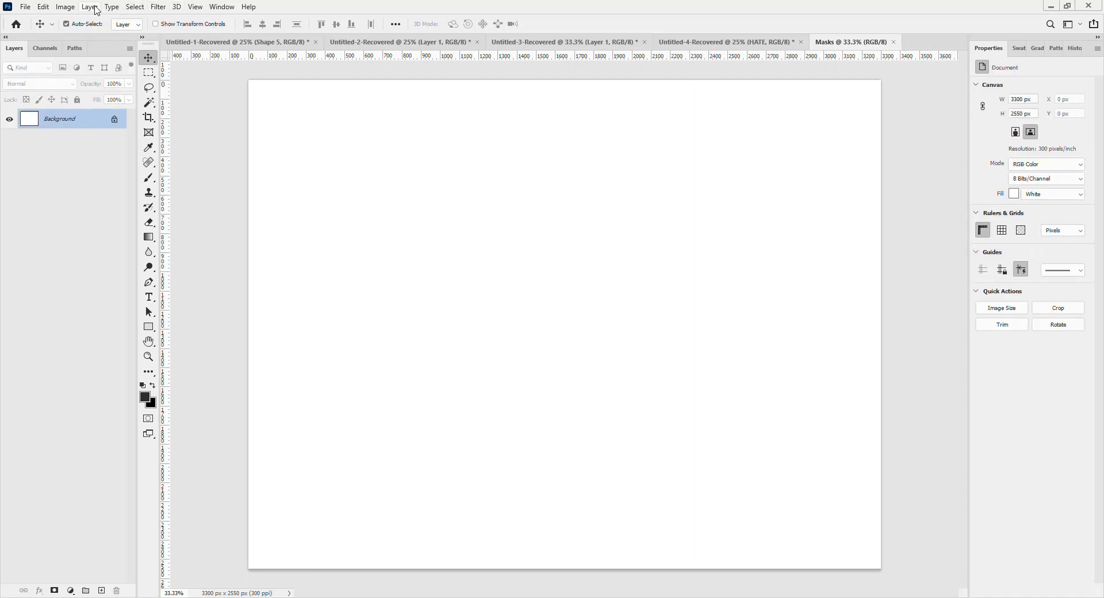
{"action": "left_click", "coordinate": [91, 6]}
{"action": "mouse_move", "coordinate": [100, 19]}
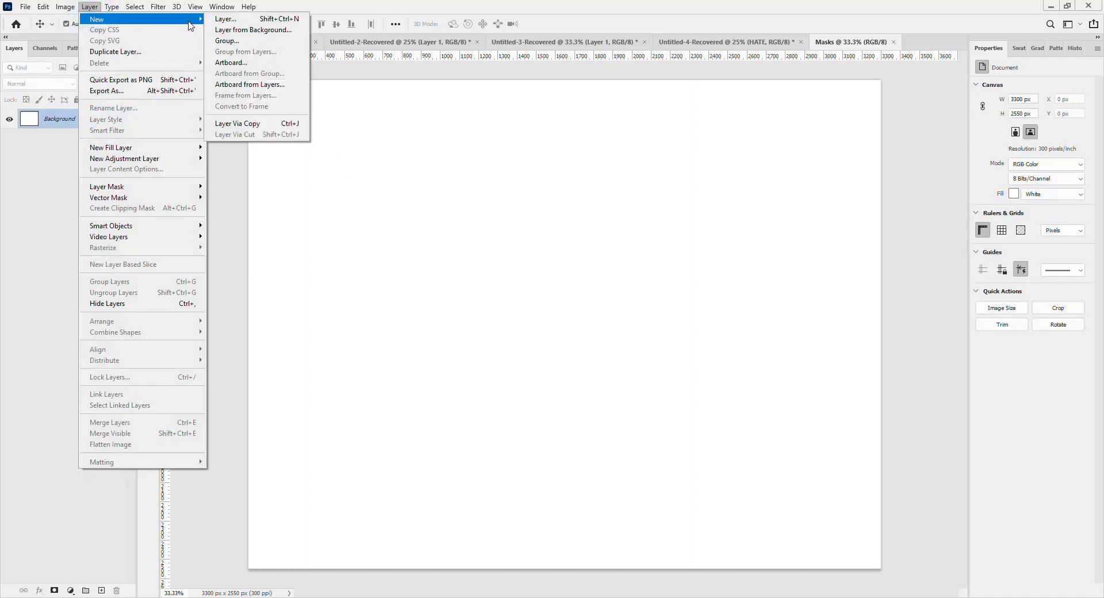
{"action": "left_click", "coordinate": [224, 18]}
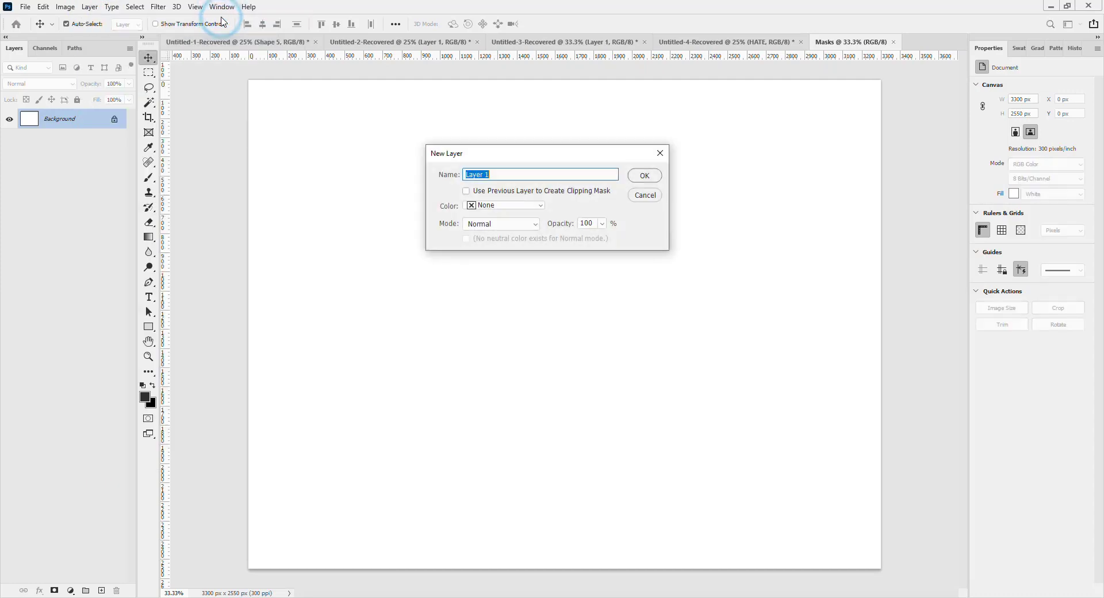
{"action": "left_click", "coordinate": [645, 176]}
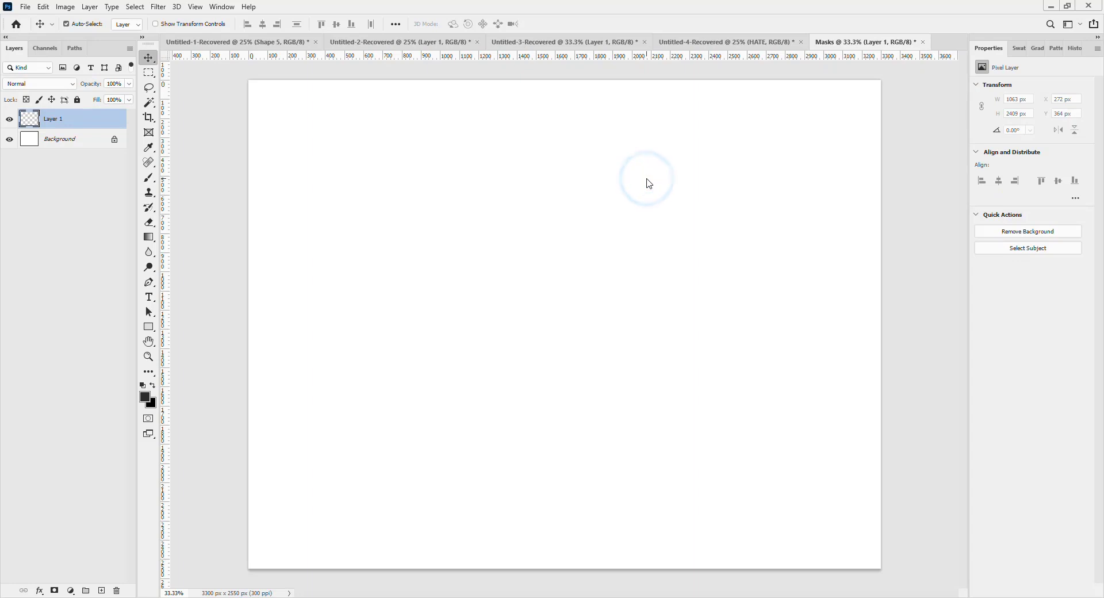
Choose the Ellipse tool and set the foreground colour to green 0aca69.
{"action": "left_click", "coordinate": [152, 331]}
{"action": "left_click", "coordinate": [194, 349]}
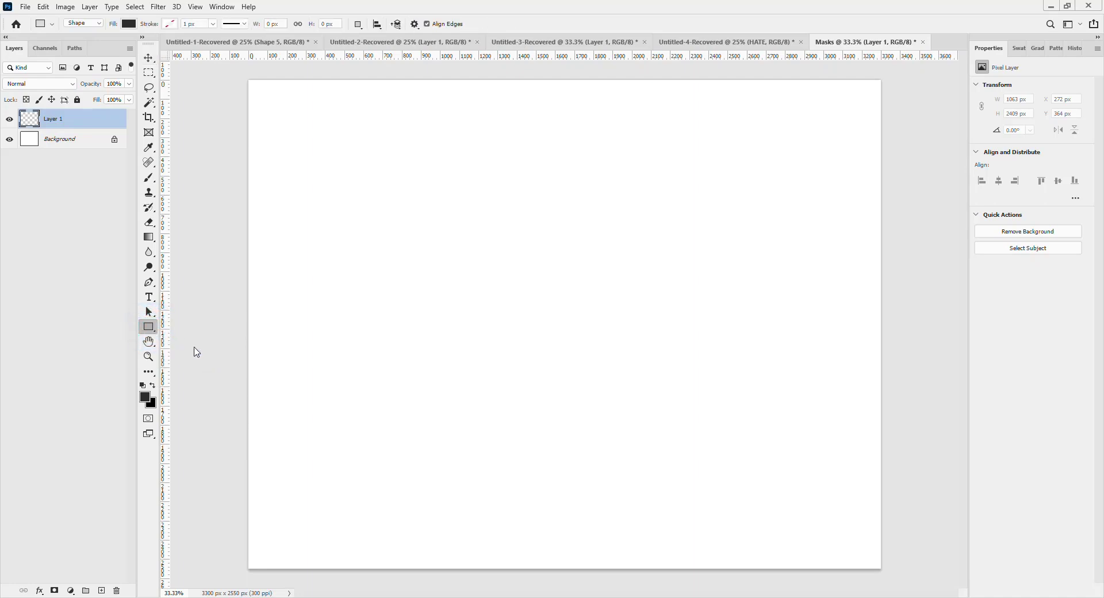
{"action": "left_click", "coordinate": [147, 399]}
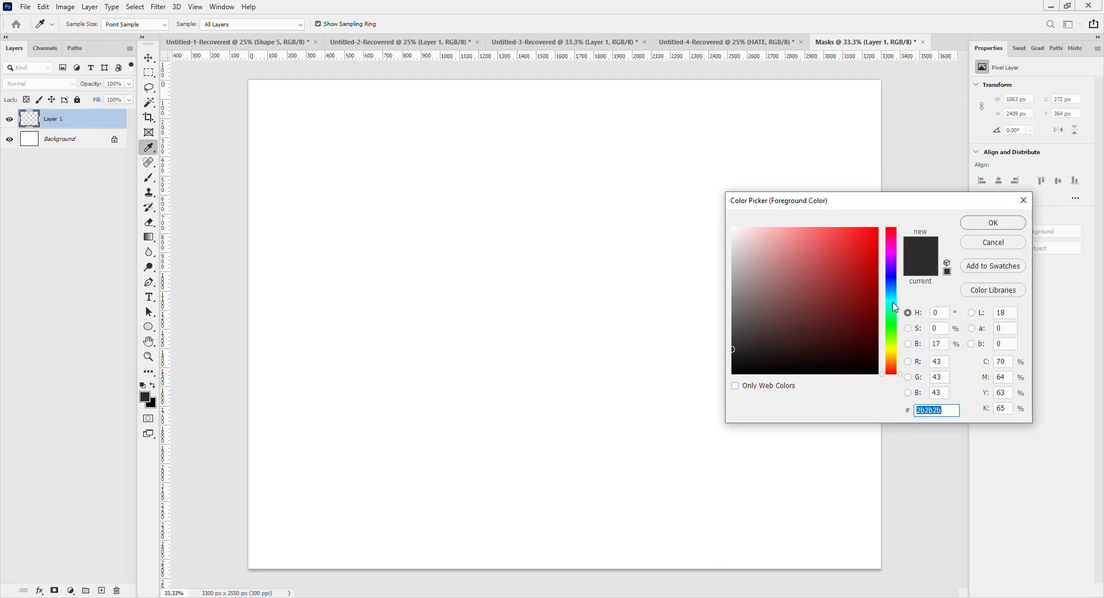
{"action": "left_click_drag", "start_coordinate": [895, 307], "coordinate": [891, 302]}
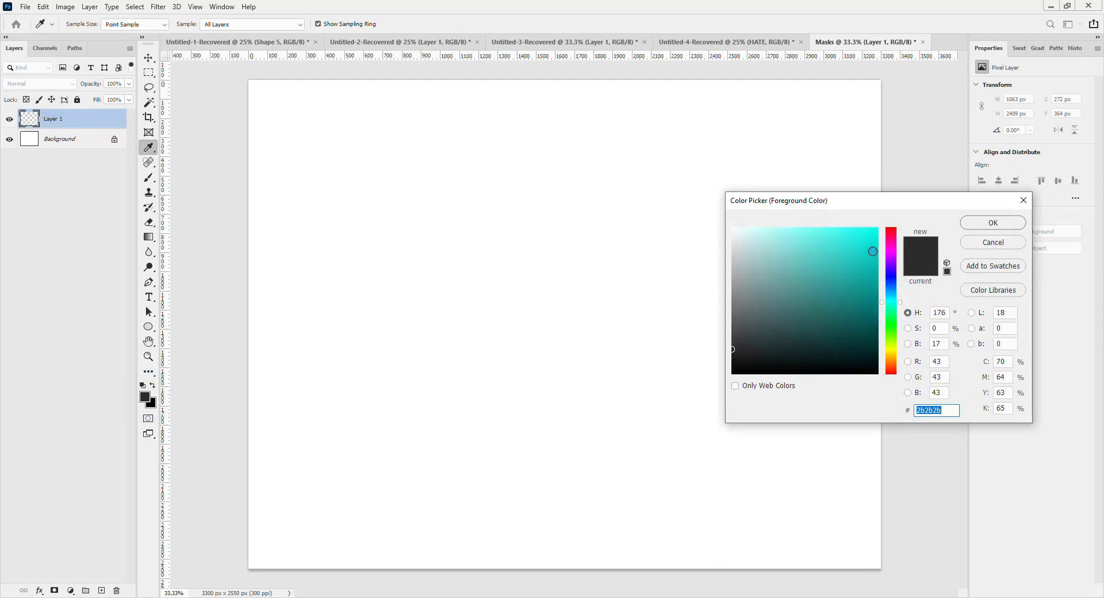
{"action": "left_click", "coordinate": [873, 251]}
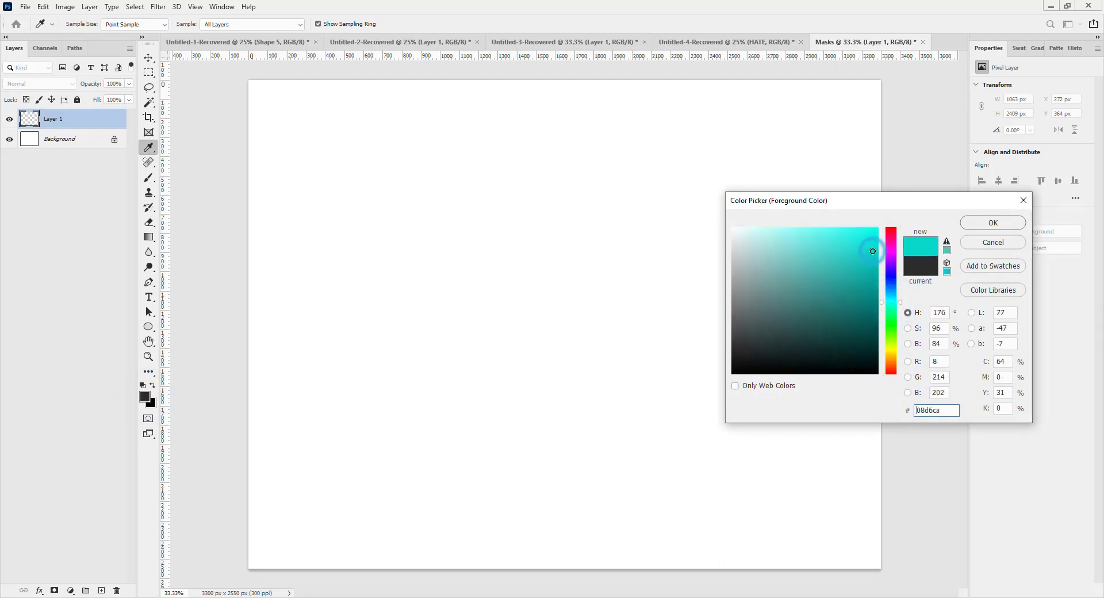
{"action": "left_click", "coordinate": [896, 305]}
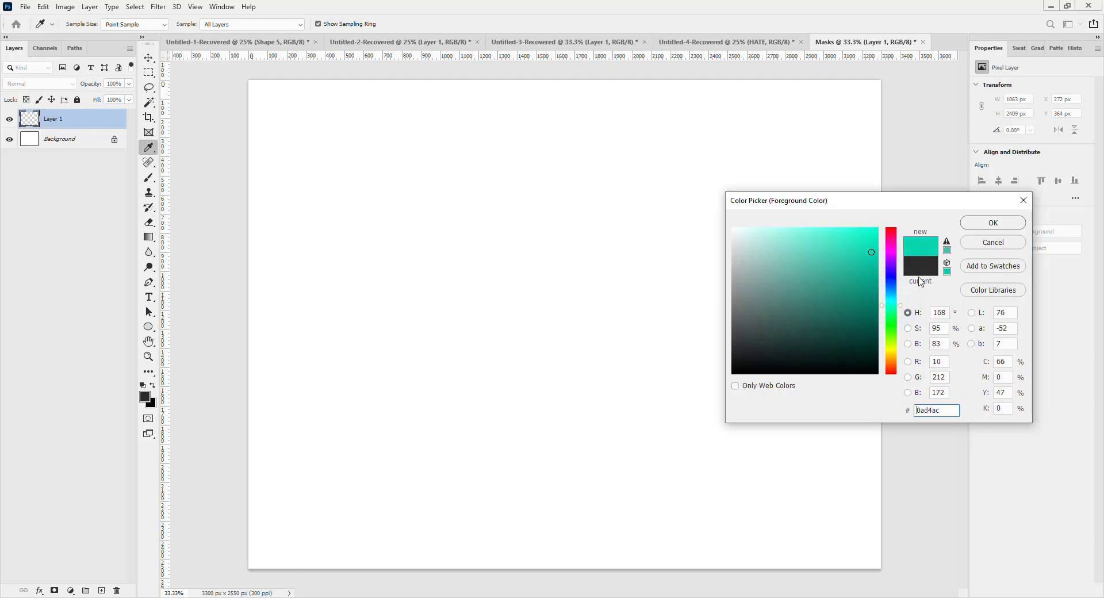
{"action": "mouse_move", "coordinate": [892, 307]}
{"action": "left_mouse_down"}
{"action": "mouse_move", "coordinate": [894, 296]}
{"action": "mouse_move", "coordinate": [895, 316]}
{"action": "left_mouse_up"}
{"action": "left_click", "coordinate": [872, 258]}
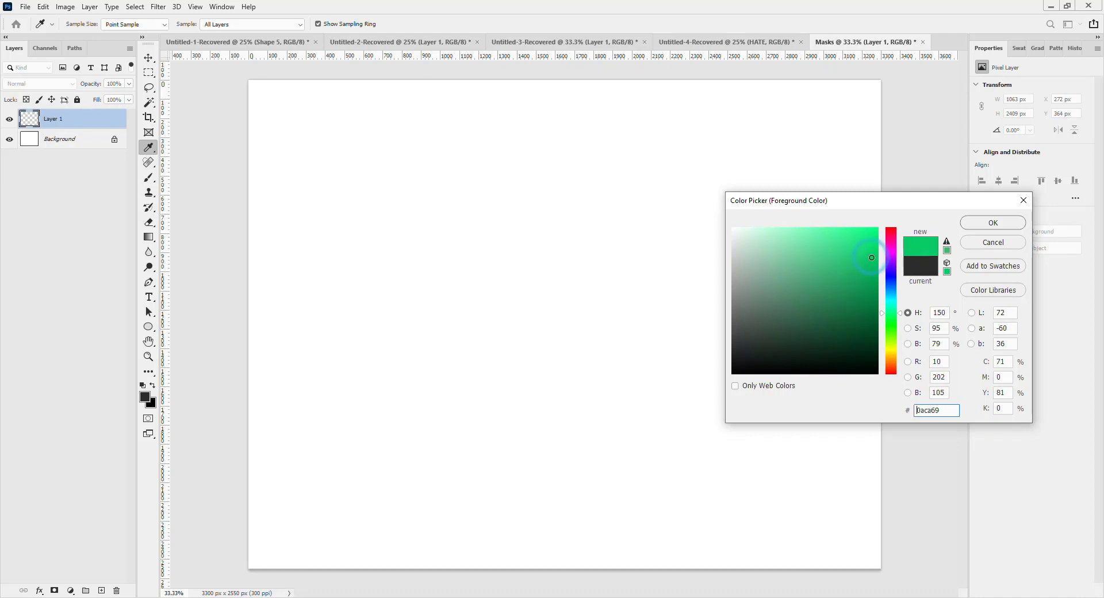
{"action": "left_click", "coordinate": [987, 224]}
Draw a green circle about 1029 px in diameter and move it to about X 1109 px, Y 648 px, near the canvas centre.
{"action": "key", "text": "u"}
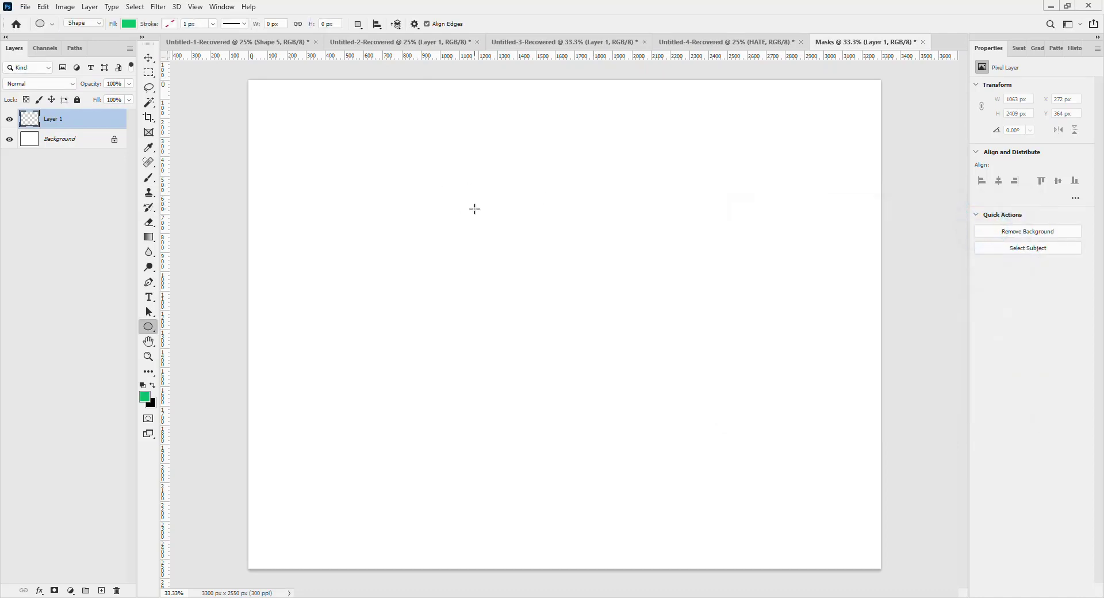
{"action": "left_click_drag", "start_coordinate": [474, 209], "coordinate": [687, 406]}
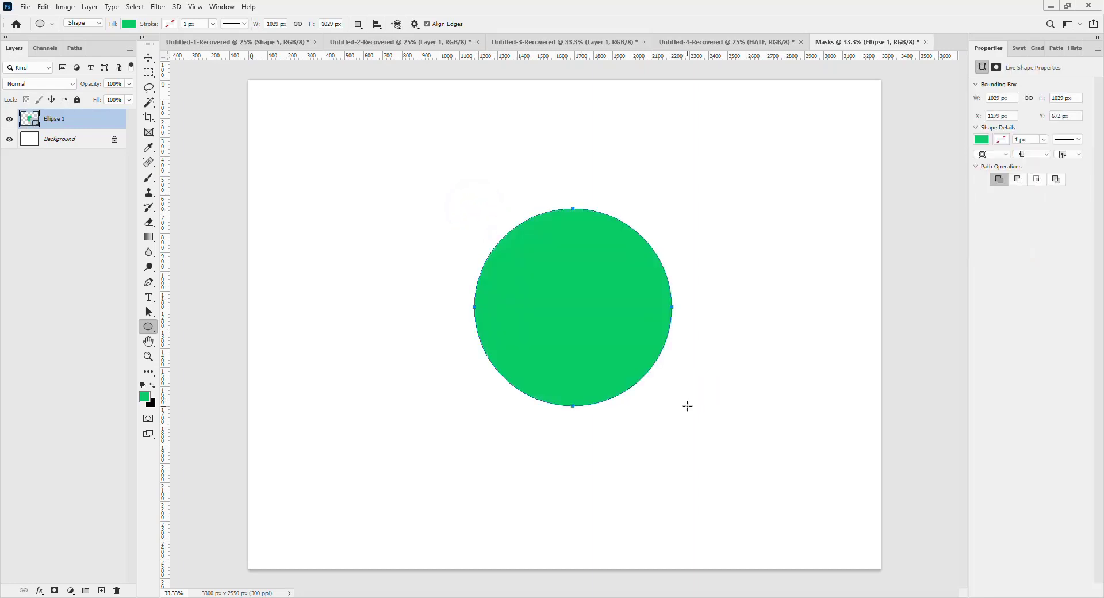
{"action": "key", "text": "v"}
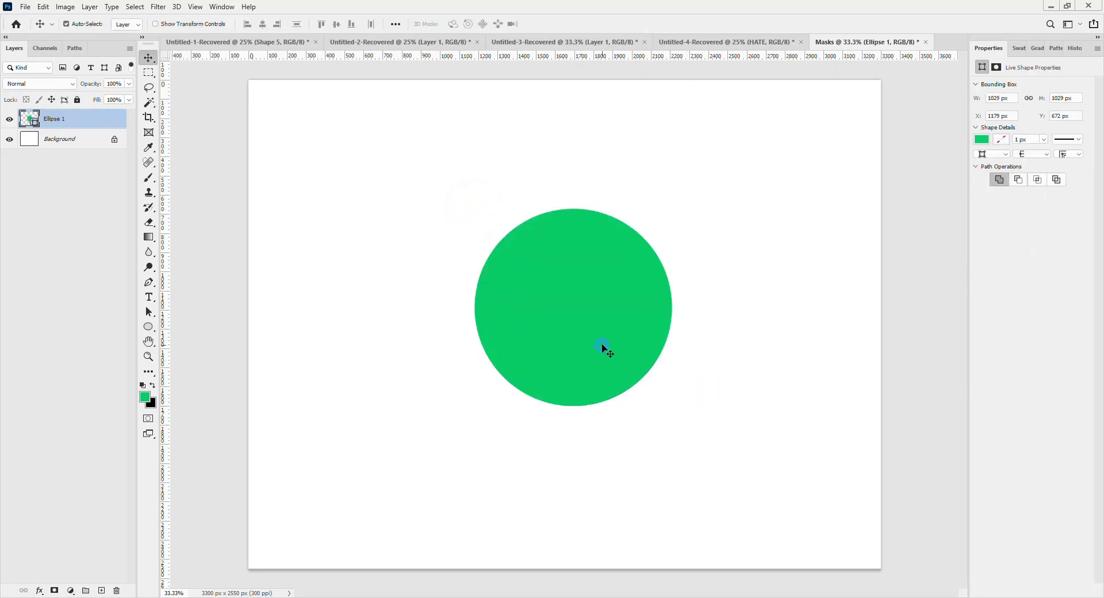
{"action": "left_click_drag", "start_coordinate": [602, 343], "coordinate": [597, 344]}
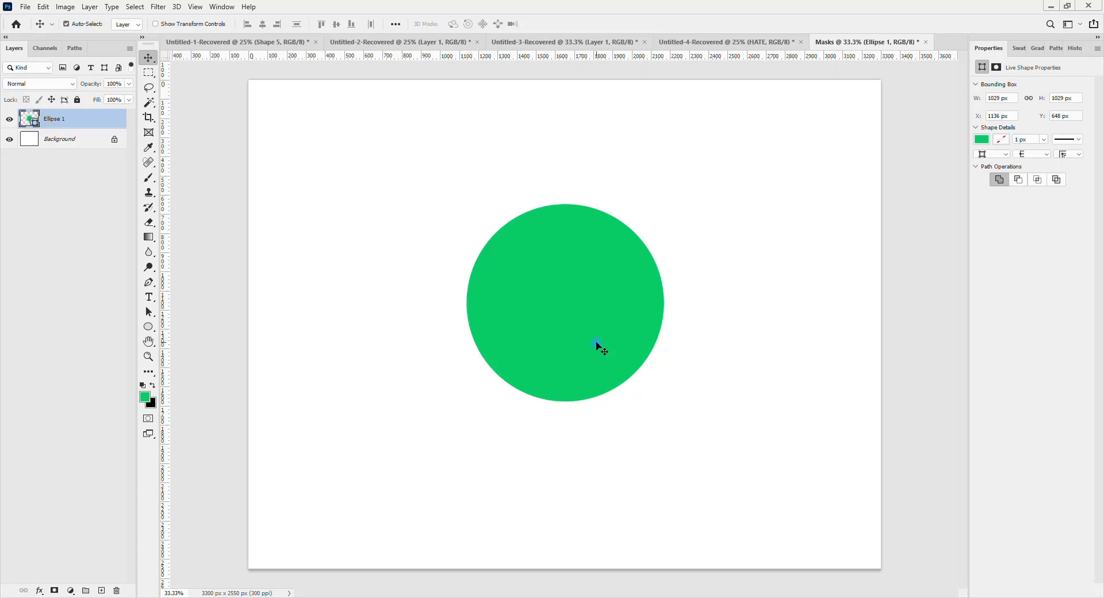
{"action": "left_click_drag", "start_coordinate": [597, 343], "coordinate": [591, 343]}
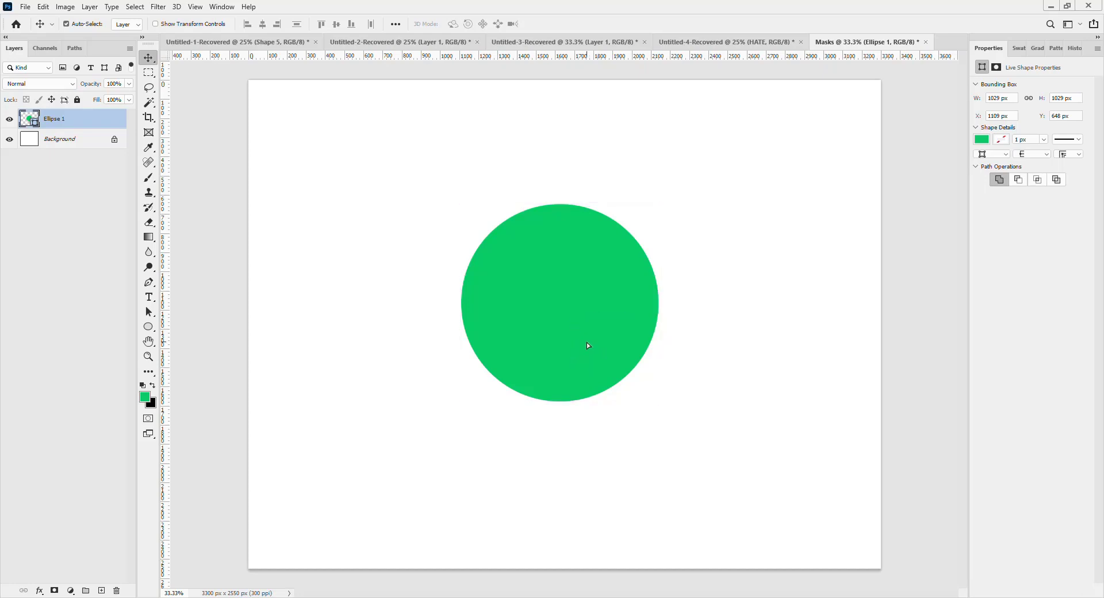
Create another new document in portrait orientation, 8.5 × 11 in at 300 ppi with a white background.
{"action": "left_click", "coordinate": [25, 7]}
{"action": "left_click", "coordinate": [27, 20]}
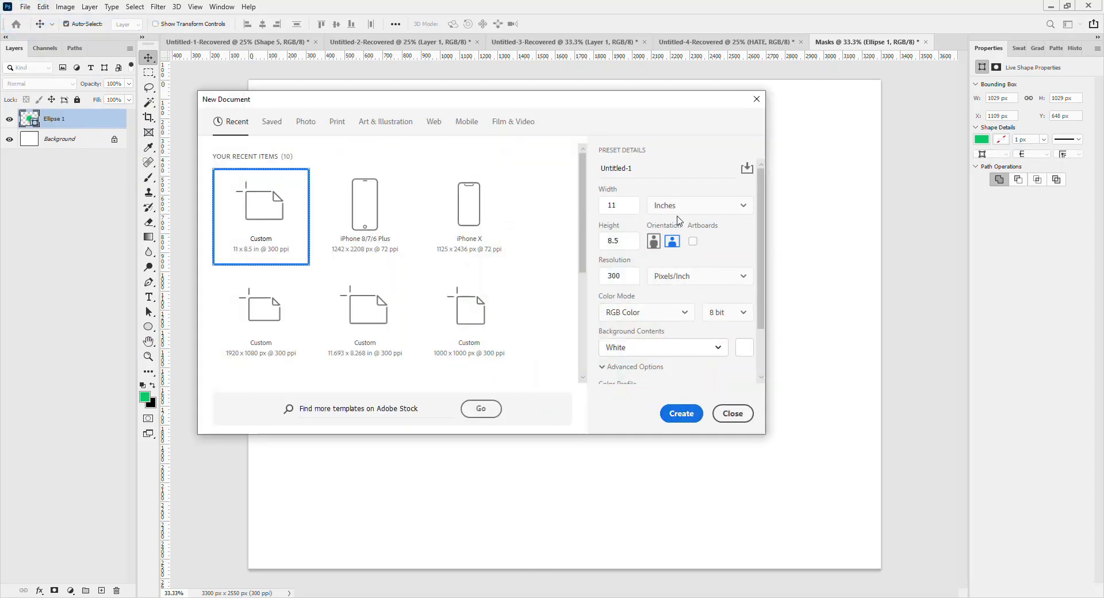
{"action": "left_click", "coordinate": [652, 241]}
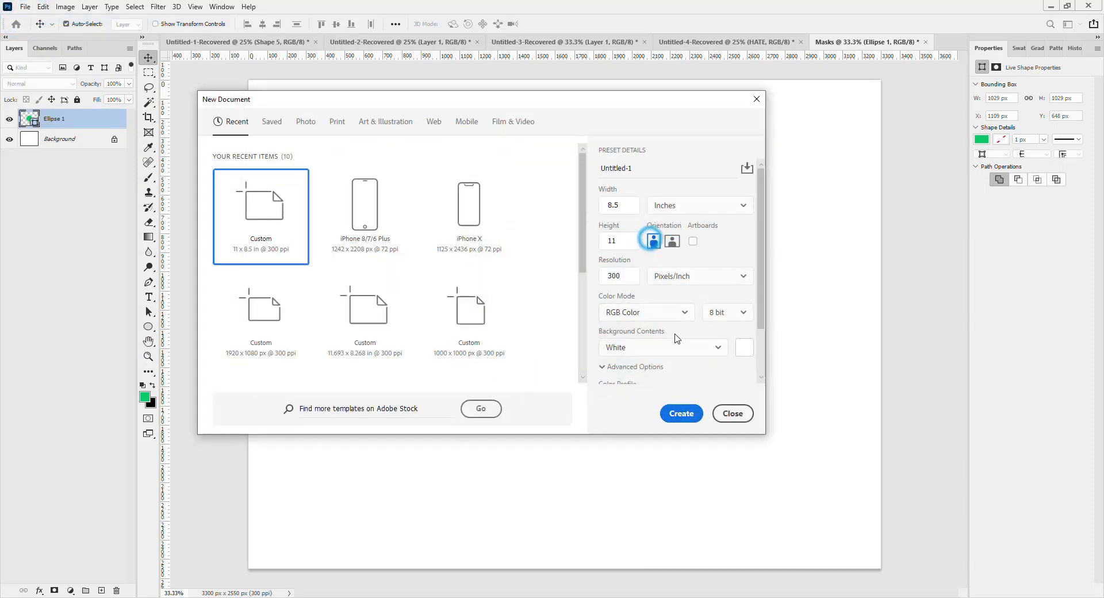
{"action": "left_click", "coordinate": [681, 414]}
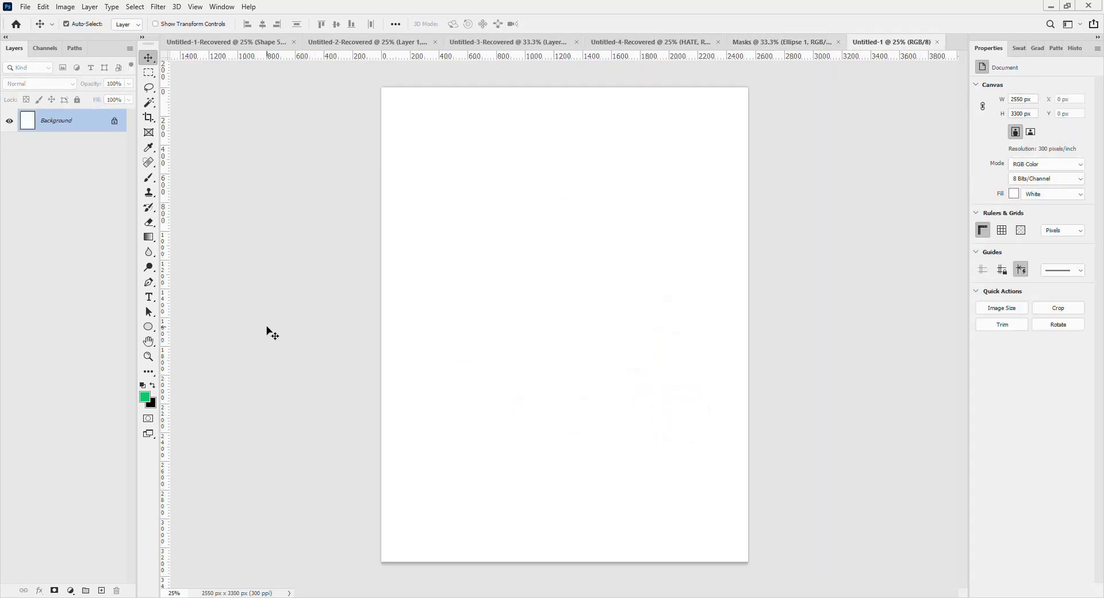
Choose the Rectangle tool and place four margin guides, one just inside each edge of the page.
{"action": "left_click", "coordinate": [152, 328]}
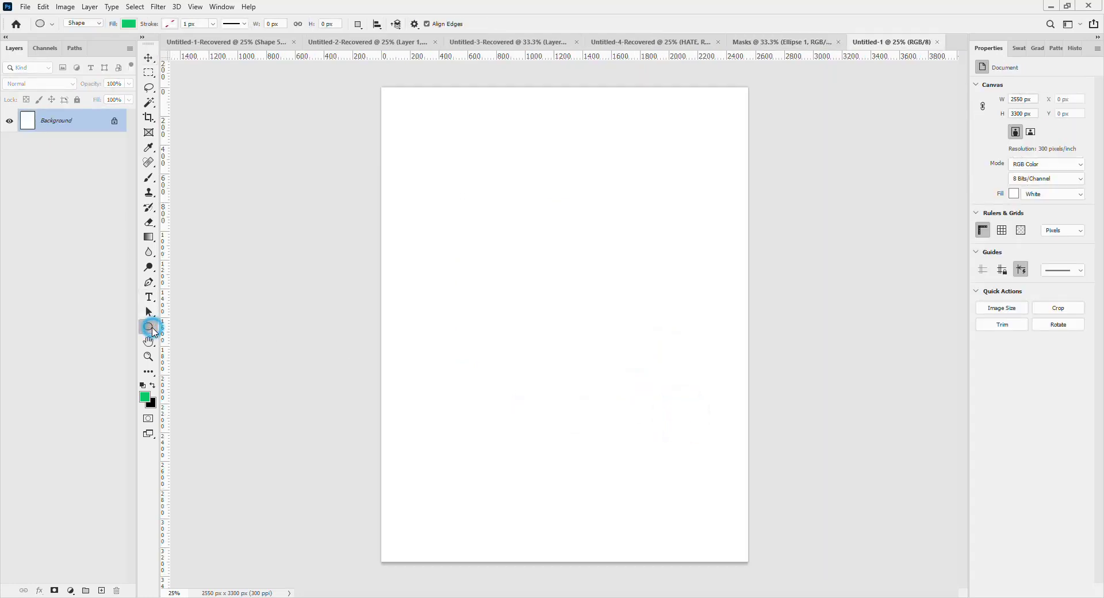
{"action": "left_click", "coordinate": [179, 328]}
{"action": "left_click_drag", "start_coordinate": [165, 122], "coordinate": [403, 138]}
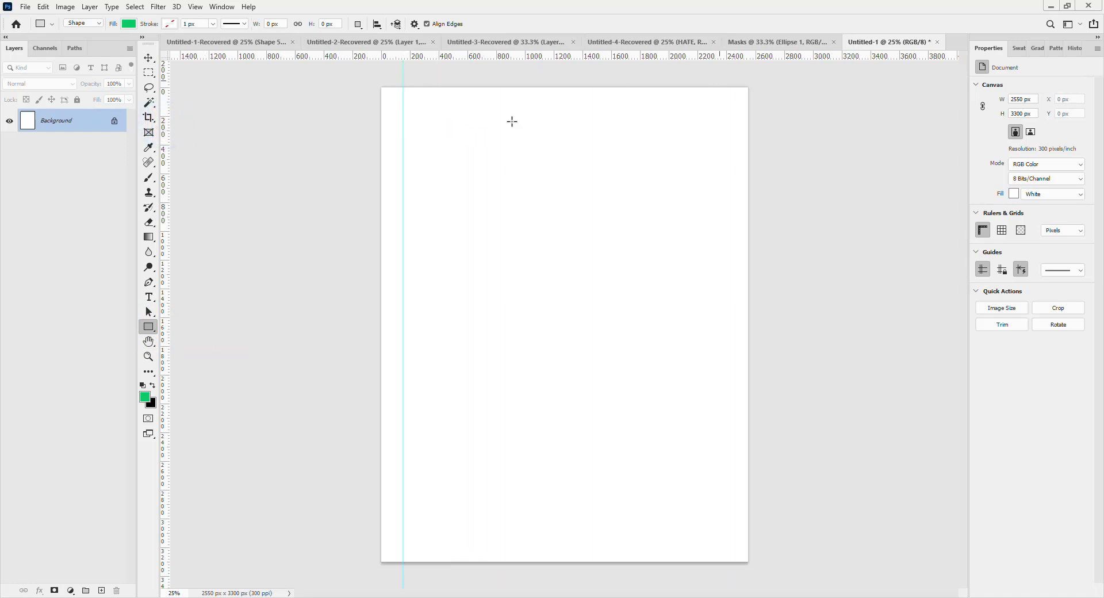
{"action": "left_click_drag", "start_coordinate": [166, 251], "coordinate": [727, 274]}
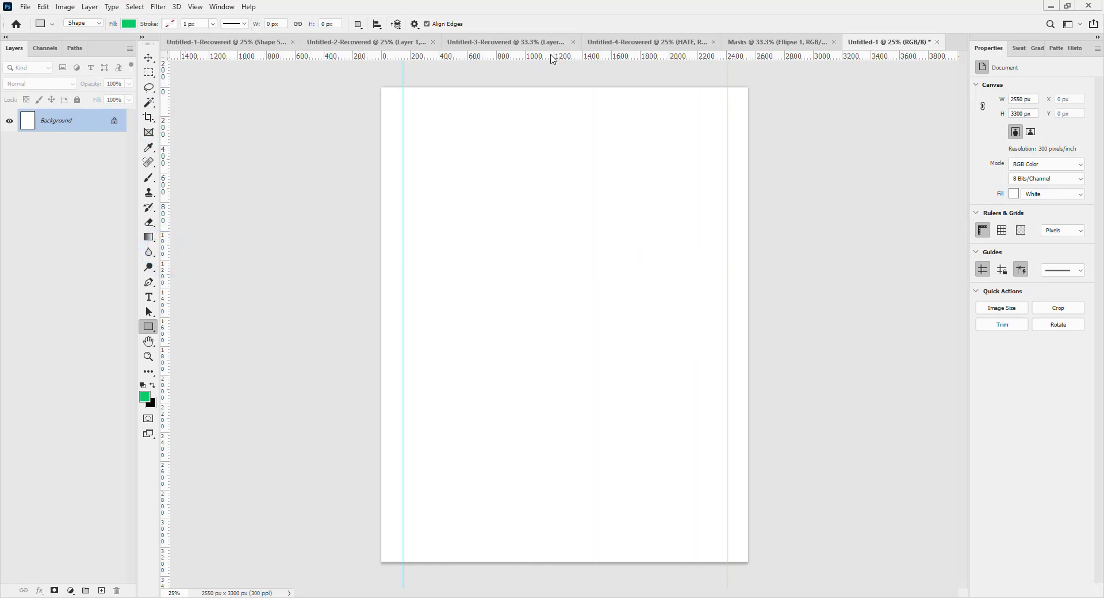
{"action": "left_click_drag", "start_coordinate": [547, 55], "coordinate": [547, 104]}
{"action": "left_click_drag", "start_coordinate": [524, 55], "coordinate": [507, 544]}
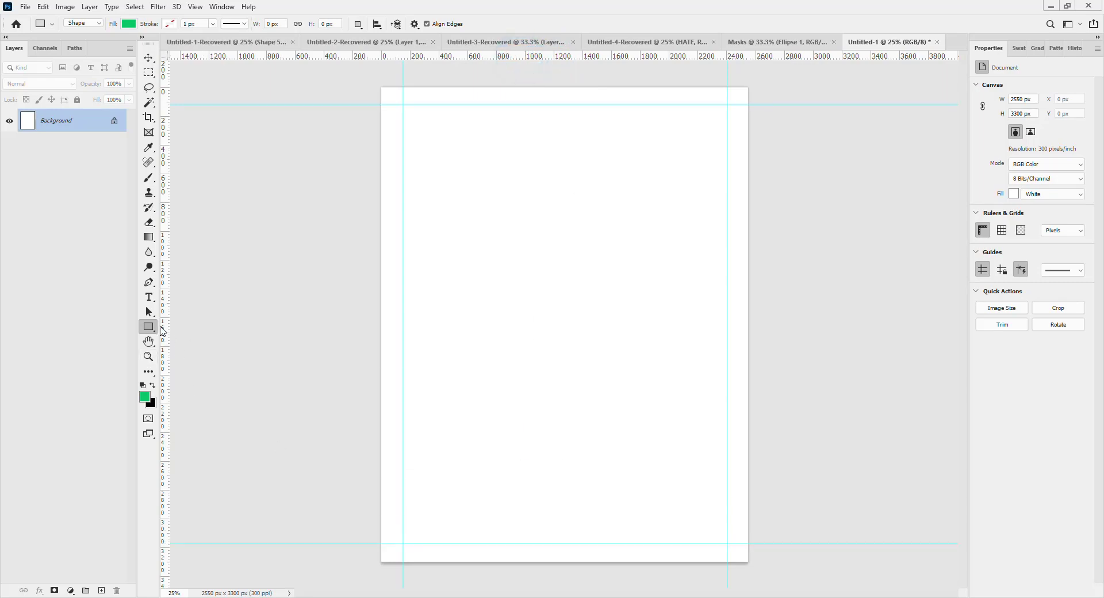
Place guides through the page's vertical and horizontal centre, plus horizontal guides midway between the centre and the top and bottom margins.
{"action": "left_click_drag", "start_coordinate": [163, 331], "coordinate": [567, 333]}
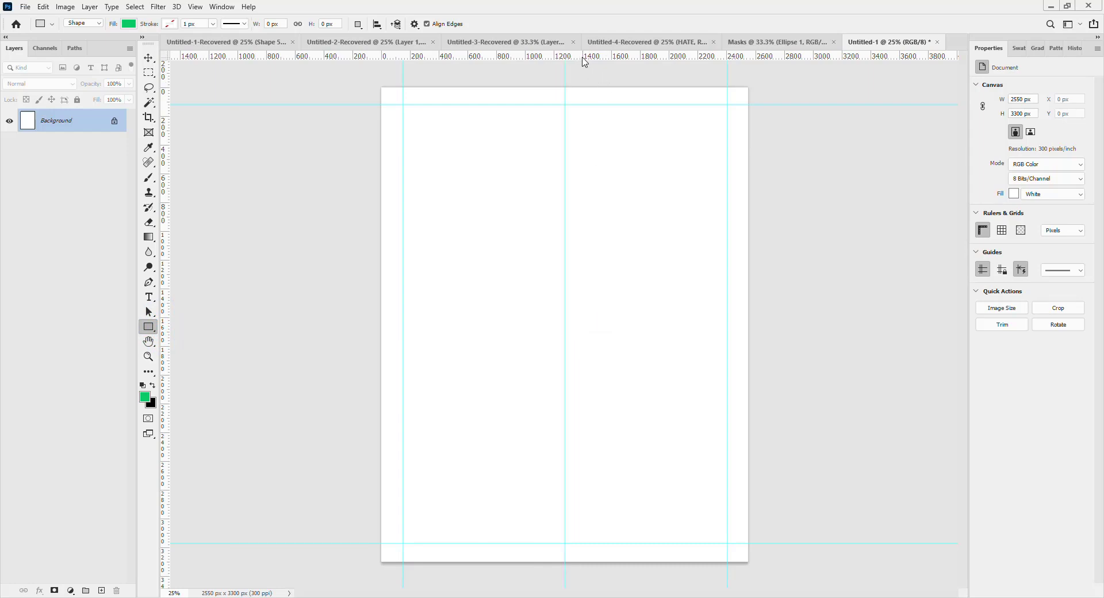
{"action": "left_click_drag", "start_coordinate": [582, 56], "coordinate": [597, 317]}
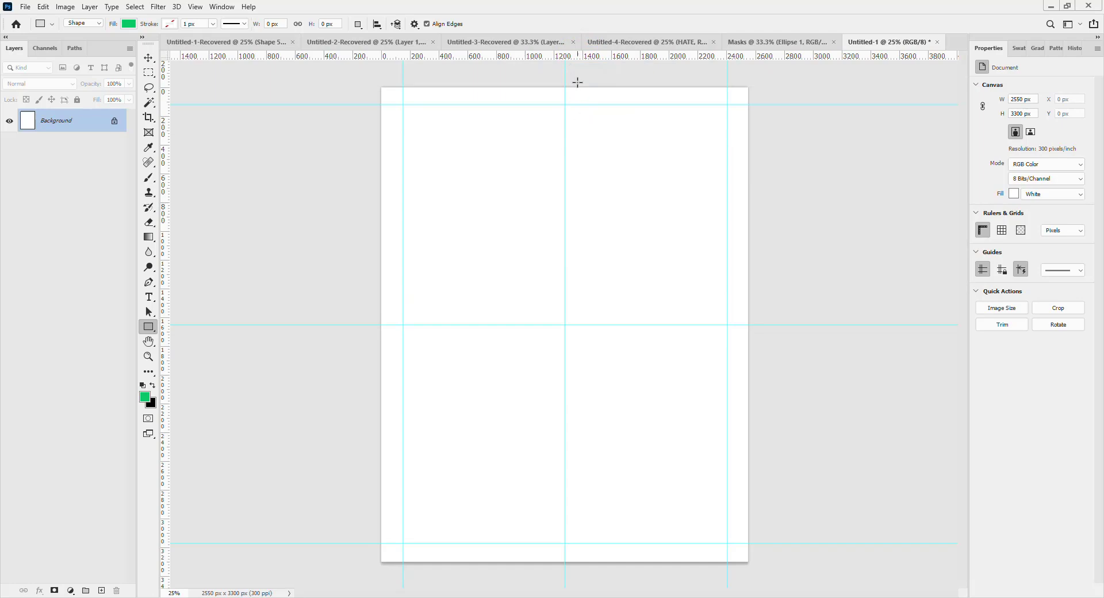
{"action": "left_click_drag", "start_coordinate": [562, 57], "coordinate": [563, 212]}
{"action": "left_click_drag", "start_coordinate": [561, 57], "coordinate": [572, 439]}
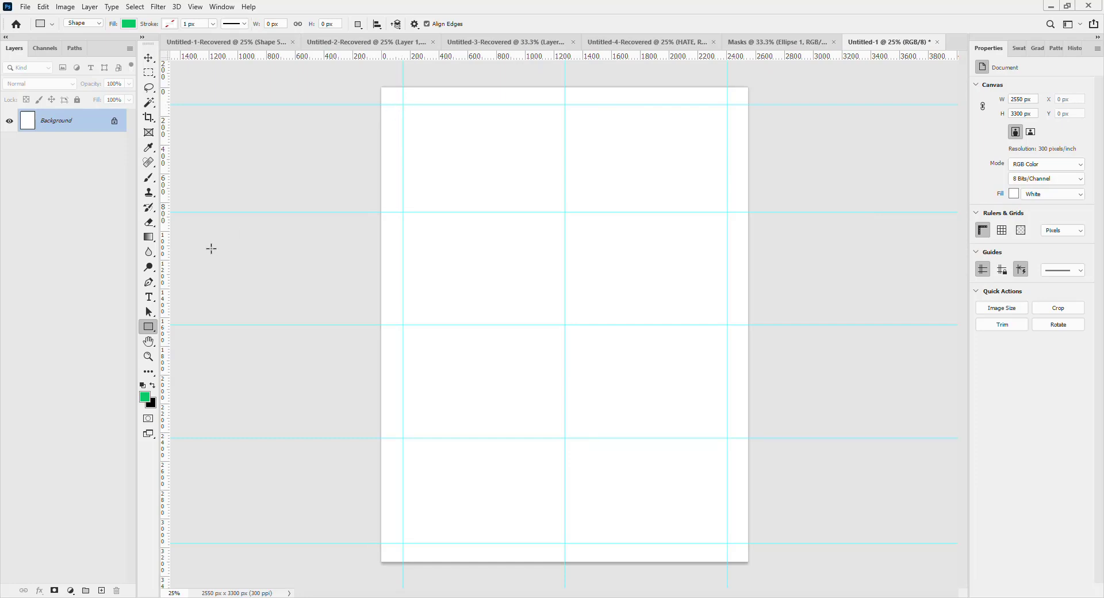
Add a vertical guide on each side of the centre guide and draw a green rectangle about 1065 × 748 px in the top-left cell.
{"action": "left_click_drag", "start_coordinate": [166, 256], "coordinate": [556, 256]}
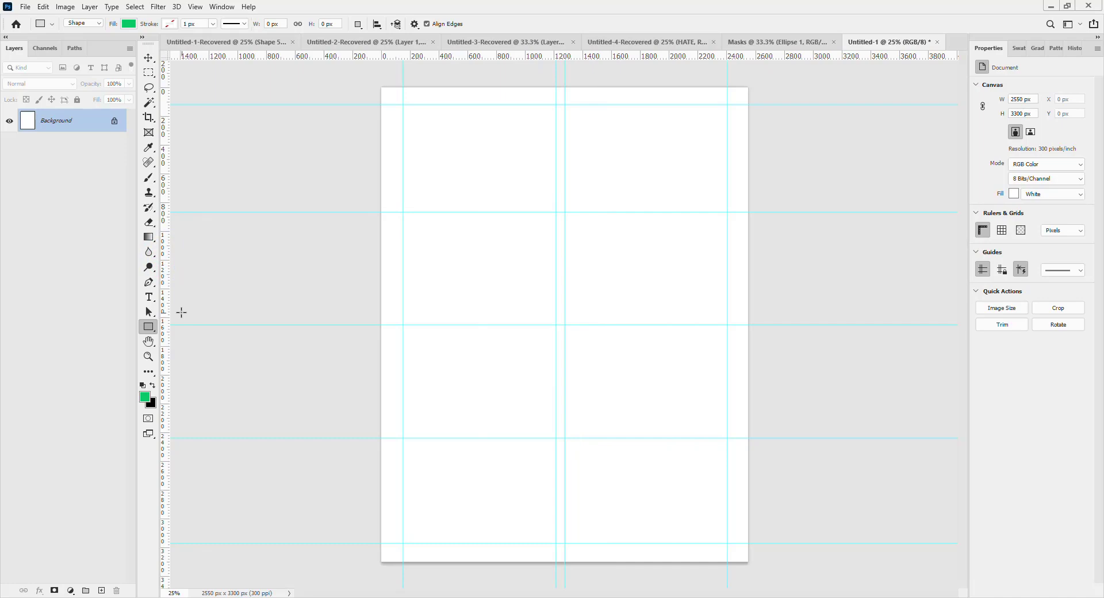
{"action": "left_click_drag", "start_coordinate": [164, 310], "coordinate": [575, 313]}
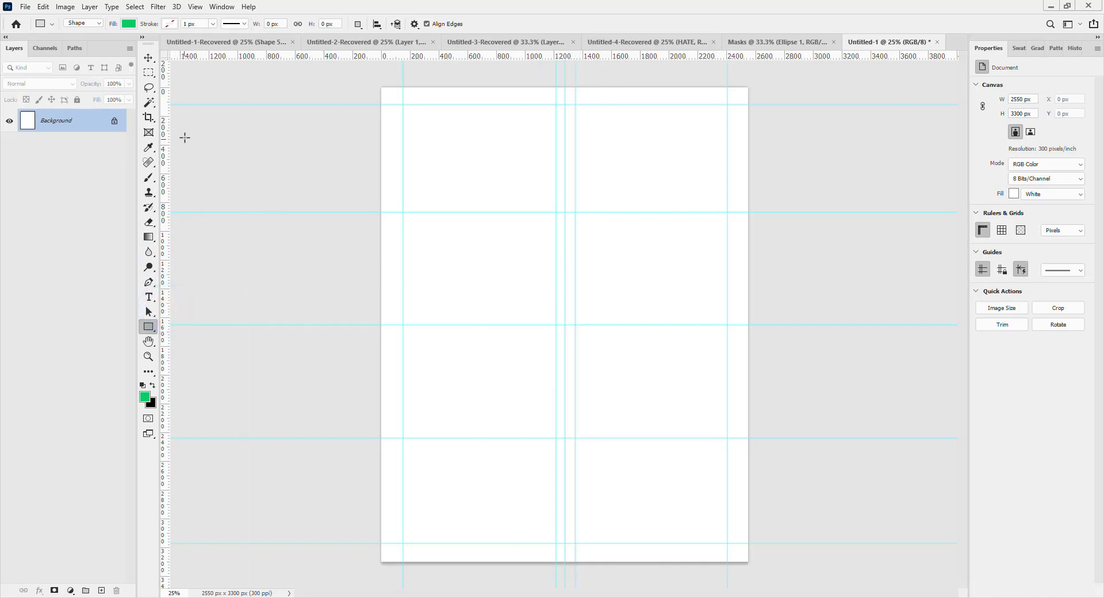
{"action": "left_click_drag", "start_coordinate": [403, 104], "coordinate": [556, 223]}
{"action": "left_click_drag", "start_coordinate": [555, 215], "coordinate": [555, 212]}
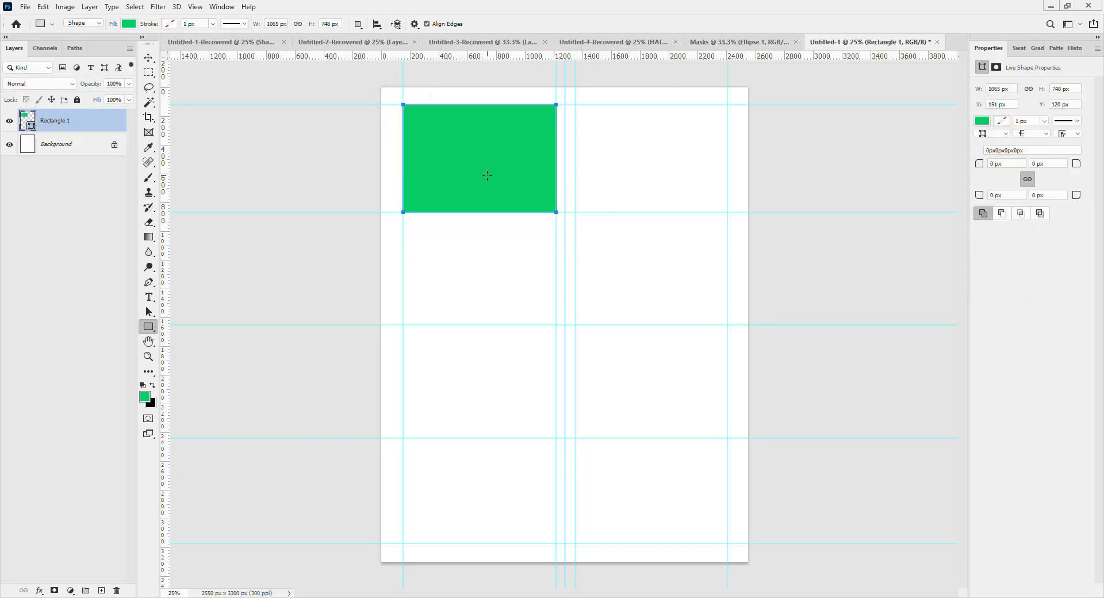
Duplicate the green rectangle three times down the left column, placing one copy in each of the cells below it.
{"action": "key", "text": "v"}
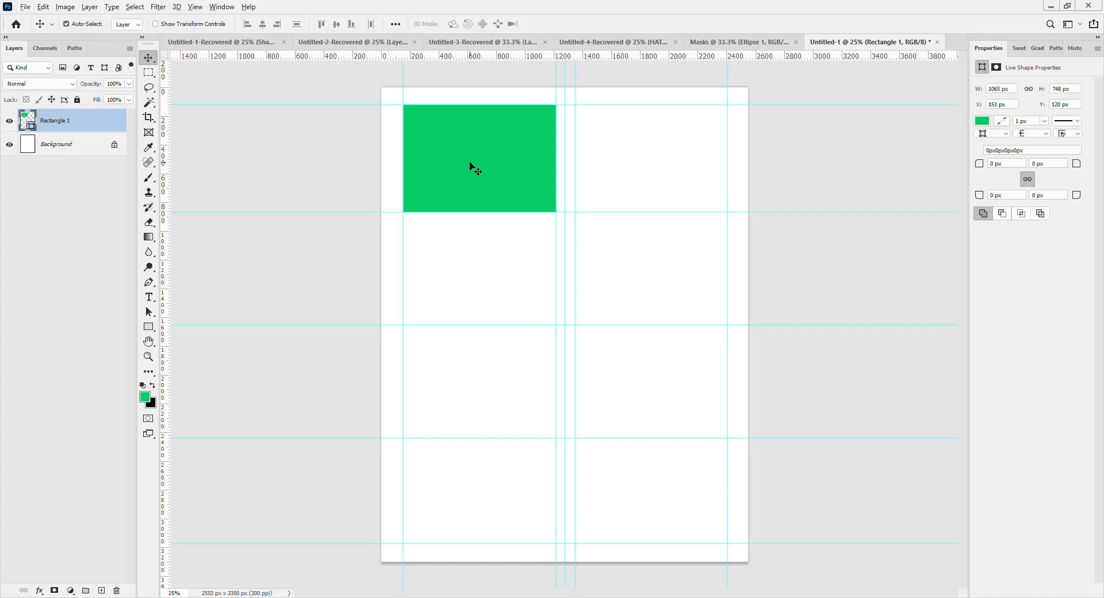
{"action": "left_click", "coordinate": [471, 166]}
{"action": "left_click_drag", "start_coordinate": [470, 167], "coordinate": [482, 351]}
{"action": "key", "text": "ctrl+z"}
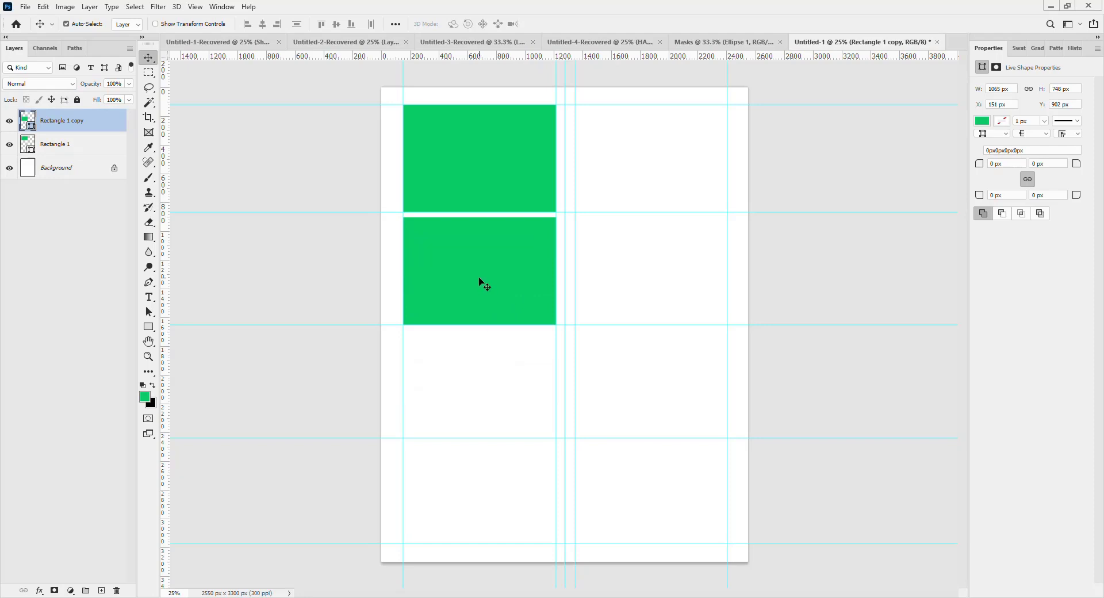
{"action": "left_click_drag", "start_coordinate": [479, 278], "coordinate": [486, 395]}
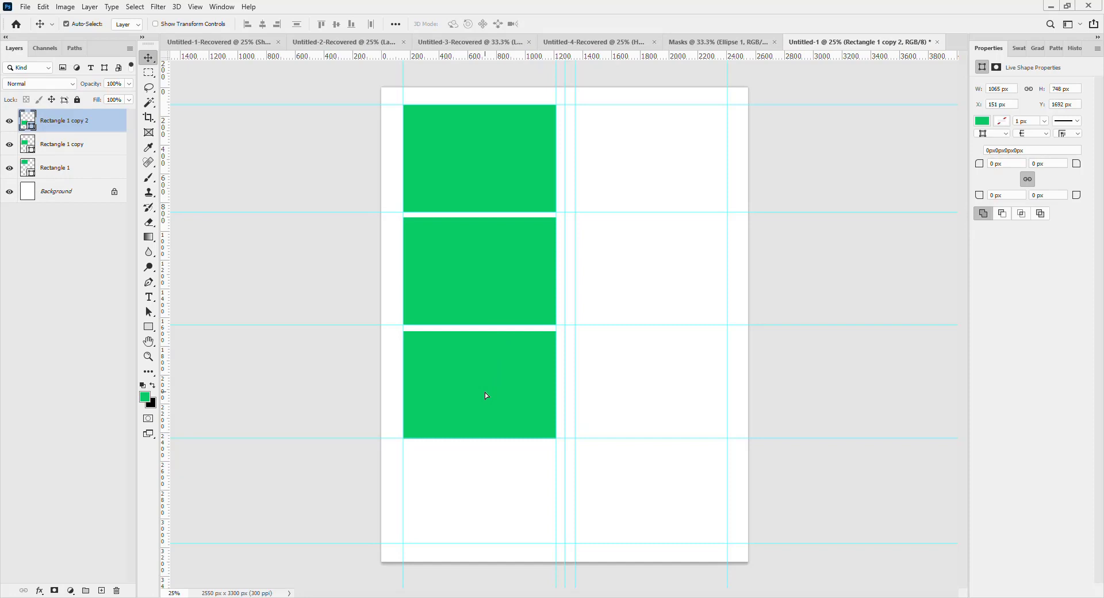
{"action": "left_click", "coordinate": [486, 394]}
{"action": "left_click_drag", "start_coordinate": [485, 393], "coordinate": [489, 506]}
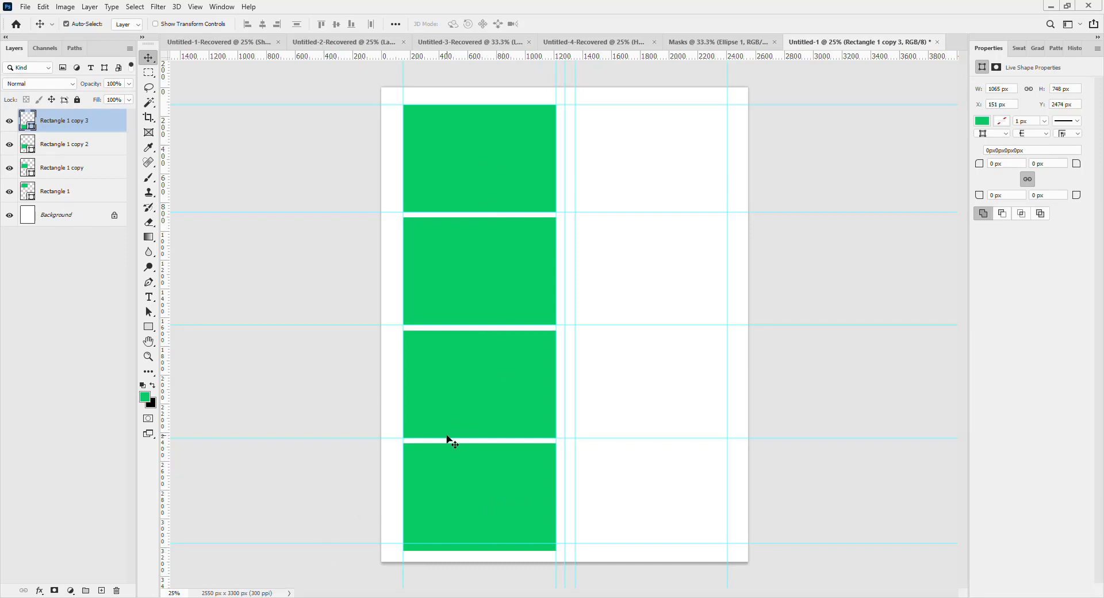
{"action": "left_click", "coordinate": [490, 478]}
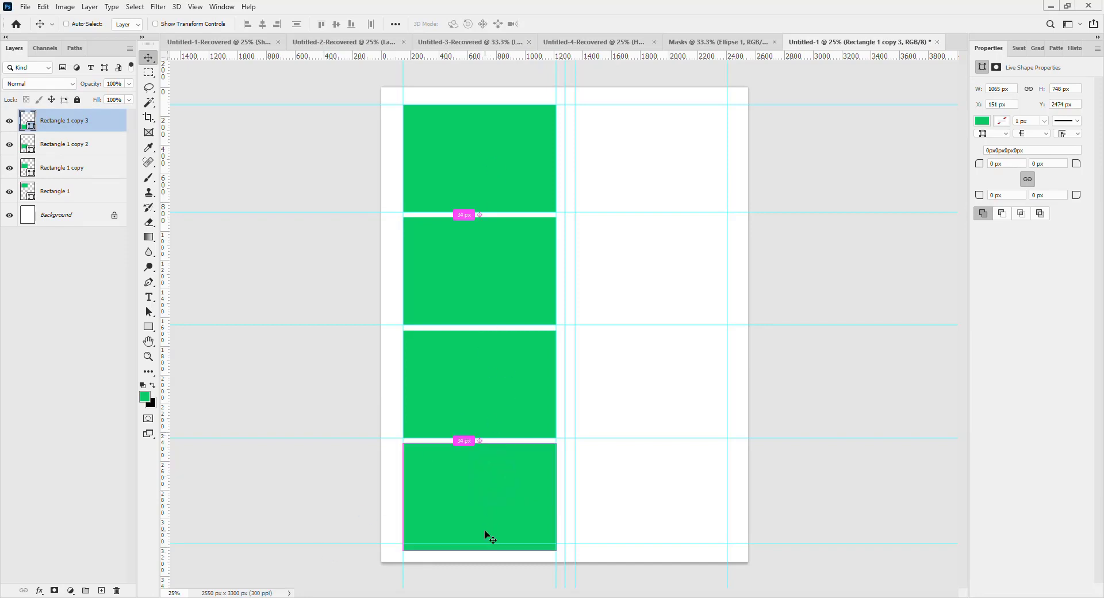
Resize the lowest rectangle to about 1063 × 698 px, ending at the bottom margin guide and spanning the full column width.
{"action": "key", "text": "ctrl+t"}
{"action": "left_click_drag", "start_coordinate": [479, 550], "coordinate": [479, 543]}
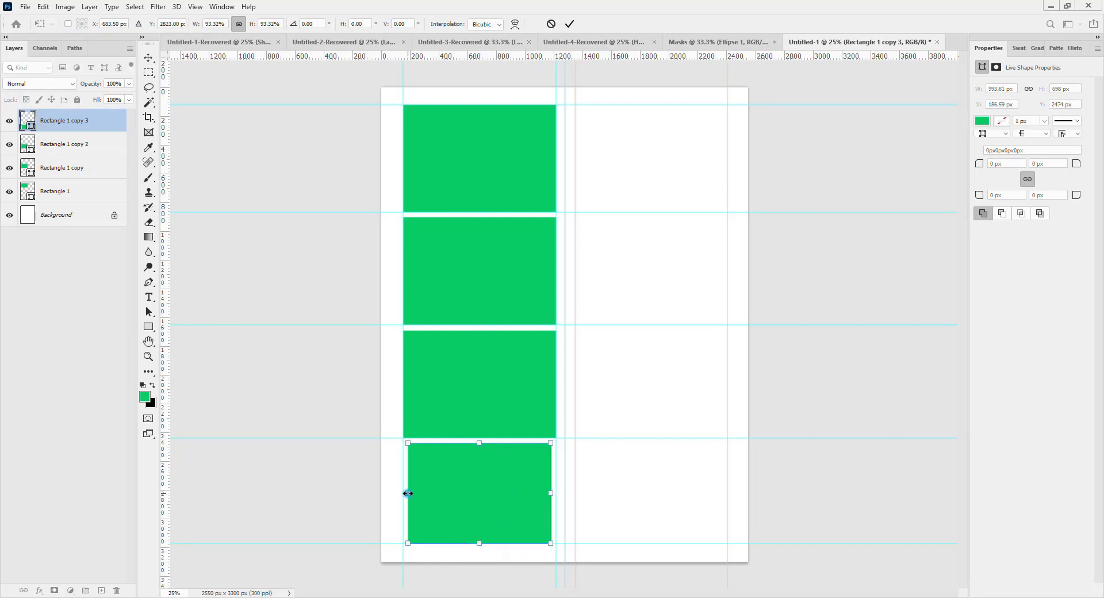
{"action": "left_click_drag", "start_coordinate": [409, 493], "coordinate": [405, 494]}
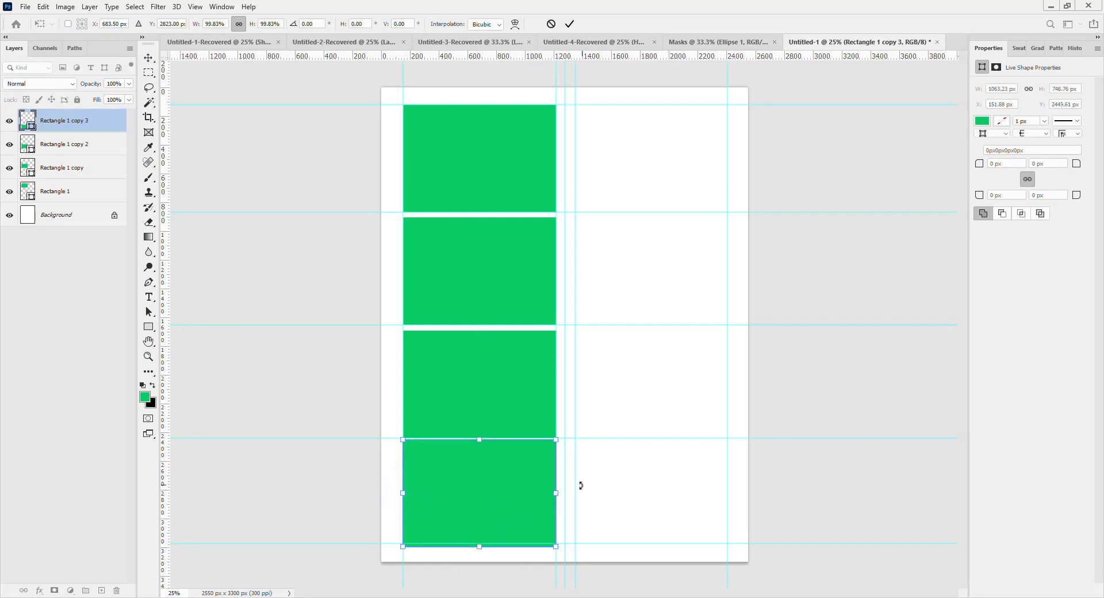
{"action": "left_click_drag", "start_coordinate": [555, 493], "coordinate": [557, 493]}
{"action": "key", "text": "ctrl+z"}
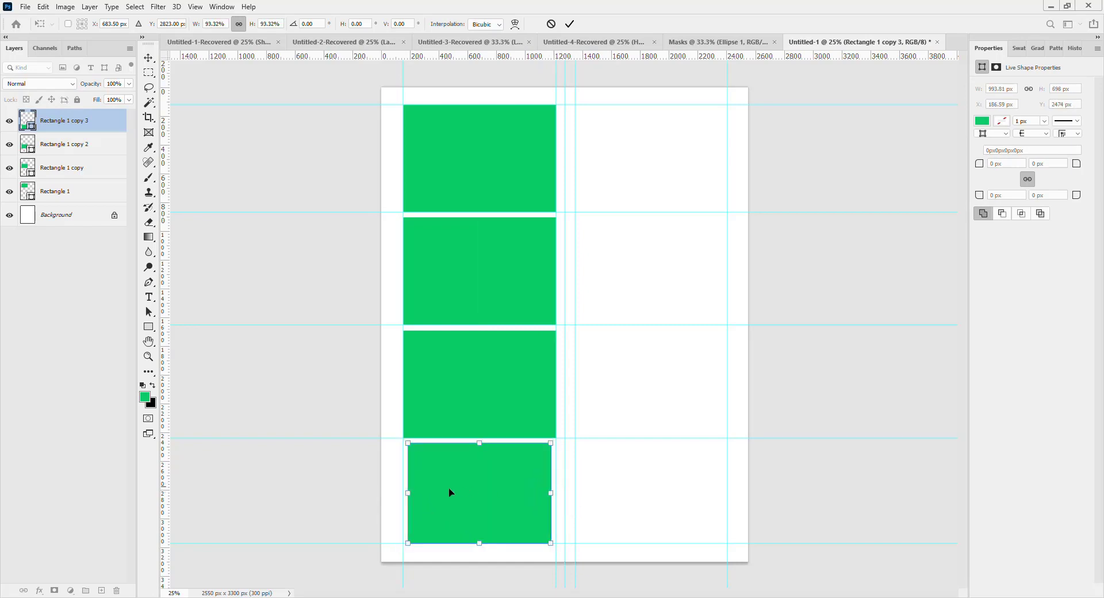
{"action": "left_click_drag", "start_coordinate": [404, 492], "coordinate": [401, 493]}
{"action": "left_click_drag", "start_coordinate": [555, 492], "coordinate": [558, 491]}
{"action": "key", "text": "Return"}
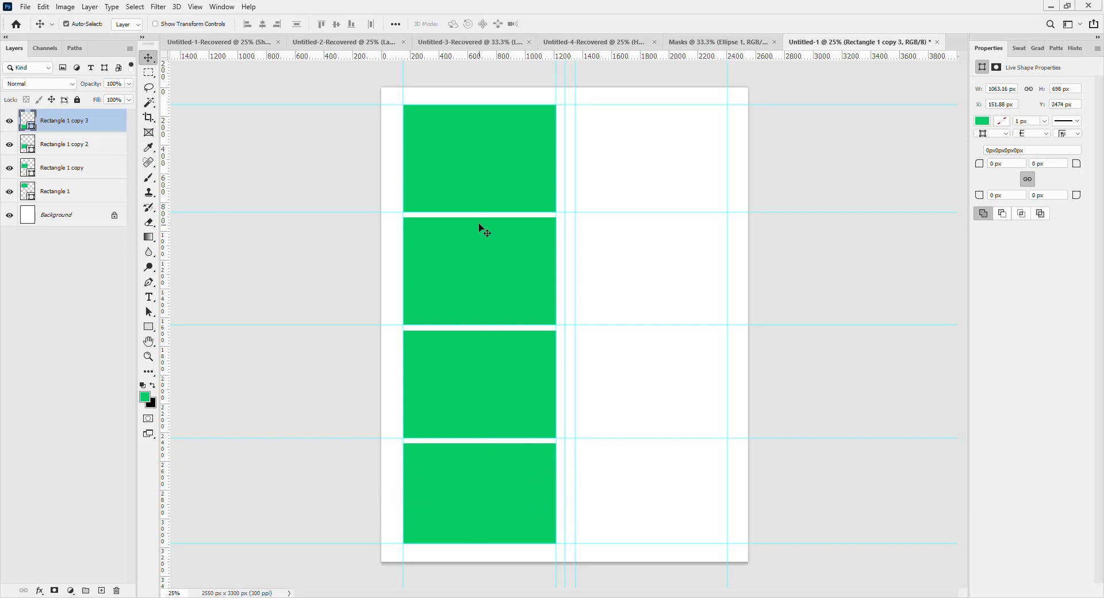
Select all four rectangles in the left column and duplicate them into the right column, aligned with the guides.
{"action": "left_click", "coordinate": [451, 147]}
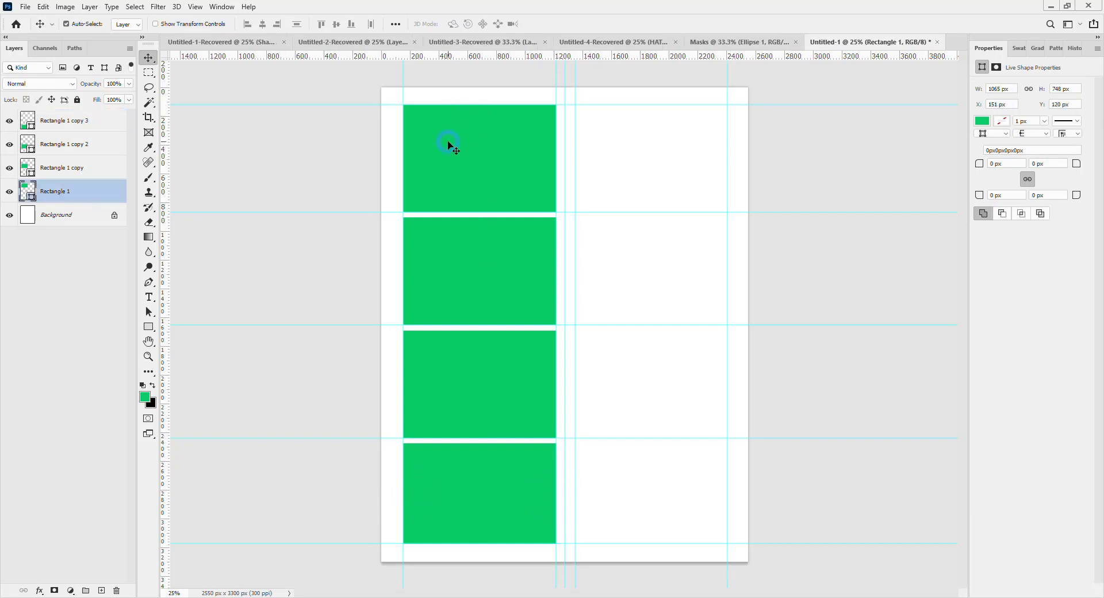
{"action": "left_click", "coordinate": [473, 296], "text": "shift"}
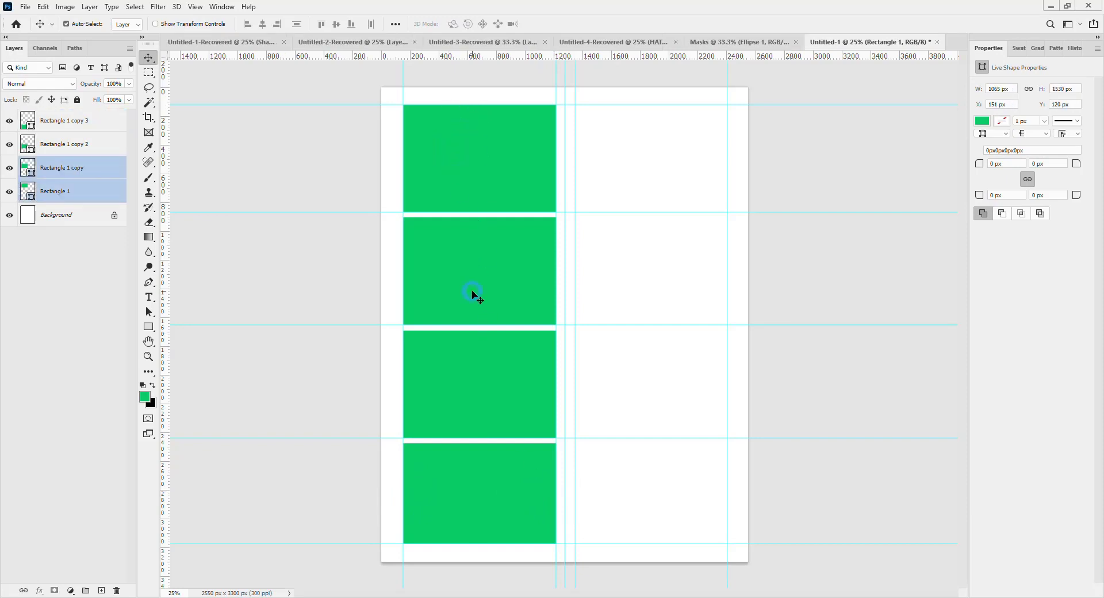
{"action": "left_click", "coordinate": [489, 384], "text": "shift"}
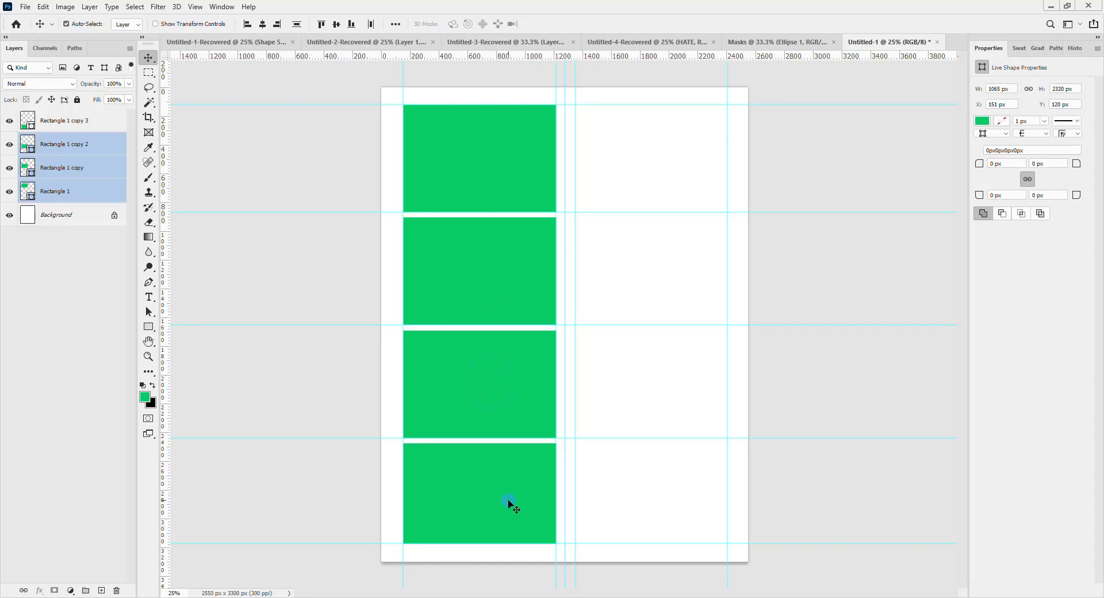
{"action": "left_click", "coordinate": [509, 504], "text": "shift"}
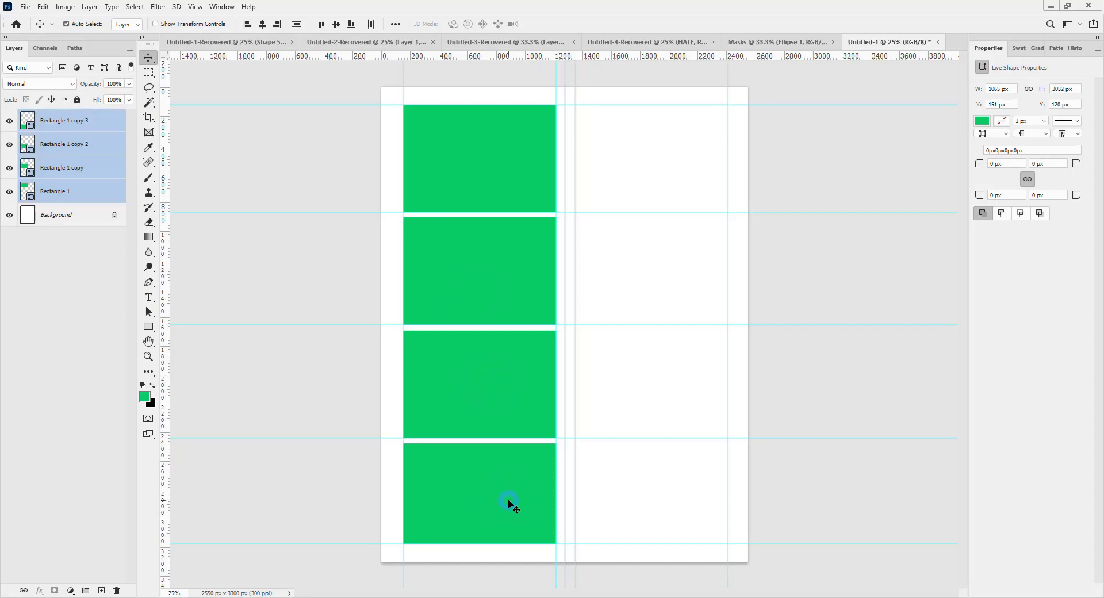
{"action": "left_click_drag", "start_coordinate": [508, 505], "coordinate": [683, 494]}
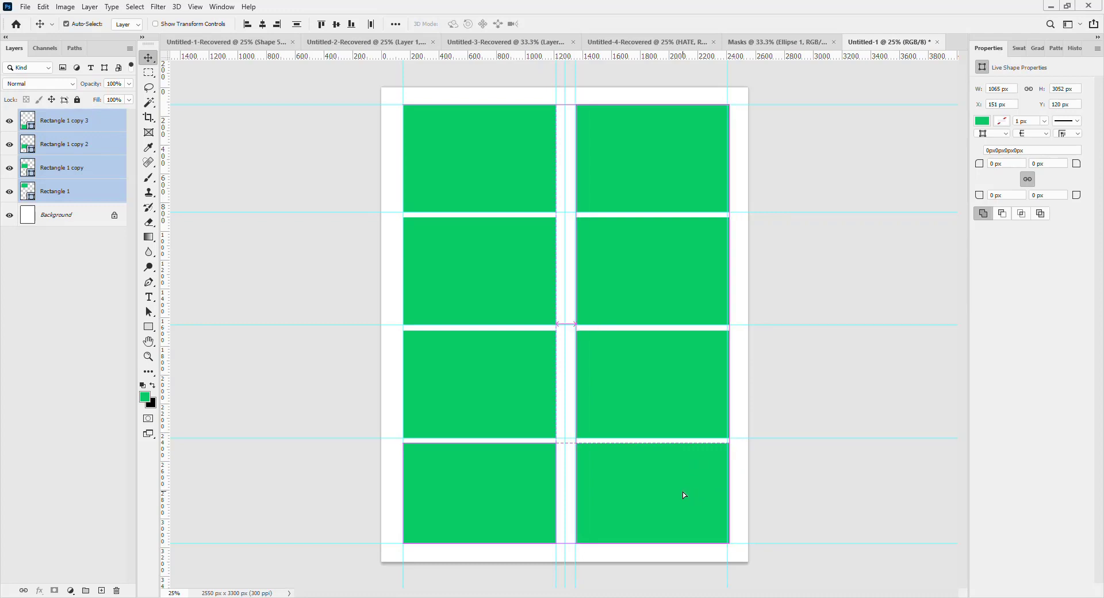
{"action": "left_click", "coordinate": [767, 282]}
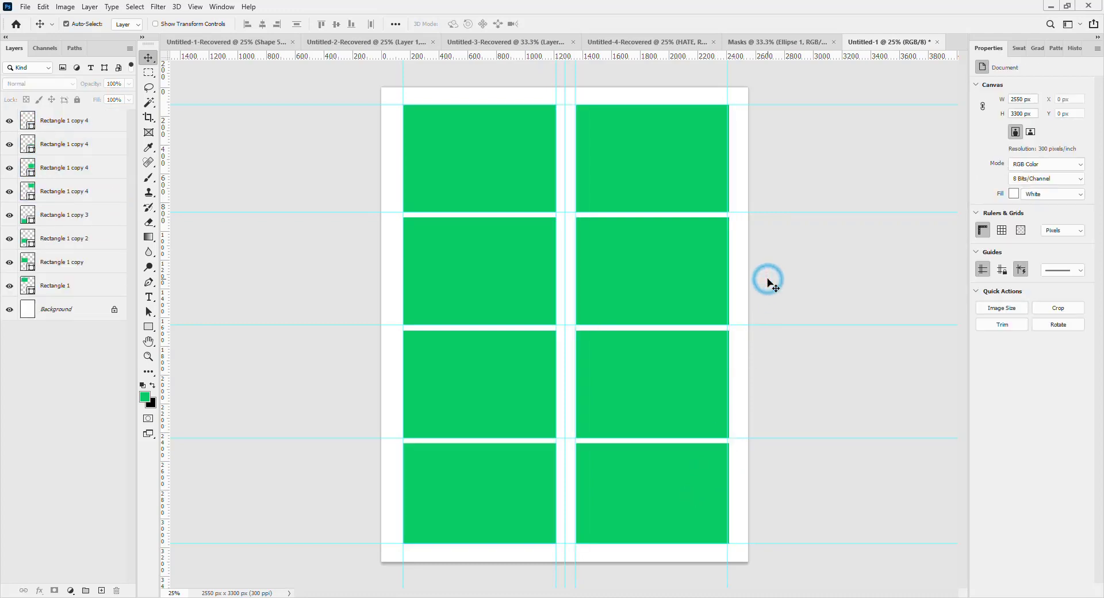
Select the top-left rectangle, bring up the colour swatches and expand the Grayscale group.
{"action": "left_click", "coordinate": [522, 165]}
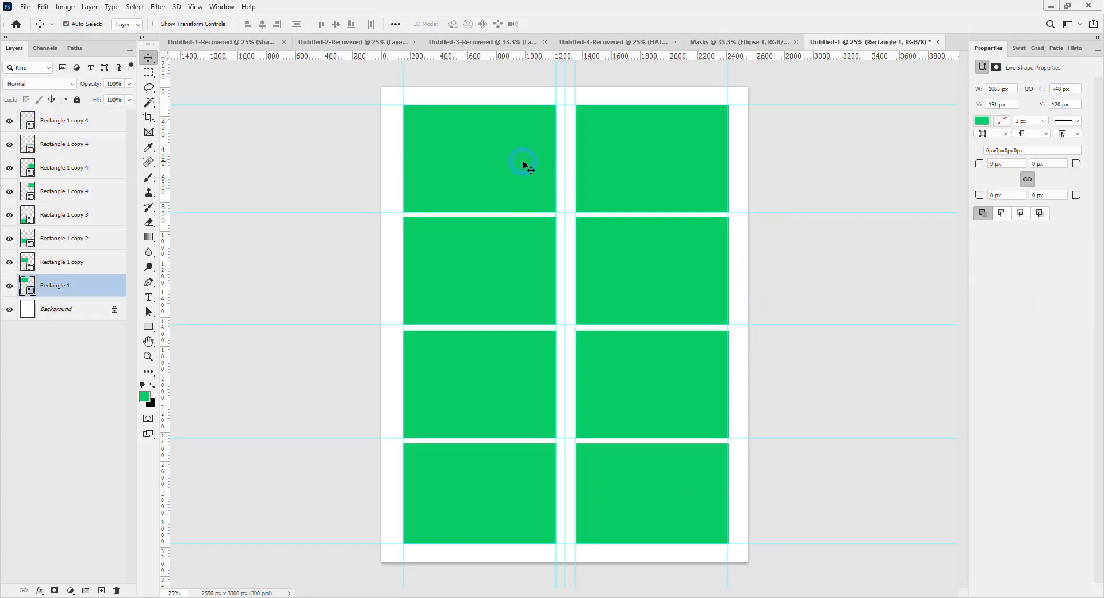
{"action": "left_click", "coordinate": [983, 121]}
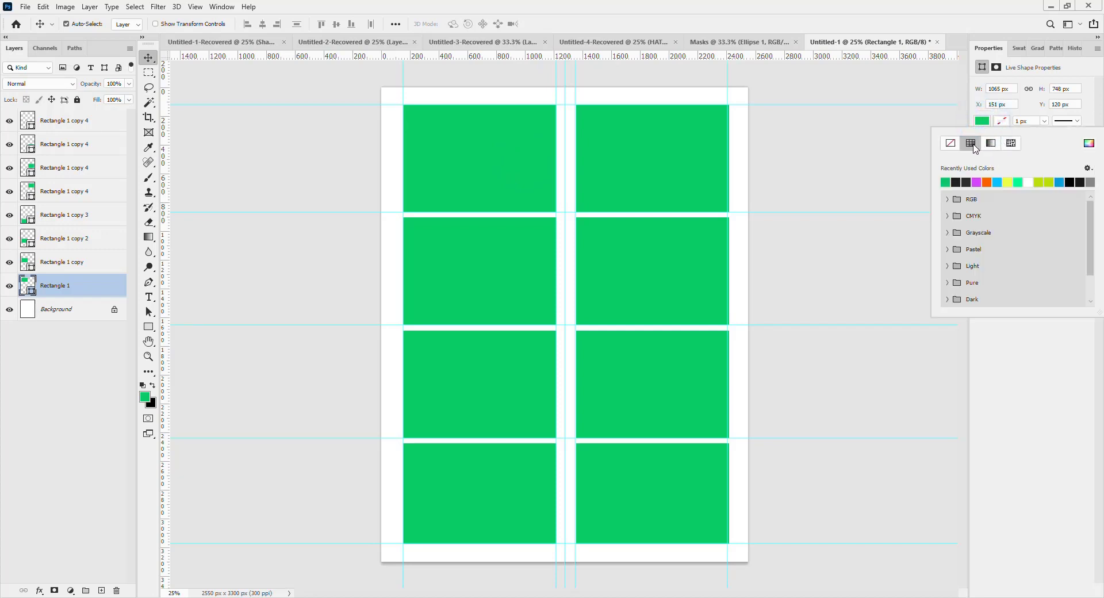
{"action": "left_click", "coordinate": [972, 143]}
{"action": "left_click", "coordinate": [217, 9]}
{"action": "left_click", "coordinate": [217, 8]}
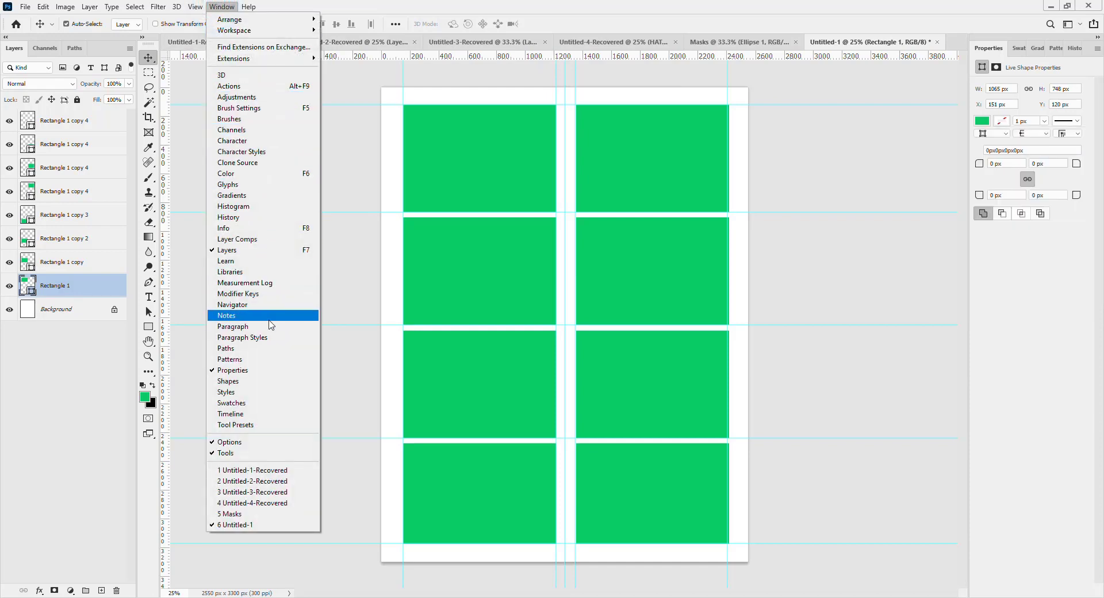
{"action": "left_click", "coordinate": [261, 403]}
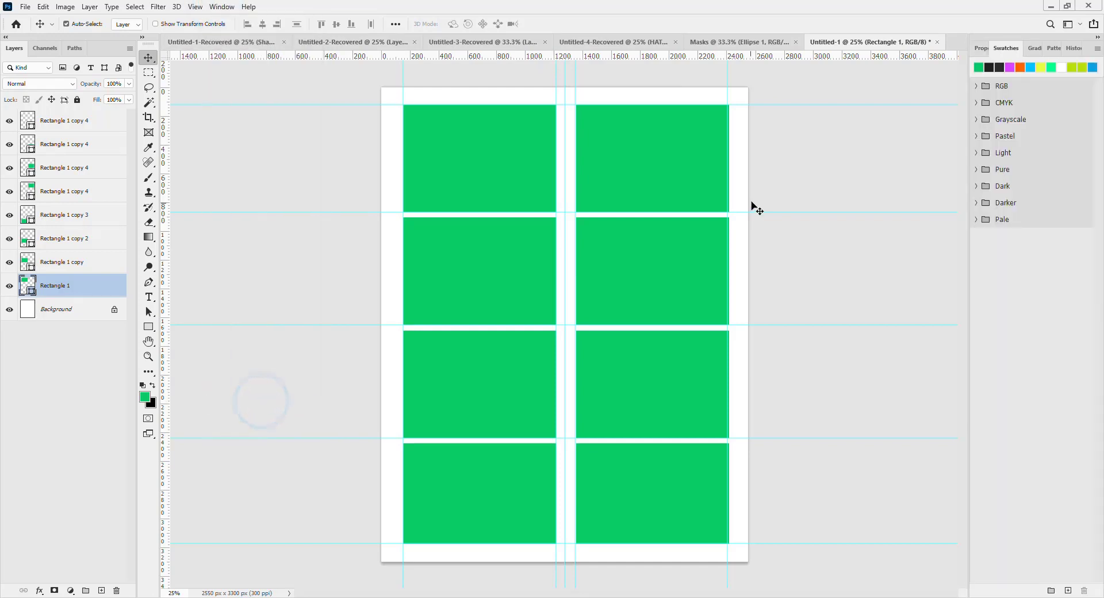
{"action": "left_click", "coordinate": [976, 120]}
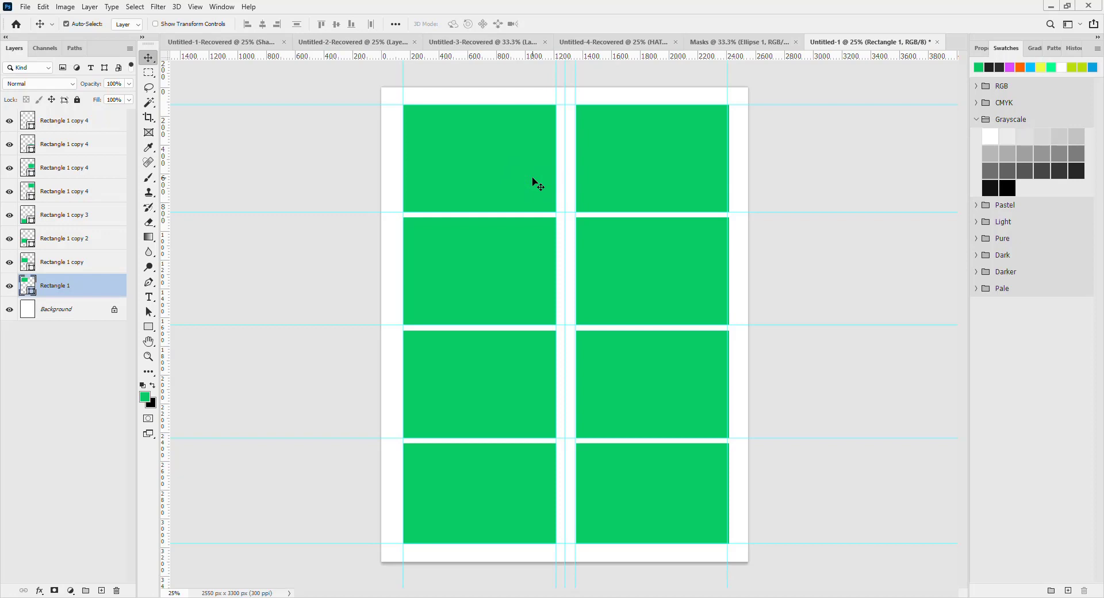
Fill the first row's left rectangle with near-black and its right rectangle with a slightly lighter dark grey from the Grayscale swatches.
{"action": "left_click", "coordinate": [480, 172]}
{"action": "left_click", "coordinate": [990, 188]}
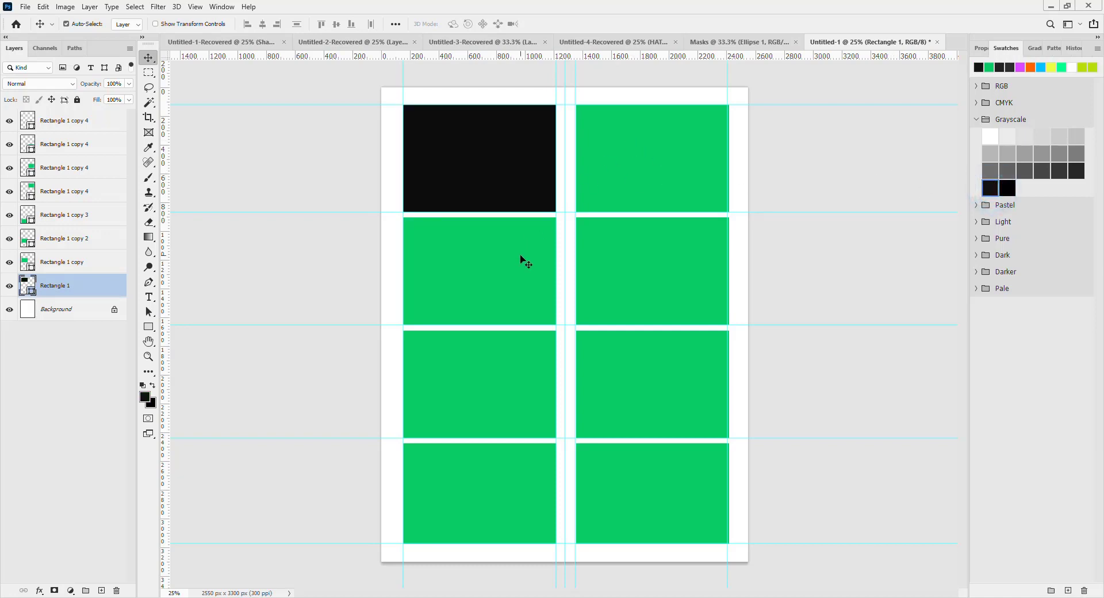
{"action": "left_click", "coordinate": [645, 186]}
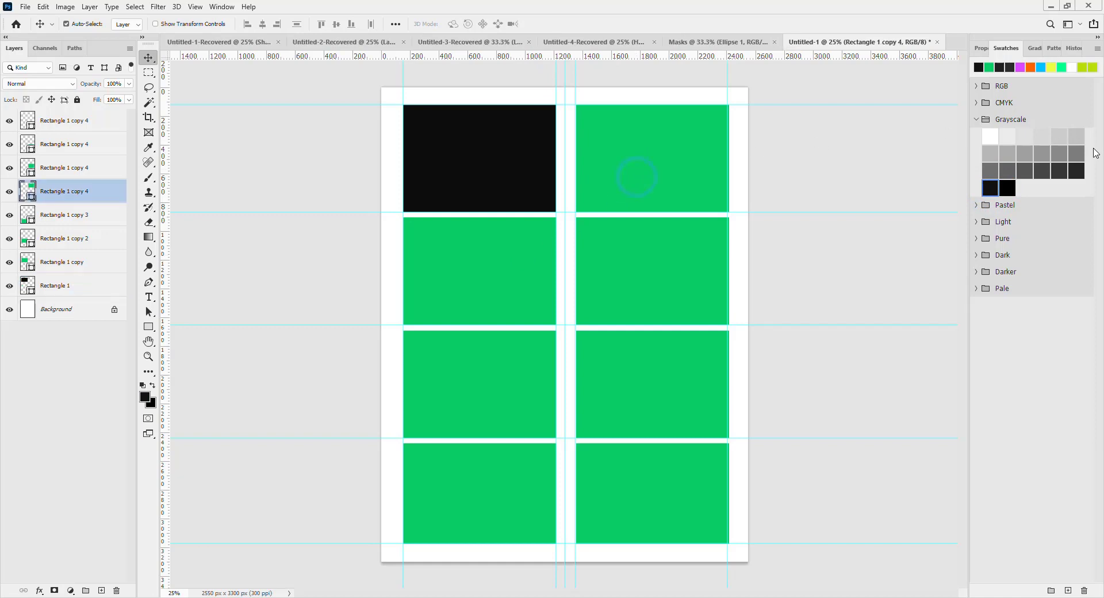
{"action": "left_click", "coordinate": [1078, 167]}
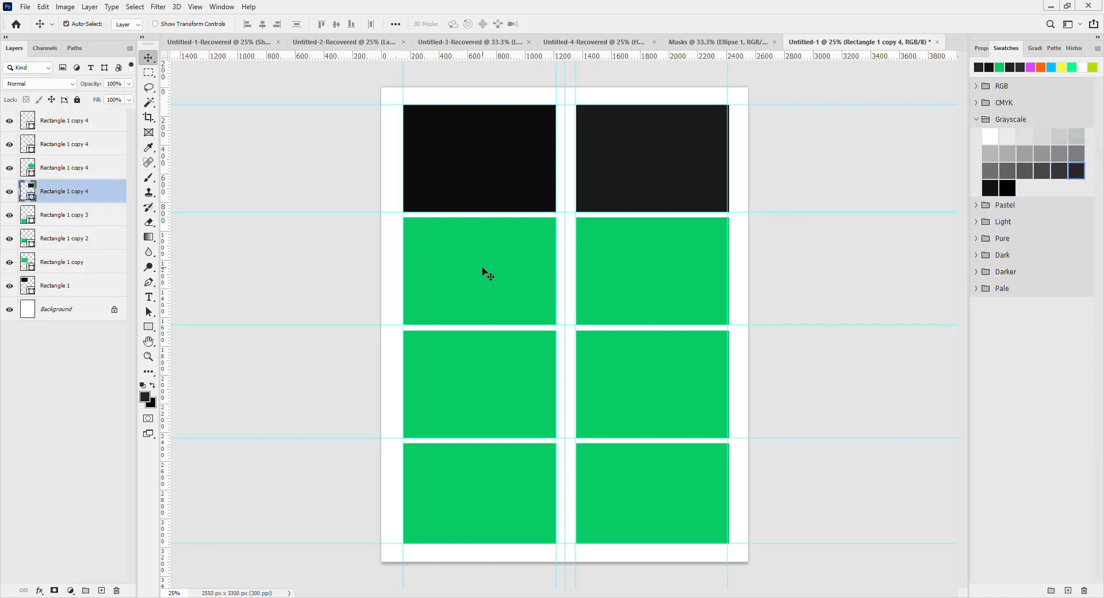
{"action": "left_click", "coordinate": [1057, 169]}
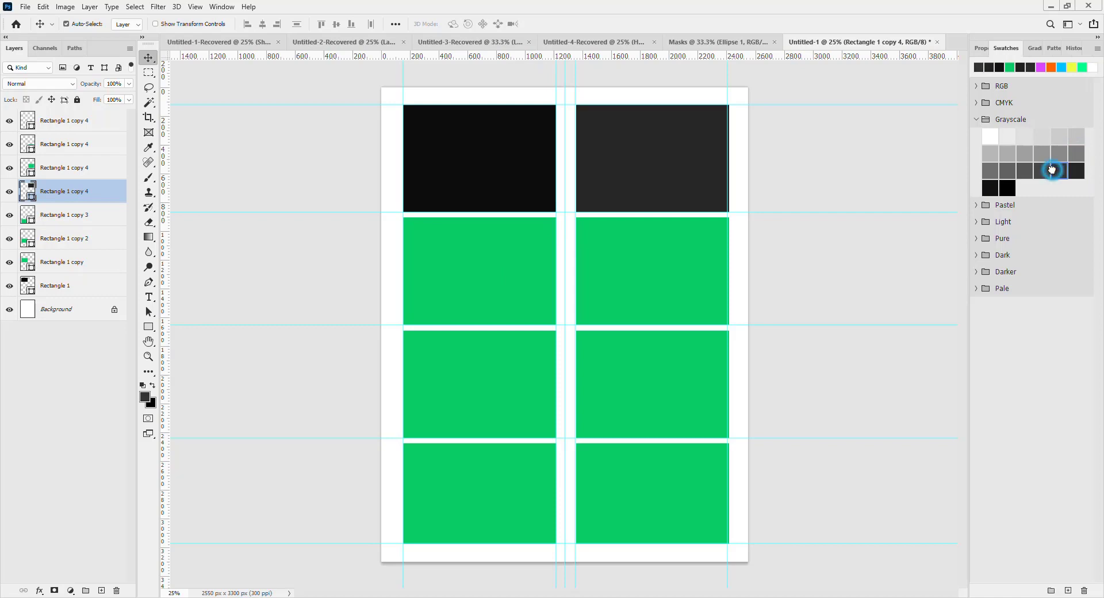
Recolour the second row's rectangles with Grayscale swatches, dark grey on the left and medium-dark grey on the right.
{"action": "left_click", "coordinate": [521, 278]}
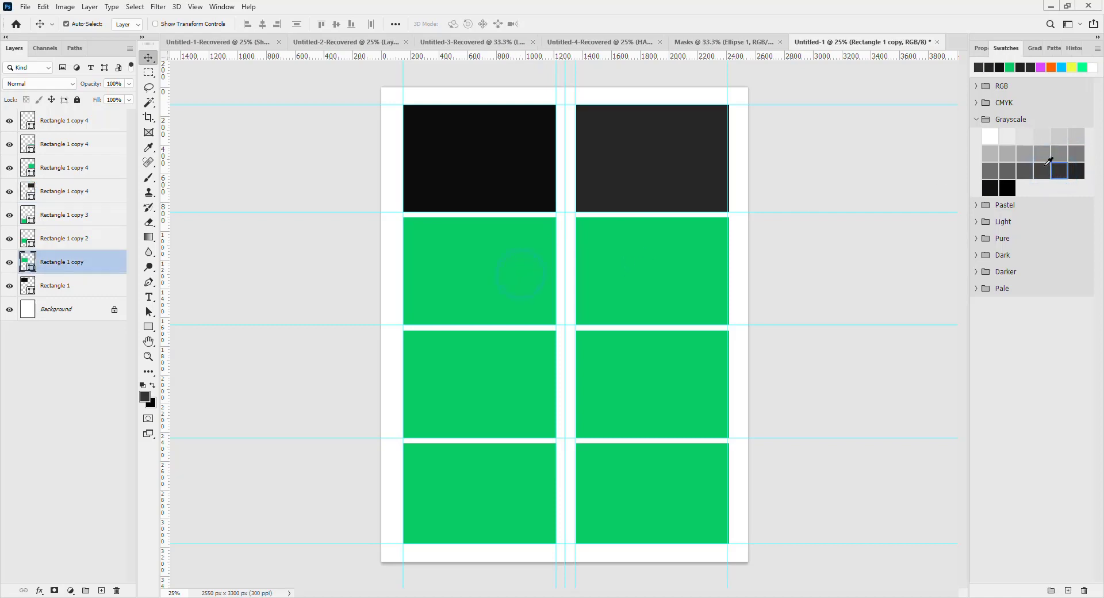
{"action": "left_click", "coordinate": [1023, 169]}
{"action": "left_click", "coordinate": [679, 269]}
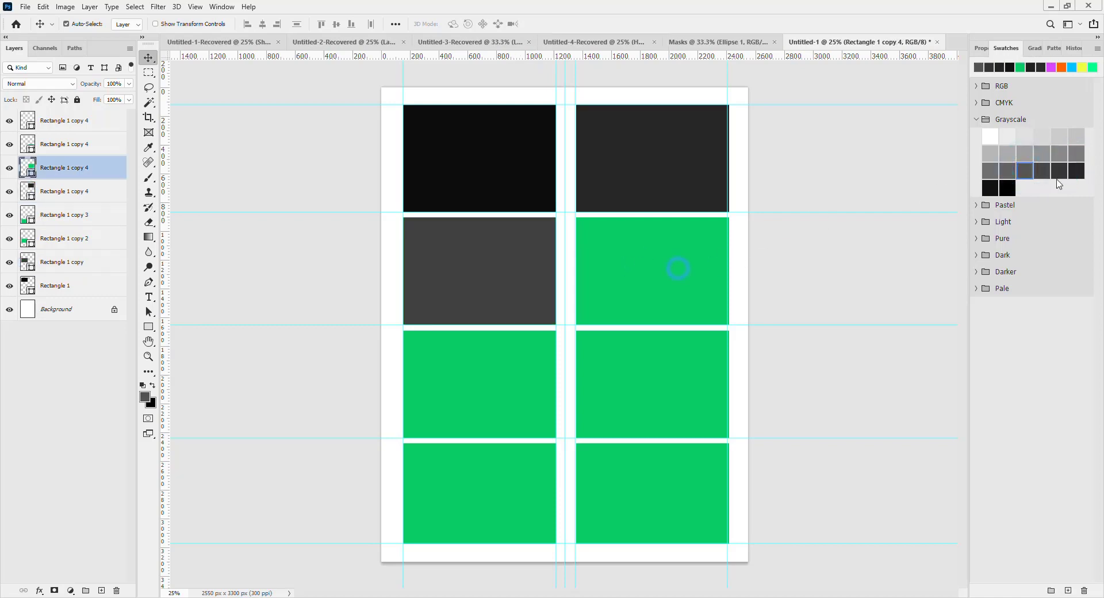
{"action": "left_click", "coordinate": [1076, 153]}
Recolour the third row's rectangles with Grayscale swatches, medium grey on the left and lighter grey on the right.
{"action": "left_click", "coordinate": [524, 397]}
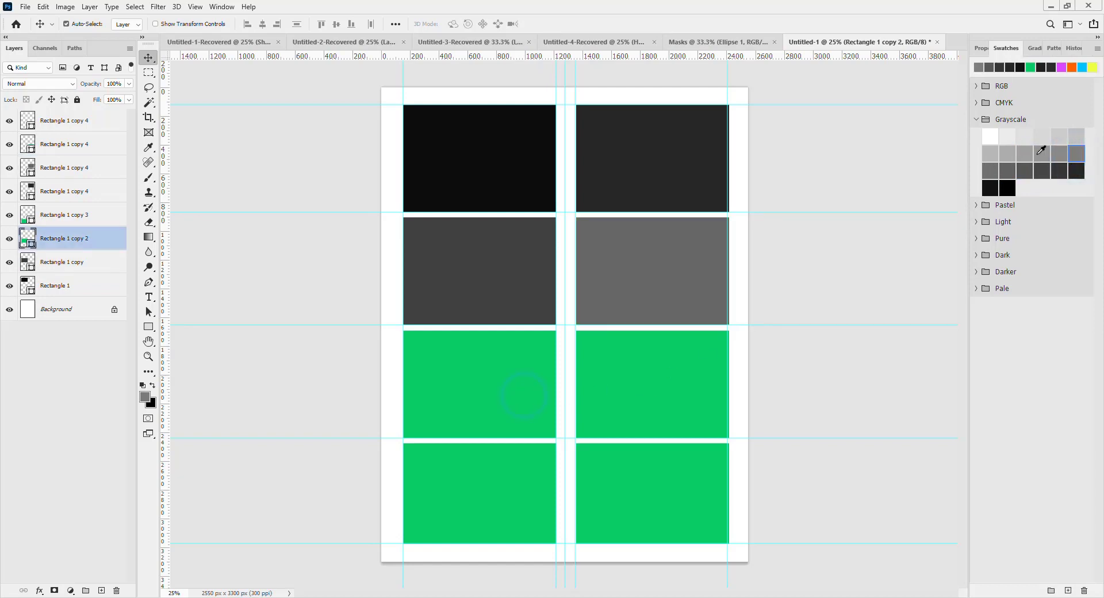
{"action": "left_click", "coordinate": [1021, 154]}
{"action": "left_click", "coordinate": [628, 380]}
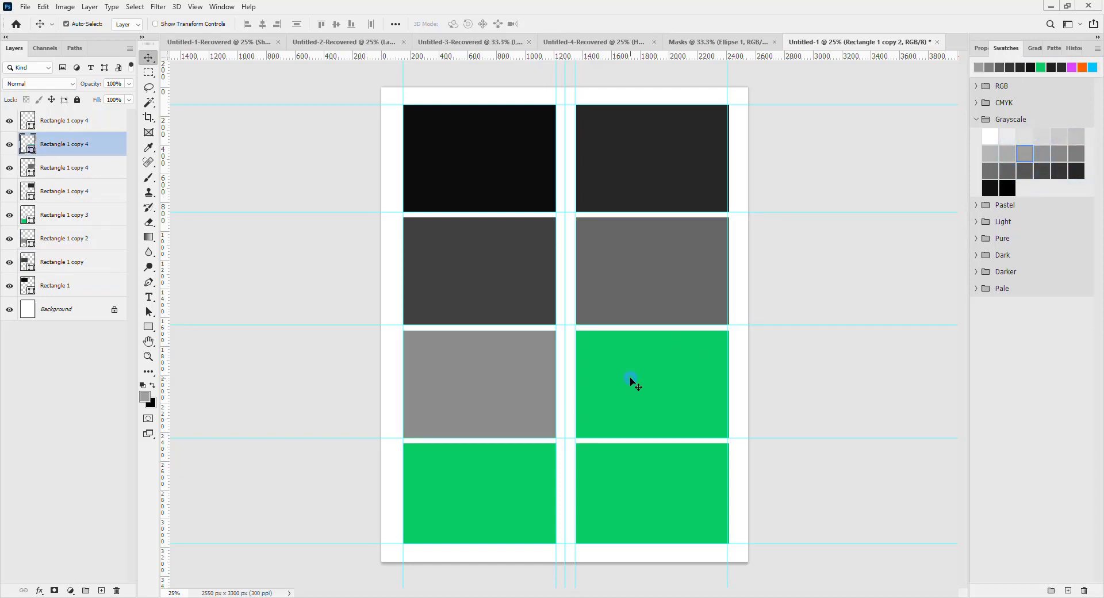
{"action": "left_click", "coordinate": [1077, 136]}
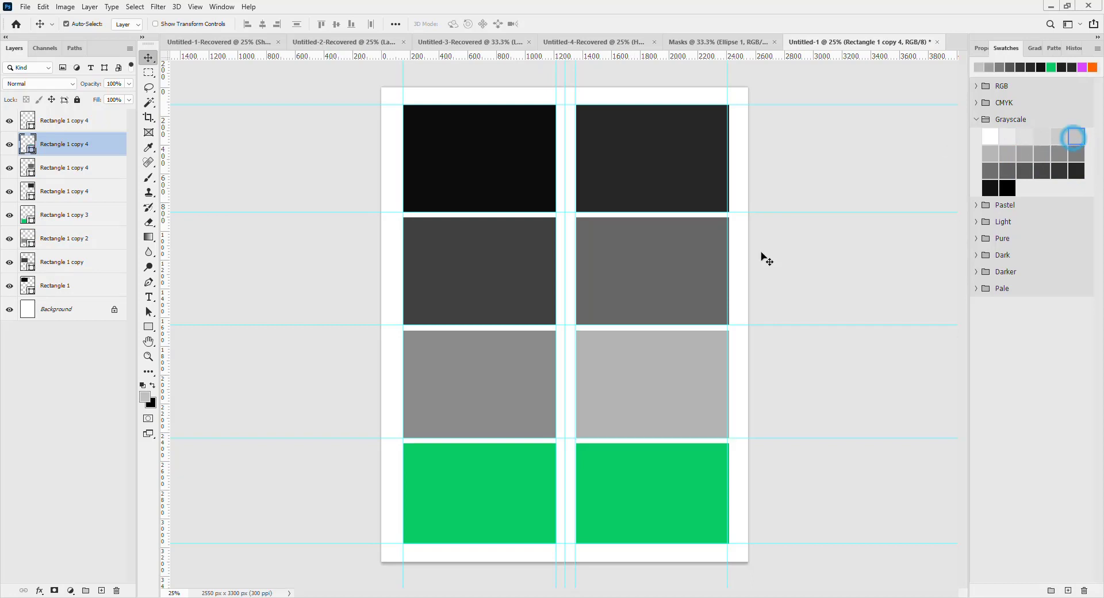
Fill the bottom row's left rectangle with very light grey and its right rectangle with white.
{"action": "left_click", "coordinate": [507, 476]}
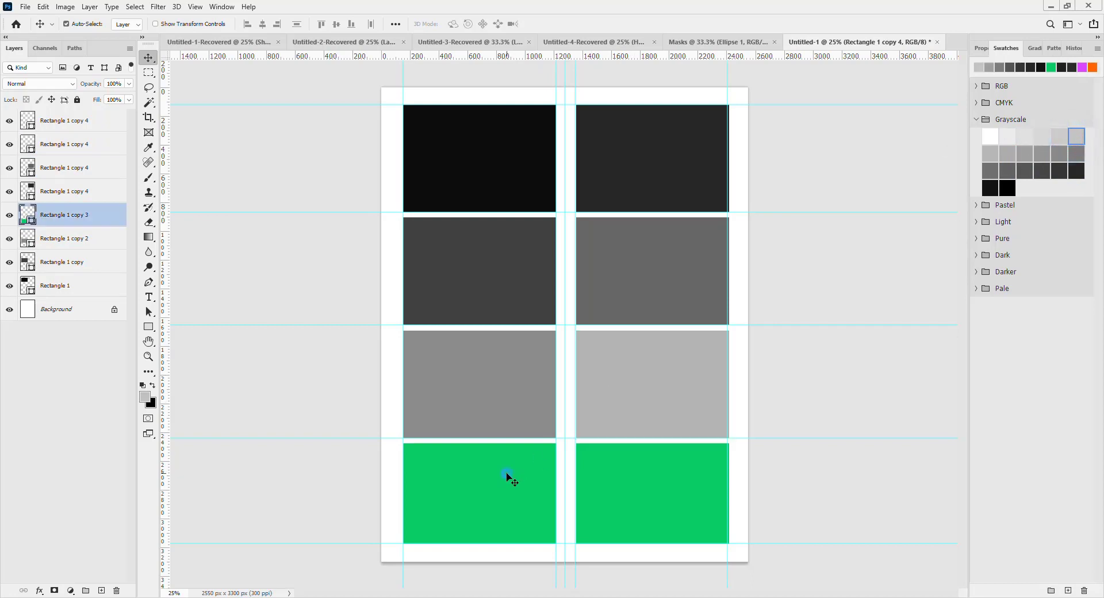
{"action": "left_click", "coordinate": [1025, 135]}
{"action": "left_click", "coordinate": [686, 468]}
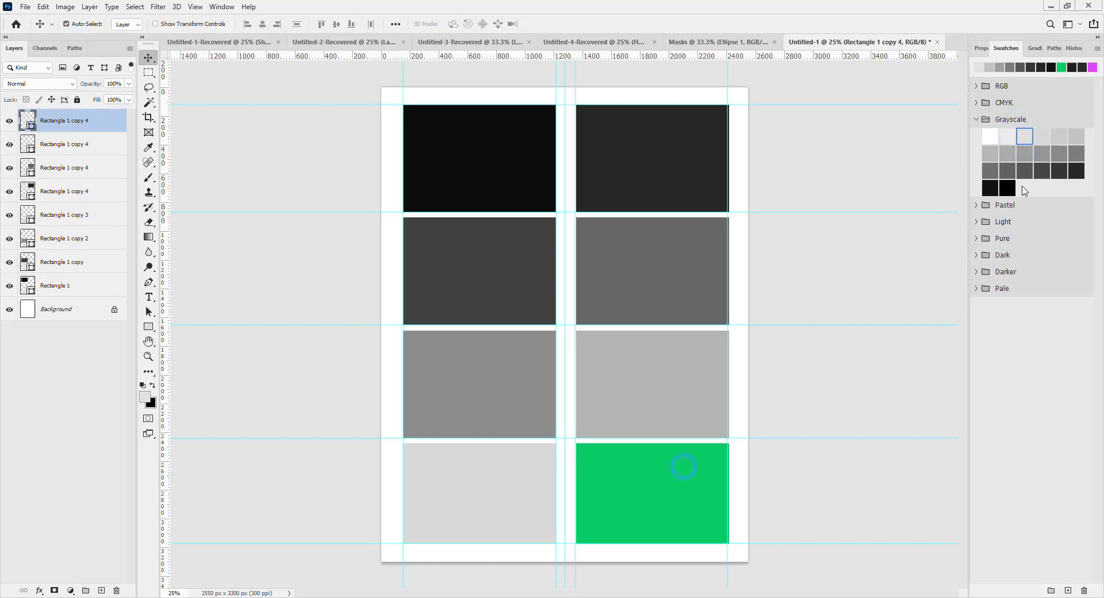
{"action": "left_click", "coordinate": [990, 136]}
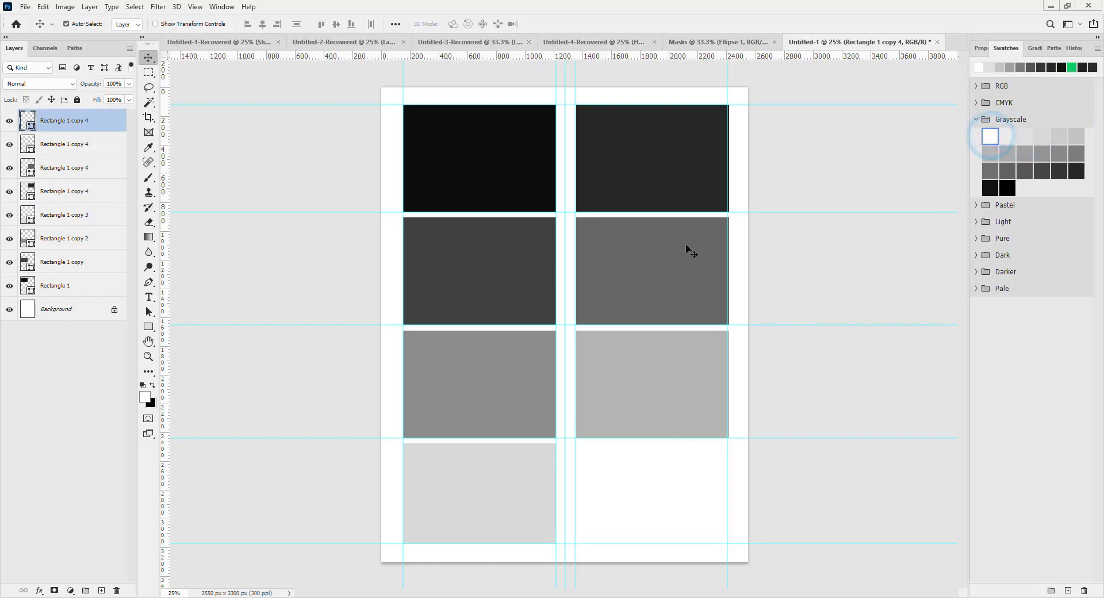
Hide the guides and select the near-black rectangle in the top-left cell.
{"action": "left_click", "coordinate": [798, 270]}
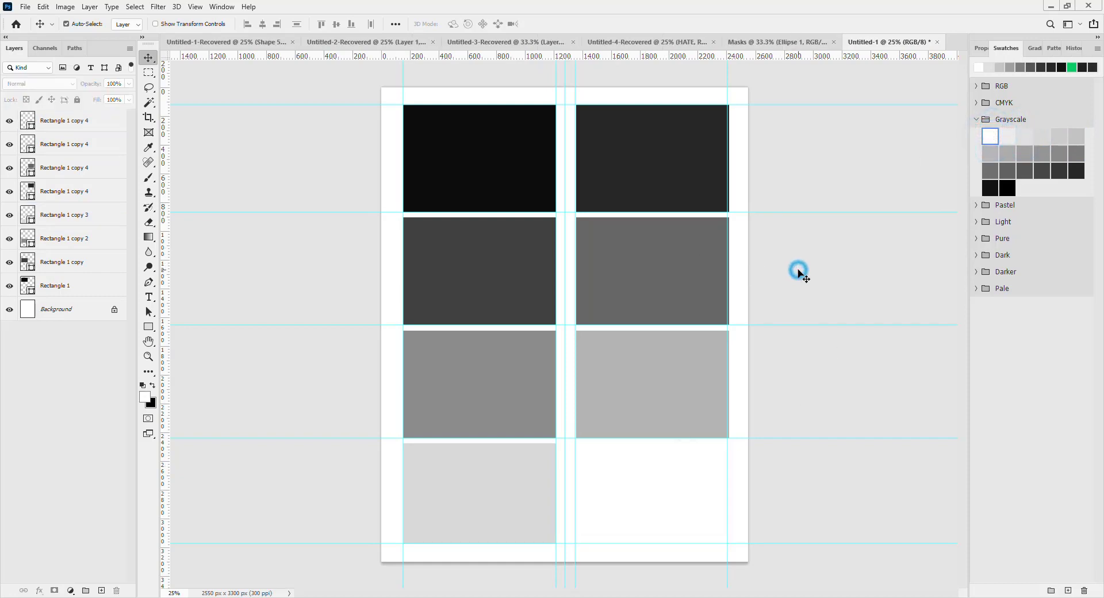
{"action": "key", "text": "ctrl+semicolon"}
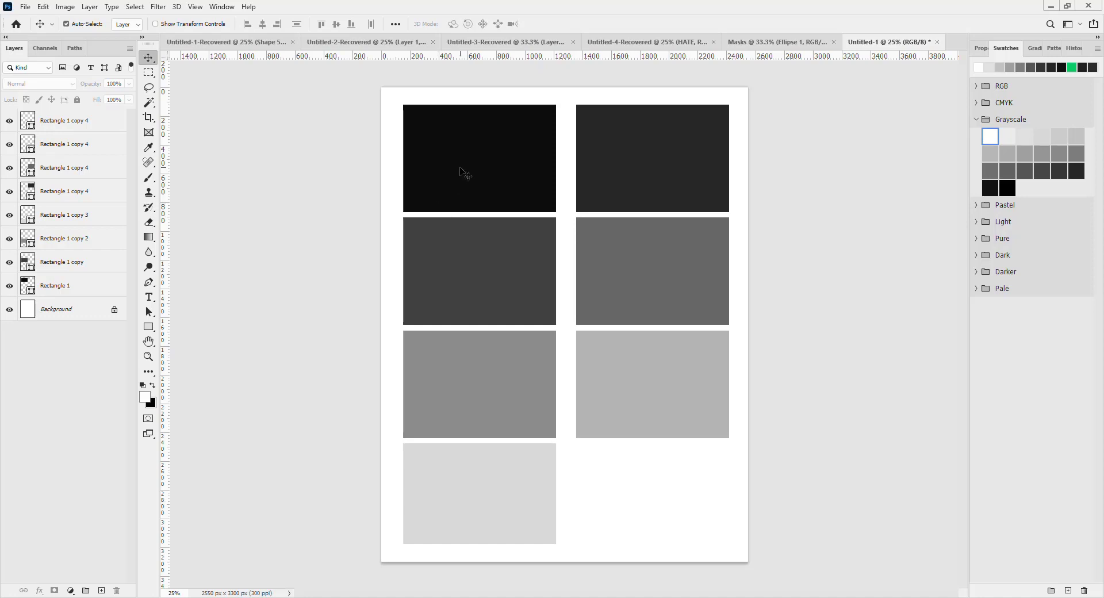
{"action": "left_click", "coordinate": [461, 170]}
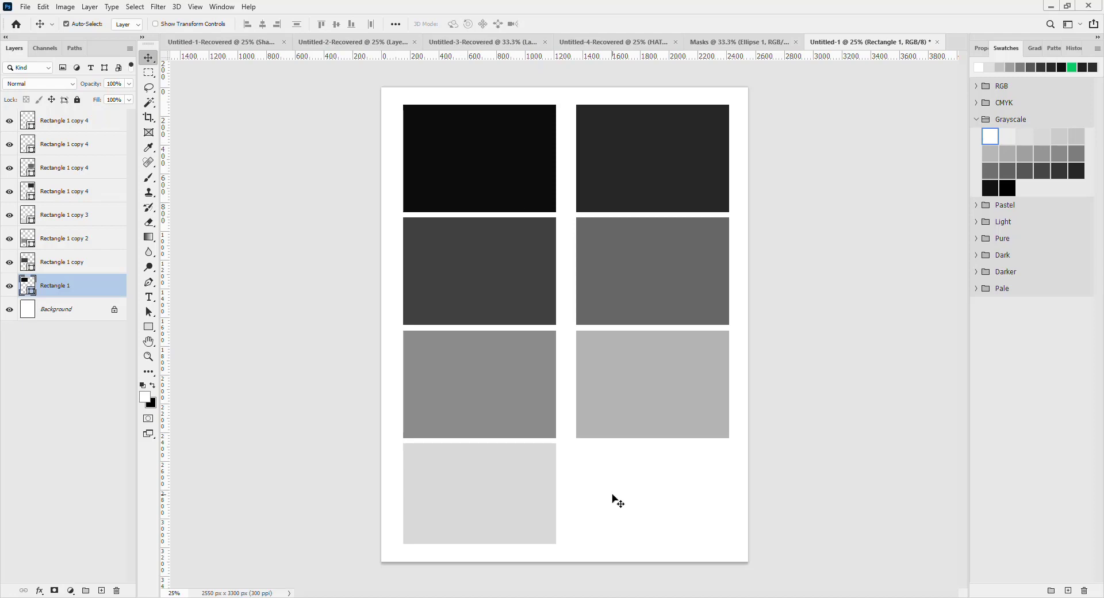
Examine the grid's shades by selecting individual rectangles, and compare the grid with the green circle in the Masks document.
{"action": "left_click", "coordinate": [651, 493]}
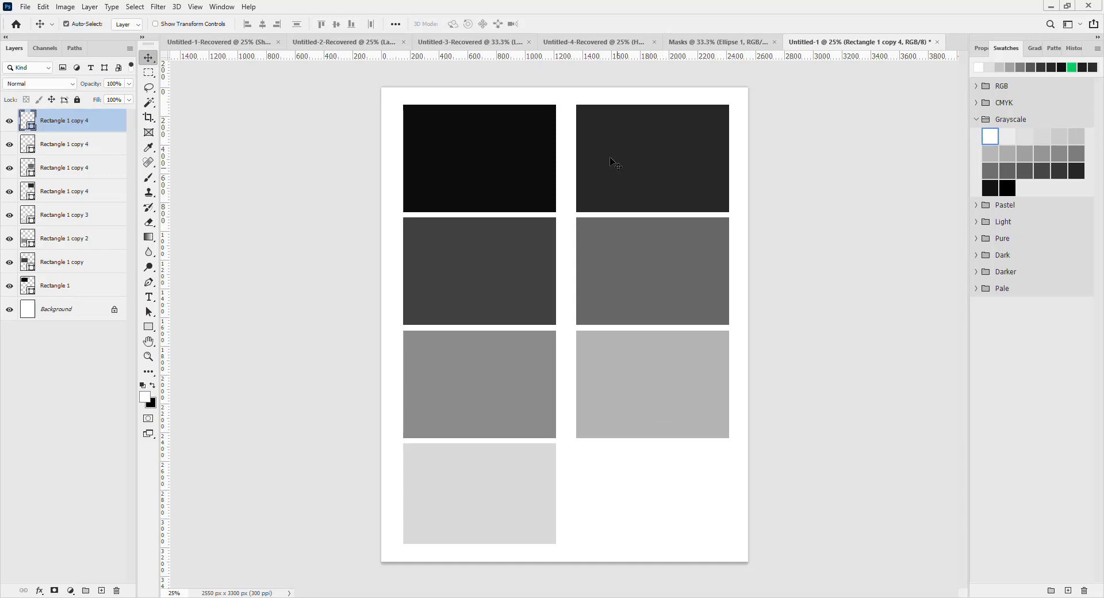
{"action": "left_click", "coordinate": [535, 161]}
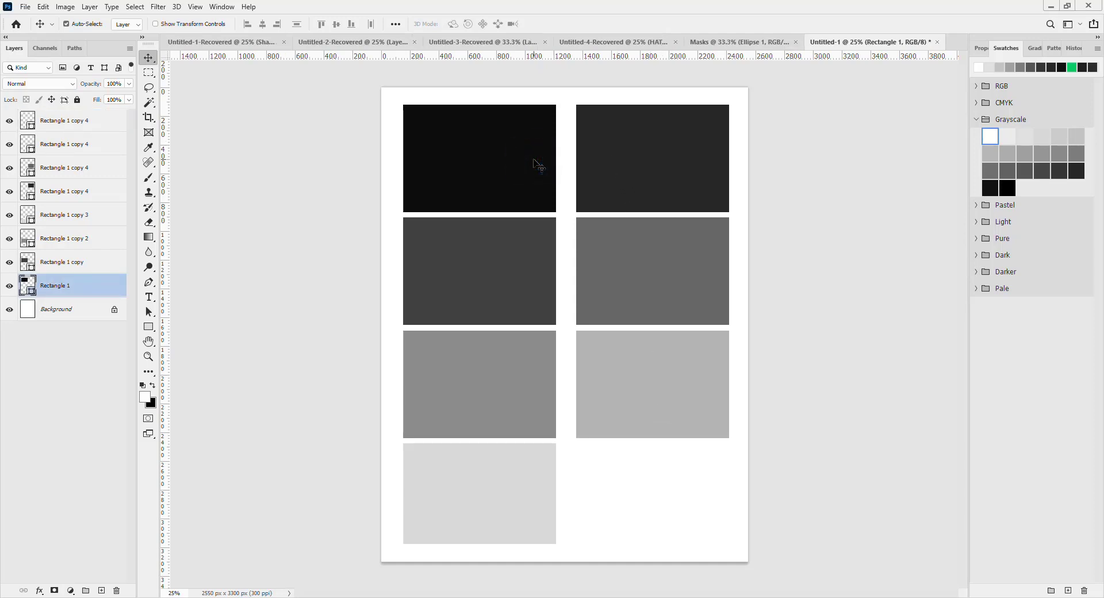
{"action": "left_click", "coordinate": [650, 154]}
{"action": "left_click", "coordinate": [498, 257]}
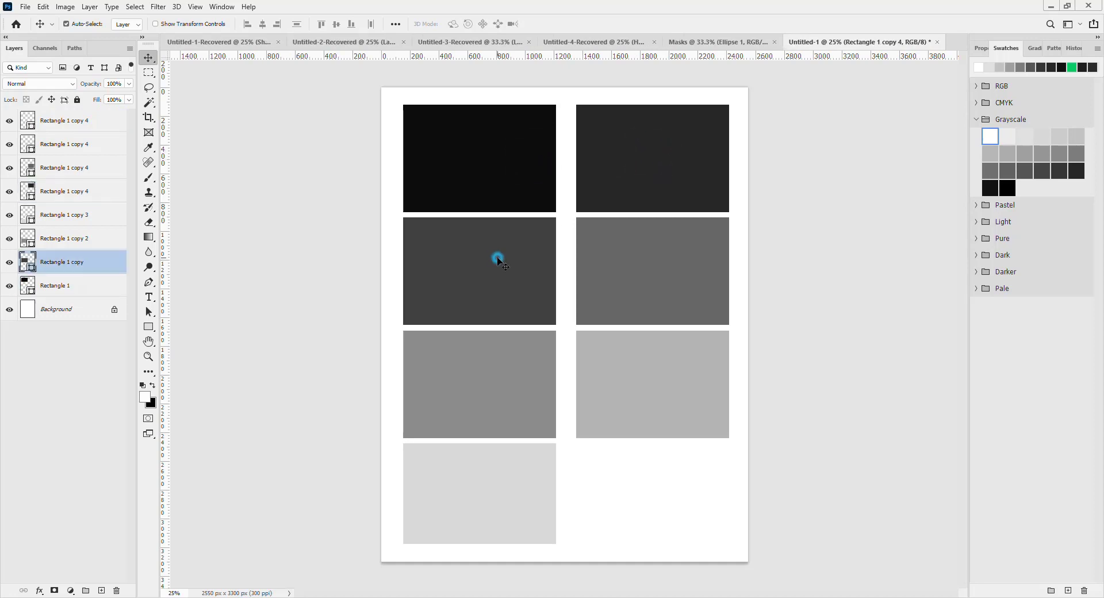
{"action": "left_click", "coordinate": [635, 255]}
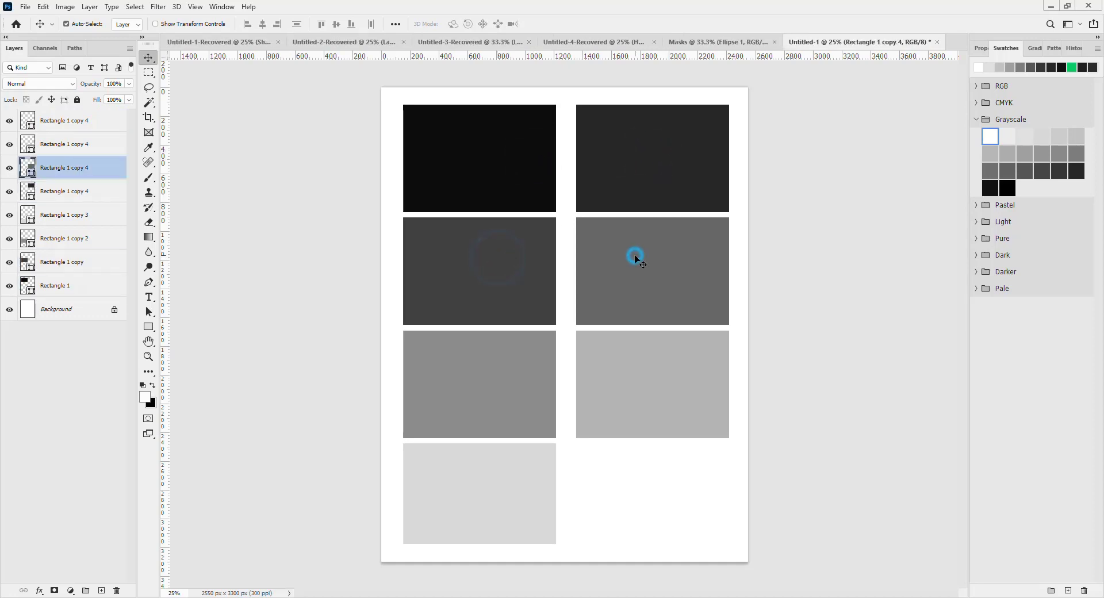
{"action": "left_click", "coordinate": [633, 365]}
{"action": "left_click", "coordinate": [490, 495]}
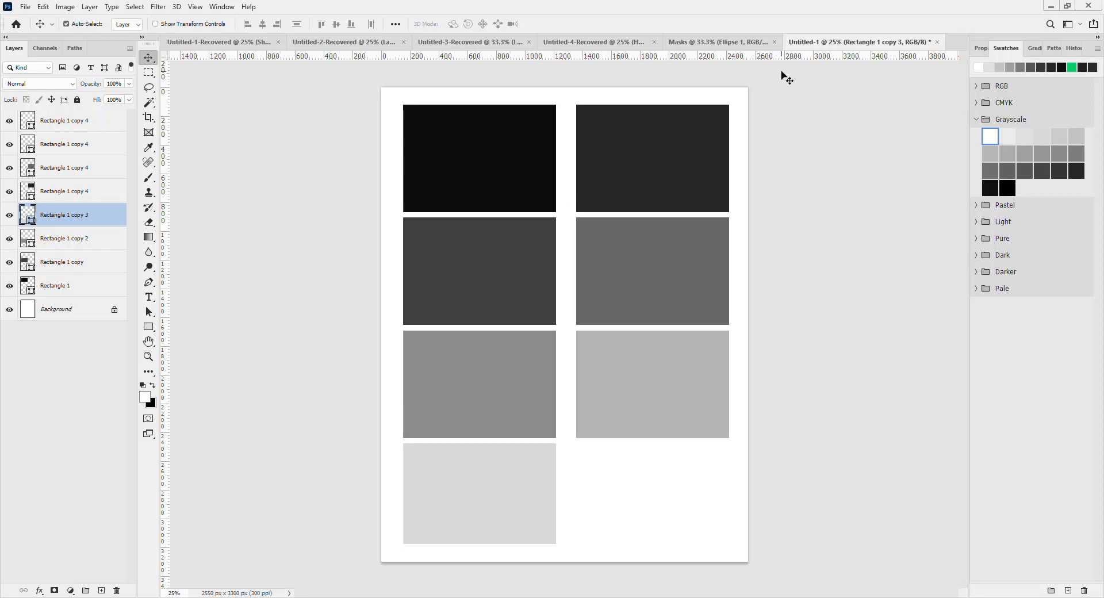
{"action": "left_click", "coordinate": [736, 43]}
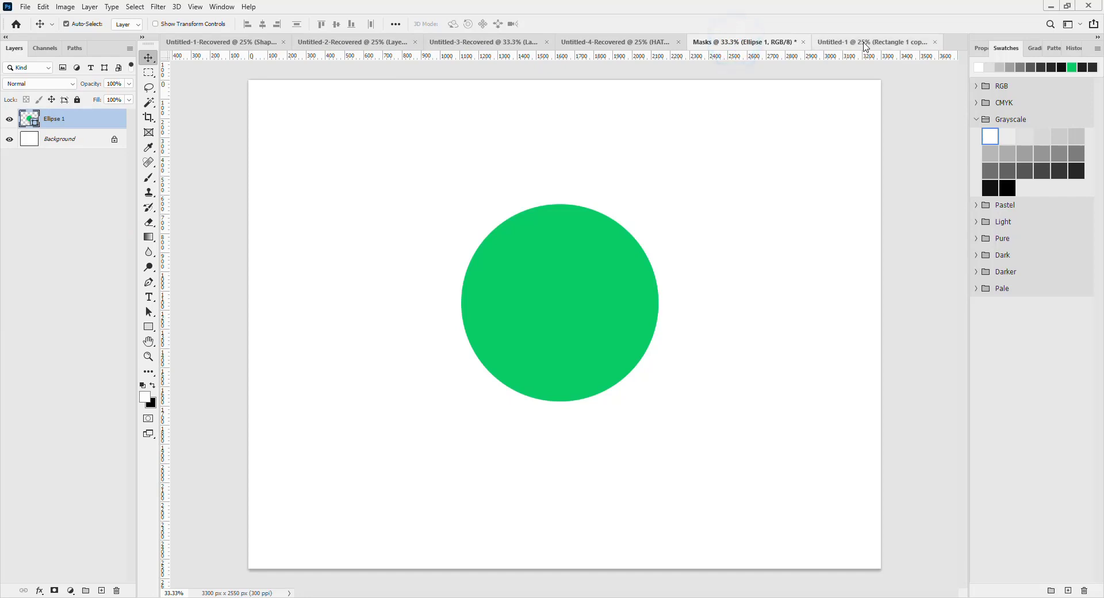
{"action": "left_click", "coordinate": [865, 43]}
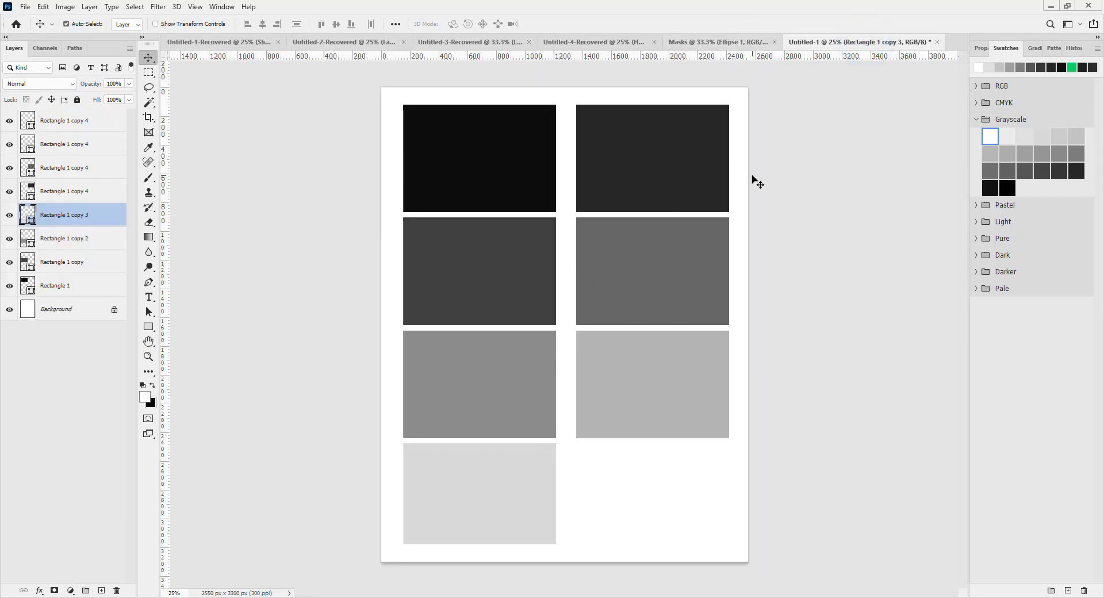
In the Masks document, add a layer mask to the Ellipse 1 layer and choose the Polygonal Lasso tool.
{"action": "left_click", "coordinate": [721, 44]}
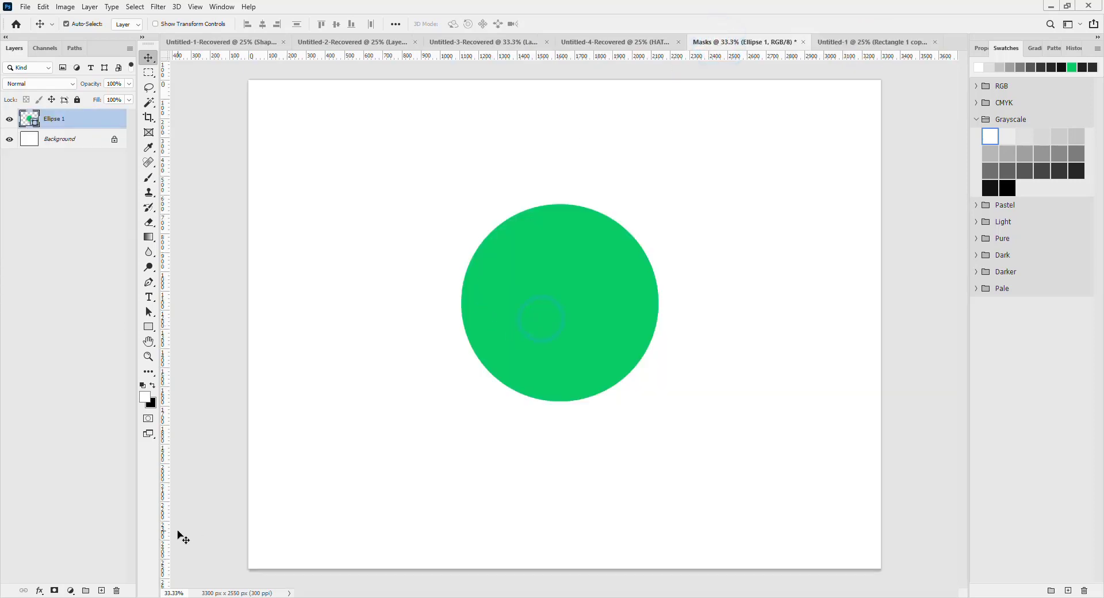
{"action": "left_click", "coordinate": [54, 591]}
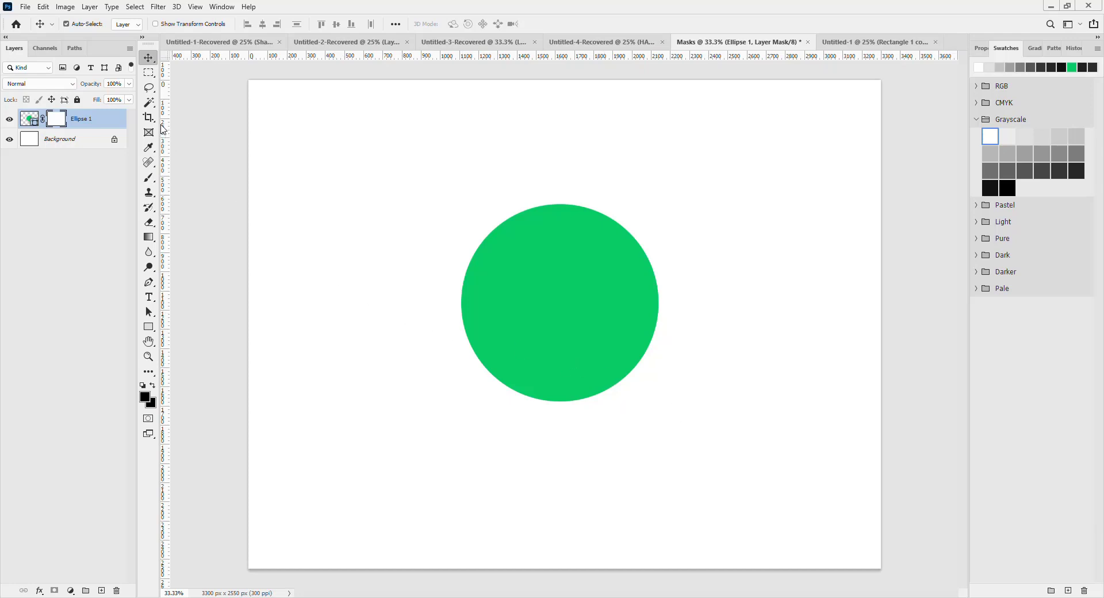
{"action": "left_click", "coordinate": [149, 87]}
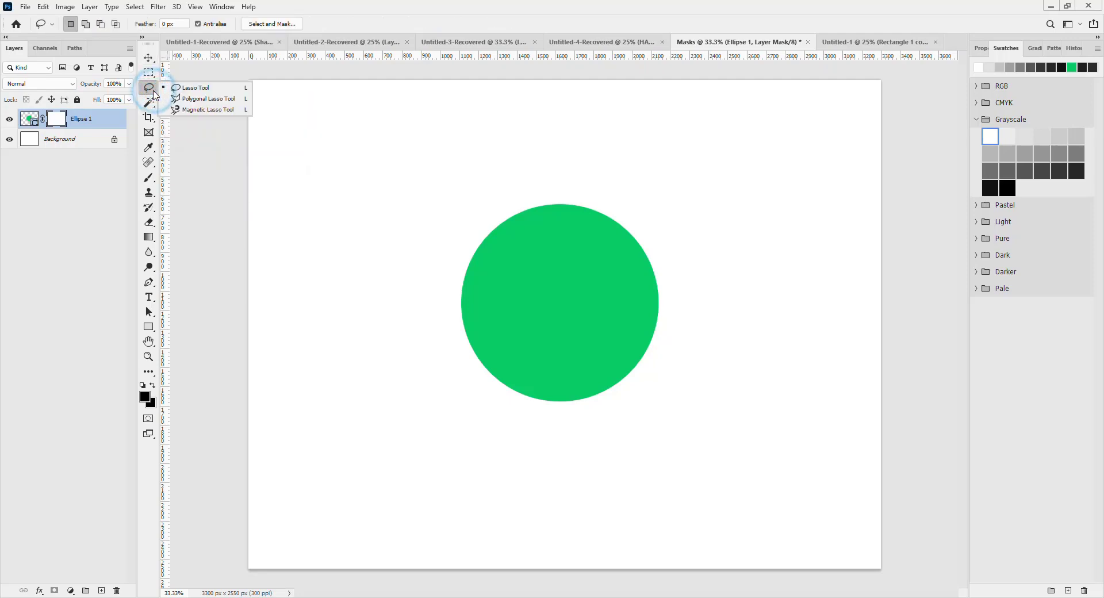
{"action": "left_click", "coordinate": [210, 100]}
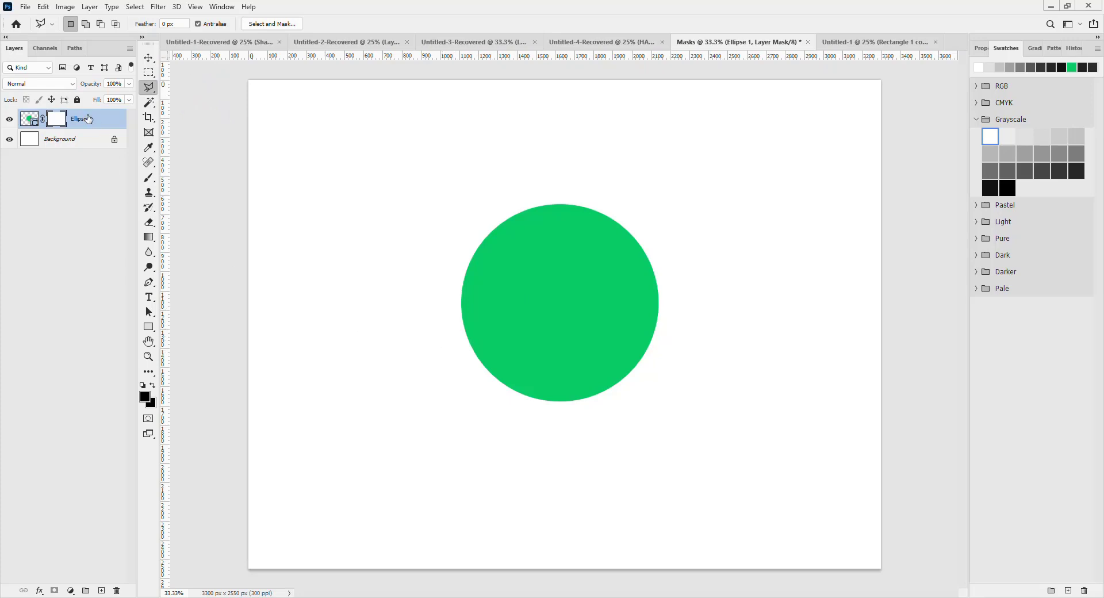
Rasterize the Ellipse 1 layer after removing its mask, and give it a new white layer mask.
{"action": "key", "text": "Delete"}
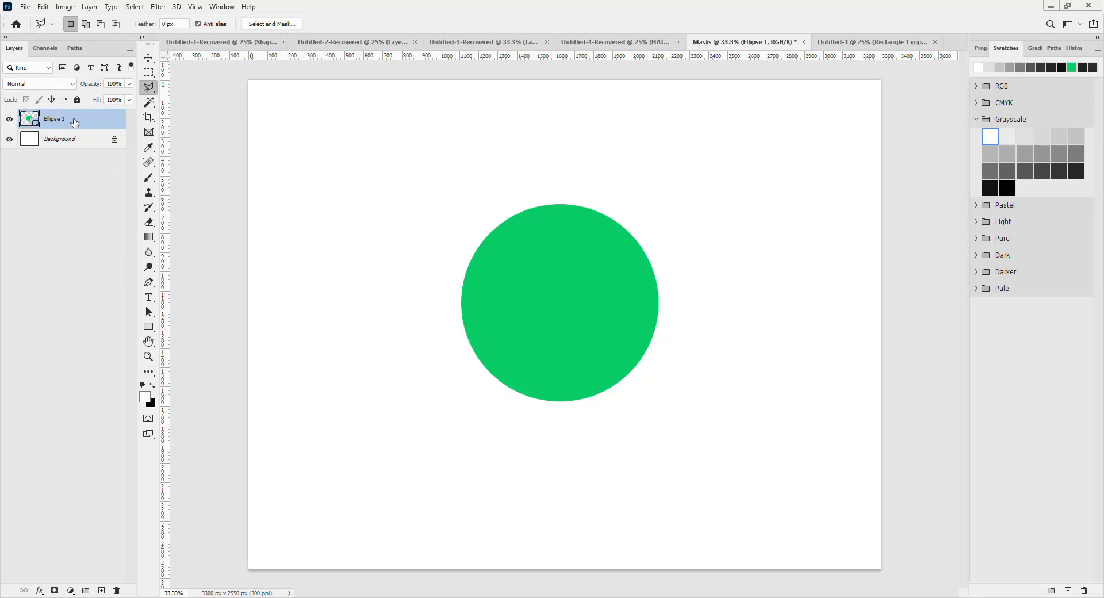
{"action": "right_click", "coordinate": [63, 126]}
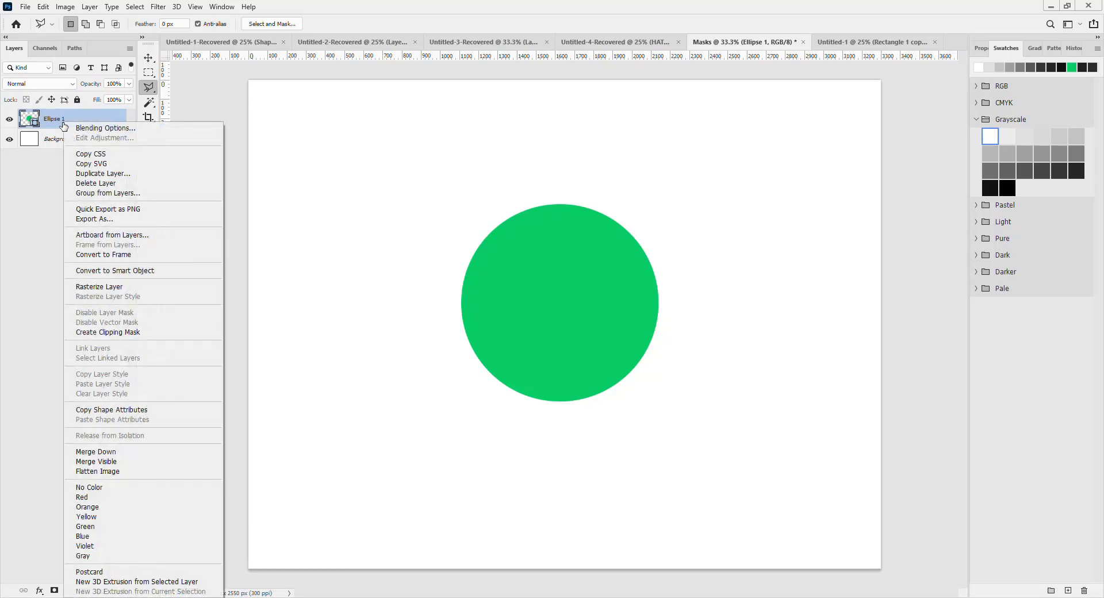
{"action": "left_click", "coordinate": [118, 287]}
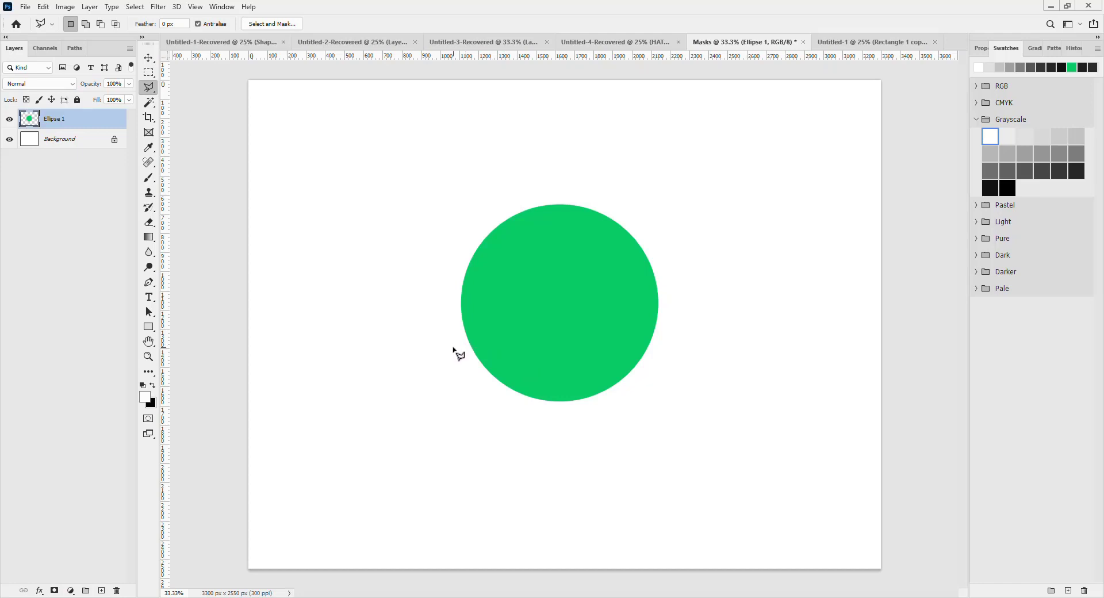
{"action": "left_click", "coordinate": [55, 592]}
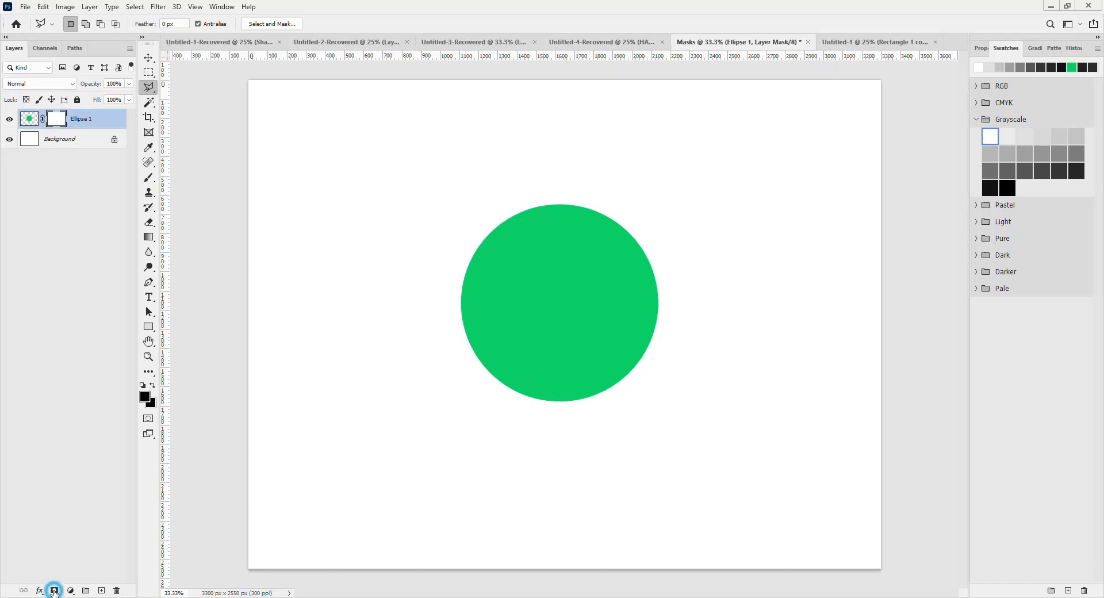
Draw a closed polygonal selection around the lower part of the green circle, with a zigzag upper edge crossing it.
{"action": "left_click", "coordinate": [450, 358]}
{"action": "left_click", "coordinate": [496, 318]}
{"action": "left_click", "coordinate": [545, 351]}
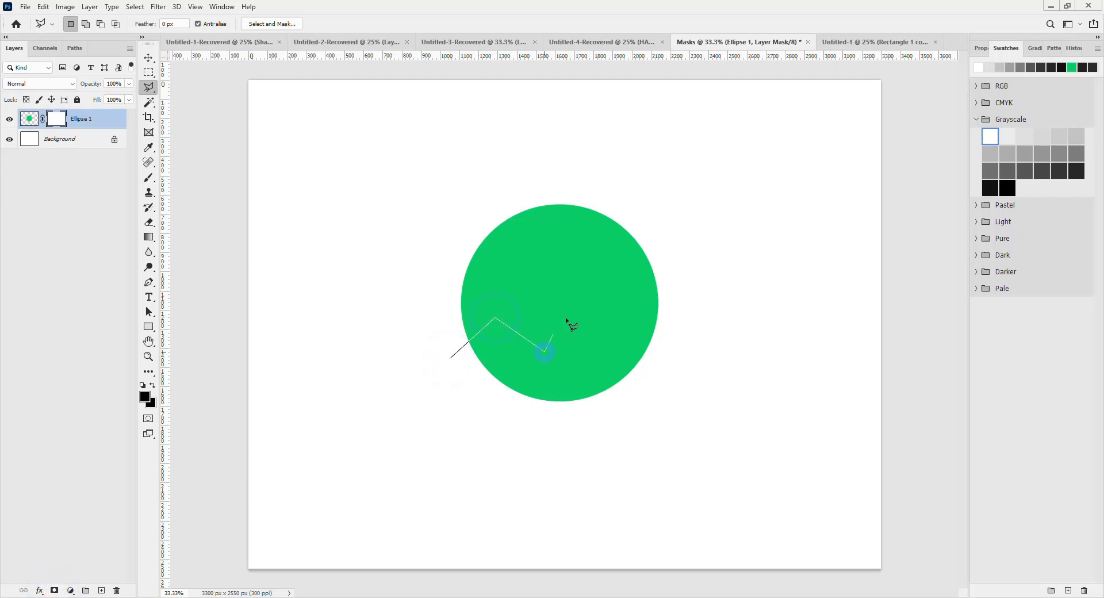
{"action": "left_click", "coordinate": [577, 304]}
{"action": "left_click", "coordinate": [617, 351]}
{"action": "left_click", "coordinate": [643, 322]}
{"action": "left_click", "coordinate": [707, 371]}
{"action": "left_click", "coordinate": [615, 424]}
{"action": "left_click", "coordinate": [489, 425]}
{"action": "left_click", "coordinate": [446, 374]}
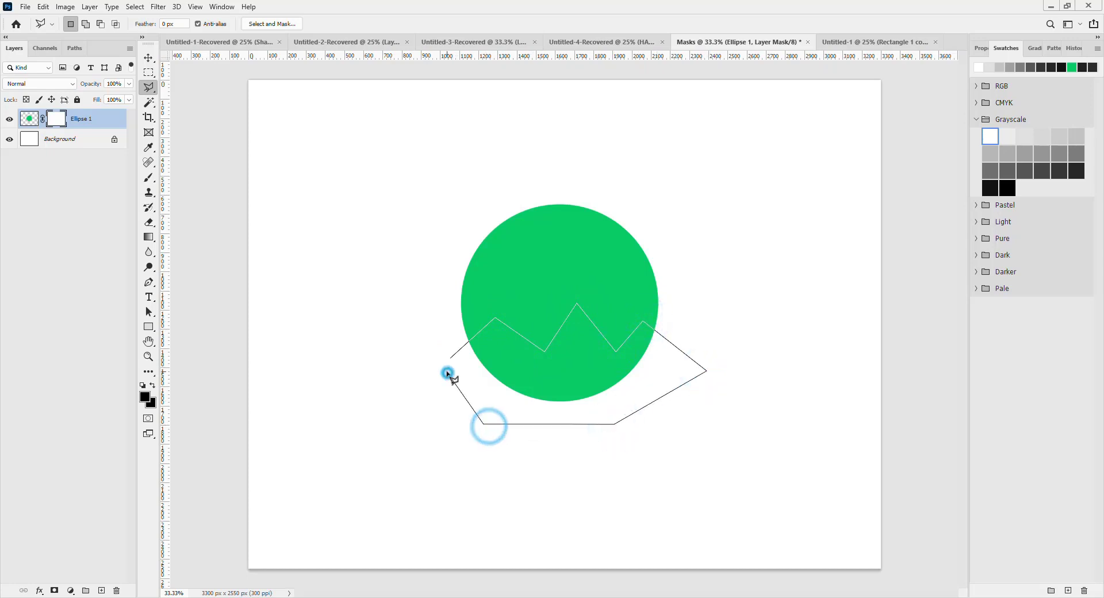
{"action": "left_click", "coordinate": [451, 358]}
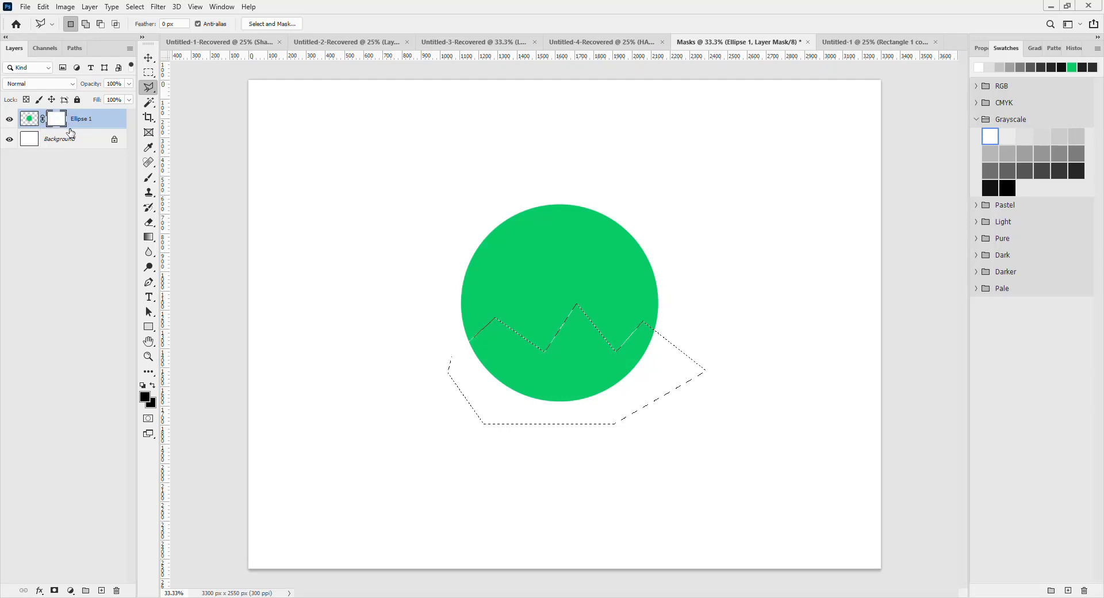
Fill the zigzag selection on the Ellipse 1 layer mask with black (000000) to hide the circle's lower part, and deselect.
{"action": "left_click", "coordinate": [26, 121]}
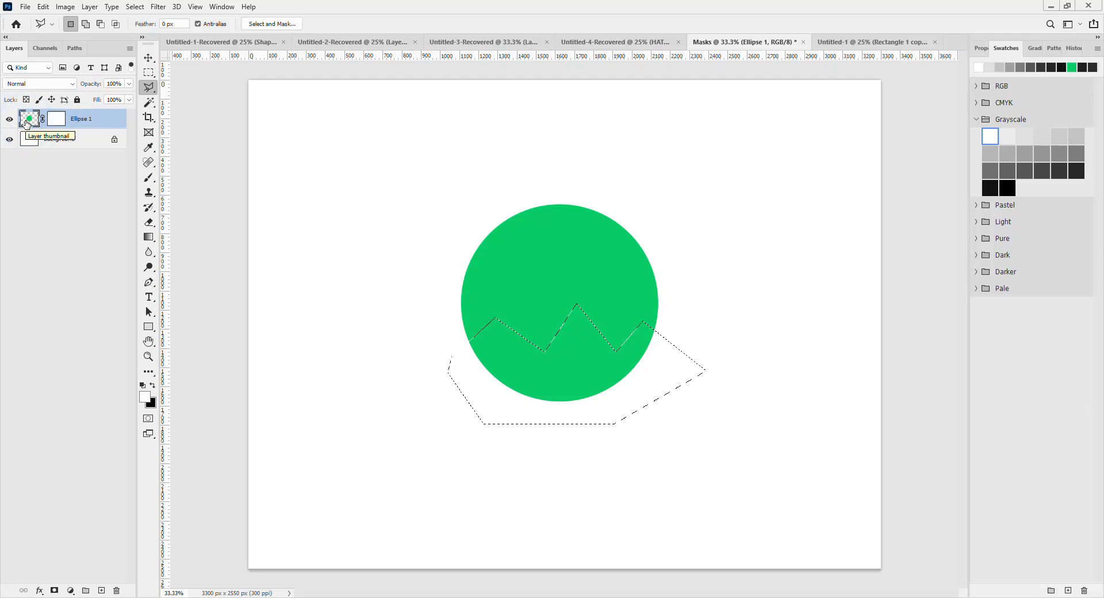
{"action": "left_click", "coordinate": [51, 121]}
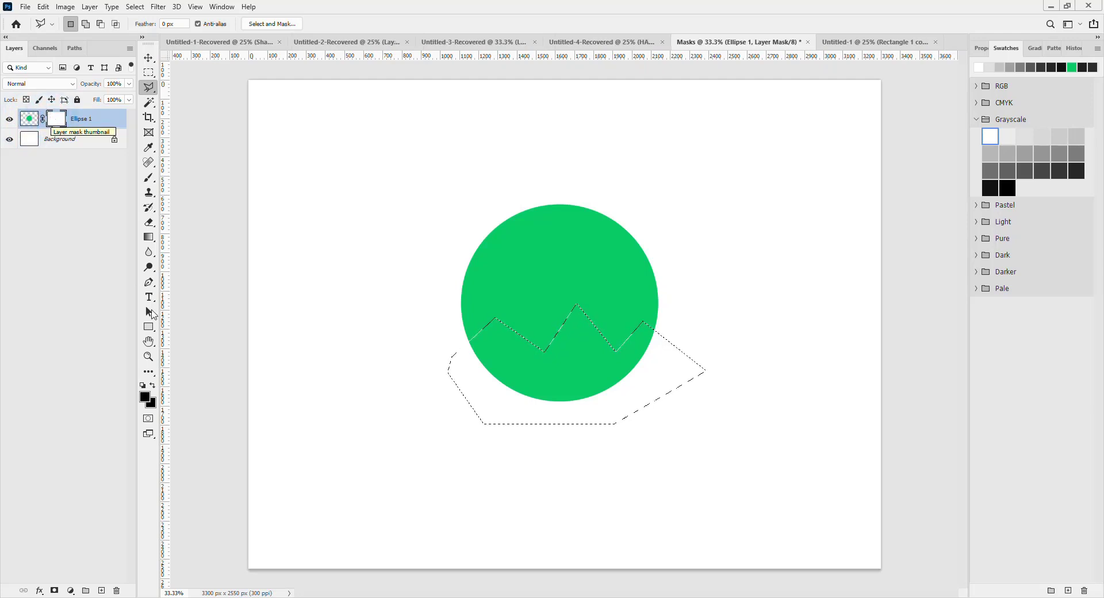
{"action": "left_click", "coordinate": [147, 398]}
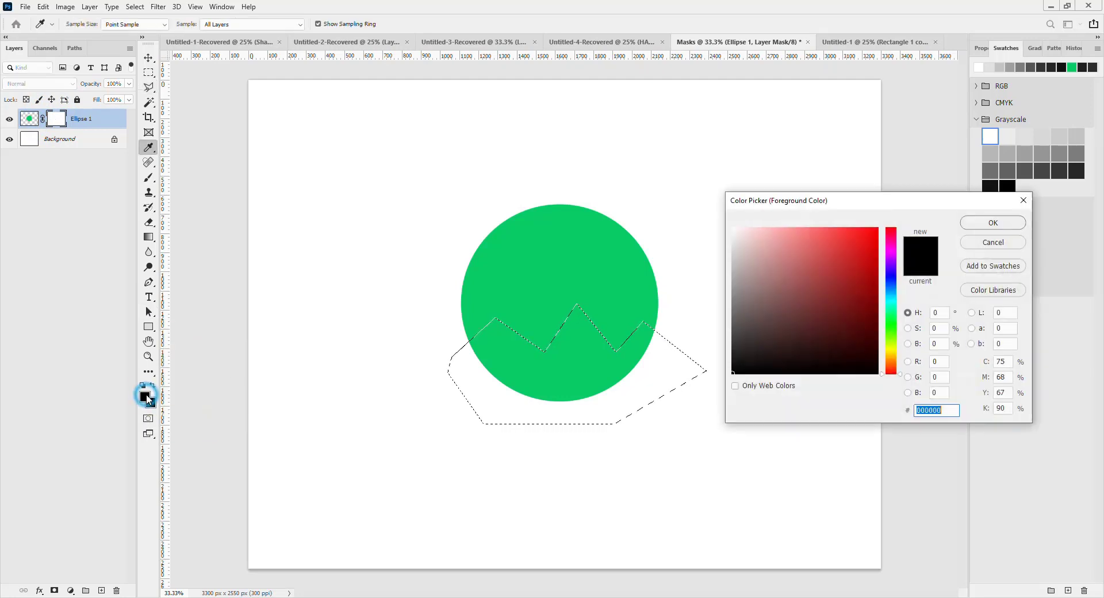
{"action": "left_click", "coordinate": [994, 223]}
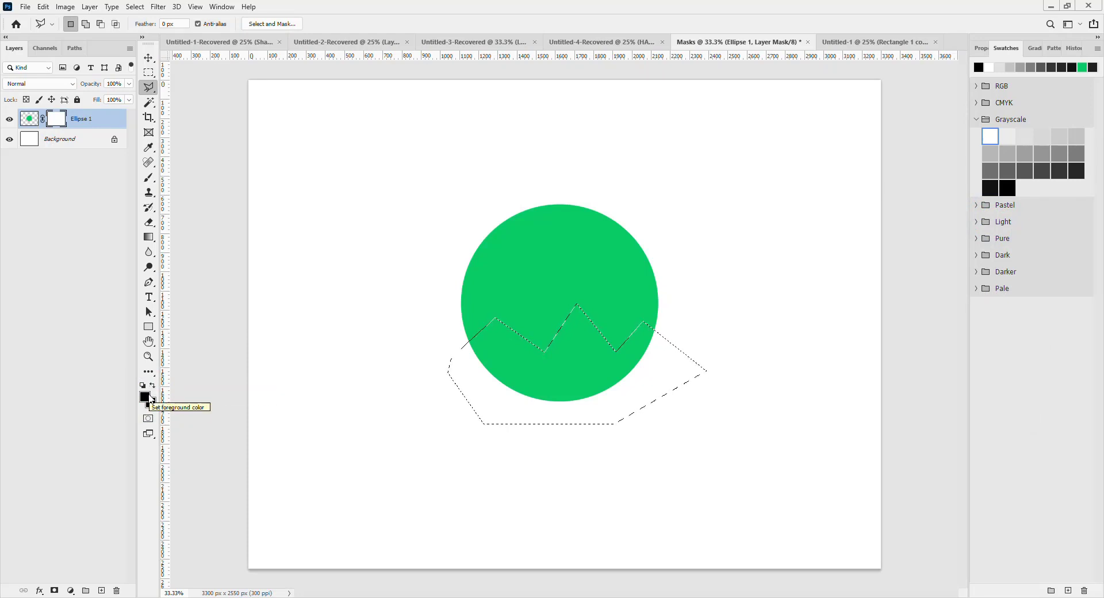
{"action": "key", "text": "alt"}
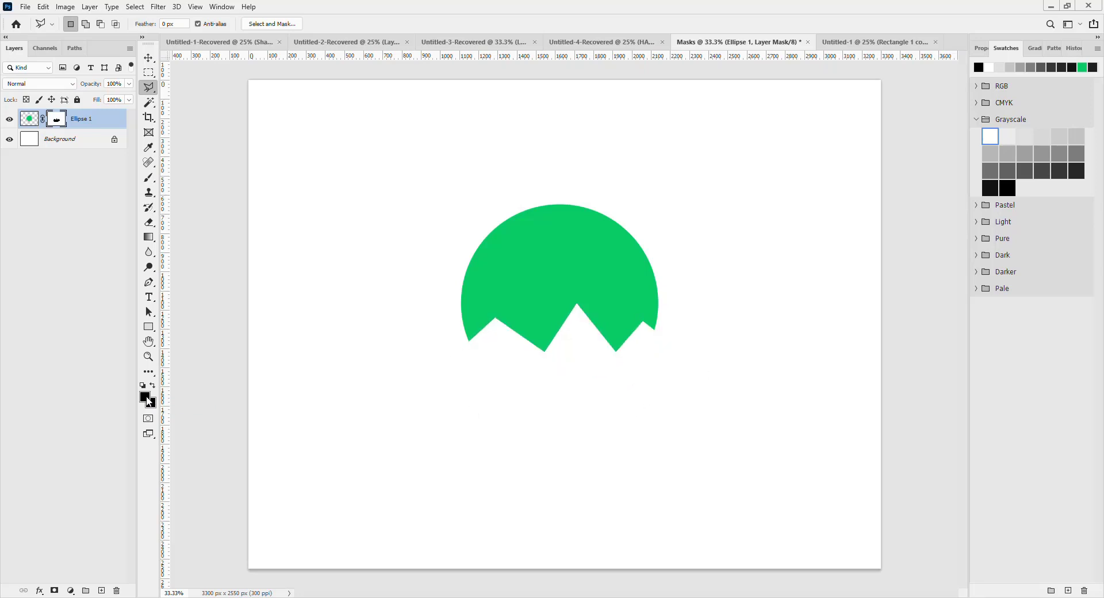
Inspect the foreground colour in the Color Picker with the Ellipse 1 layer mask selected, leaving the colour as it is.
{"action": "left_click", "coordinate": [147, 399]}
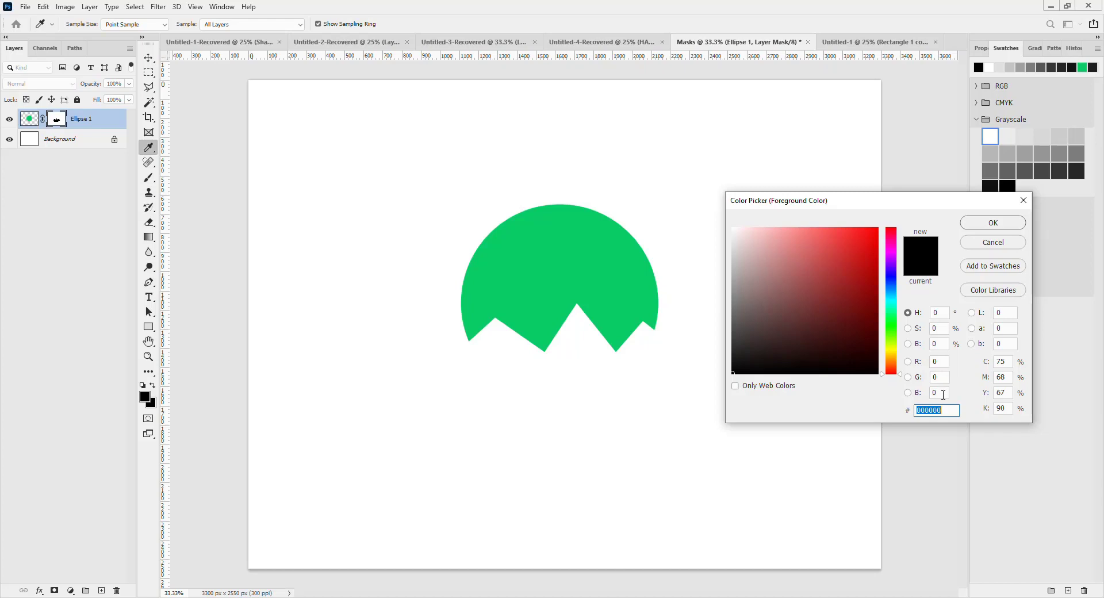
{"action": "left_click", "coordinate": [983, 230]}
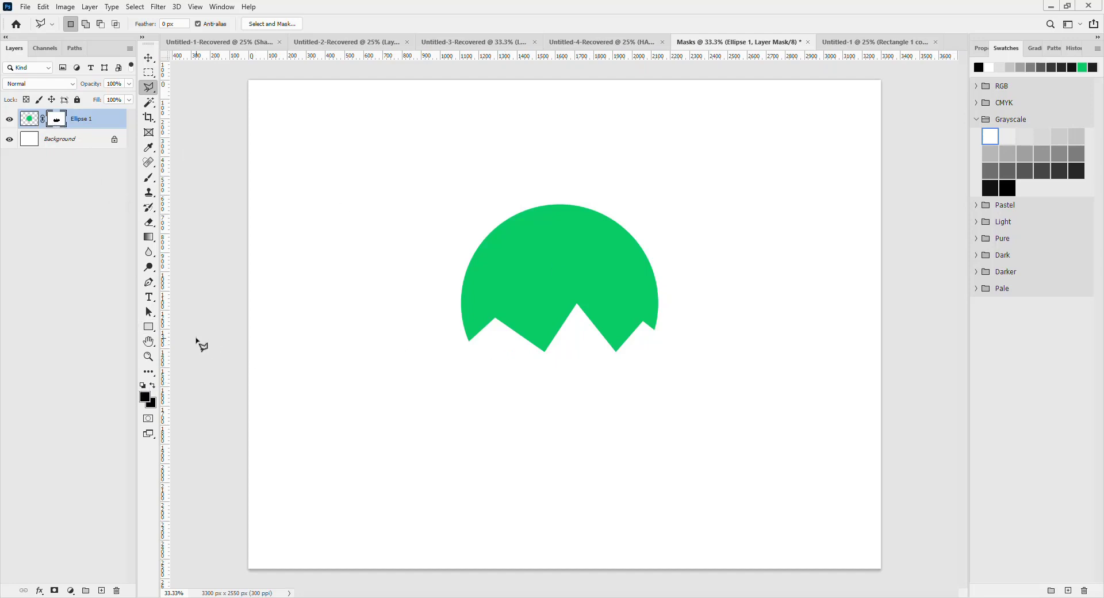
{"action": "left_click", "coordinate": [58, 121]}
{"action": "left_click", "coordinate": [151, 401]}
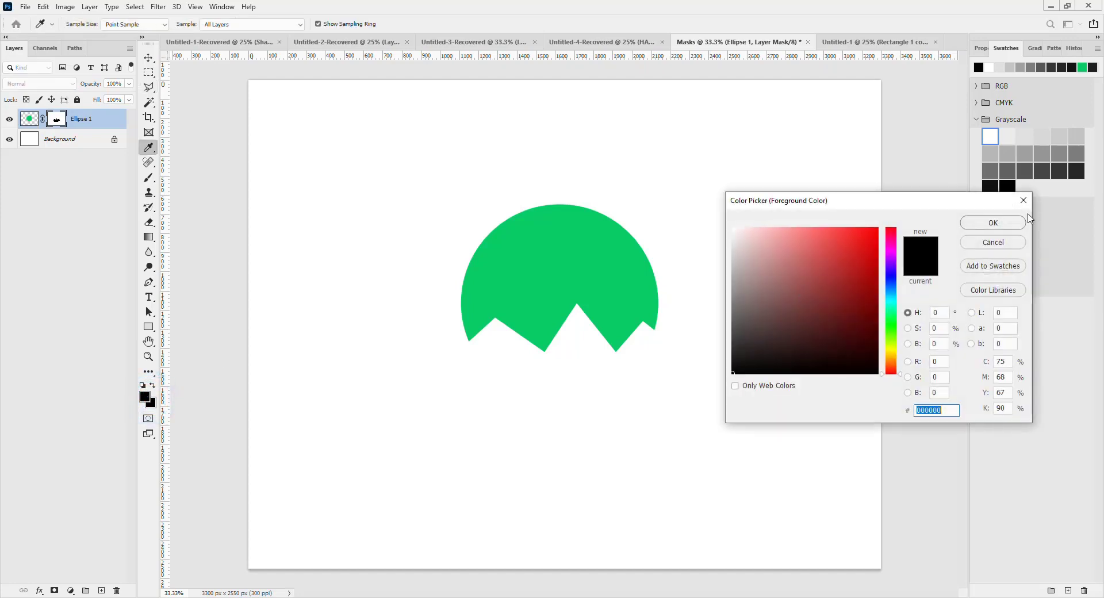
{"action": "left_click", "coordinate": [992, 242]}
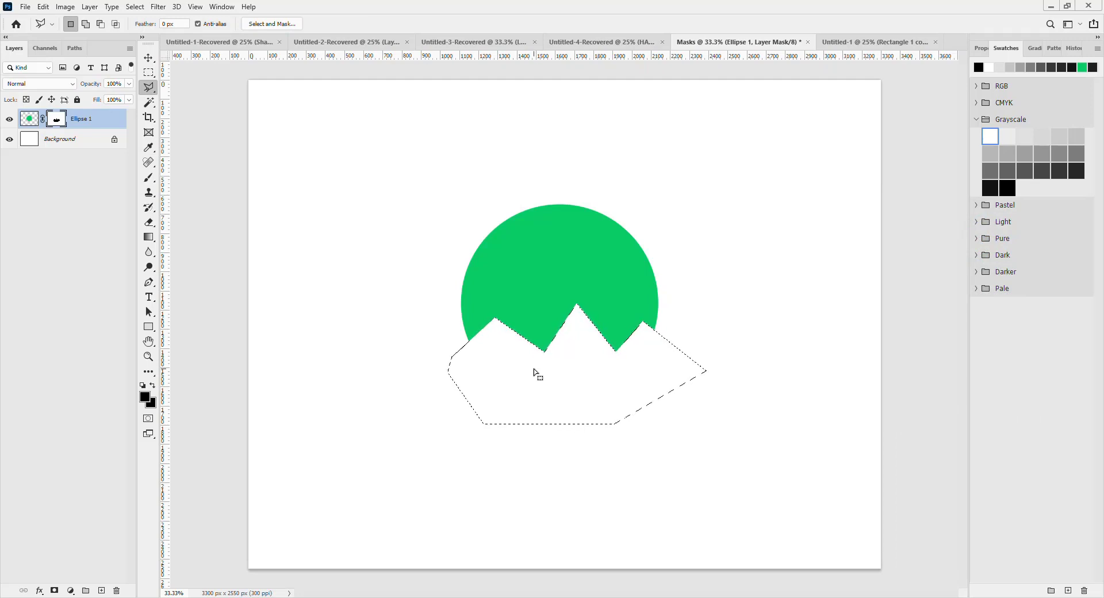
Set the background colour to white, fill the zigzag selection on the mask with it to reveal the circle, and deselect.
{"action": "left_click", "coordinate": [150, 403]}
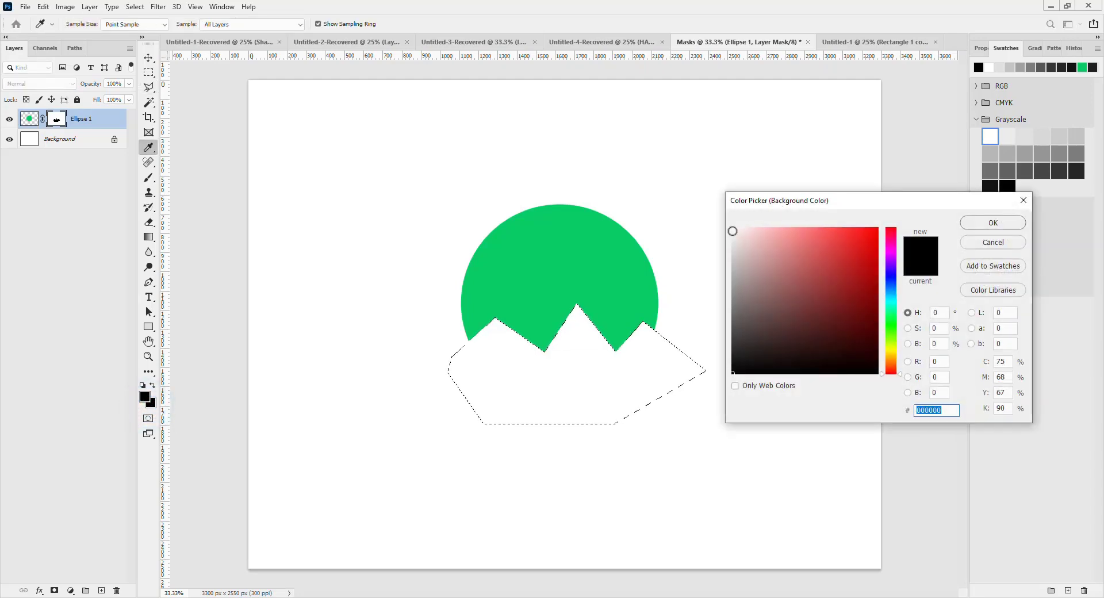
{"action": "left_click", "coordinate": [732, 229]}
{"action": "left_click", "coordinate": [995, 222]}
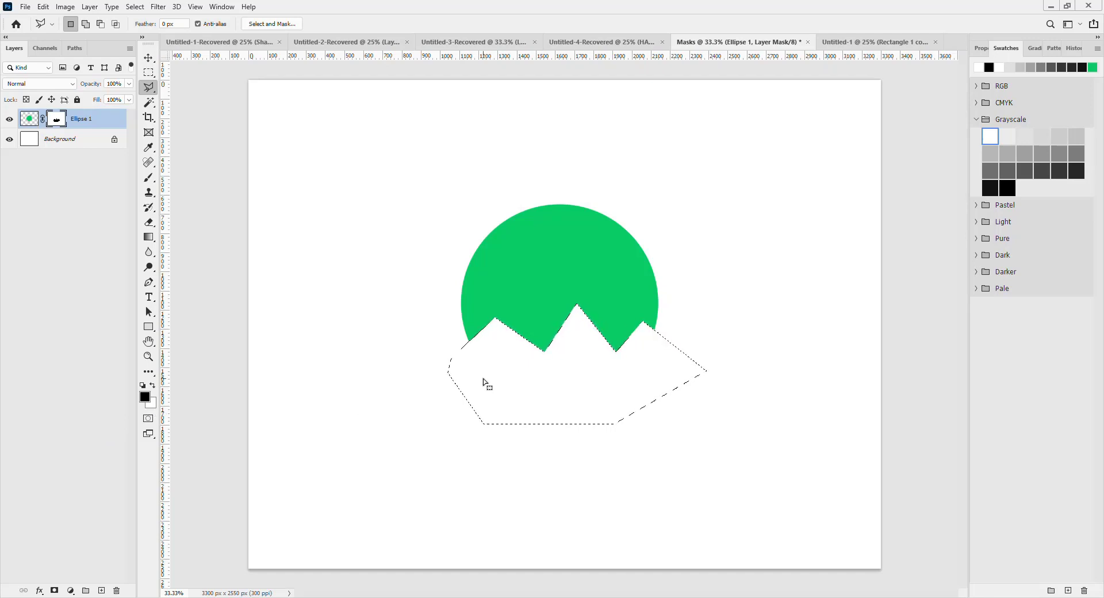
{"action": "key", "text": "ctrl+BackSpace"}
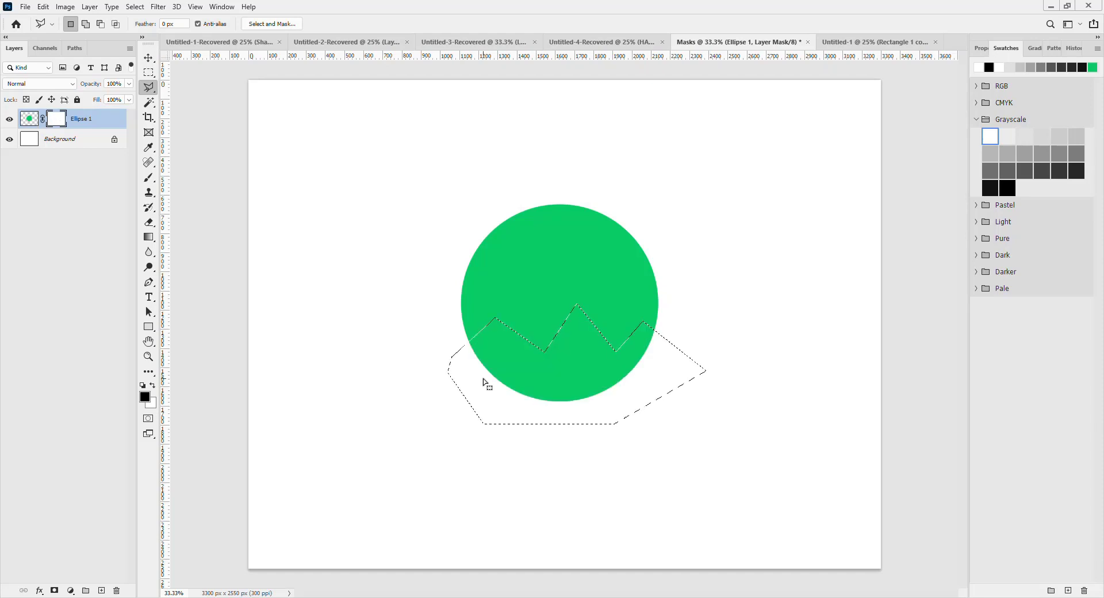
{"action": "key", "text": "ctrl+d"}
Return to the grid document and fill the top-left rectangle with the pure black Grayscale swatch.
{"action": "left_click", "coordinate": [849, 43]}
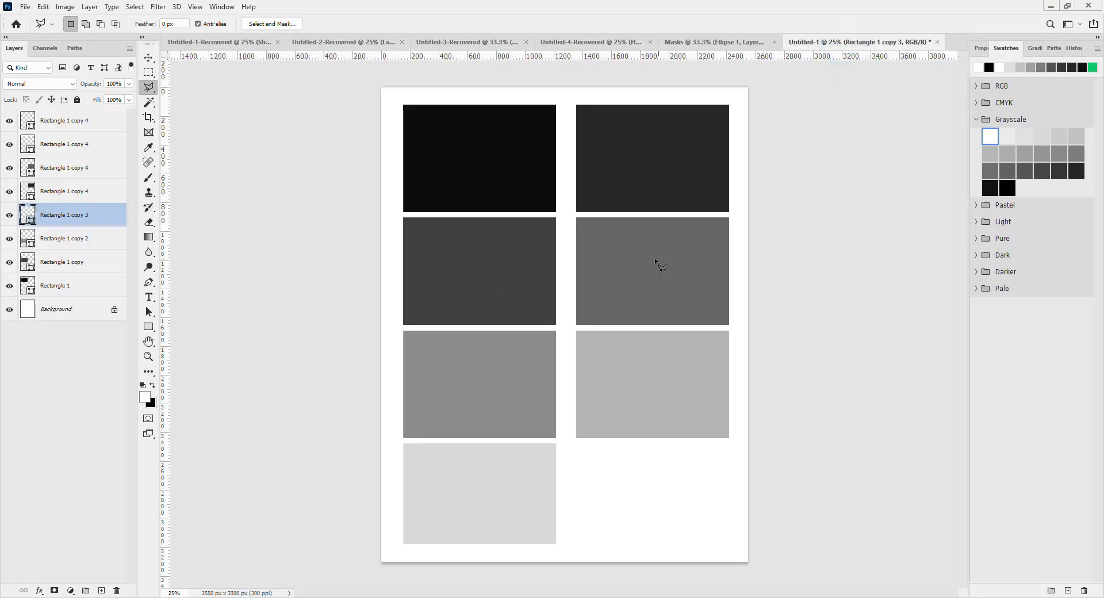
{"action": "key", "text": "v"}
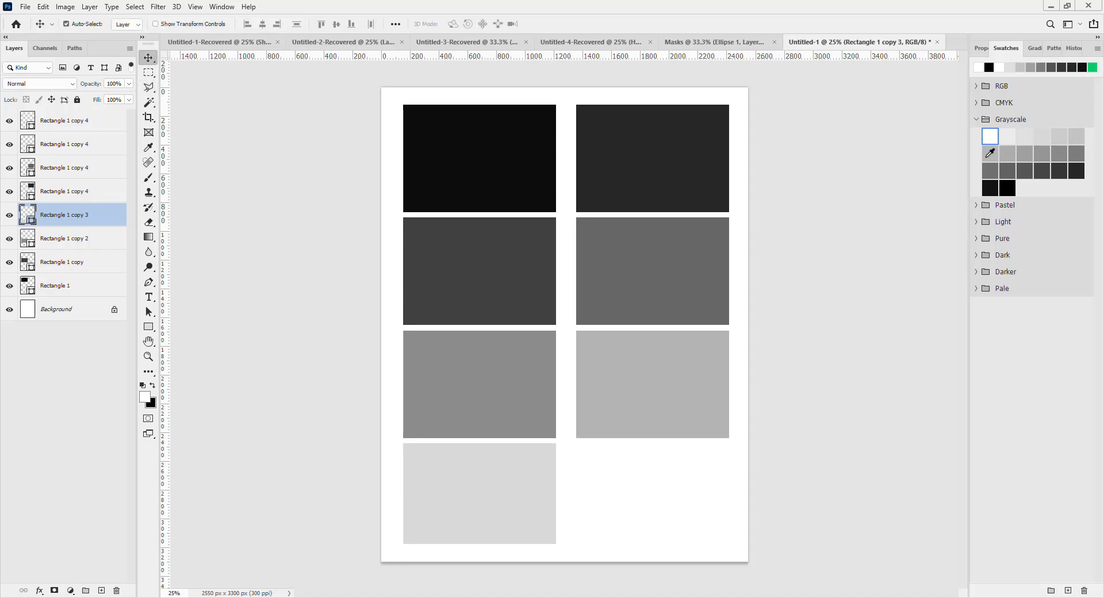
{"action": "left_click", "coordinate": [1007, 188]}
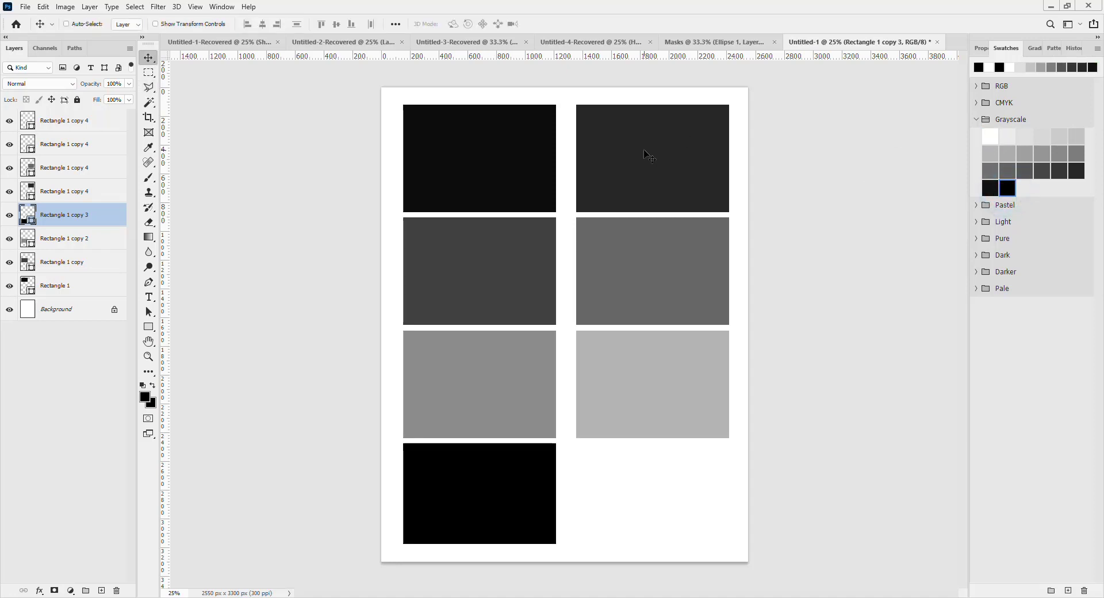
{"action": "key", "text": "ctrl+z"}
{"action": "left_click", "coordinate": [481, 167]}
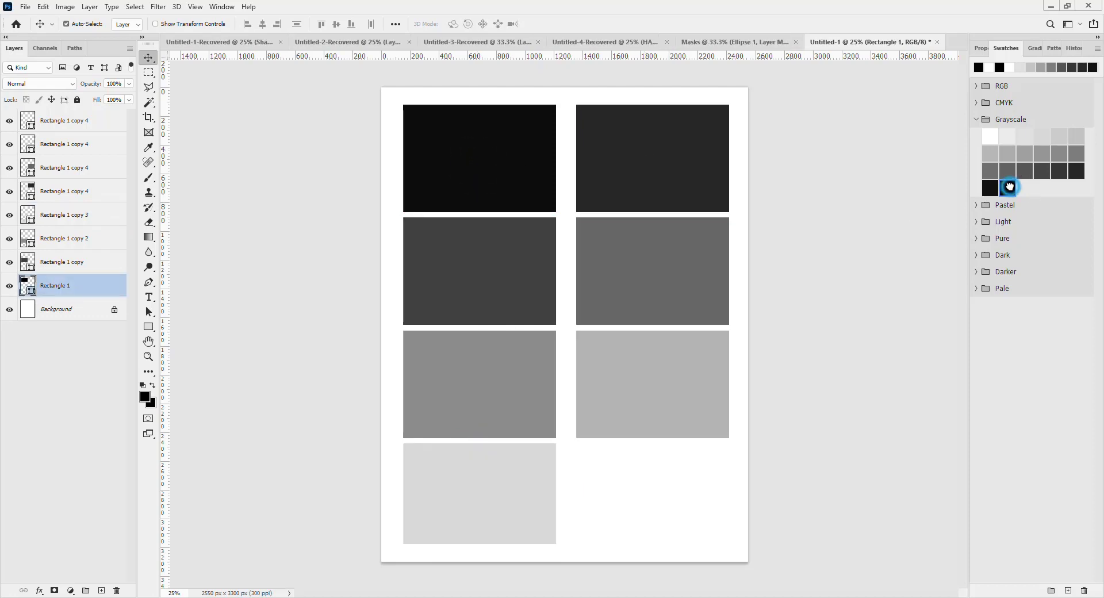
{"action": "left_click", "coordinate": [1007, 188]}
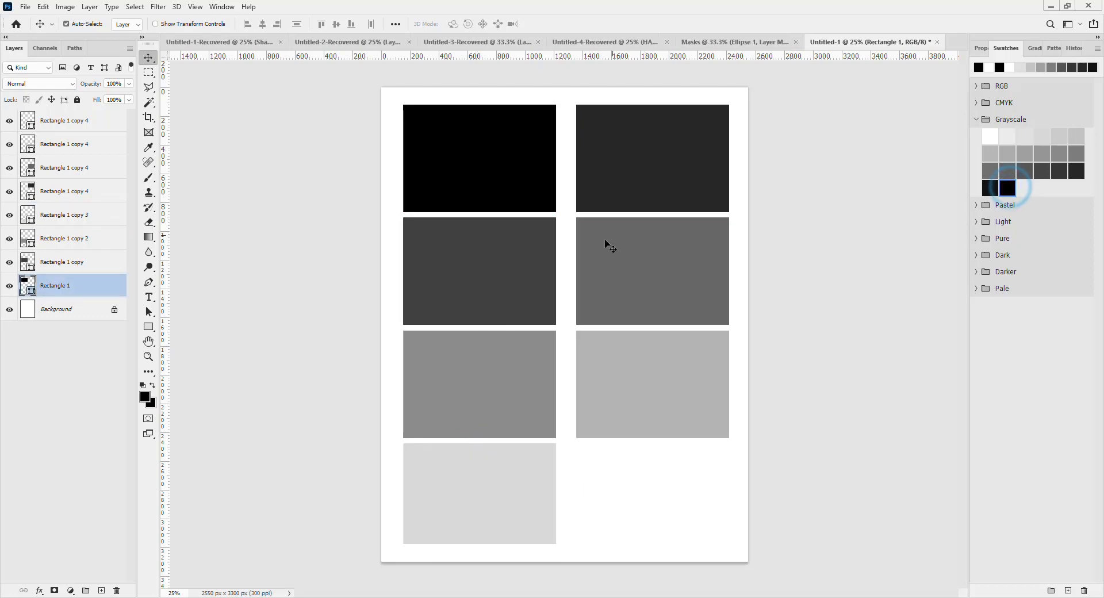
Compare the pure black top-left rectangle with the white bottom-right rectangle in the grid.
{"action": "left_click", "coordinate": [482, 175]}
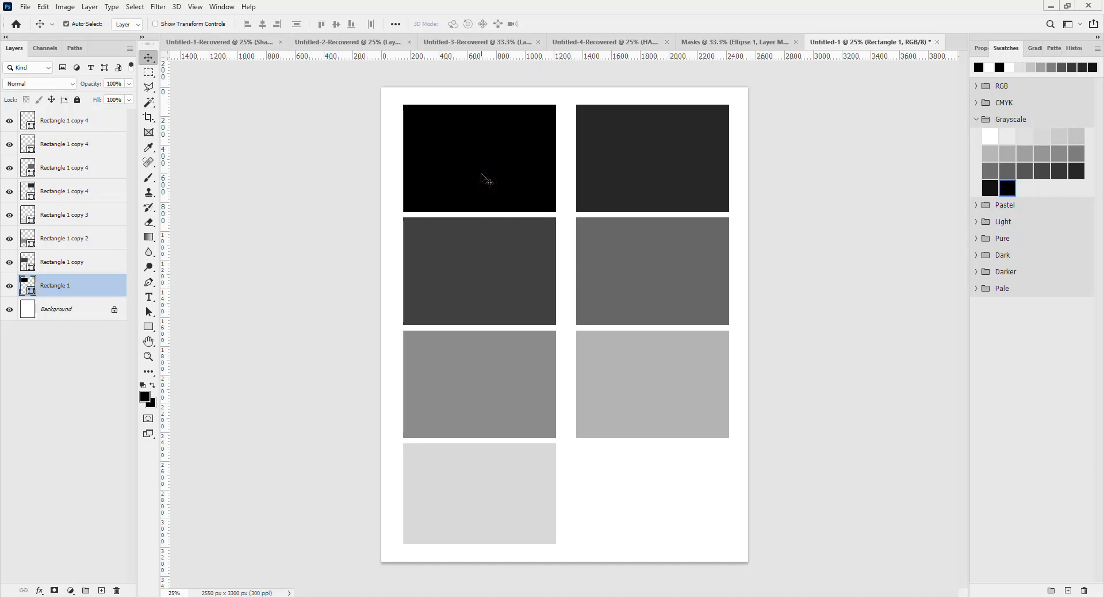
{"action": "left_click", "coordinate": [645, 467]}
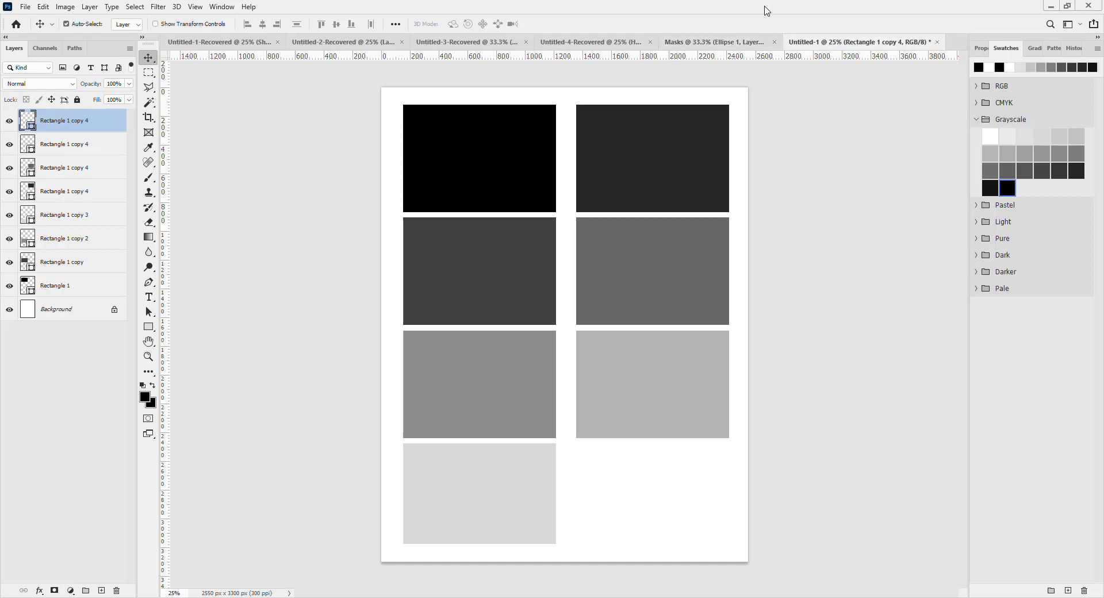
Return to the Masks document, restore the zigzag selection by undoing the deselection, and set the foreground colour to mid grey 7e7e7e.
{"action": "left_click", "coordinate": [729, 42]}
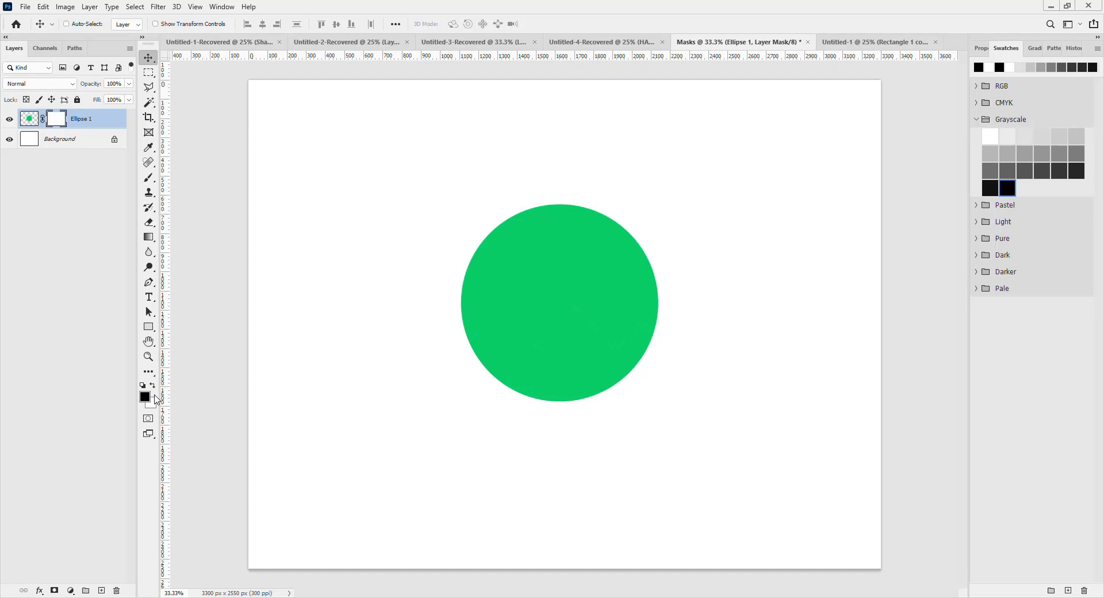
{"action": "key", "text": "ctrl+z"}
{"action": "left_click", "coordinate": [145, 396]}
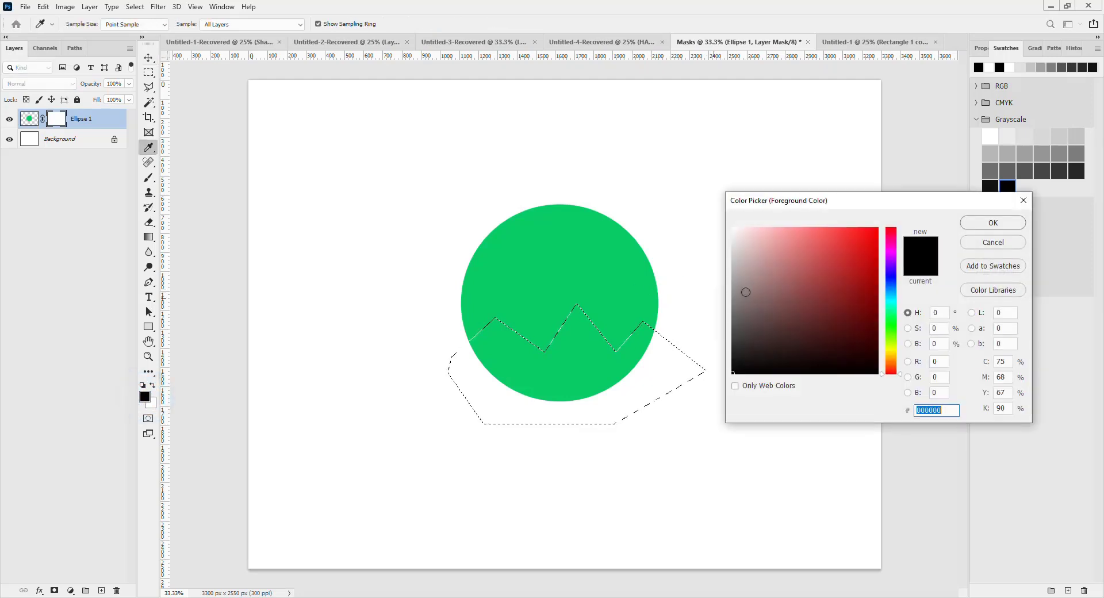
{"action": "left_click_drag", "start_coordinate": [740, 302], "coordinate": [733, 302]}
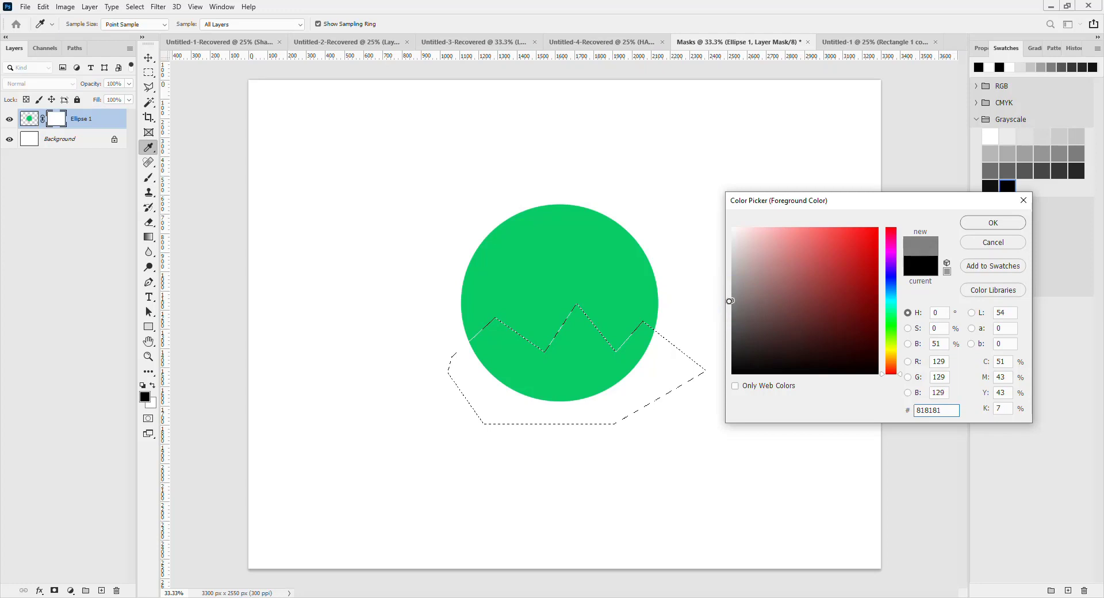
{"action": "left_click", "coordinate": [992, 222]}
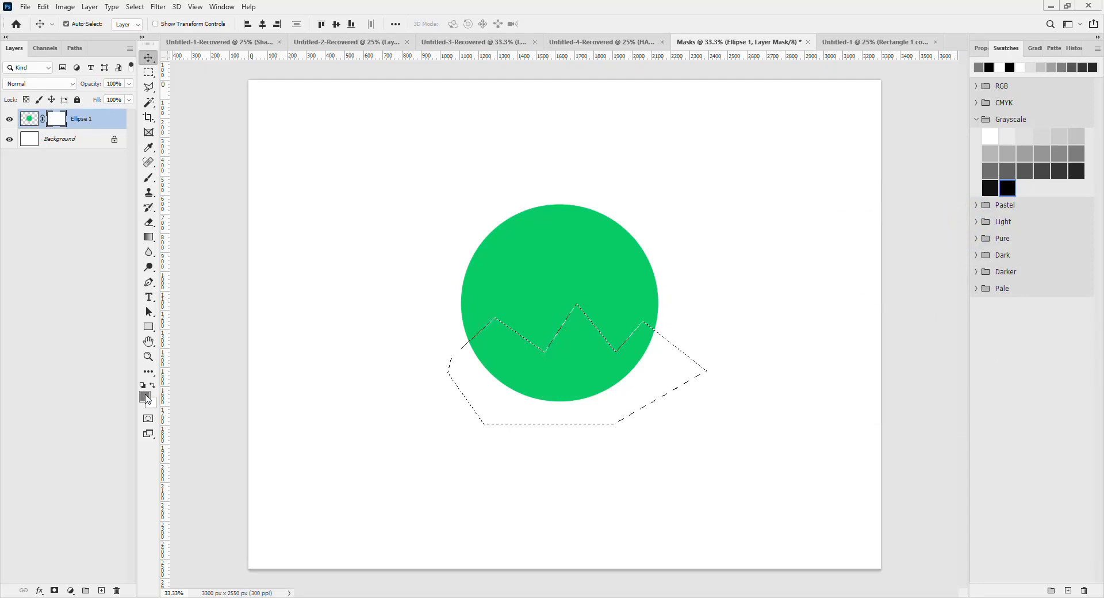
Fill the zigzag selection on the Ellipse 1 layer mask with the grey foreground colour using the Paint Bucket, and deselect.
{"action": "left_click", "coordinate": [154, 244]}
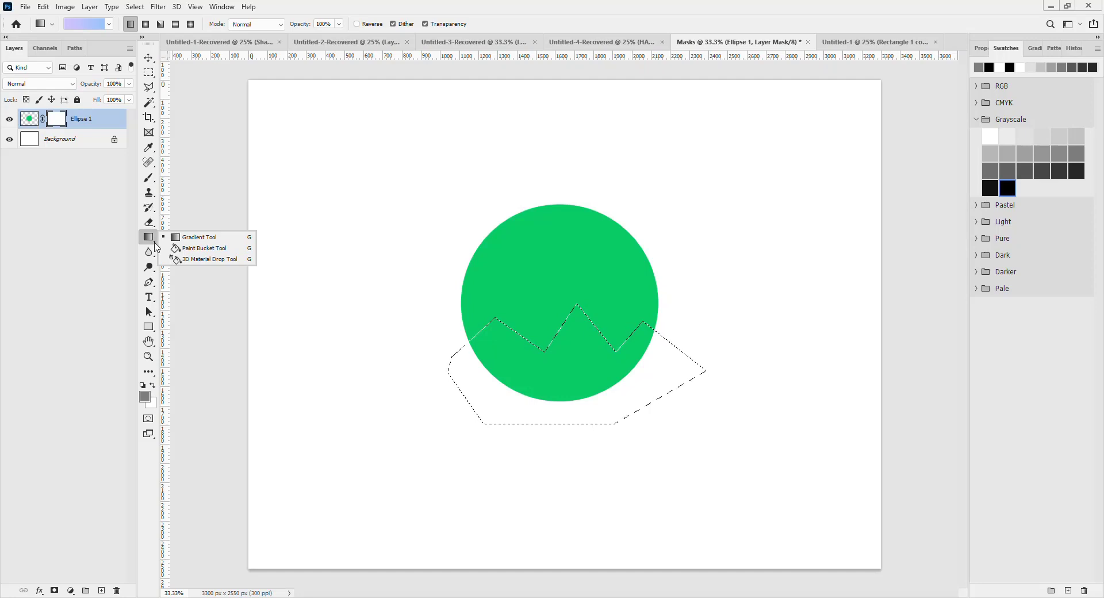
{"action": "left_click", "coordinate": [196, 252]}
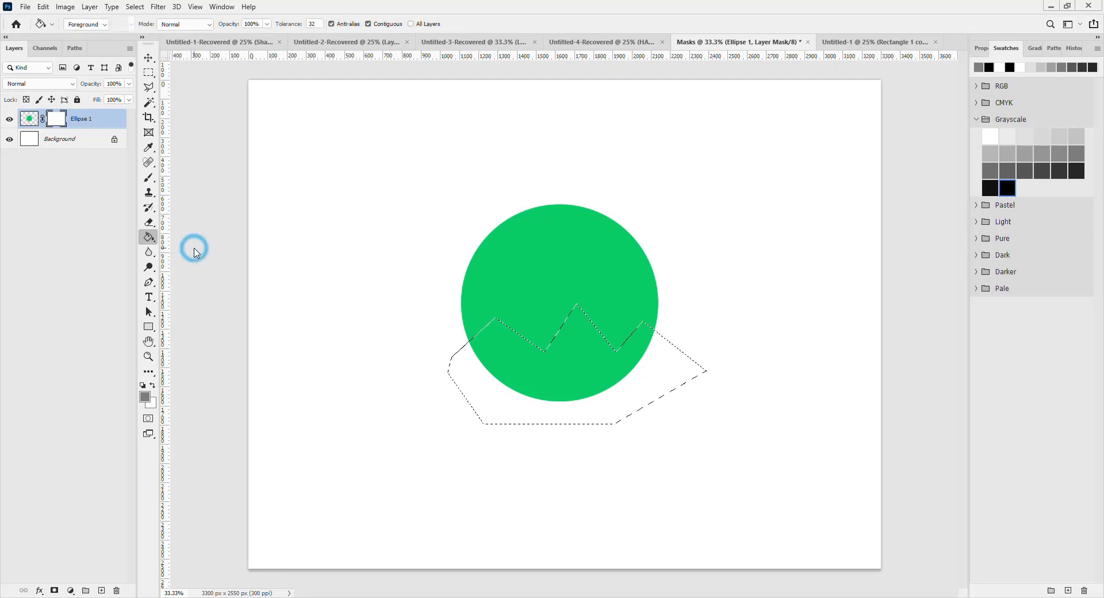
{"action": "left_click", "coordinate": [556, 369]}
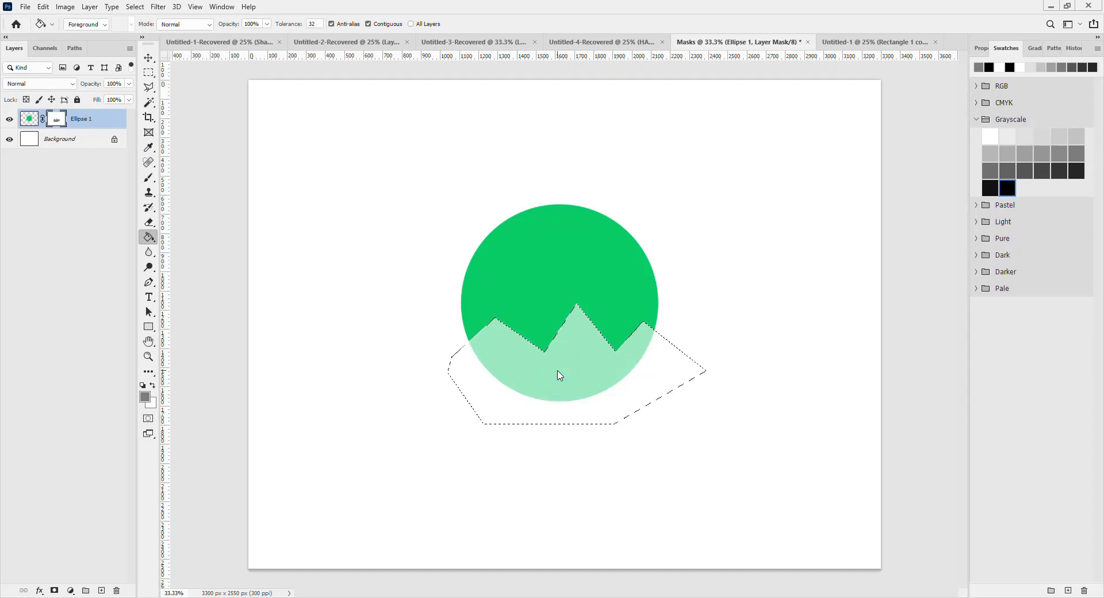
{"action": "key", "text": "ctrl+d"}
Inspect the grey foreground colour in the Color Picker, close it, and switch to the Move tool.
{"action": "left_click", "coordinate": [145, 397]}
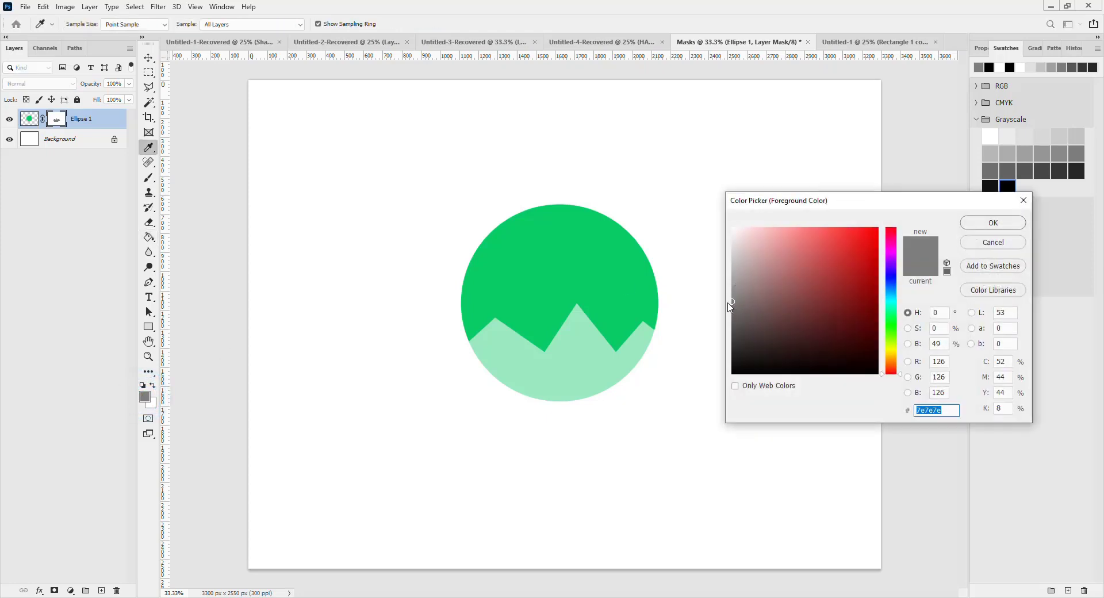
{"action": "left_click", "coordinate": [995, 227]}
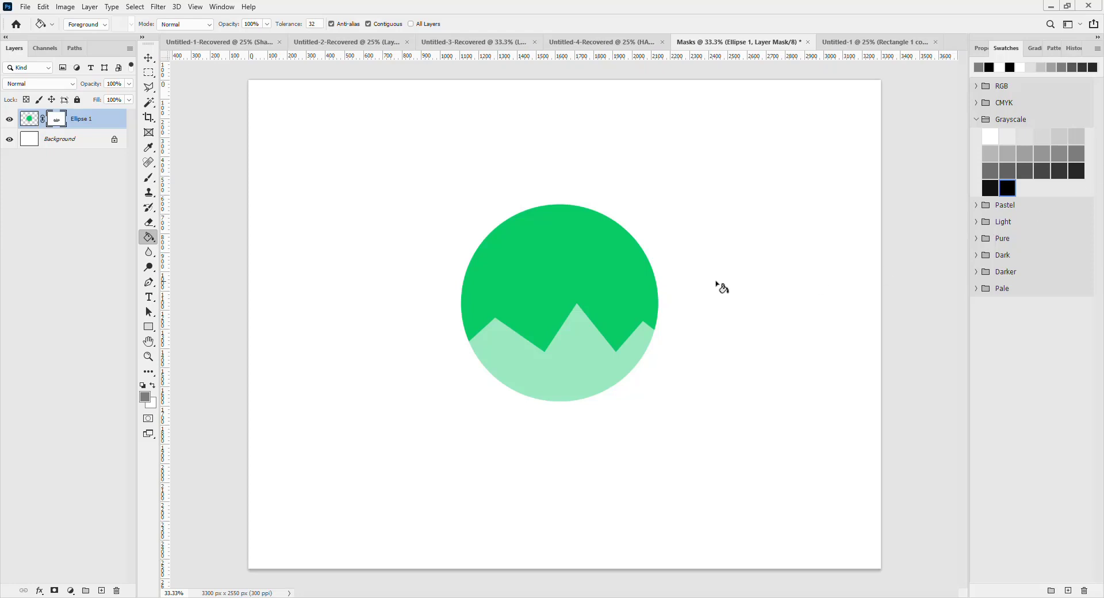
{"action": "key", "text": "v"}
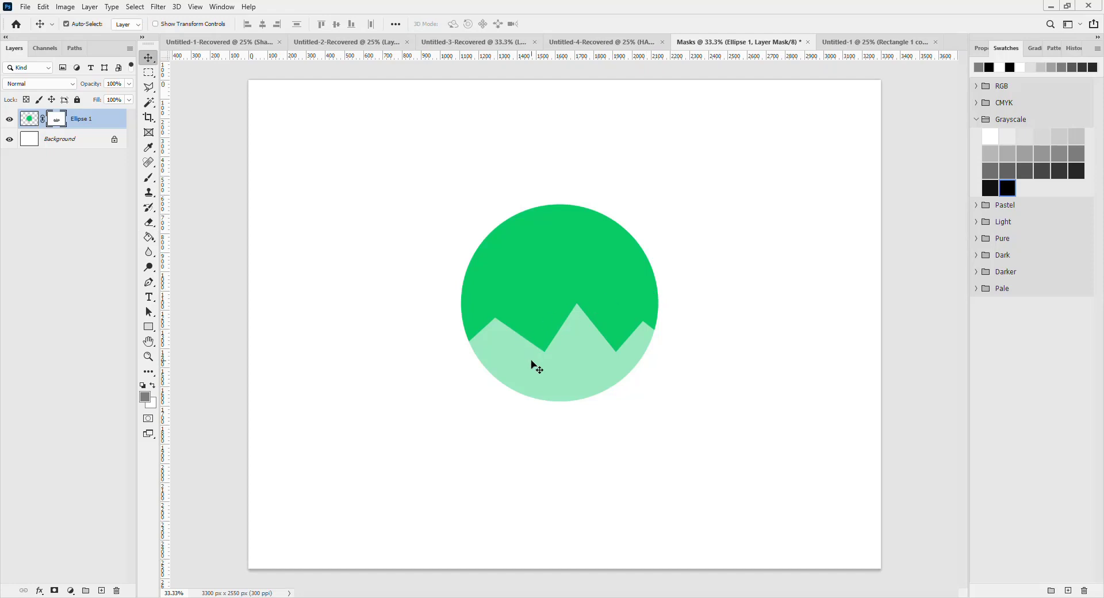
Examine the light grey rectangle in the grid document, then return to the Masks document and clear the zigzag selection.
{"action": "key", "text": "ctrl+z"}
{"action": "left_click", "coordinate": [839, 43]}
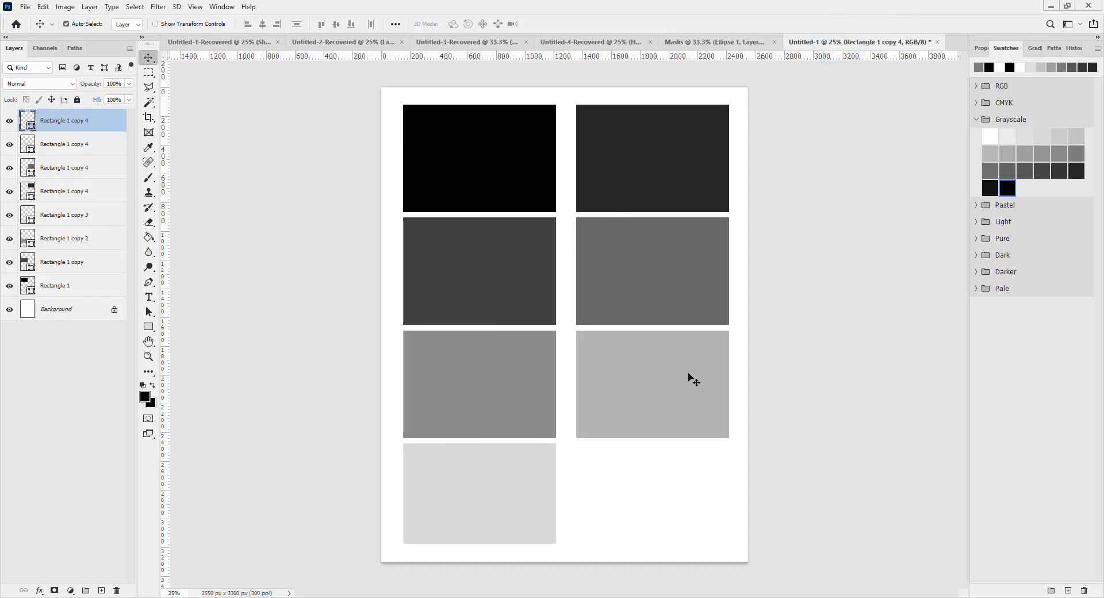
{"action": "left_click", "coordinate": [636, 408]}
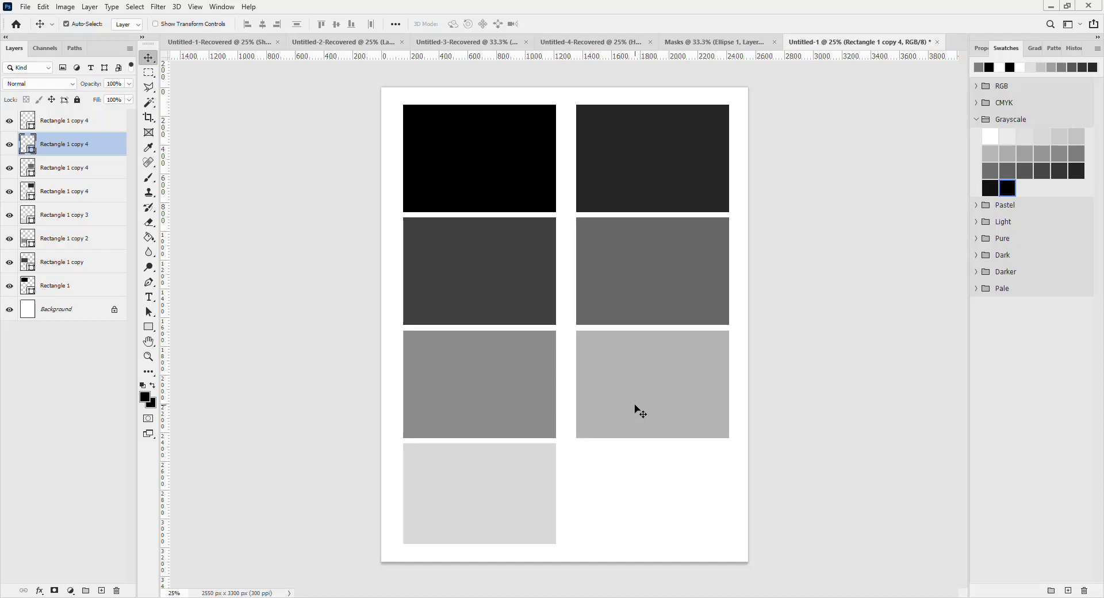
{"action": "left_click", "coordinate": [712, 44]}
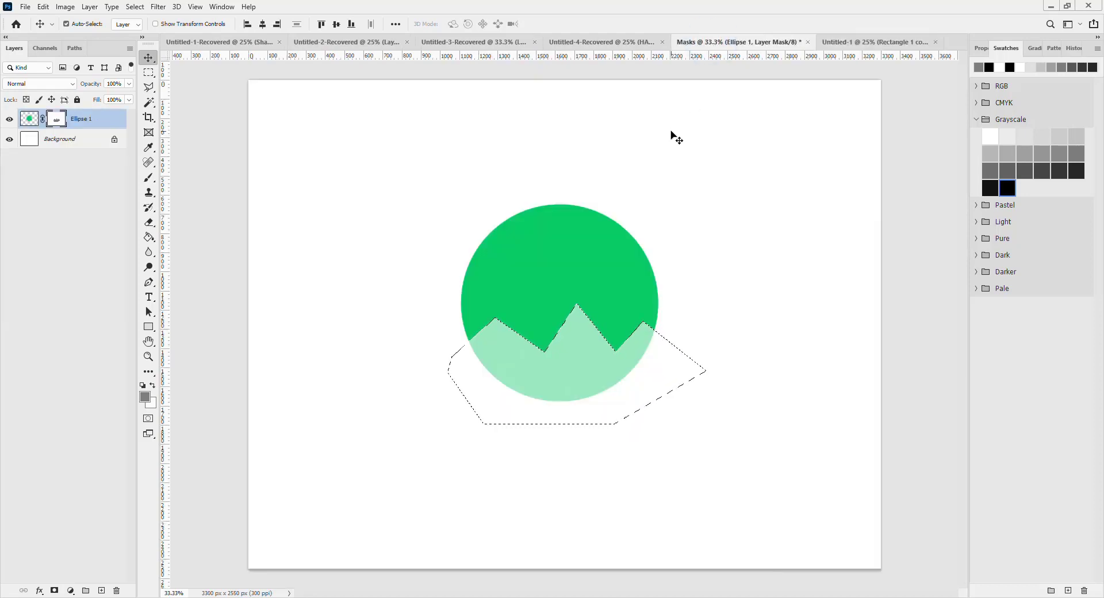
{"action": "key", "text": "ctrl"}
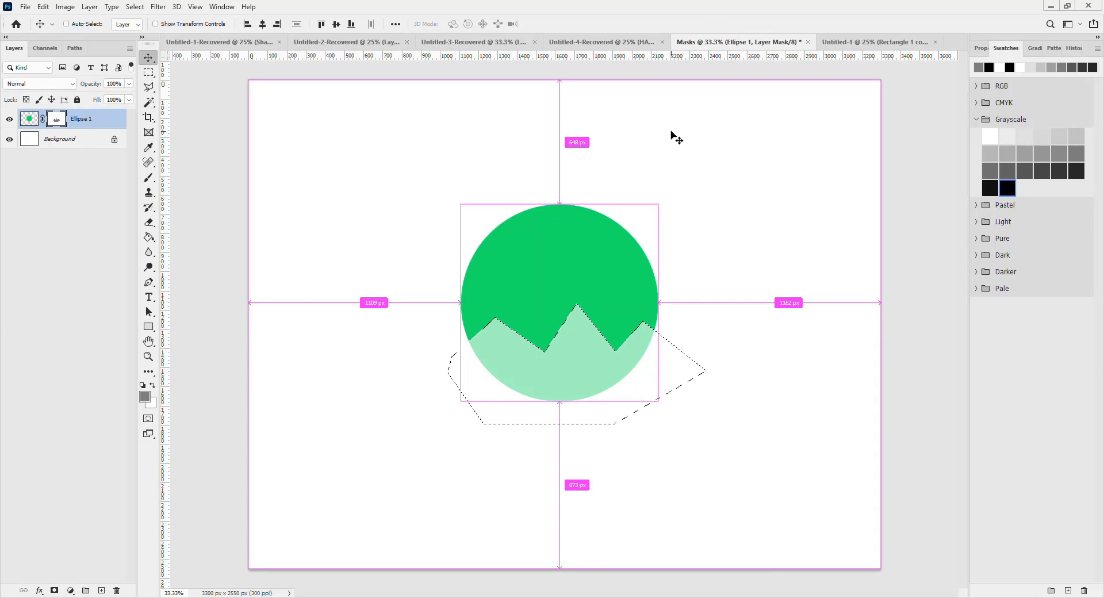
{"action": "key", "text": "ctrl+d"}
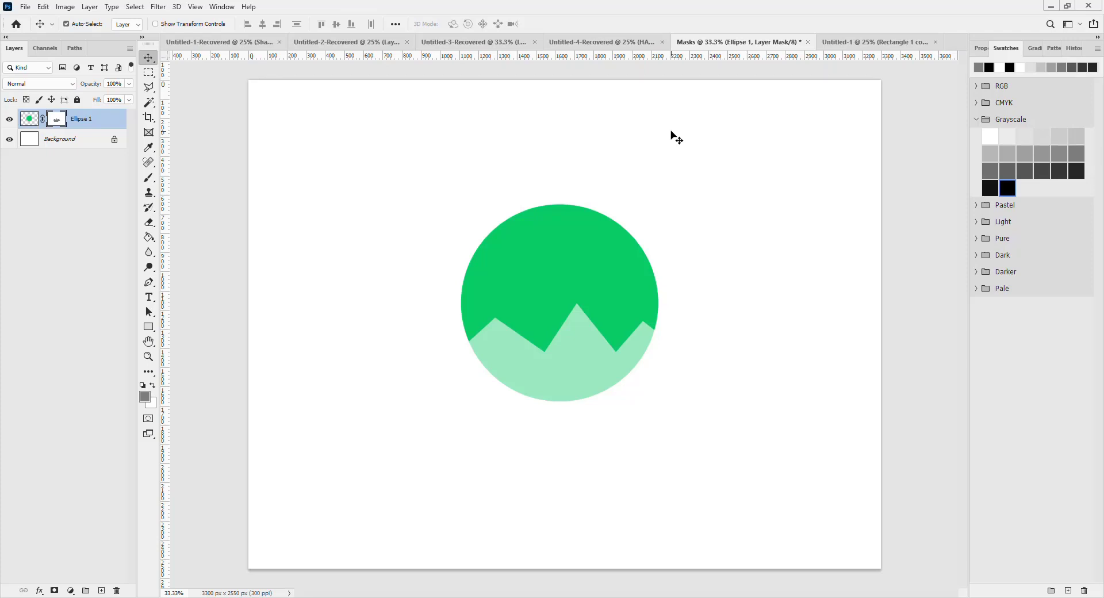
Delete the Ellipse 1 layer together with its mask from the Masks document.
{"action": "left_click", "coordinate": [95, 120]}
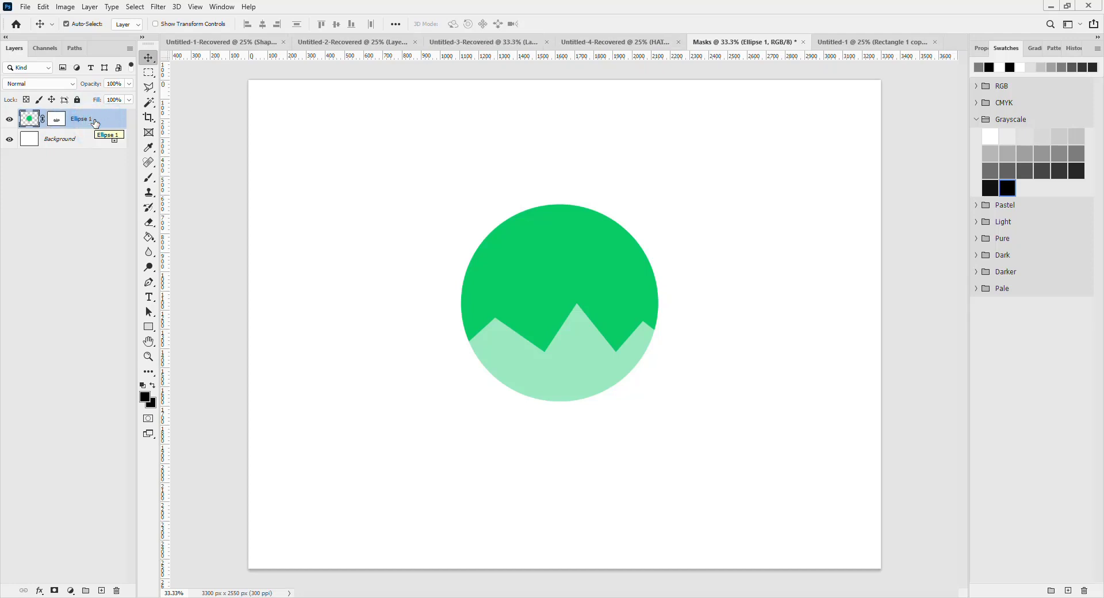
{"action": "key", "text": "Delete"}
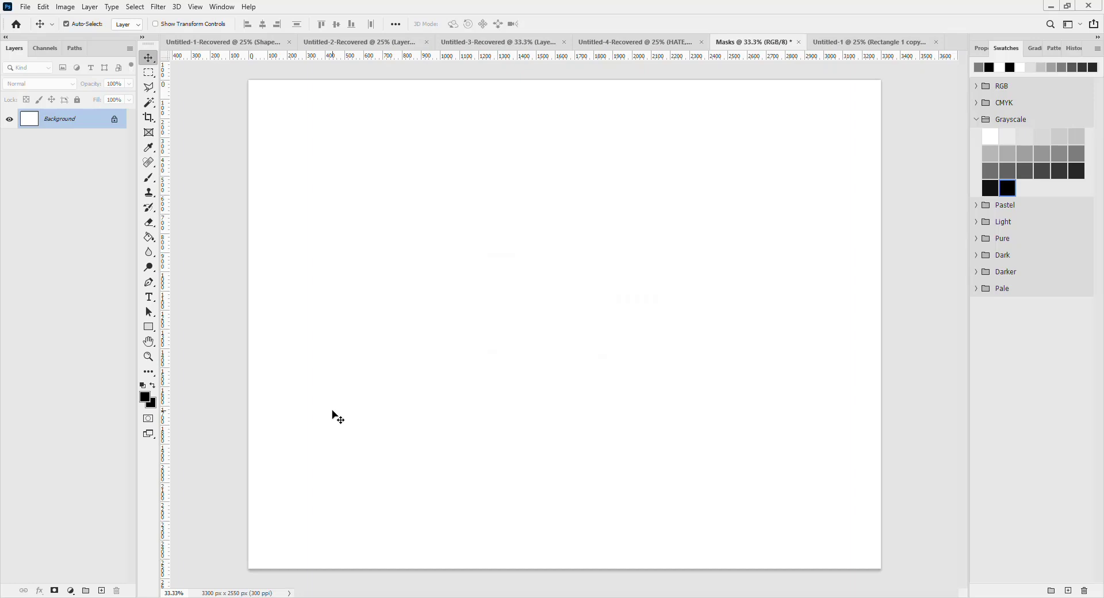
{"action": "left_click", "coordinate": [28, 8]}
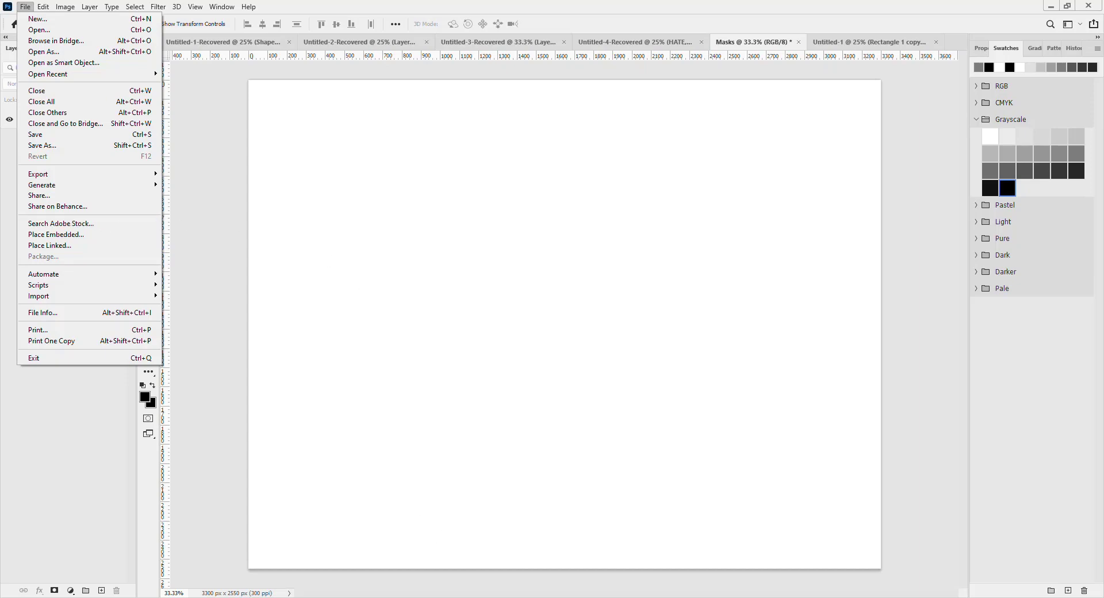
{"action": "key", "text": "Escape"}
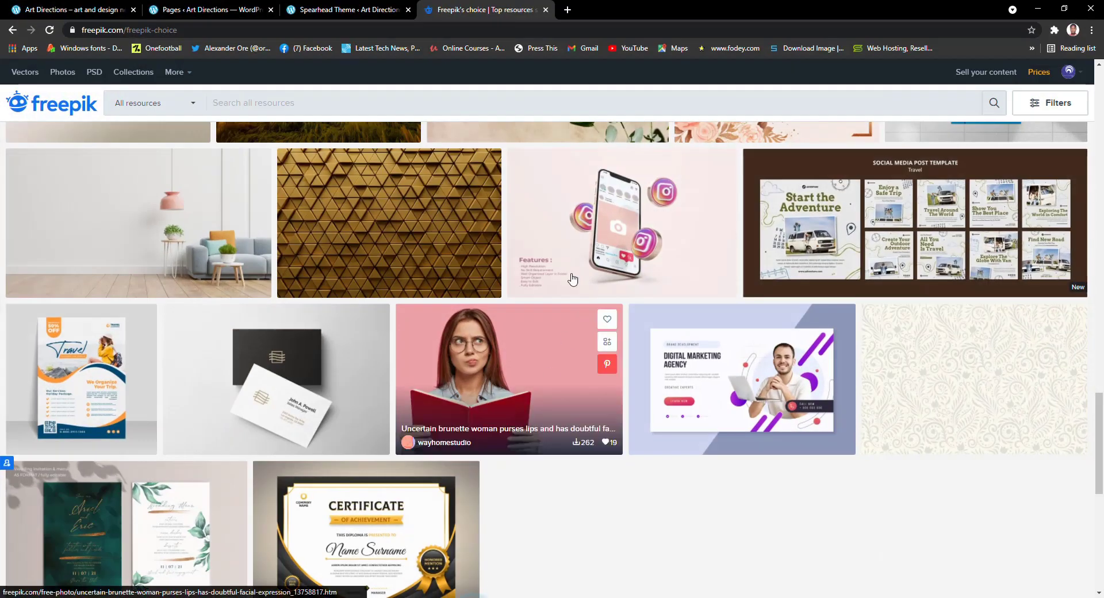
Browse Freepik's Choice and open the free photo of the uncertain brunette woman holding a red book.
{"action": "scroll", "coordinate": [562, 158], "scroll_direction": "up", "scroll_amount": 5}
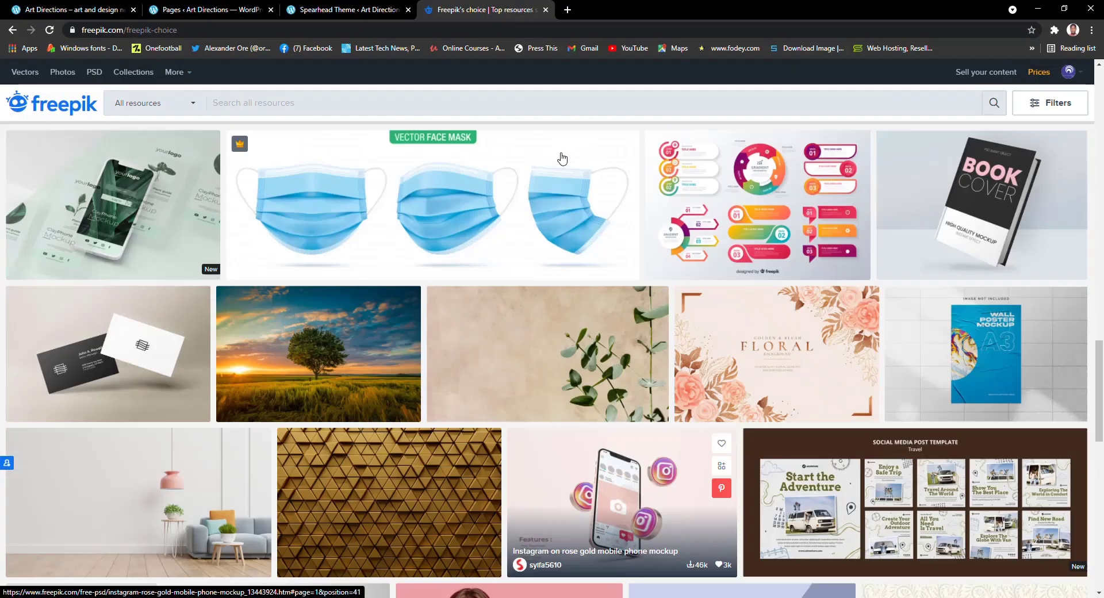
{"action": "scroll", "coordinate": [562, 159], "scroll_direction": "up", "scroll_amount": 15}
{"action": "scroll", "coordinate": [563, 157], "scroll_direction": "down", "scroll_amount": 9}
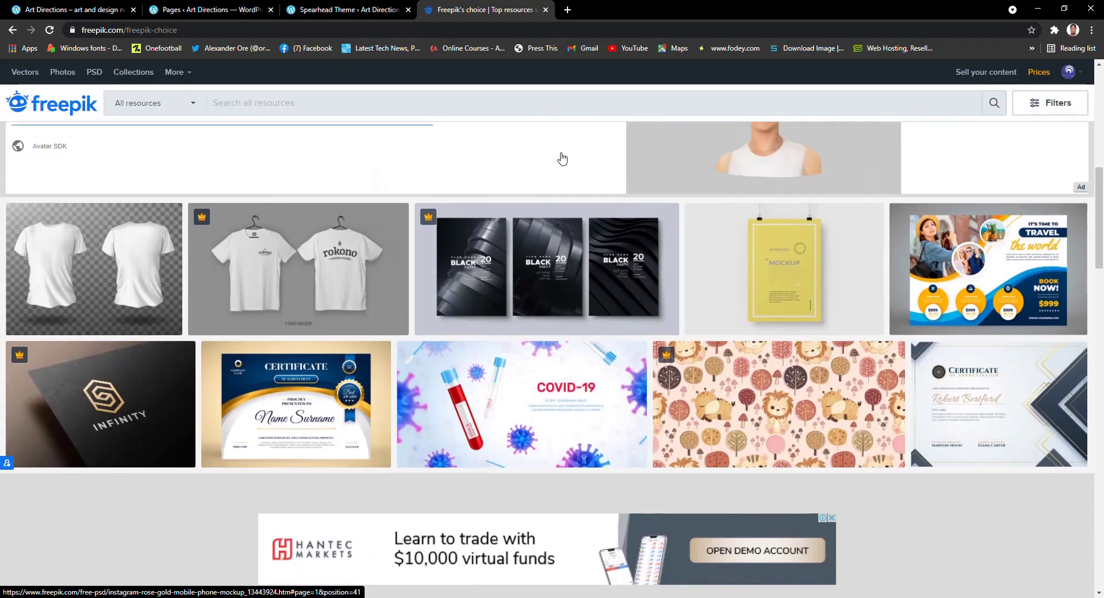
{"action": "scroll", "coordinate": [563, 158], "scroll_direction": "up", "scroll_amount": 6}
{"action": "scroll", "coordinate": [563, 158], "scroll_direction": "down", "scroll_amount": 1}
{"action": "scroll", "coordinate": [563, 158], "scroll_direction": "up", "scroll_amount": 4}
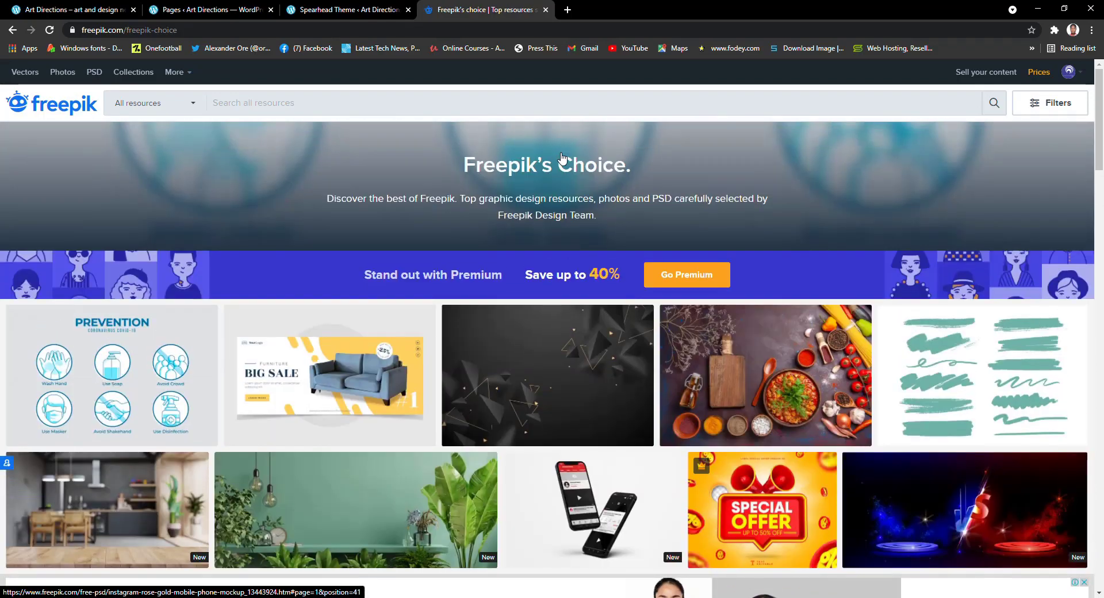
{"action": "scroll", "coordinate": [563, 156], "scroll_direction": "down", "scroll_amount": 20}
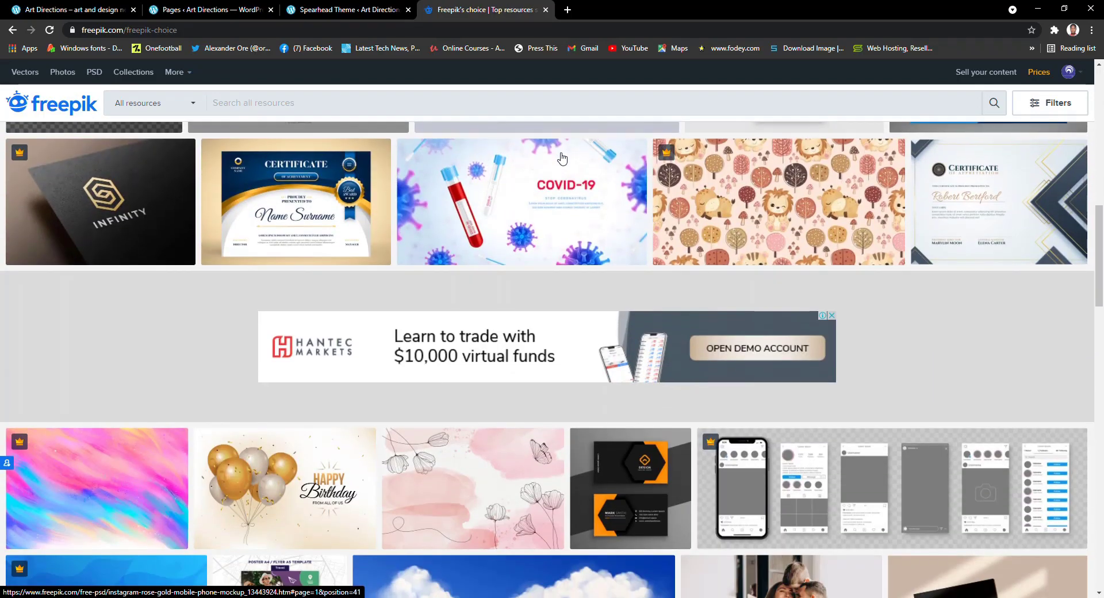
{"action": "scroll", "coordinate": [563, 158], "scroll_direction": "down", "scroll_amount": 15}
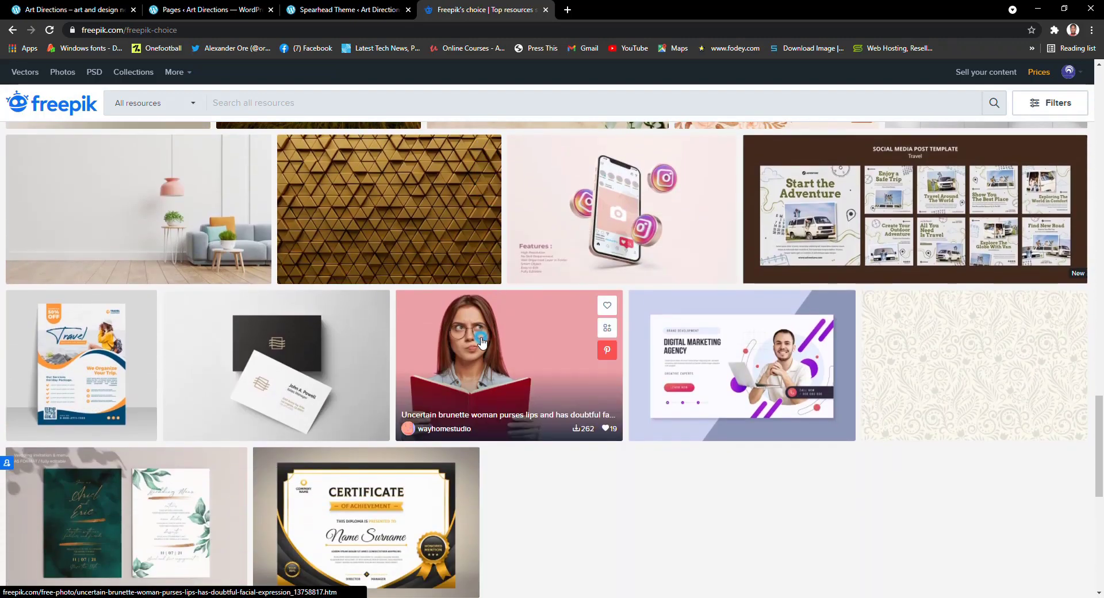
{"action": "left_click", "coordinate": [482, 343]}
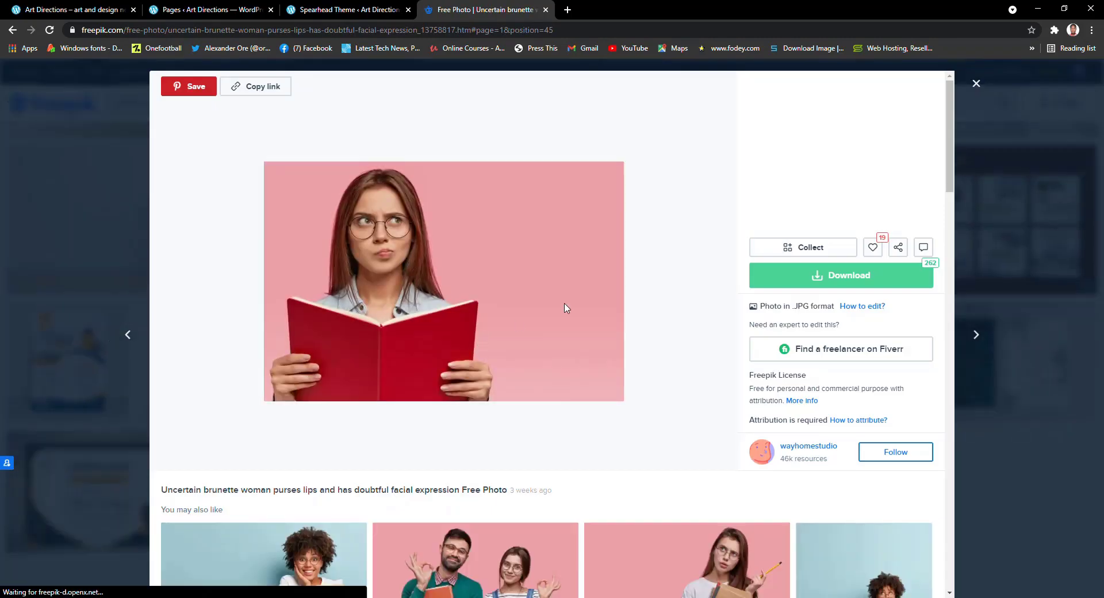
Open the photo's download options and copy its web attribution link.
{"action": "left_click", "coordinate": [826, 280]}
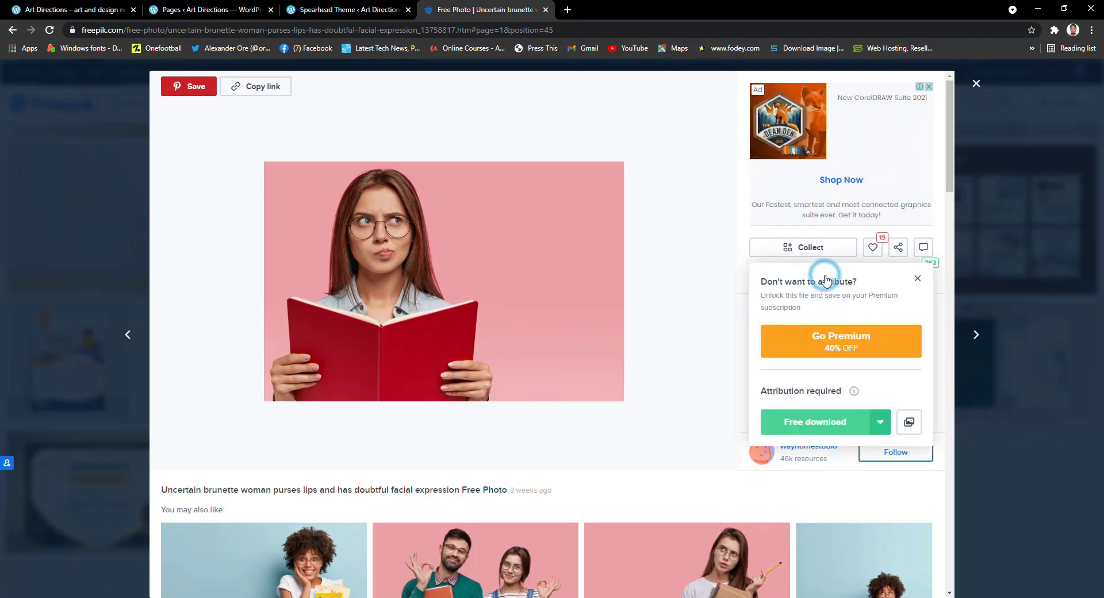
{"action": "left_click", "coordinate": [852, 393]}
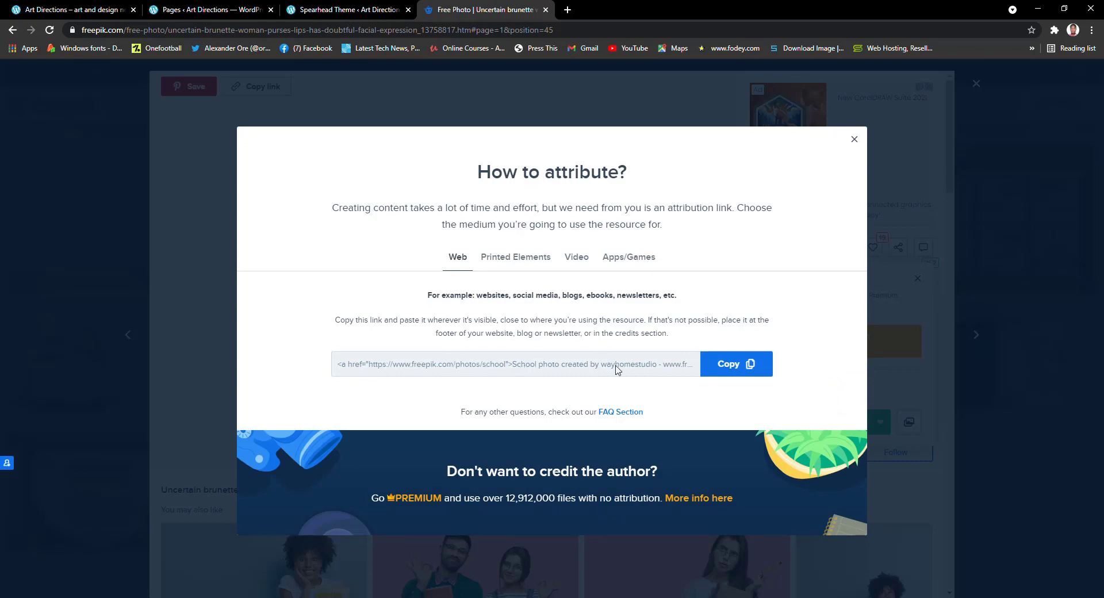
{"action": "left_click", "coordinate": [716, 377]}
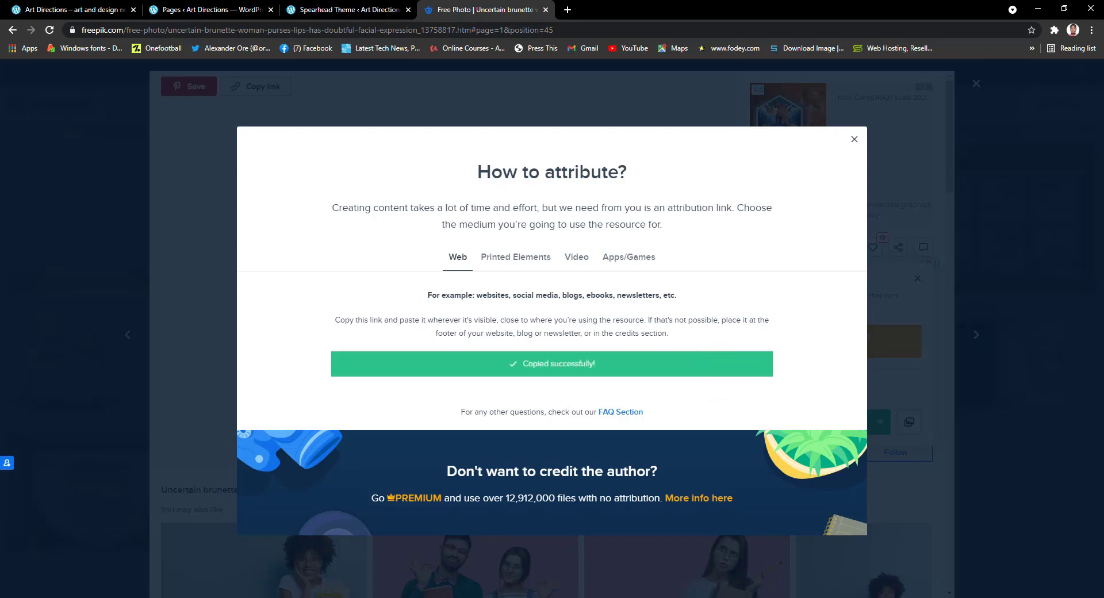
Create a new sticky note, paste the Freepik attribution link into it, and check the credited author.
{"action": "left_click", "coordinate": [496, 597]}
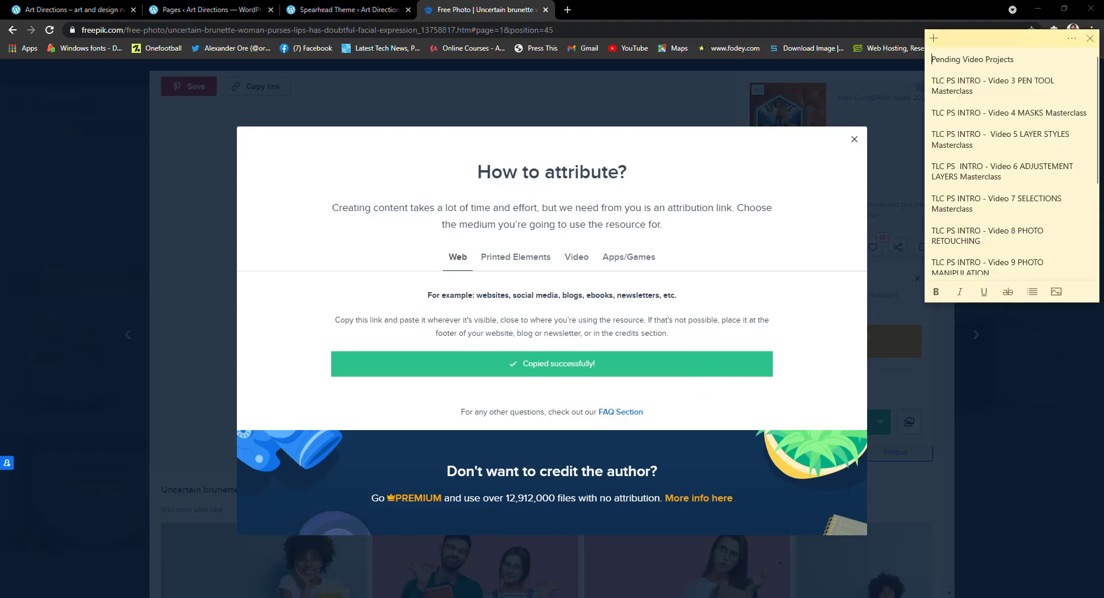
{"action": "left_click", "coordinate": [936, 39]}
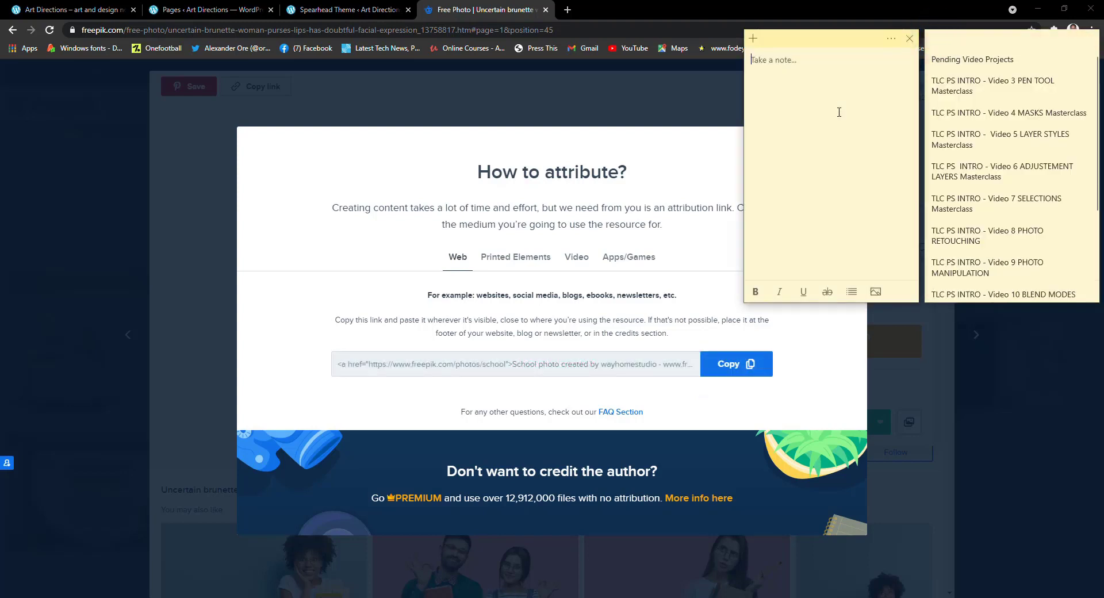
{"action": "key", "text": "ctrl+v"}
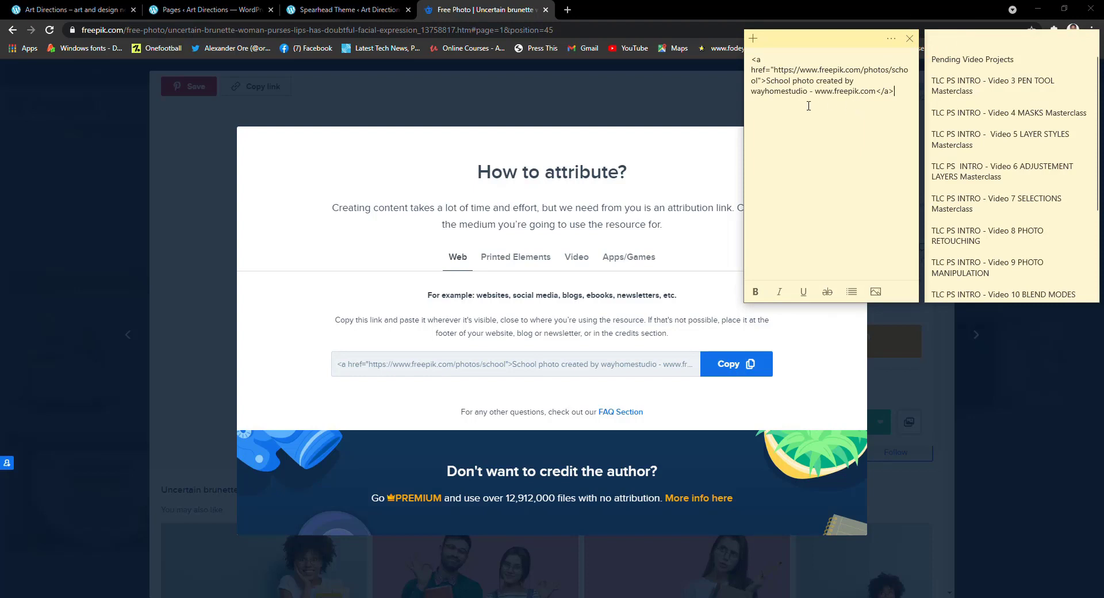
{"action": "double_click", "coordinate": [778, 92]}
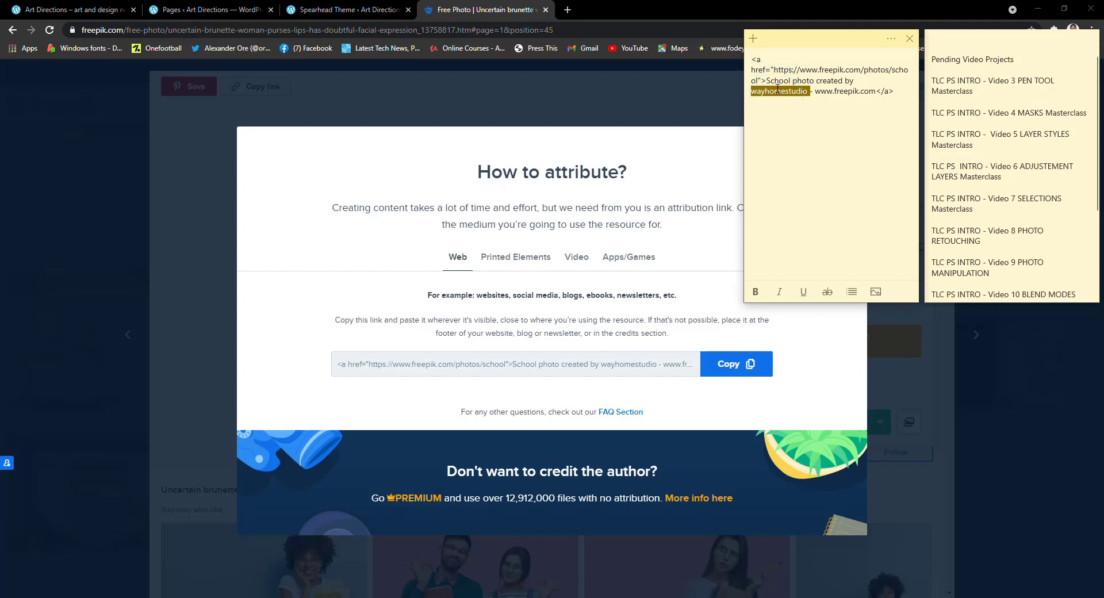
{"action": "left_click", "coordinate": [834, 91]}
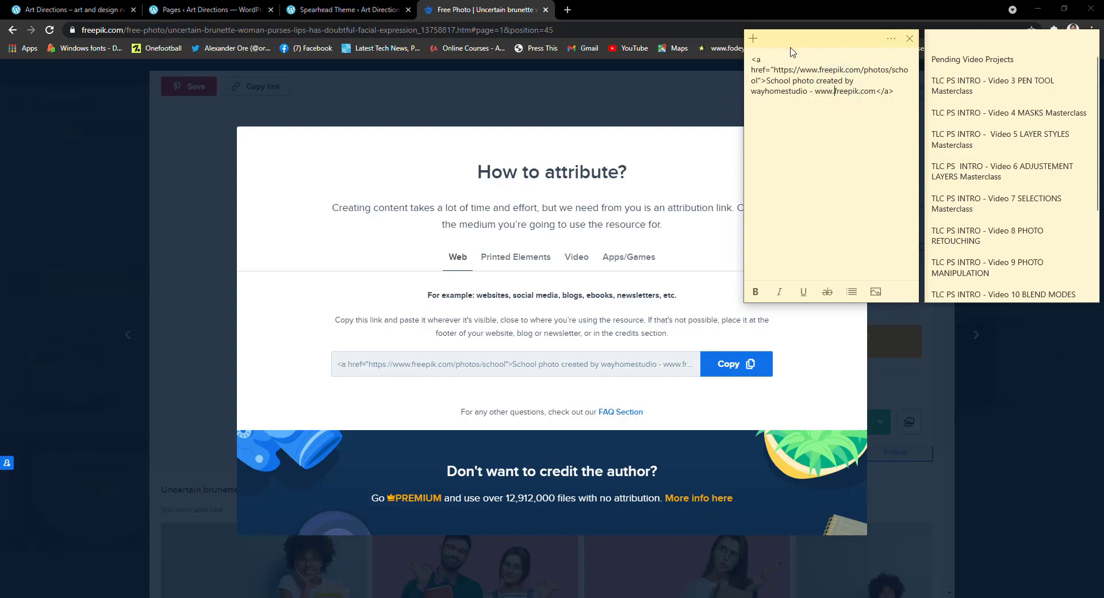
Leave the Freepik attribution page, minimise the browser and return to the Masks document in Photoshop.
{"action": "left_click", "coordinate": [633, 8]}
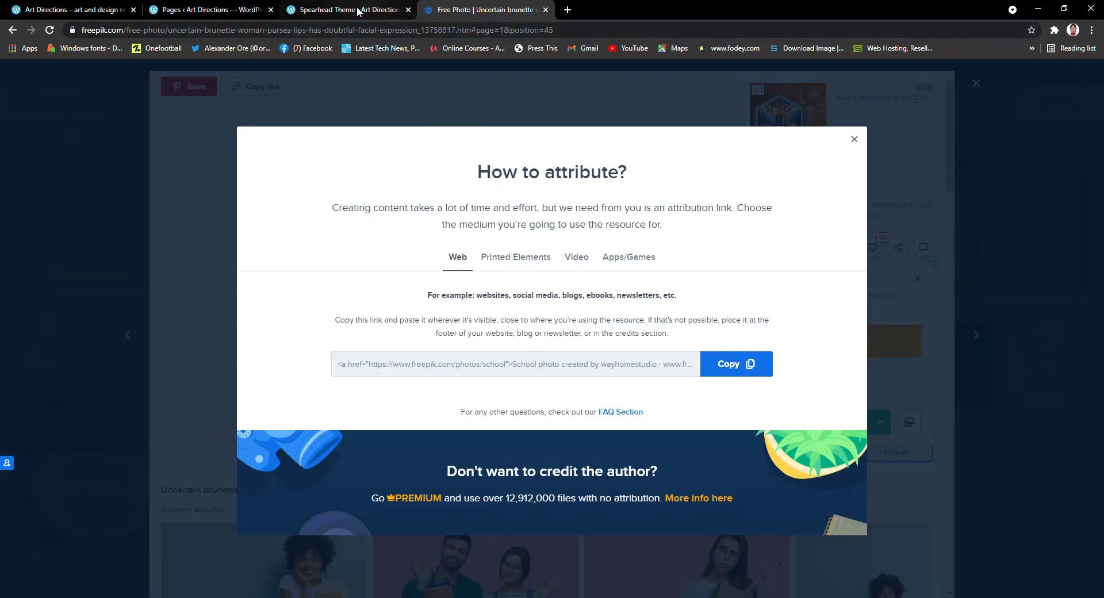
{"action": "left_click", "coordinate": [381, 8]}
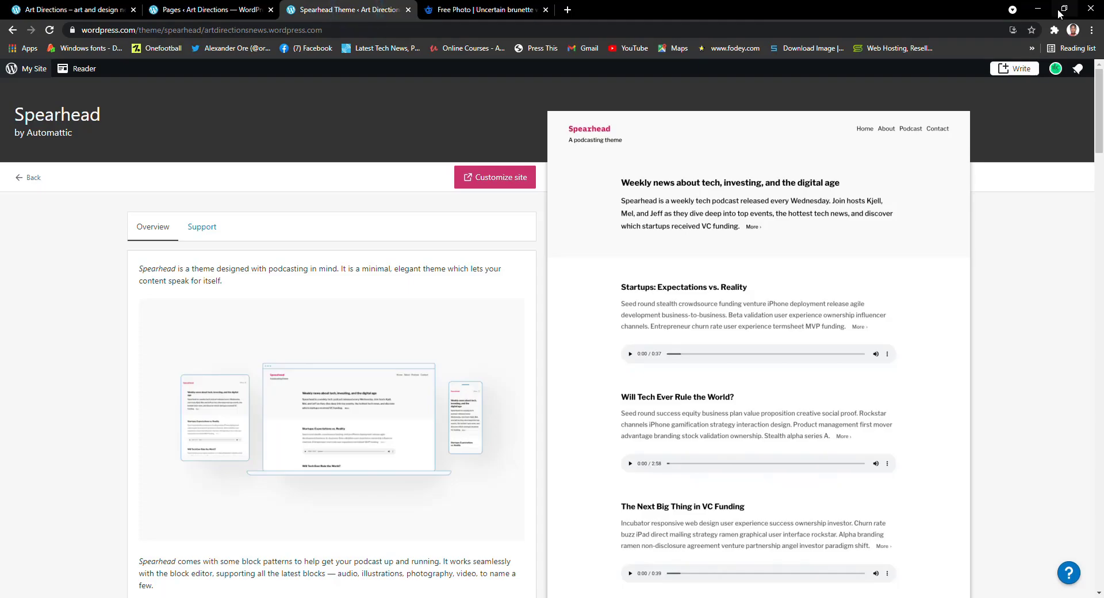
{"action": "left_click", "coordinate": [1038, 9]}
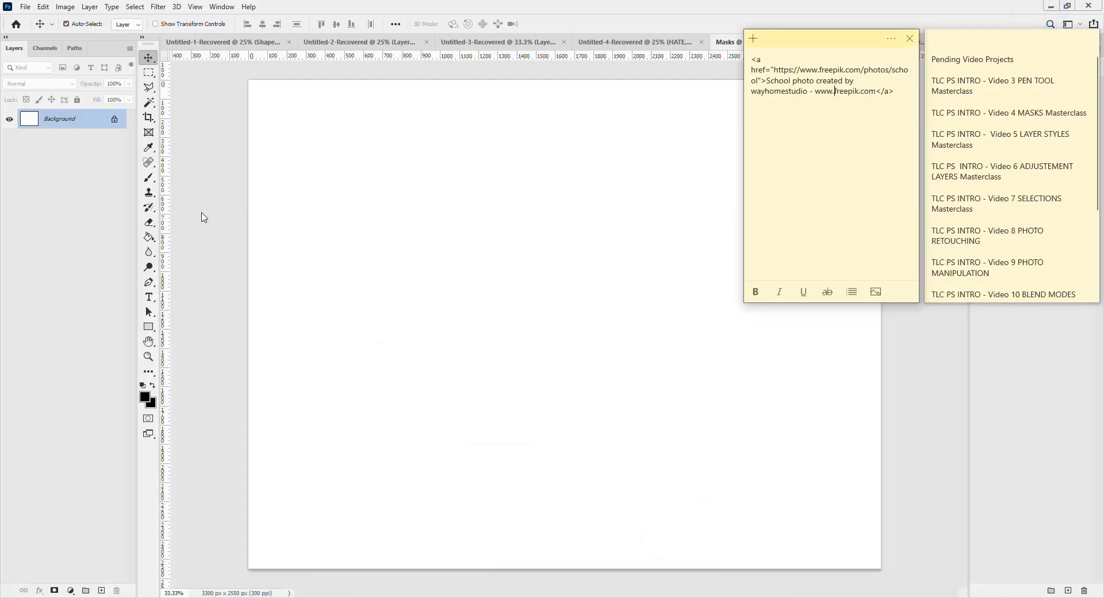
{"action": "left_click", "coordinate": [26, 7]}
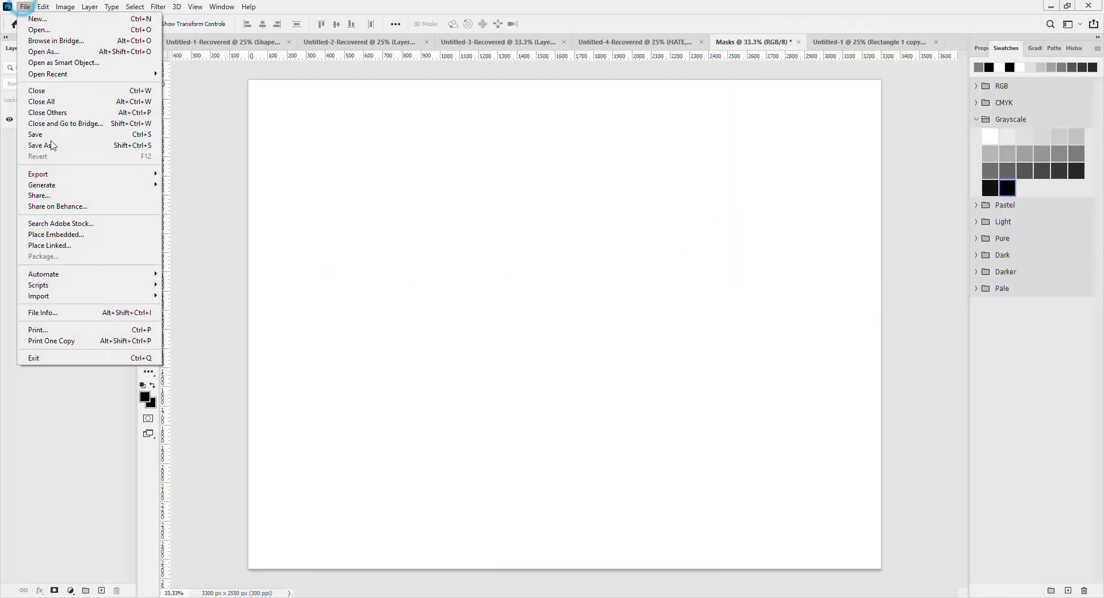
{"action": "left_click", "coordinate": [67, 234]}
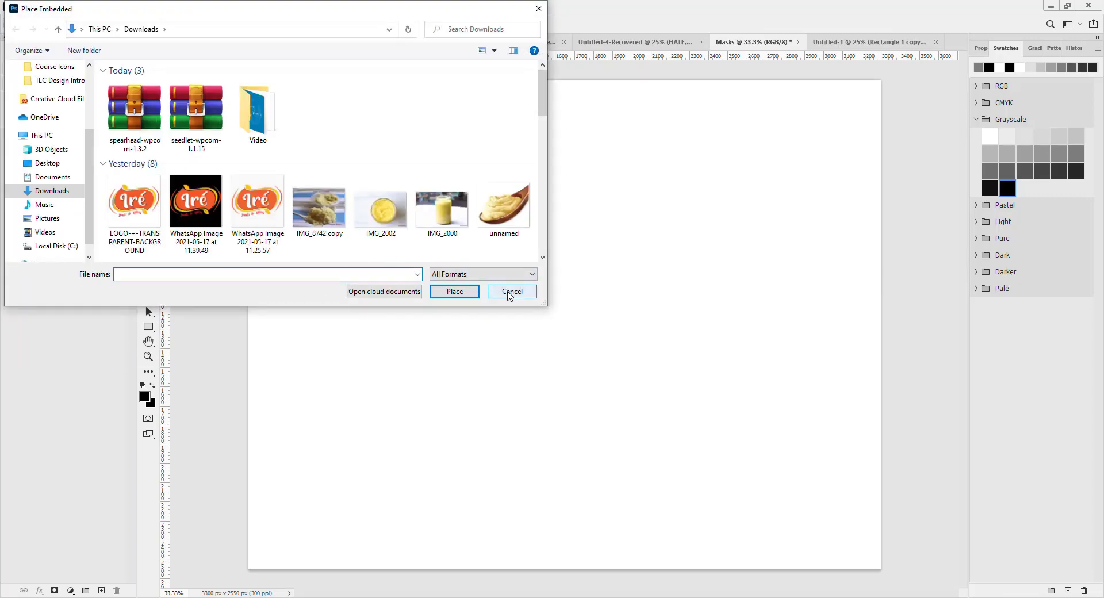
{"action": "left_click", "coordinate": [509, 292]}
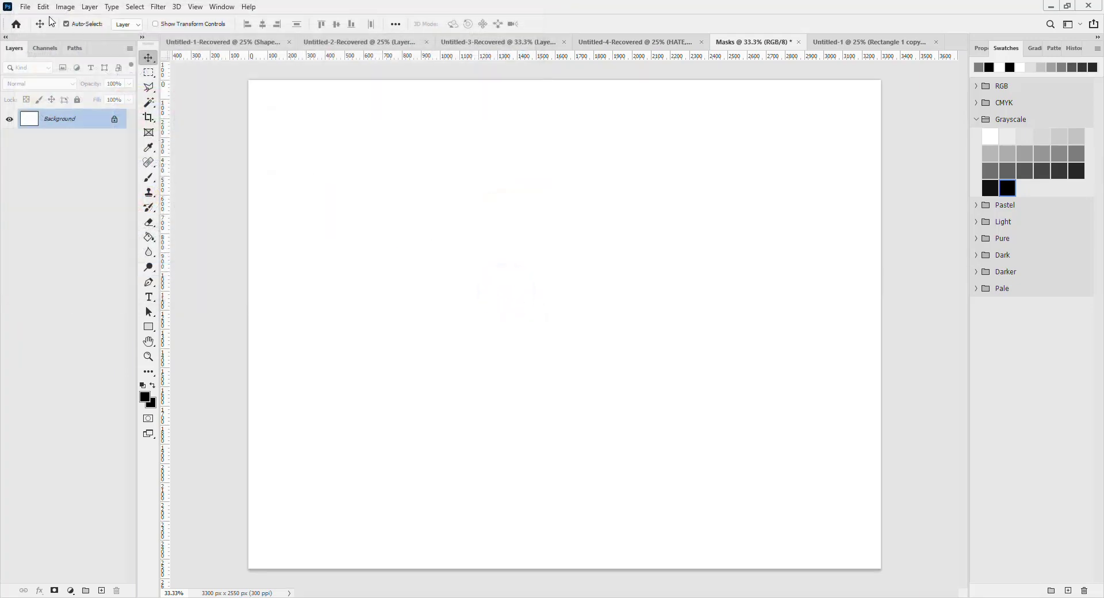
Place the downloaded uncertain-brunette-woman photo from the Downloads folder as a linked image in the Masks document.
{"action": "left_click", "coordinate": [28, 8]}
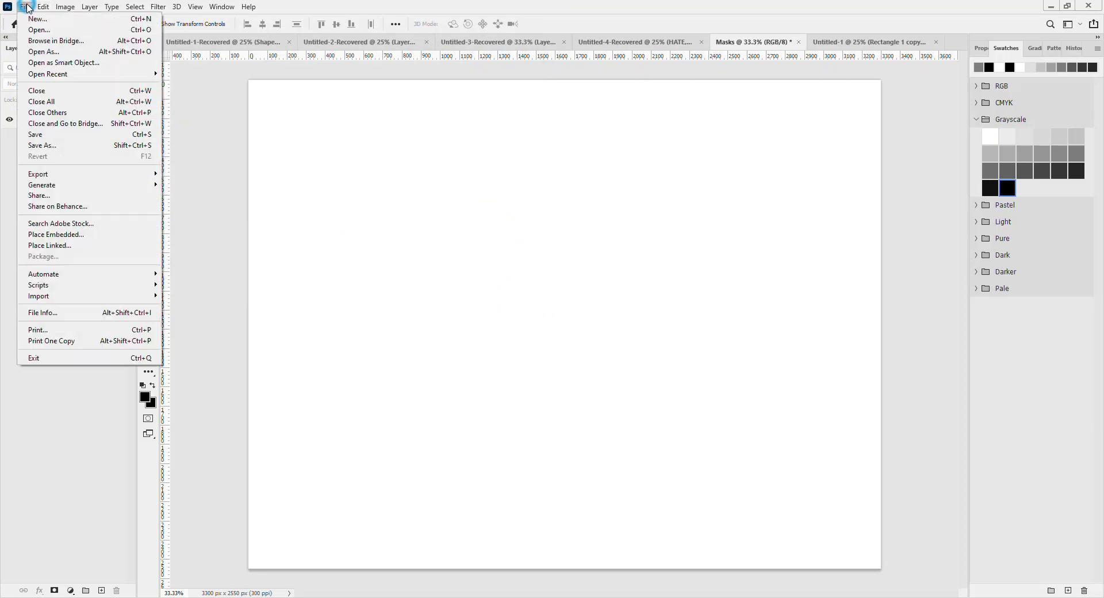
{"action": "left_click", "coordinate": [65, 243]}
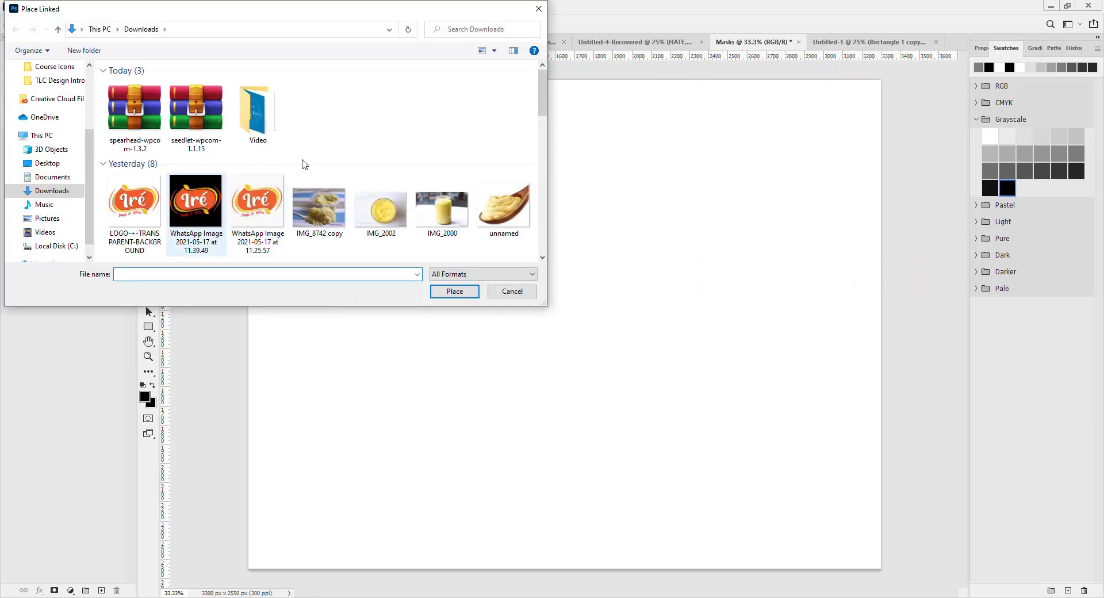
{"action": "scroll", "coordinate": [396, 157], "scroll_direction": "down", "scroll_amount": 5}
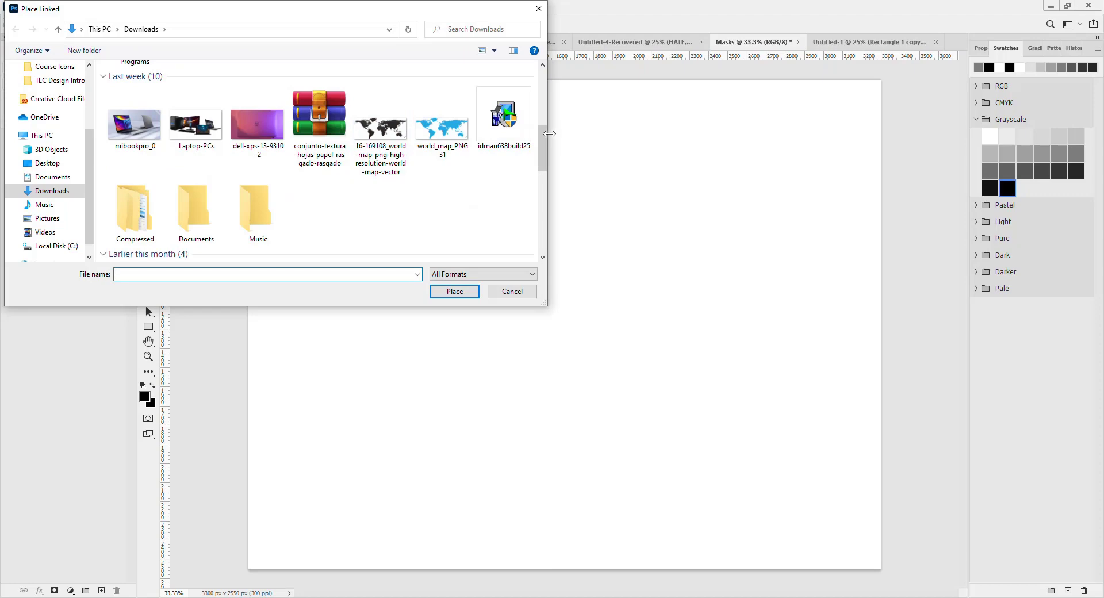
{"action": "left_click_drag", "start_coordinate": [542, 135], "coordinate": [543, 185]}
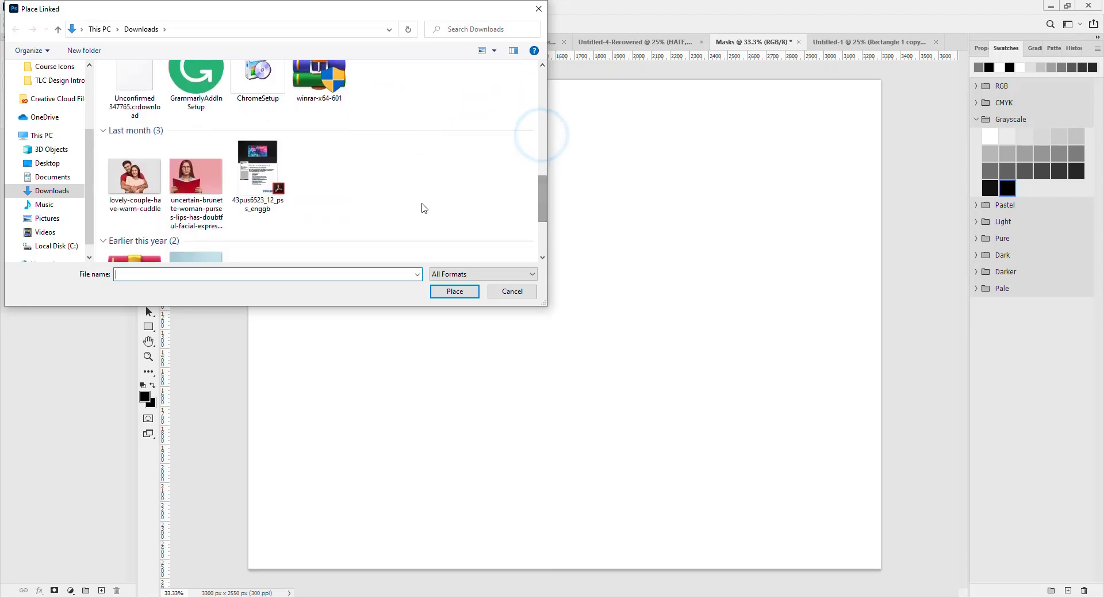
{"action": "double_click", "coordinate": [204, 183]}
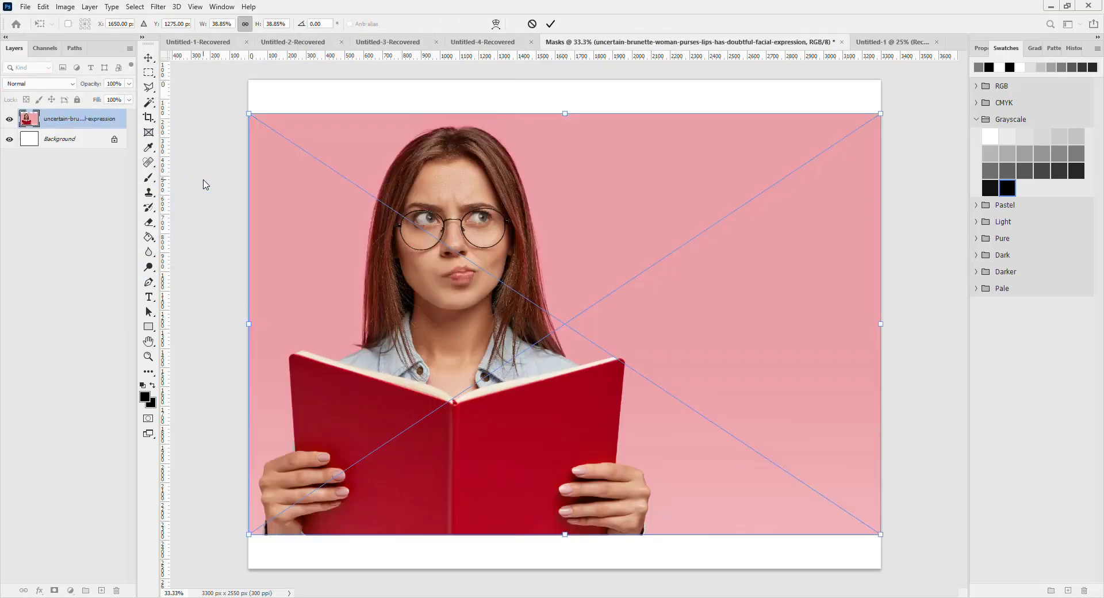
{"action": "key", "text": "Return"}
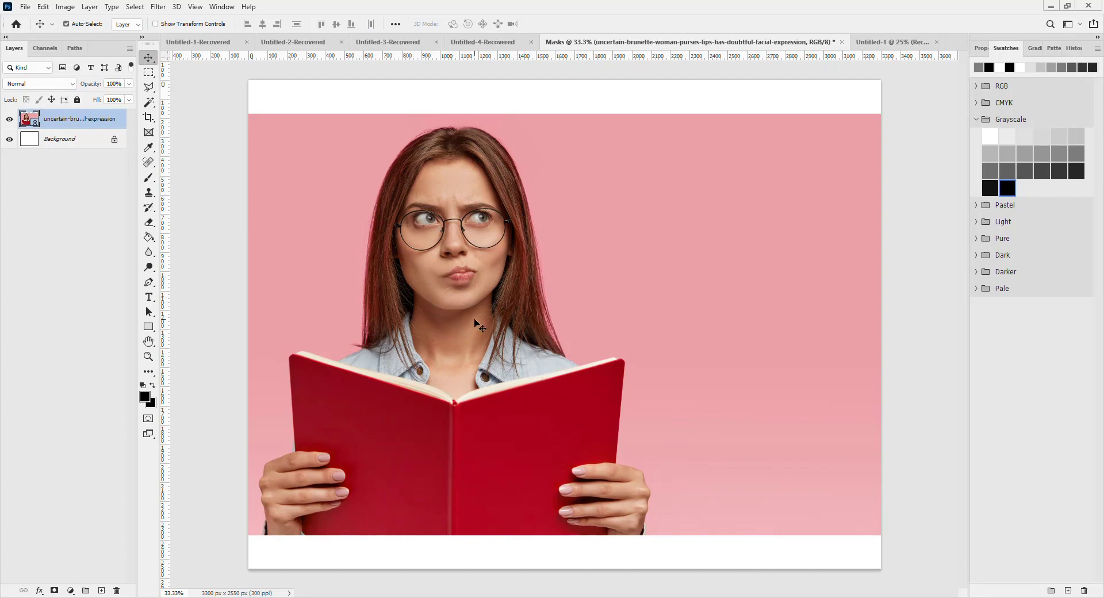
Select the woman and her red book with the Quick Selection tool, adjusting the brush size as needed.
{"action": "key", "text": "w"}
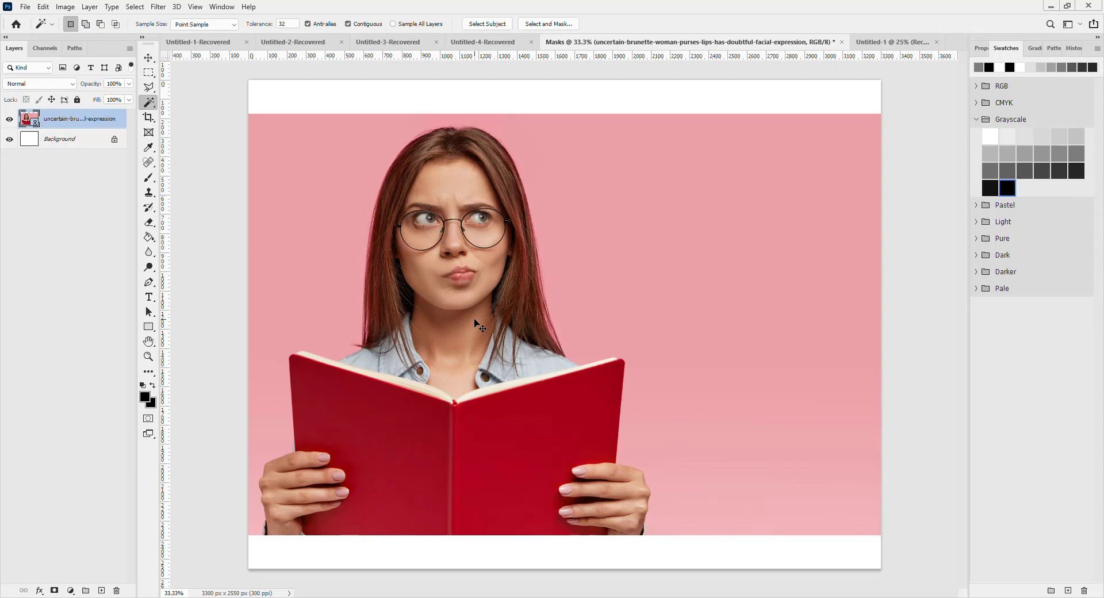
{"action": "left_click", "coordinate": [156, 109]}
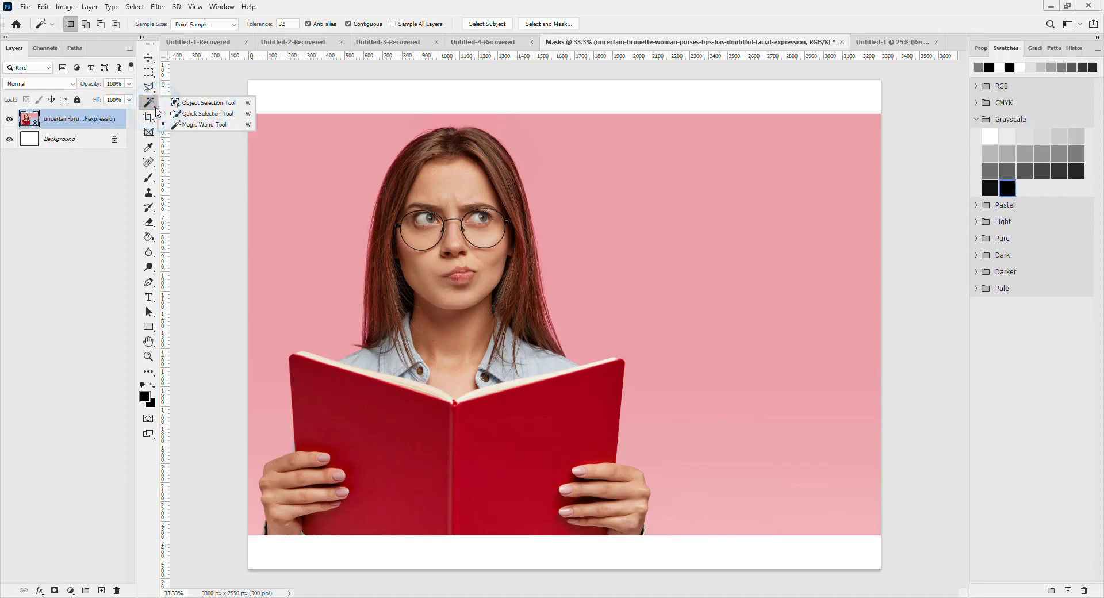
{"action": "left_click", "coordinate": [216, 114]}
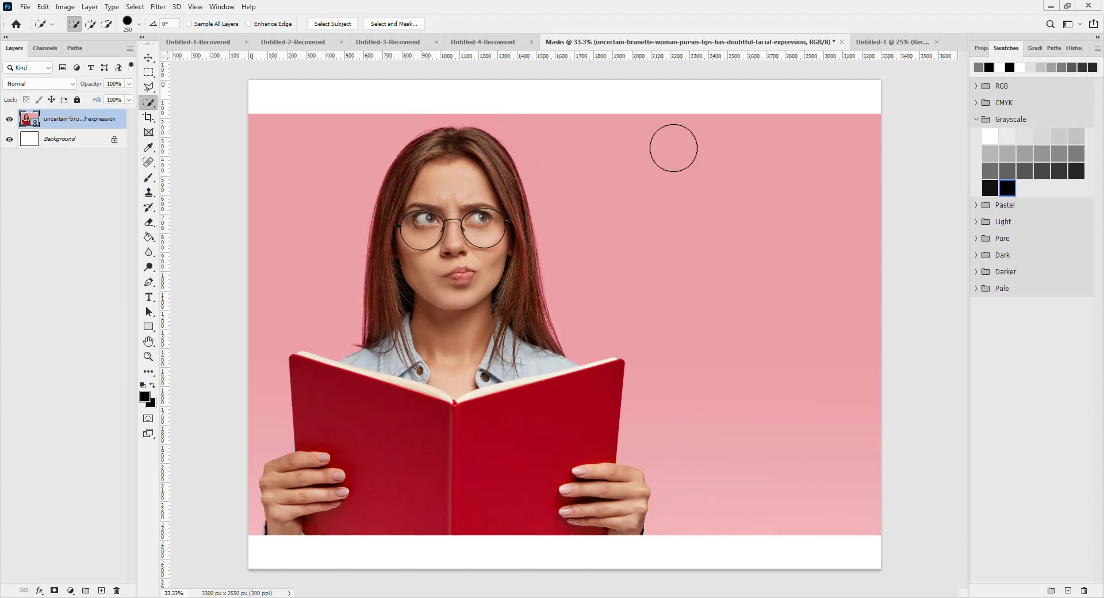
{"action": "key", "text": "bracketleft"}
{"action": "key", "text": "bracketleft"}
{"action": "key", "text": "bracketleft"}
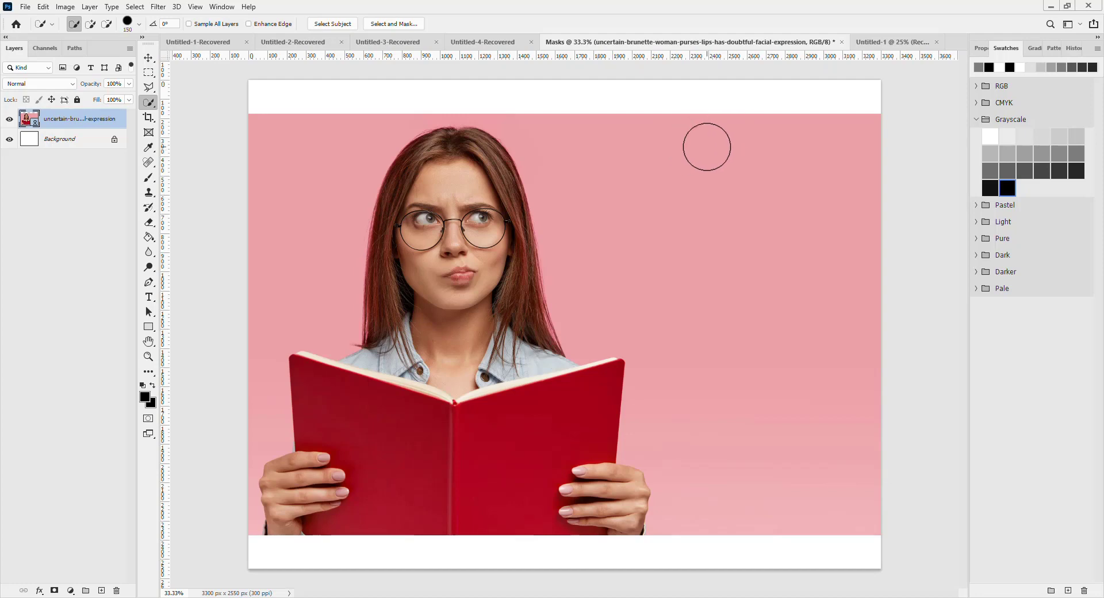
{"action": "key", "text": "bracketleft"}
{"action": "key", "text": "bracketright"}
{"action": "key", "text": "bracketright"}
{"action": "key", "text": "bracketright"}
{"action": "key", "text": "bracketright"}
{"action": "key", "text": "bracketright"}
{"action": "key", "text": "bracketright"}
{"action": "key", "text": "bracketright"}
{"action": "key", "text": "bracketright"}
{"action": "key", "text": "bracketright"}
{"action": "key", "text": "bracketright"}
{"action": "key", "text": "bracketright"}
{"action": "key", "text": "bracketleft"}
{"action": "mouse_move", "coordinate": [441, 158]}
{"action": "left_mouse_down"}
{"action": "mouse_move", "coordinate": [470, 234]}
{"action": "mouse_move", "coordinate": [440, 277]}
{"action": "mouse_move", "coordinate": [433, 318]}
{"action": "mouse_move", "coordinate": [490, 352]}
{"action": "mouse_move", "coordinate": [568, 463]}
{"action": "mouse_move", "coordinate": [347, 482]}
{"action": "left_mouse_up"}
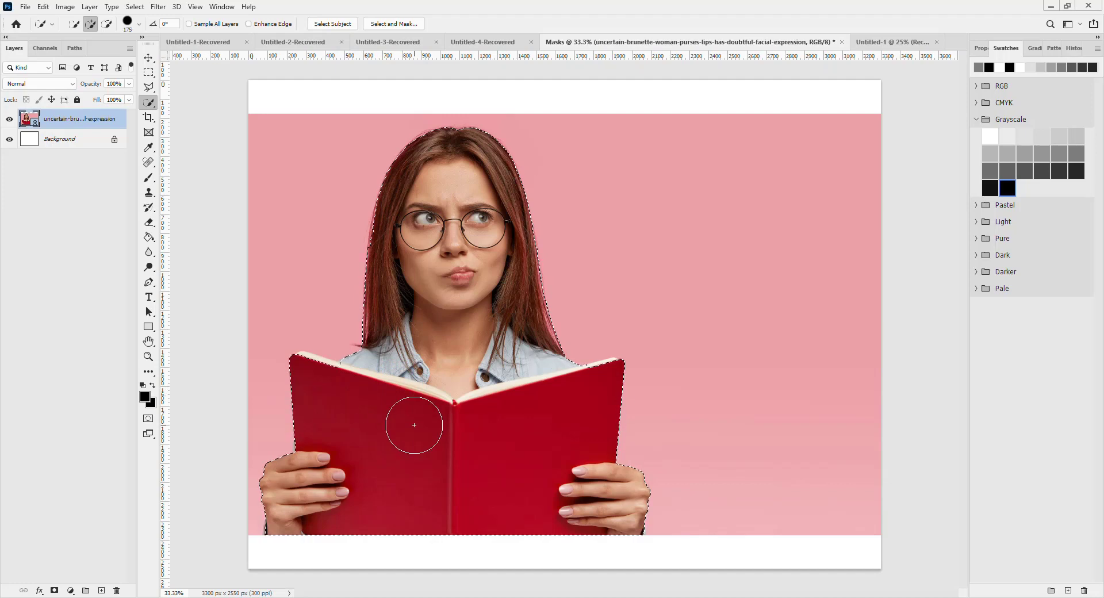
{"action": "key", "text": "bracketleft"}
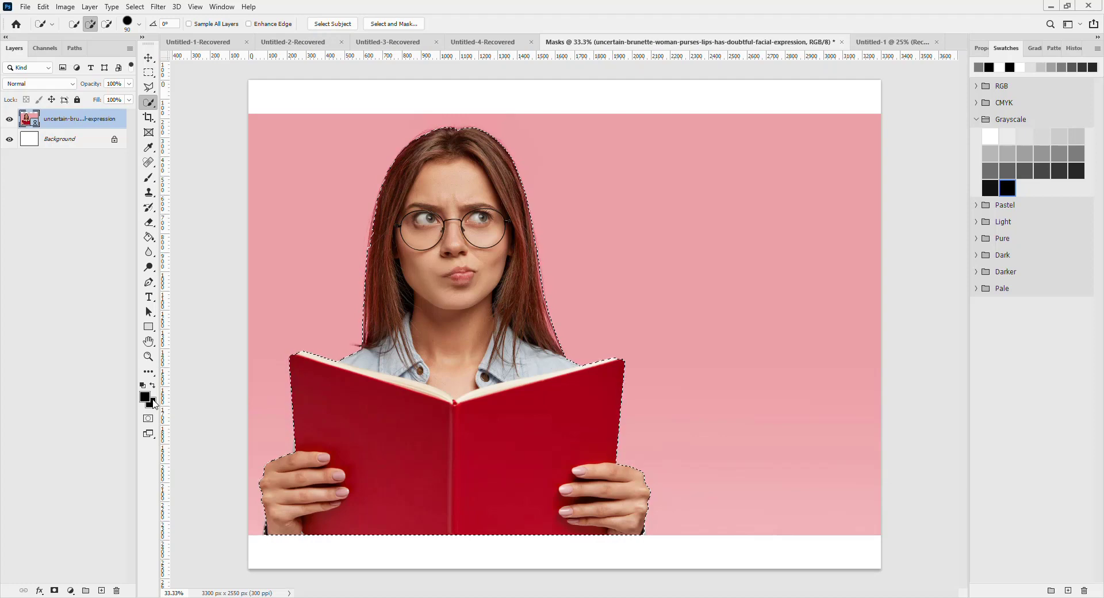
Set the foreground to white and background to black, try masking the photo from the selection, and undo the mask.
{"action": "key", "text": "d"}
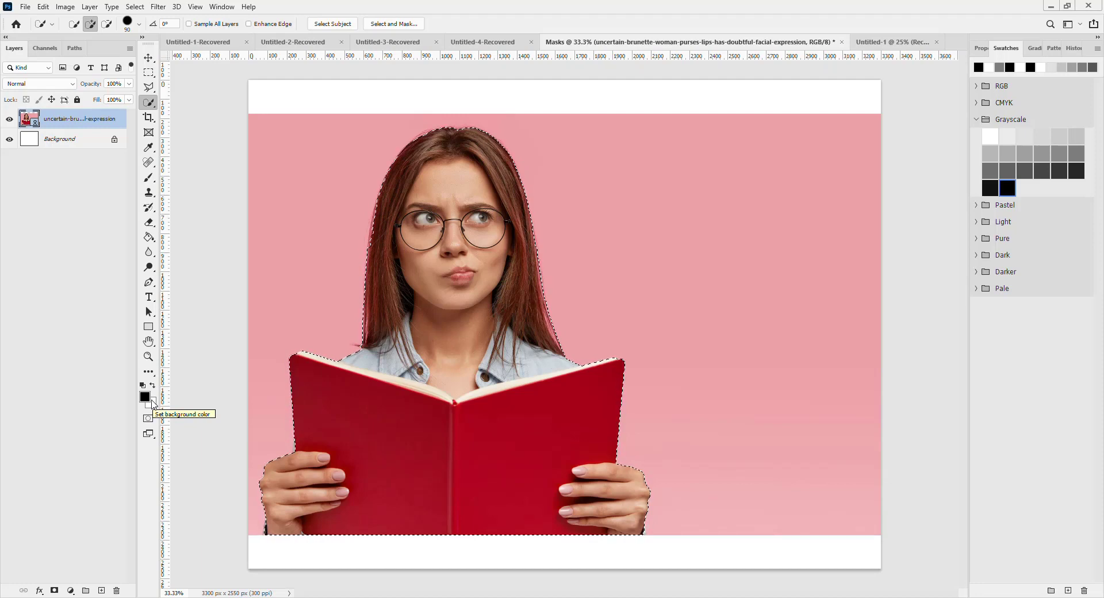
{"action": "key", "text": "x"}
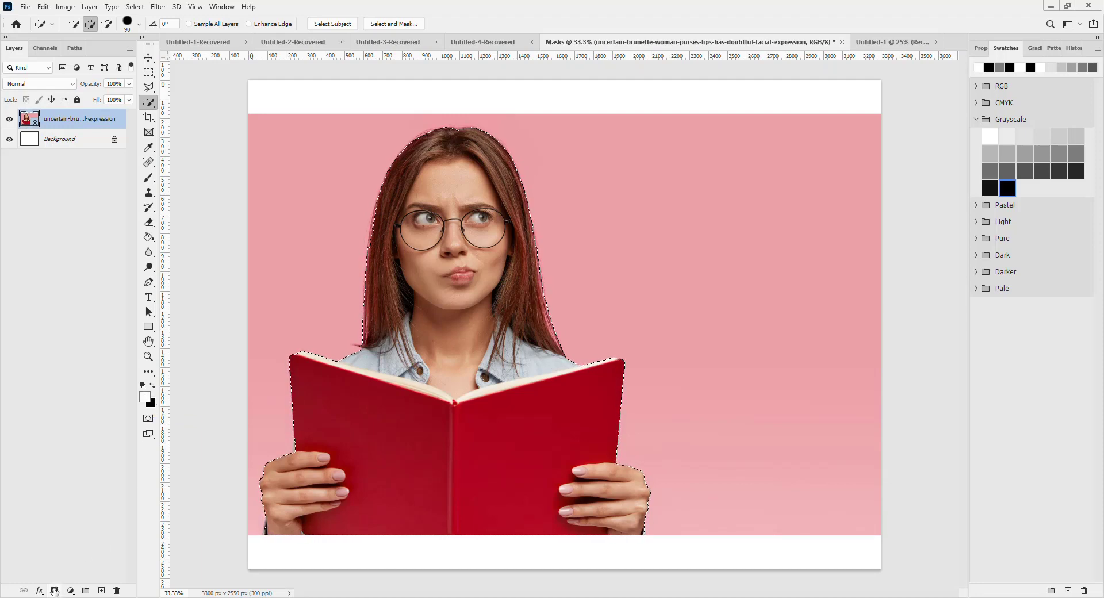
{"action": "left_click", "coordinate": [54, 591]}
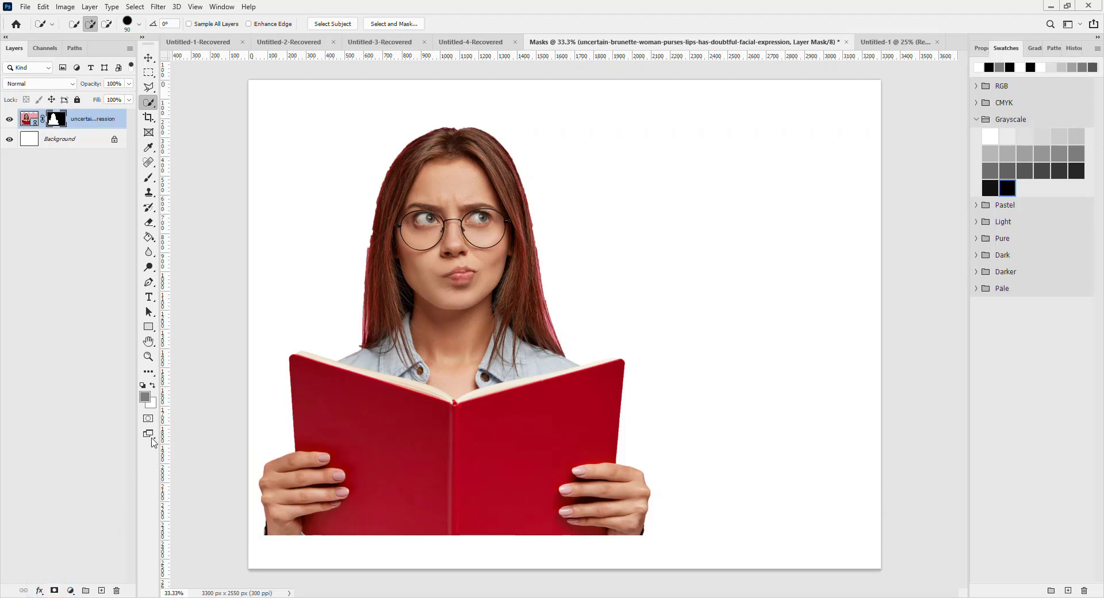
{"action": "key", "text": "ctrl+z"}
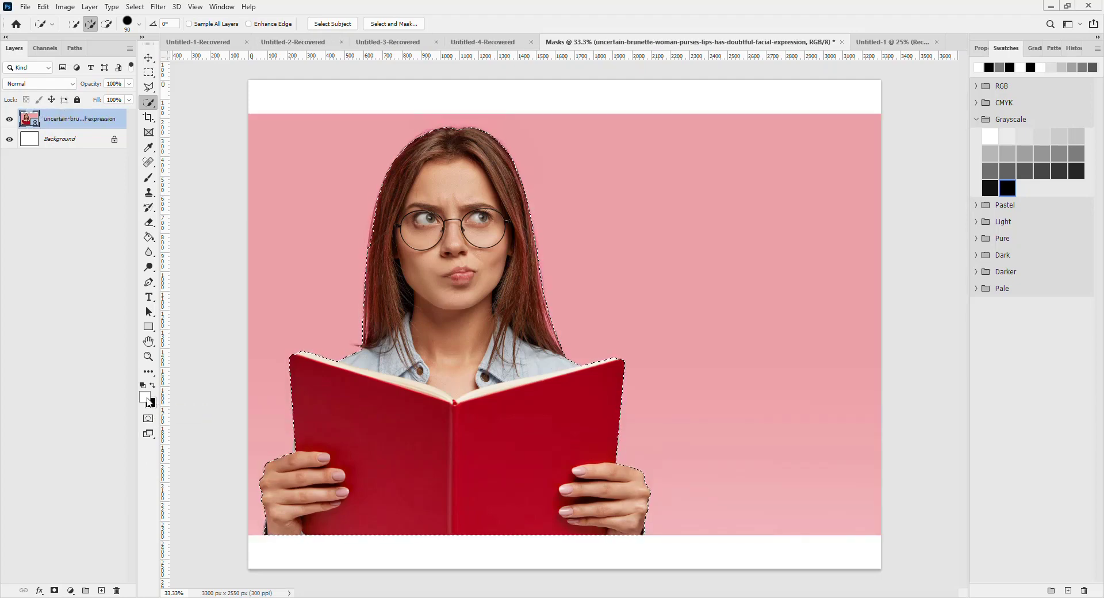
Make black the foreground colour and try masking the photo from the selection twice, undoing the mask each time.
{"action": "key", "text": "x"}
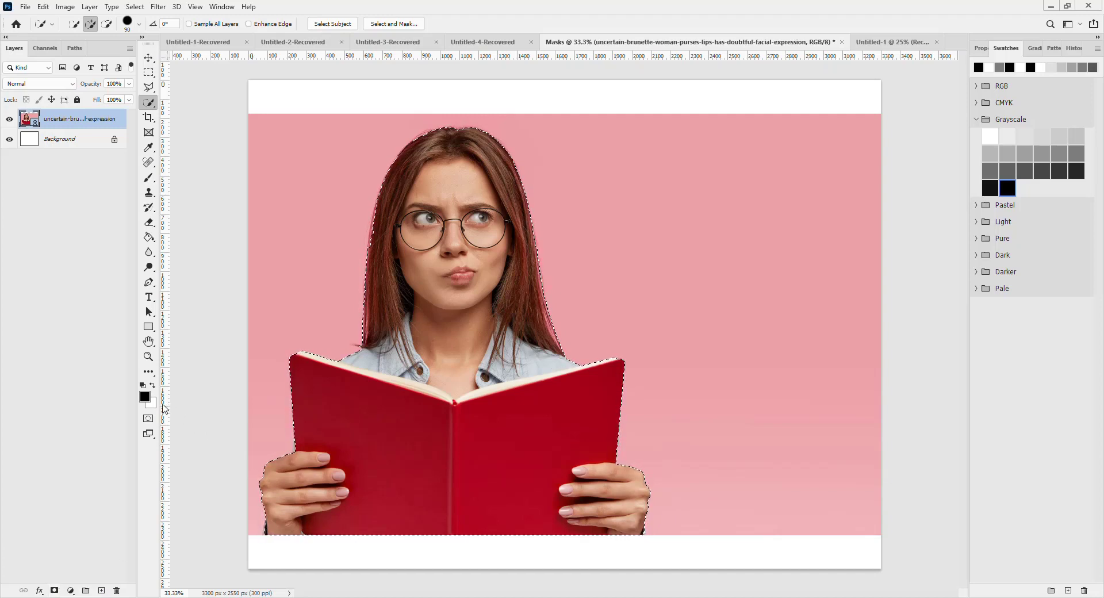
{"action": "left_click", "coordinate": [54, 591]}
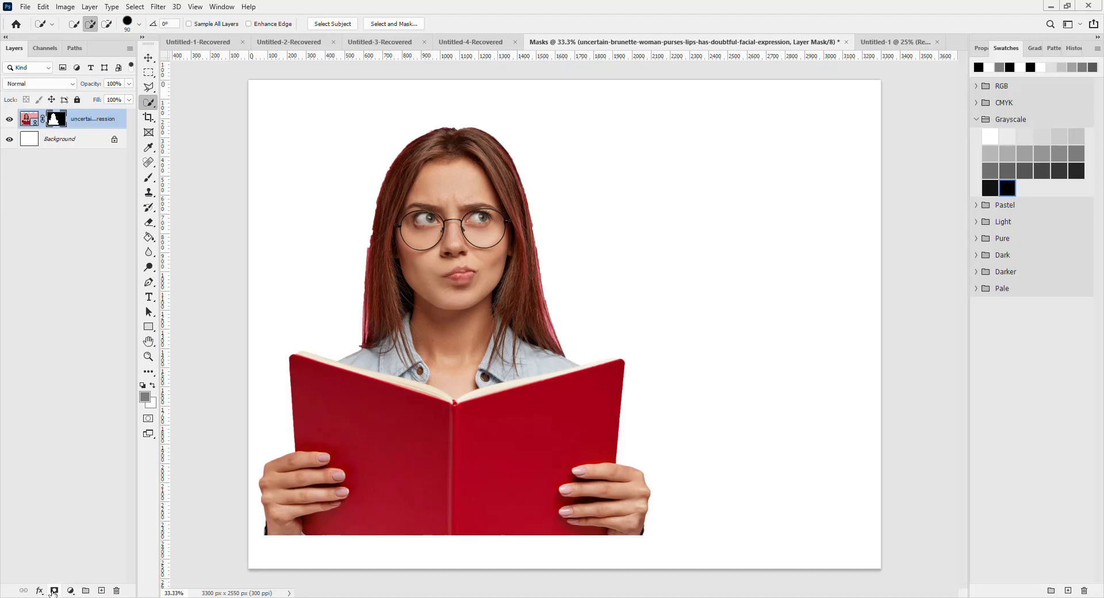
{"action": "key", "text": "ctrl+z"}
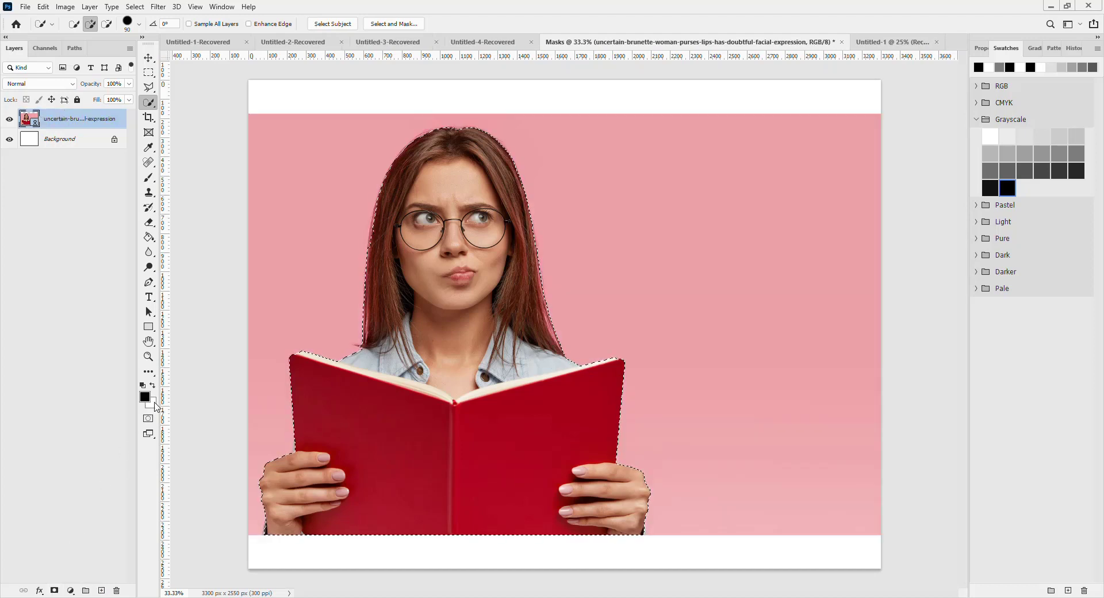
{"action": "left_click", "coordinate": [54, 590]}
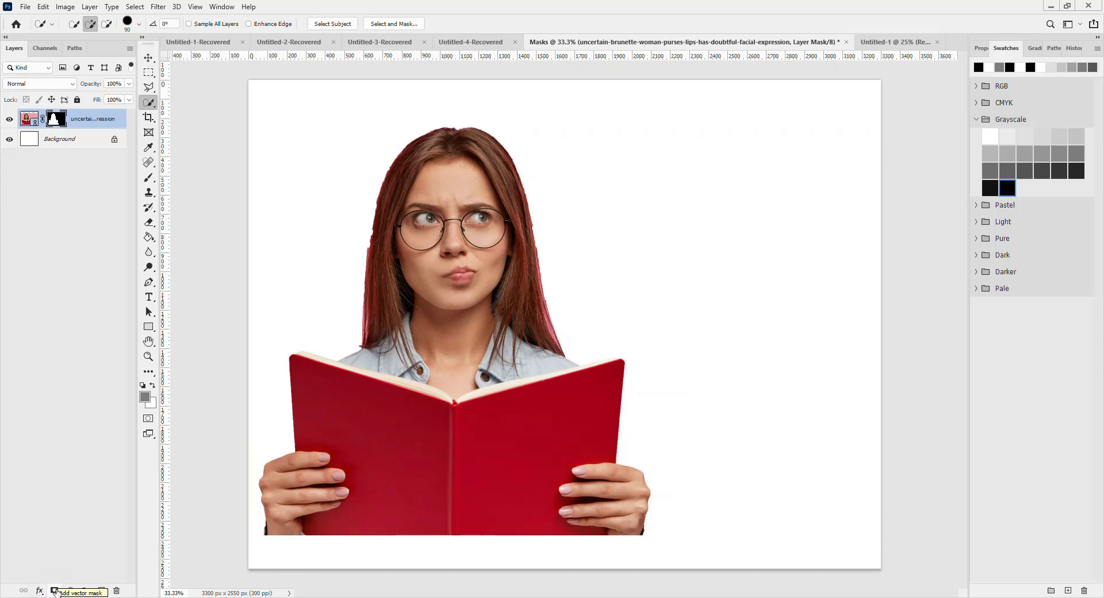
{"action": "key", "text": "ctrl+z"}
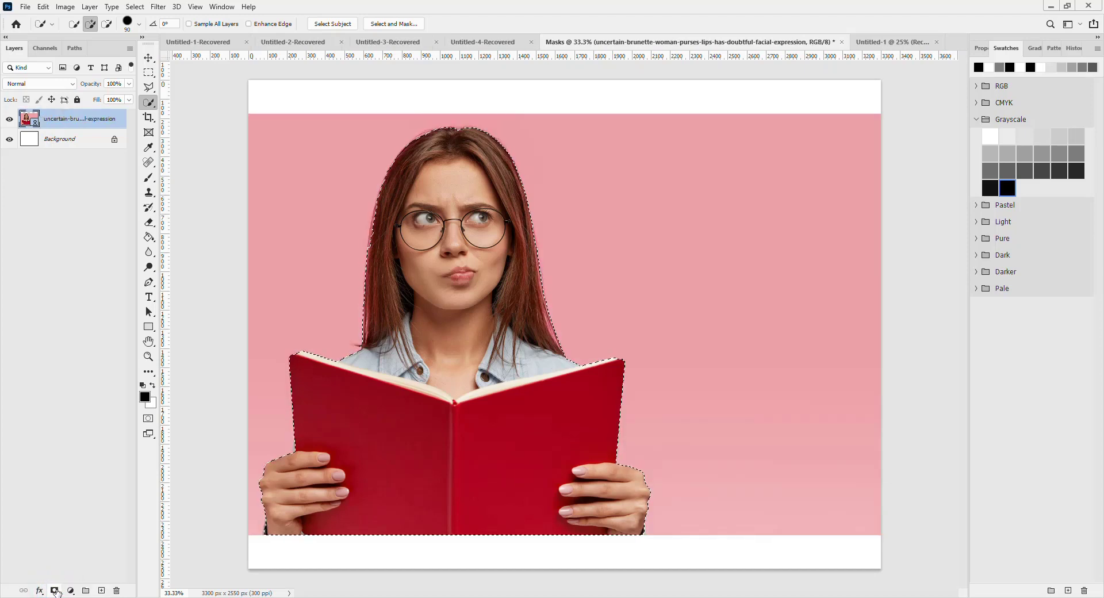
Mask the photo to the selection with white as foreground colour, and move the cutout to the canvas centre, against its lower edge.
{"action": "key", "text": "x"}
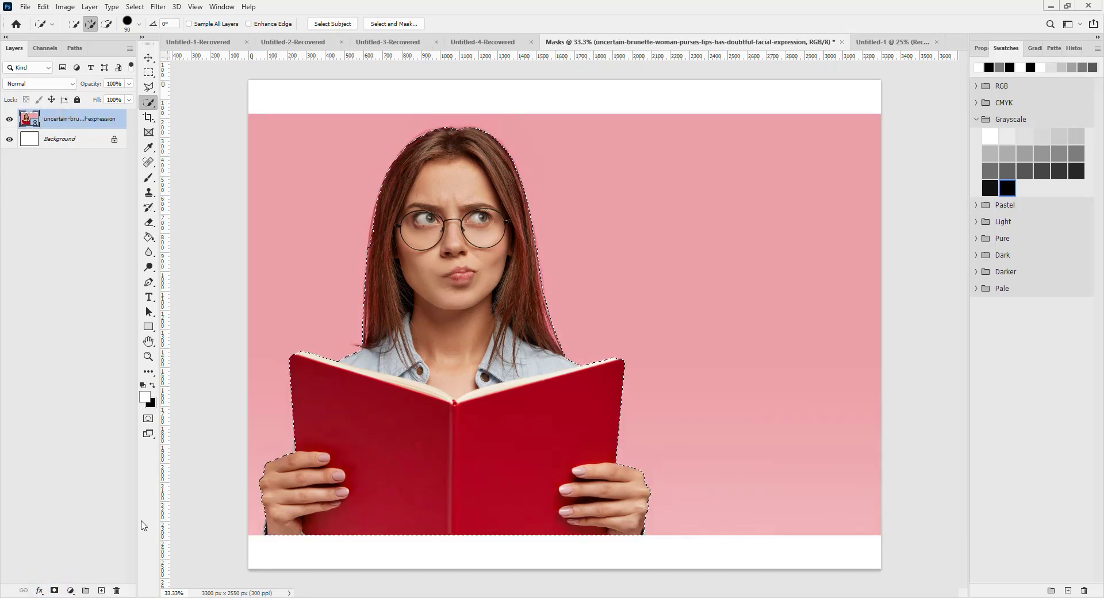
{"action": "left_click", "coordinate": [54, 591]}
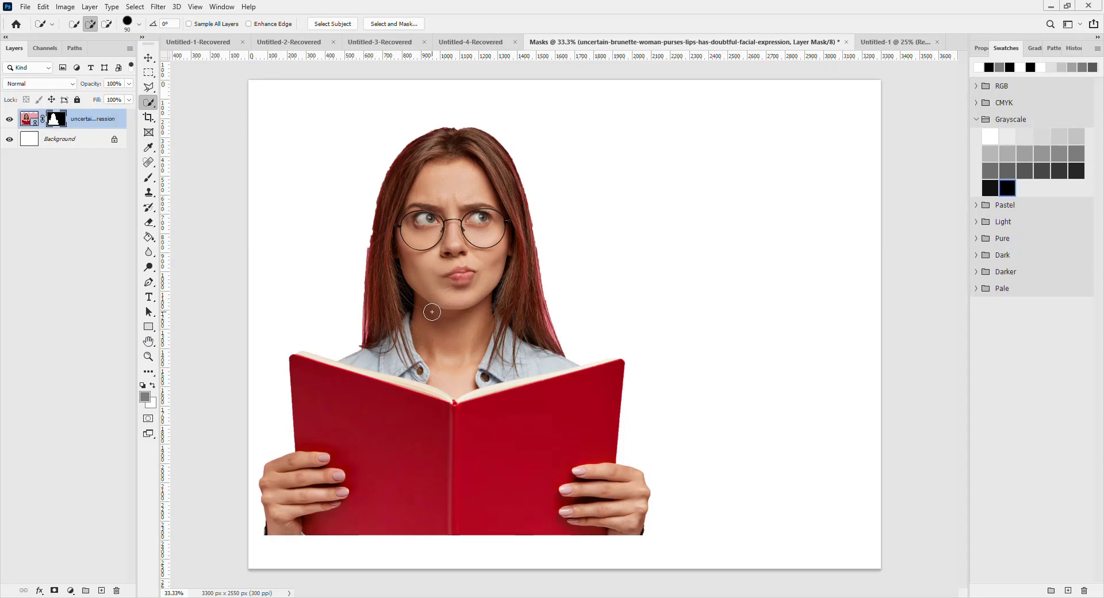
{"action": "key", "text": "v"}
{"action": "mouse_move", "coordinate": [439, 292]}
{"action": "left_mouse_down"}
{"action": "mouse_move", "coordinate": [527, 269]}
{"action": "mouse_move", "coordinate": [536, 287]}
{"action": "mouse_move", "coordinate": [551, 288]}
{"action": "left_mouse_up"}
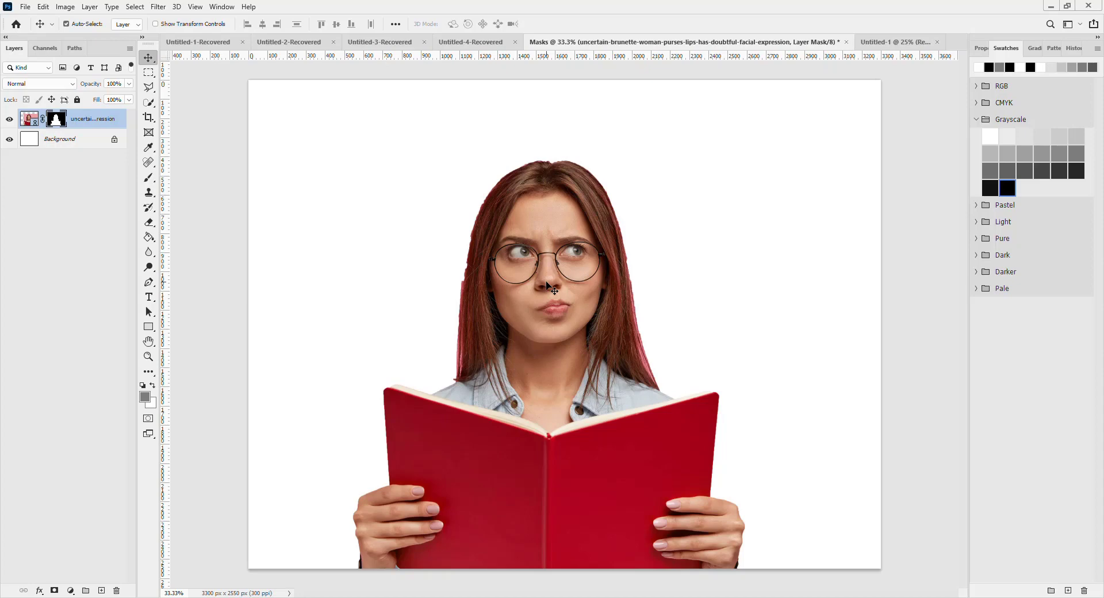
{"action": "right_click", "coordinate": [56, 120]}
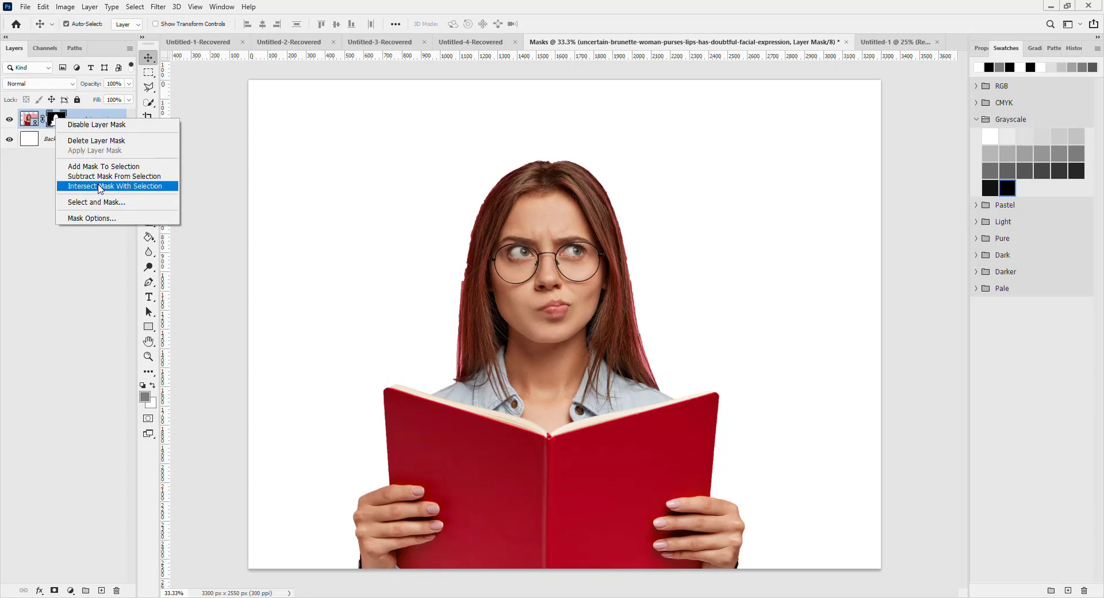
{"action": "left_click", "coordinate": [94, 217]}
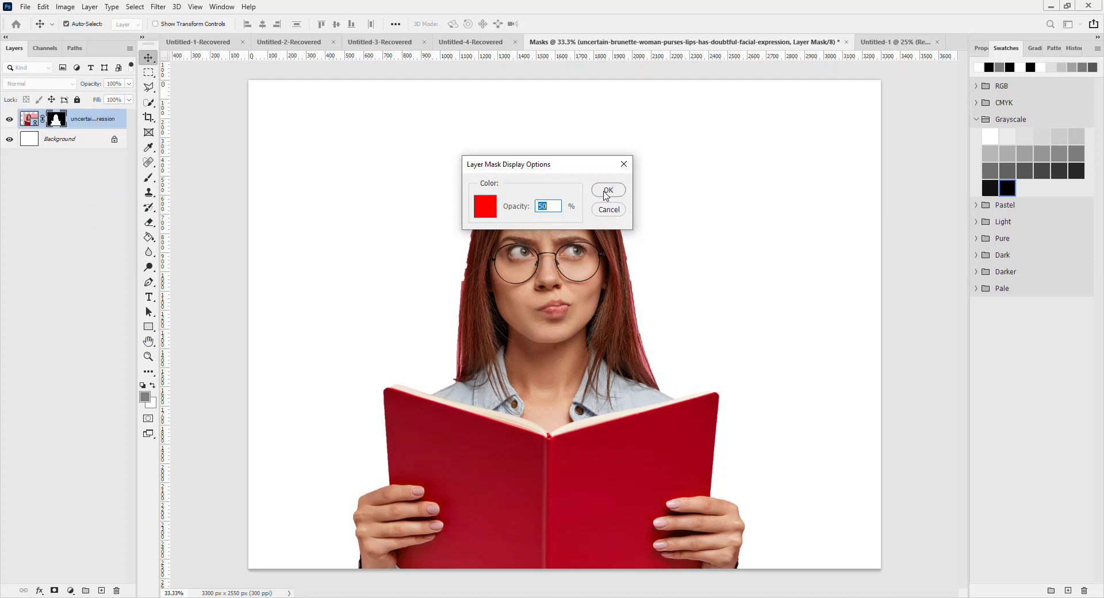
{"action": "left_click", "coordinate": [607, 214]}
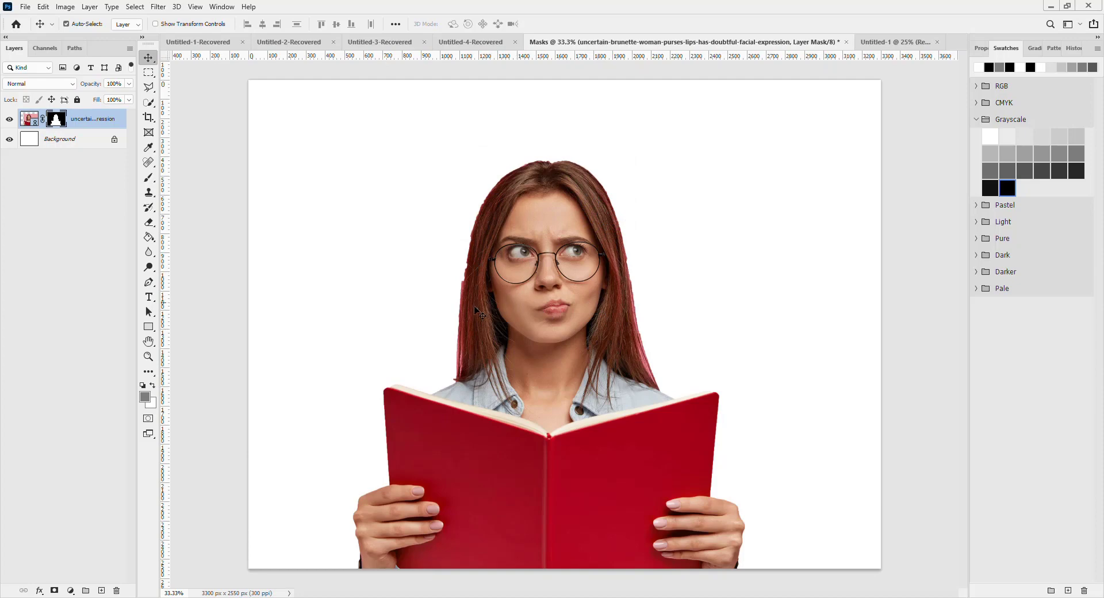
Set up the Brush tool with a soft round tip at 50 px and white as the foreground colour.
{"action": "key", "text": "b"}
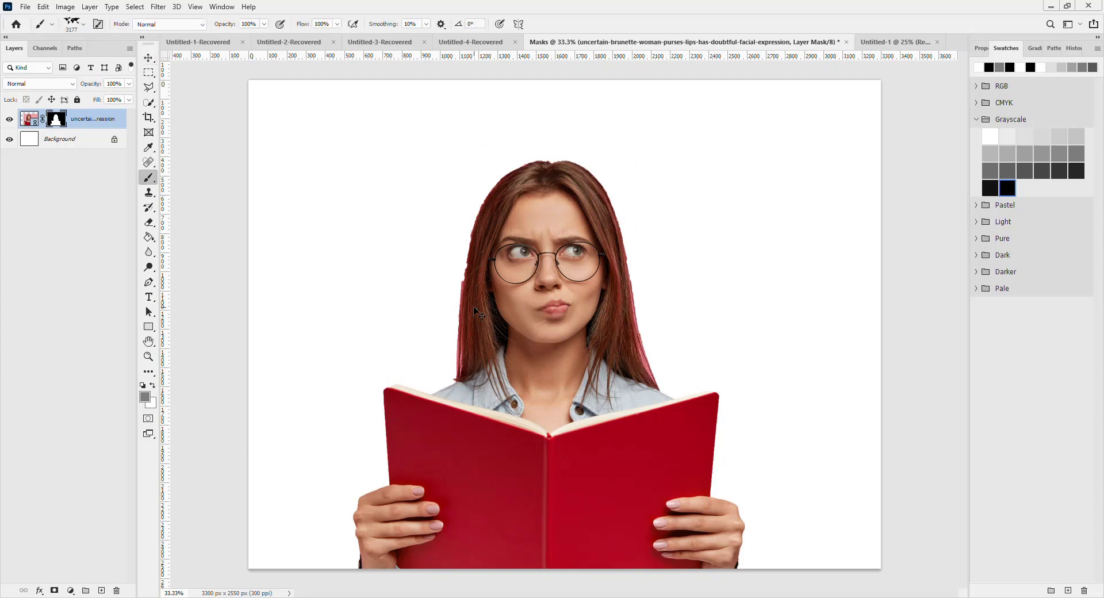
{"action": "left_click", "coordinate": [83, 24]}
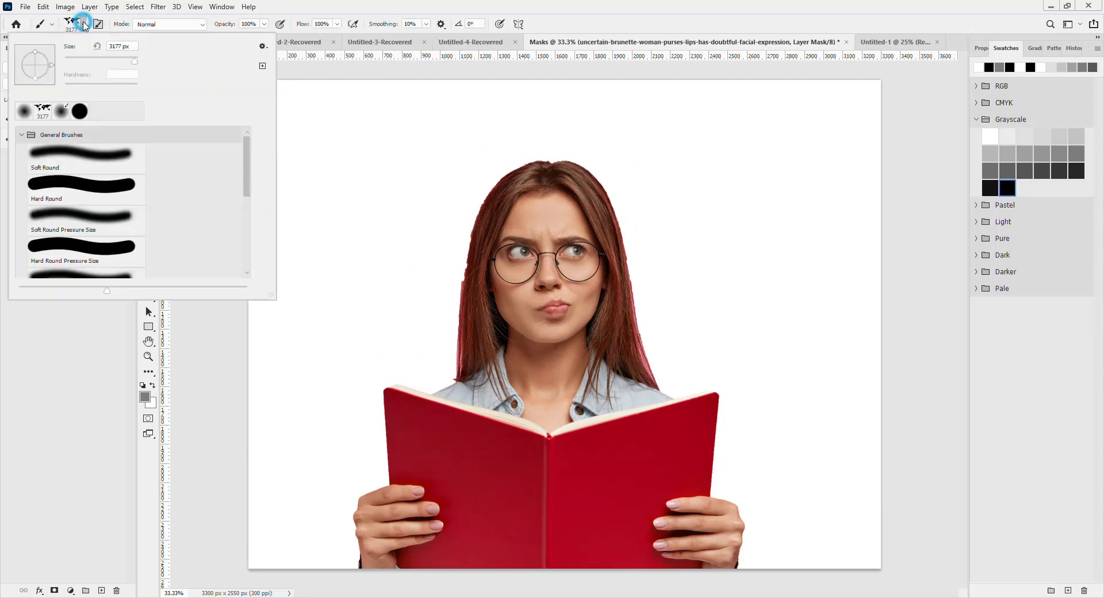
{"action": "left_click", "coordinate": [24, 111]}
{"action": "left_click", "coordinate": [562, 19]}
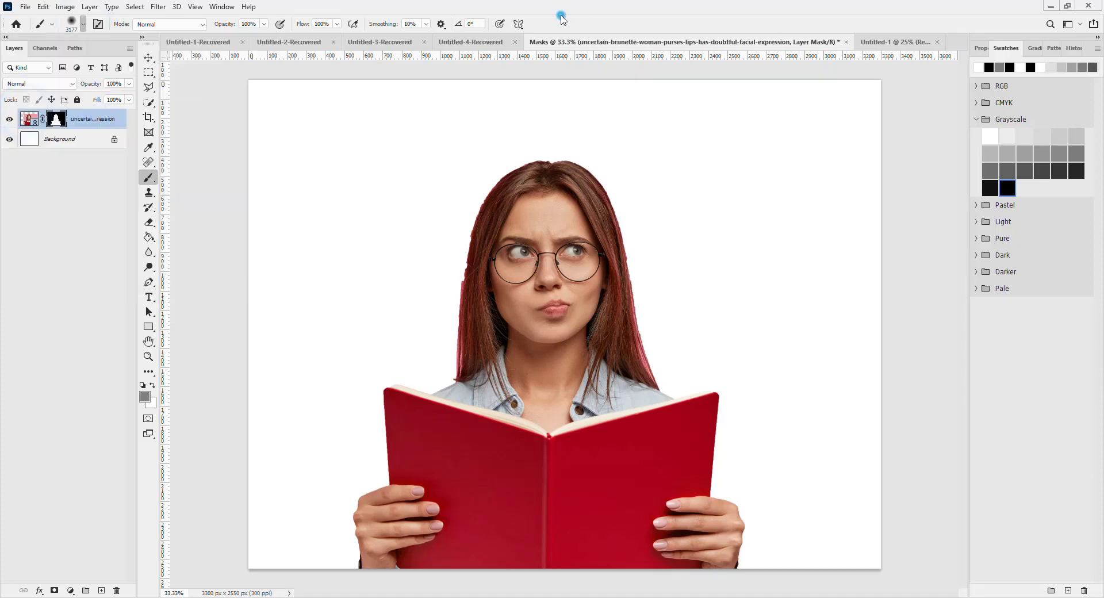
{"action": "key", "text": "bracketleft"}
{"action": "key", "text": "x"}
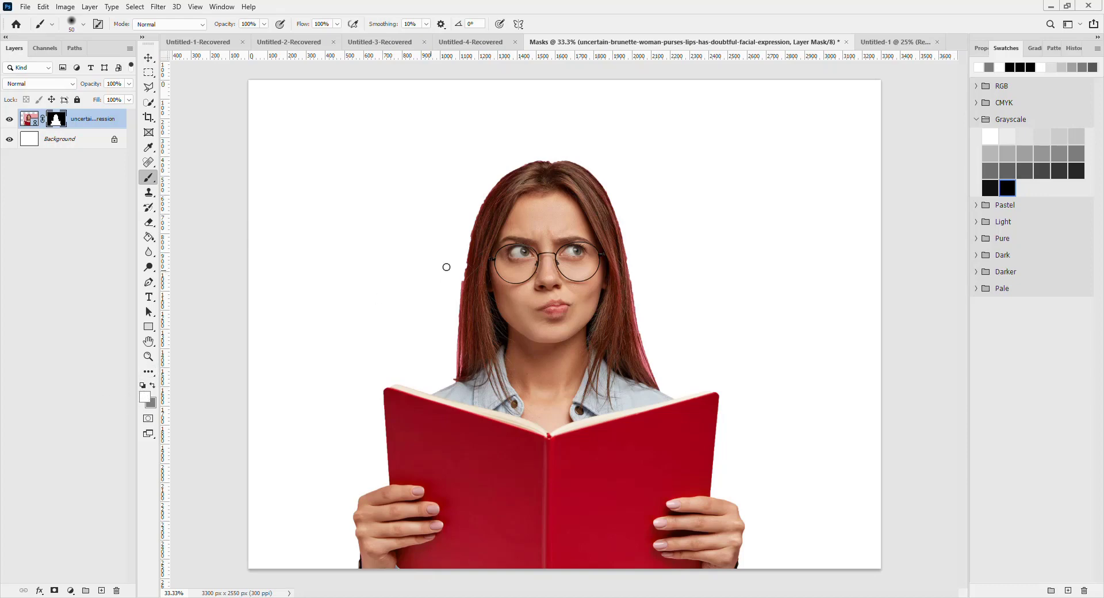
Paint white on the layer mask along both sides of the woman's hair to smooth its edges, undoing the first stroke.
{"action": "left_click_drag", "start_coordinate": [474, 227], "coordinate": [464, 276]}
{"action": "key", "text": "ctrl+z"}
{"action": "mouse_move", "coordinate": [482, 232]}
{"action": "left_mouse_down"}
{"action": "mouse_move", "coordinate": [472, 286]}
{"action": "mouse_move", "coordinate": [479, 229]}
{"action": "mouse_move", "coordinate": [465, 287]}
{"action": "mouse_move", "coordinate": [486, 204]}
{"action": "left_mouse_up"}
{"action": "left_click_drag", "start_coordinate": [617, 232], "coordinate": [628, 281]}
{"action": "mouse_move", "coordinate": [469, 277]}
{"action": "left_mouse_down"}
{"action": "mouse_move", "coordinate": [467, 286]}
{"action": "mouse_move", "coordinate": [471, 254]}
{"action": "left_mouse_up"}
{"action": "left_click_drag", "start_coordinate": [466, 285], "coordinate": [464, 280]}
Shift the cutout slightly right, try filling the mask outside the woman with the grey background colour, and undo the fill.
{"action": "key", "text": "v"}
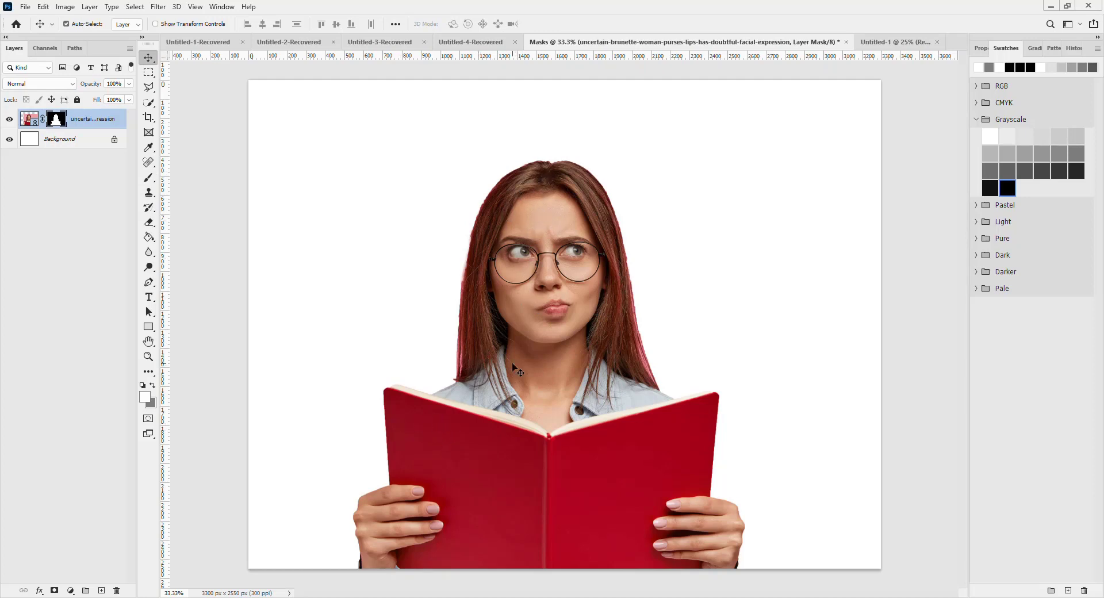
{"action": "left_click_drag", "start_coordinate": [539, 291], "coordinate": [571, 292]}
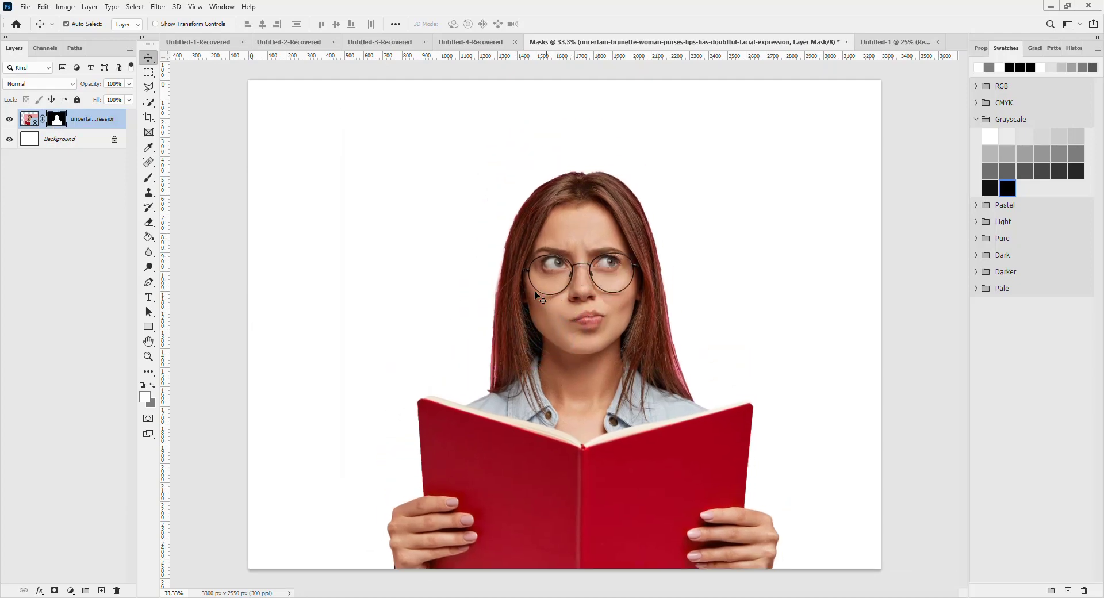
{"action": "left_click", "coordinate": [58, 125], "text": "ctrl"}
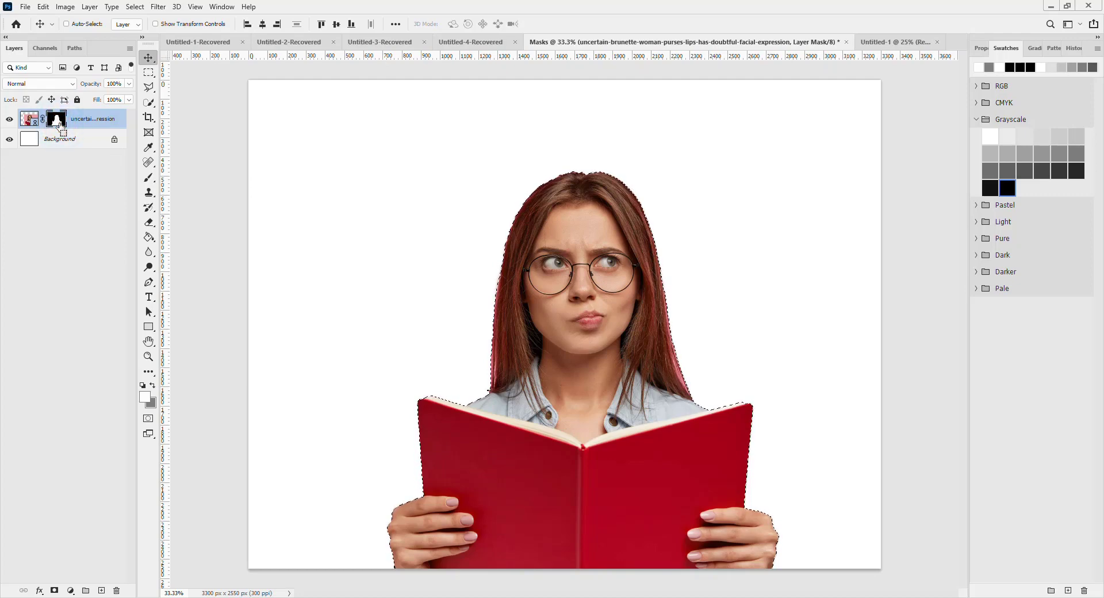
{"action": "key", "text": "ctrl+shift+i"}
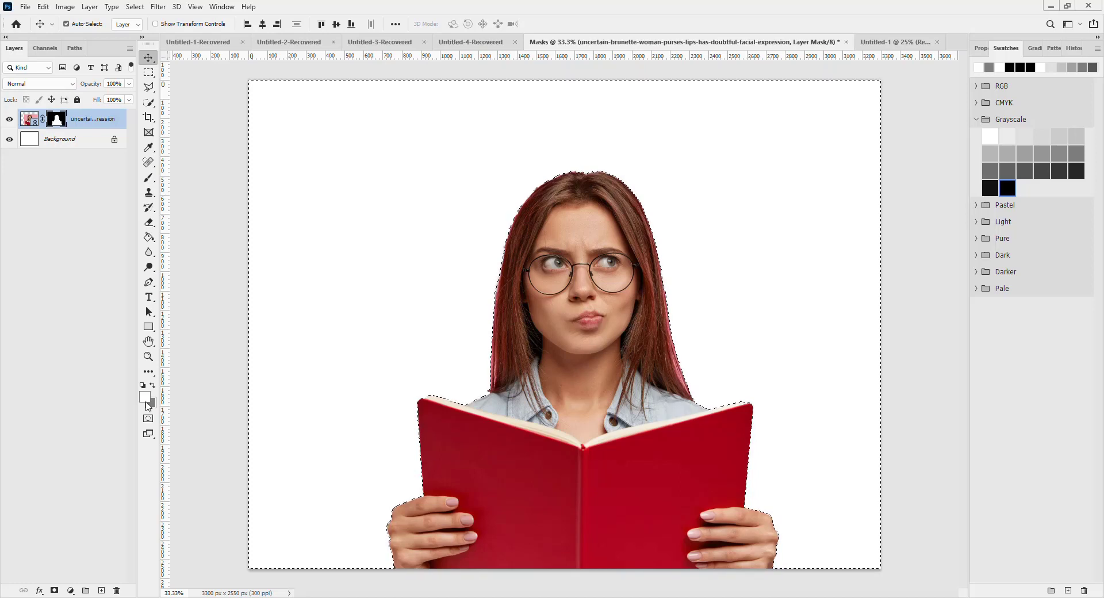
{"action": "key", "text": "ctrl+BackSpace"}
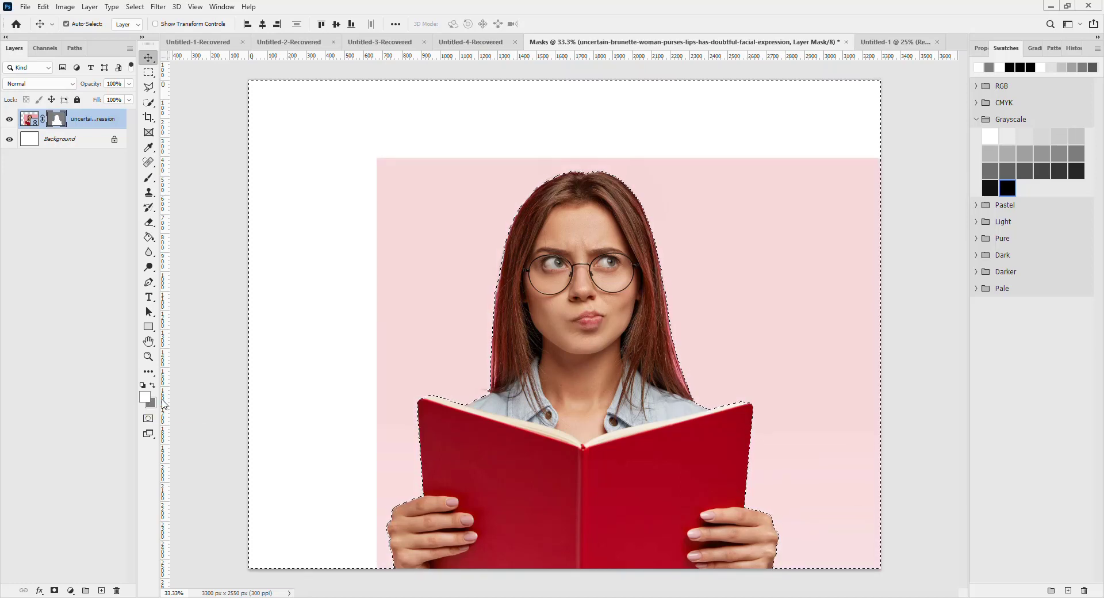
{"action": "key", "text": "ctrl+z"}
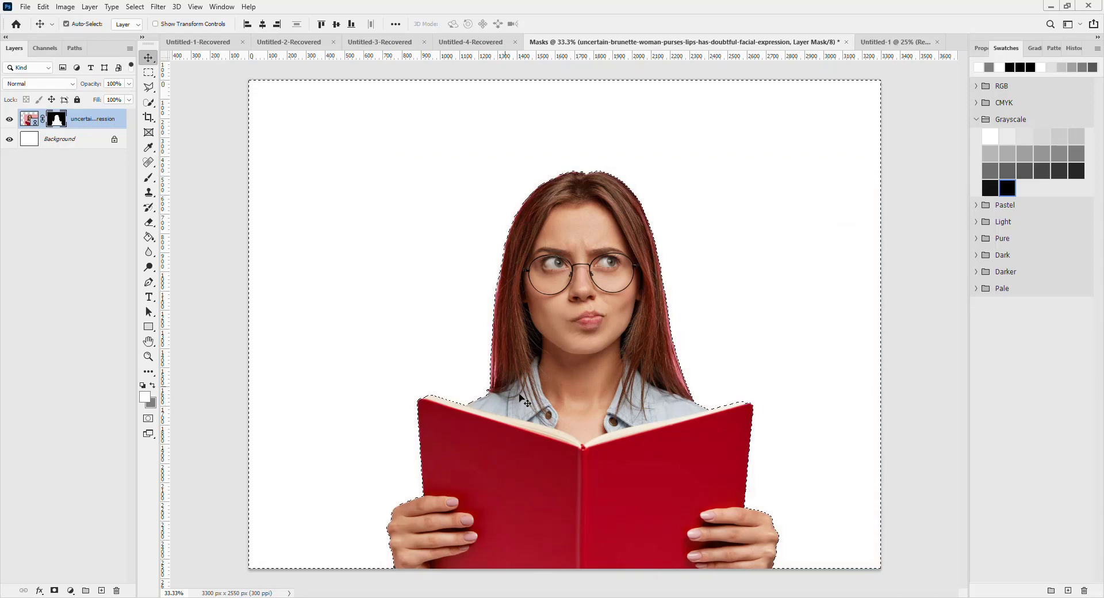
Deselect, move the cutout to the left part of the canvas, and select everything outside it using its layer mask.
{"action": "key", "text": "ctrl+d"}
{"action": "left_click_drag", "start_coordinate": [526, 391], "coordinate": [411, 379]}
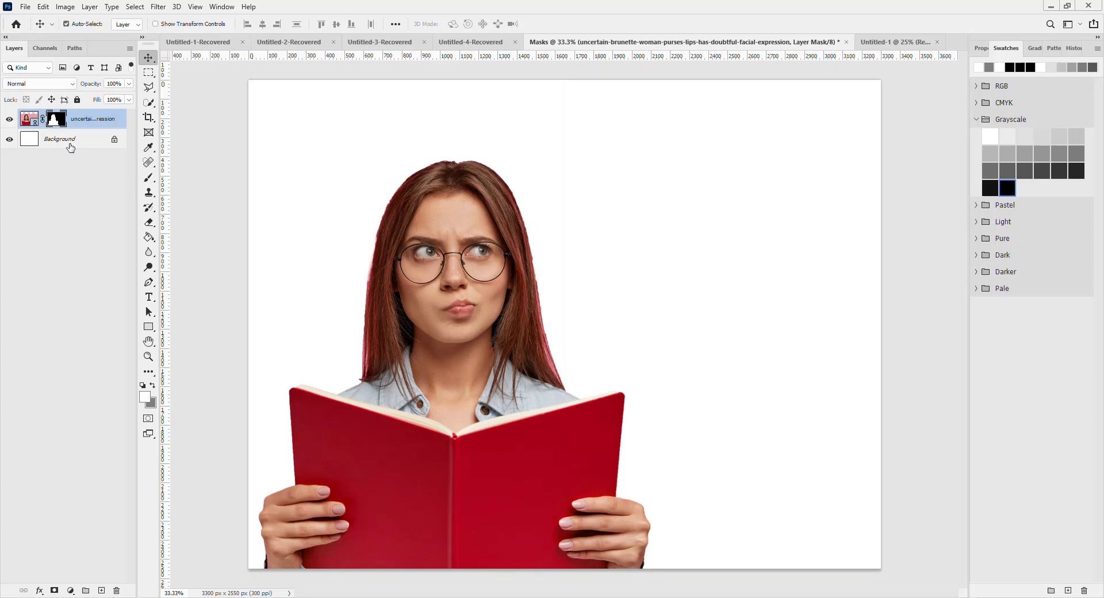
{"action": "left_click", "coordinate": [55, 123], "text": "ctrl"}
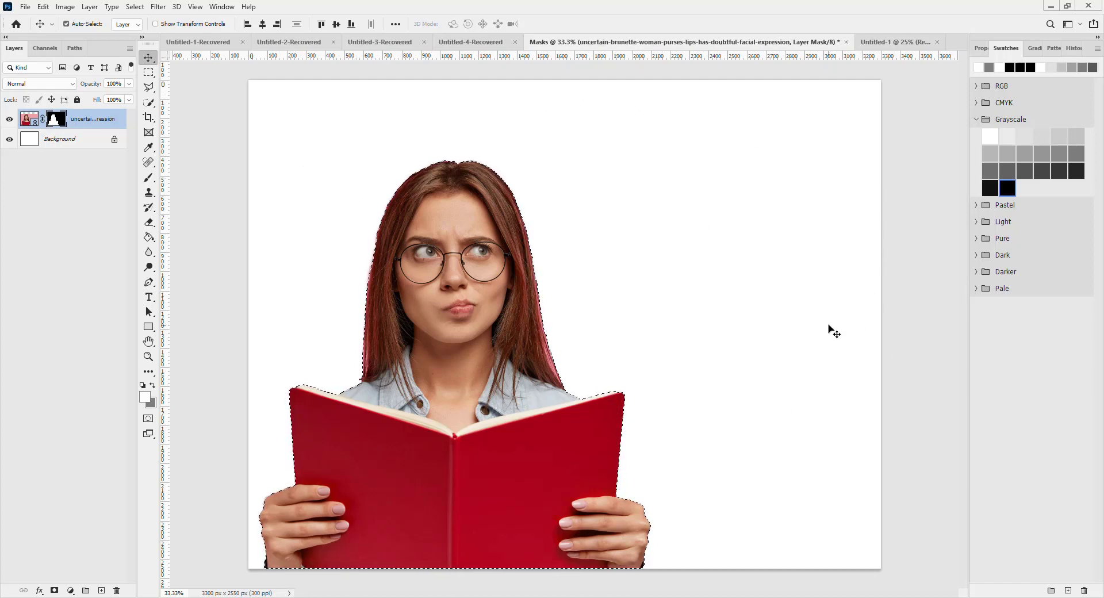
{"action": "key", "text": "ctrl"}
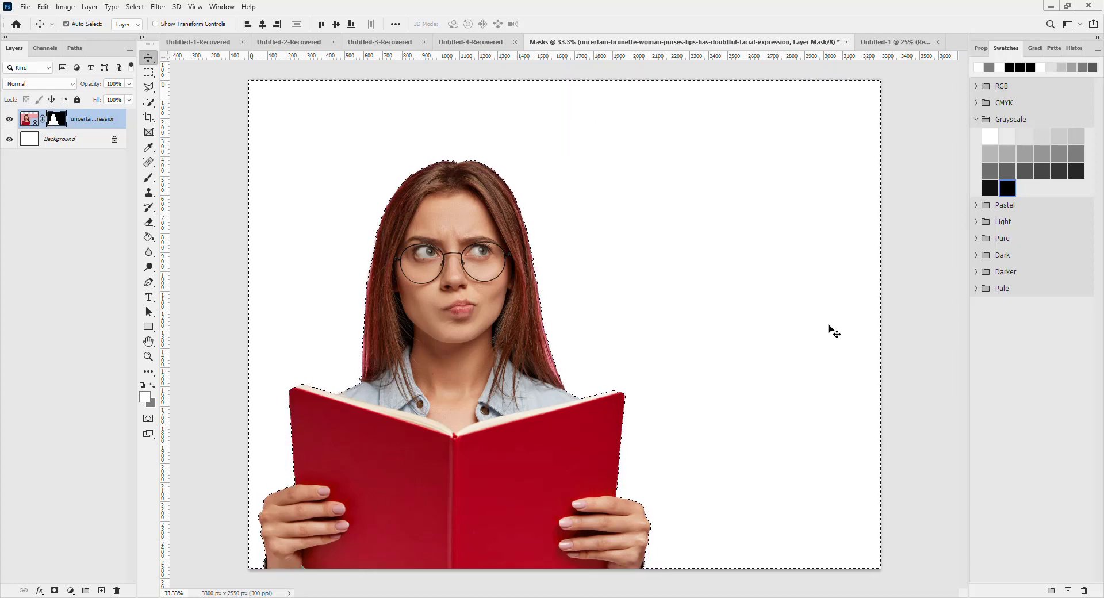
{"action": "key", "text": "ctrl"}
{"action": "key", "text": "ctrl+shift+i"}
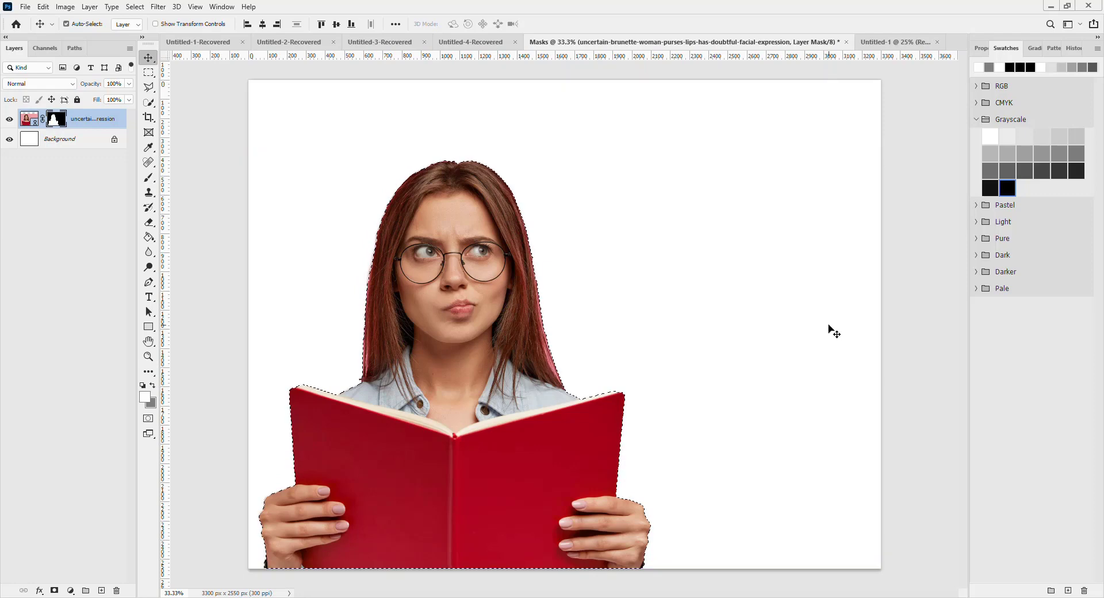
{"action": "left_click", "coordinate": [134, 7]}
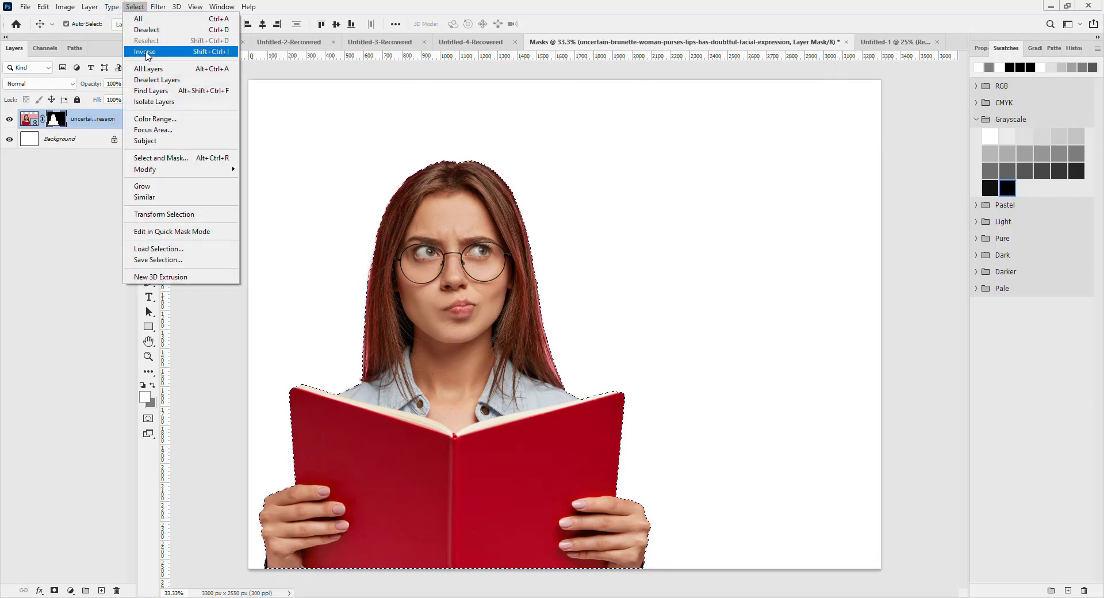
{"action": "left_click", "coordinate": [154, 52]}
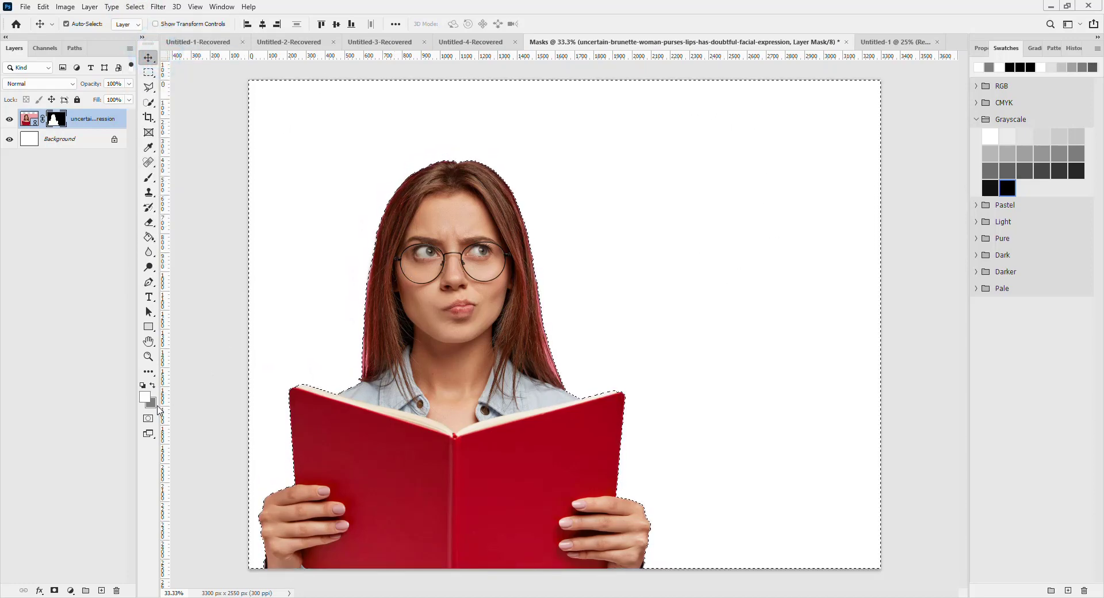
Swap the foreground and background colours, and choose a lighter grey from the Grayscale swatches as the foreground colour.
{"action": "key", "text": "x"}
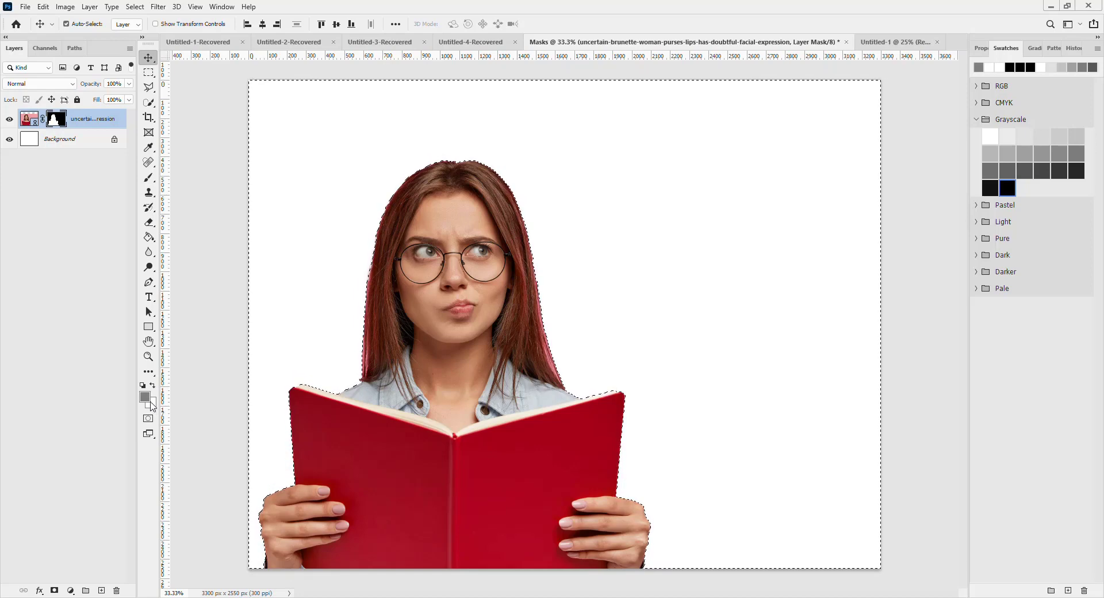
{"action": "left_click", "coordinate": [145, 397]}
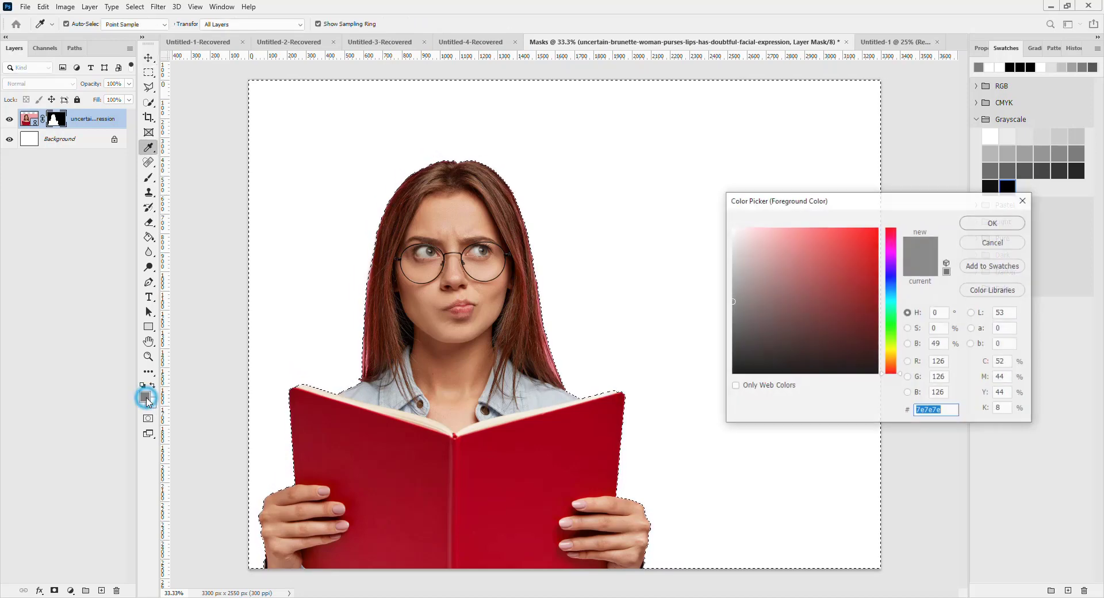
{"action": "left_click", "coordinate": [1019, 223]}
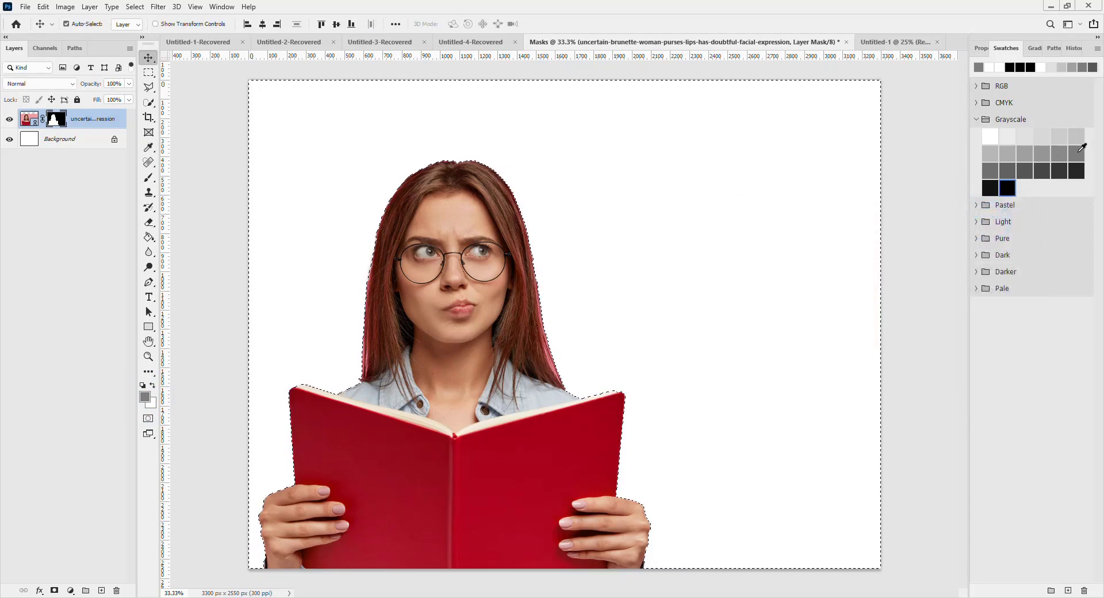
{"action": "left_click", "coordinate": [1076, 153]}
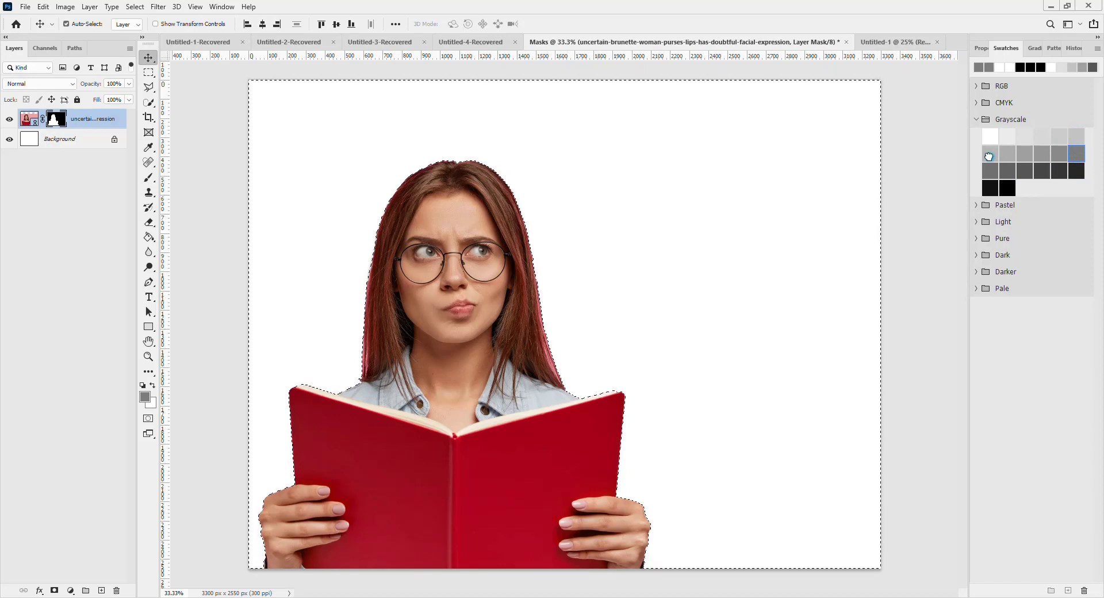
{"action": "left_click", "coordinate": [992, 153]}
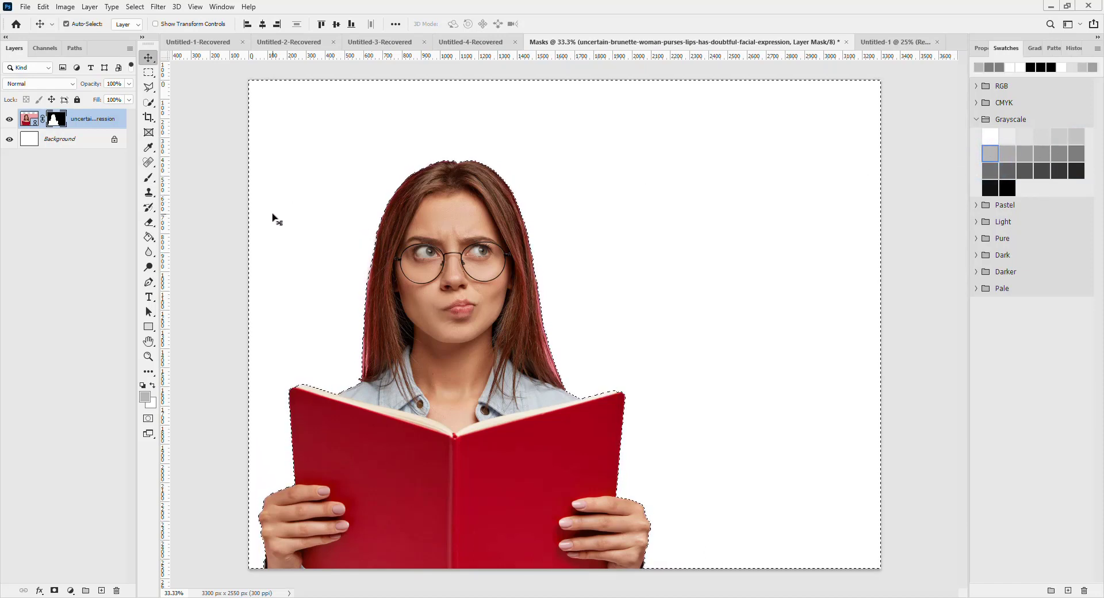
Disable the photo's layer mask to show the full picture, and enable it again.
{"action": "right_click", "coordinate": [55, 120]}
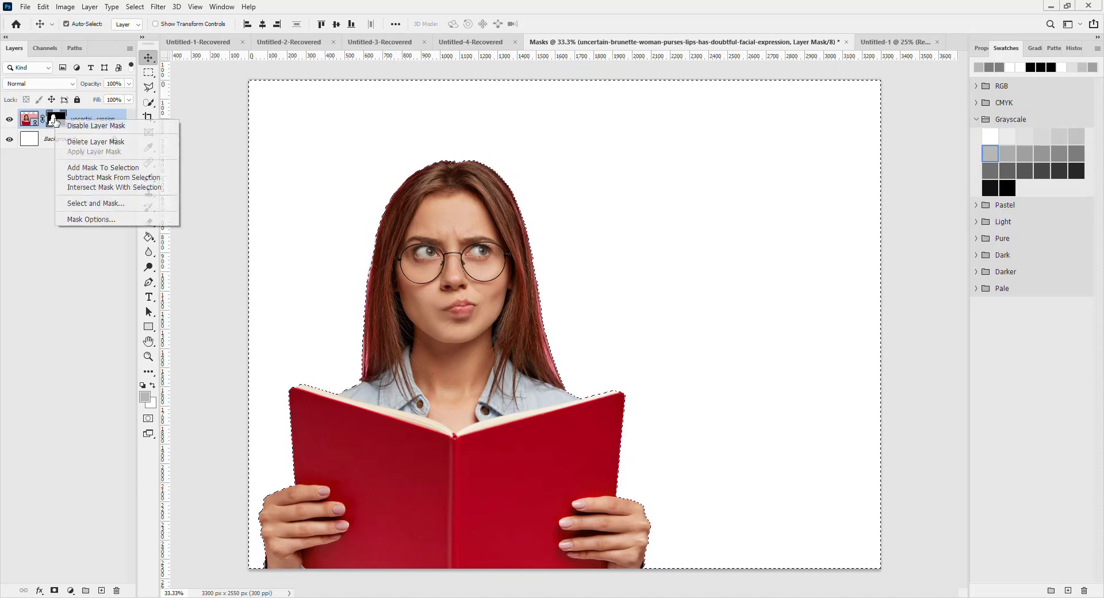
{"action": "left_click", "coordinate": [74, 128]}
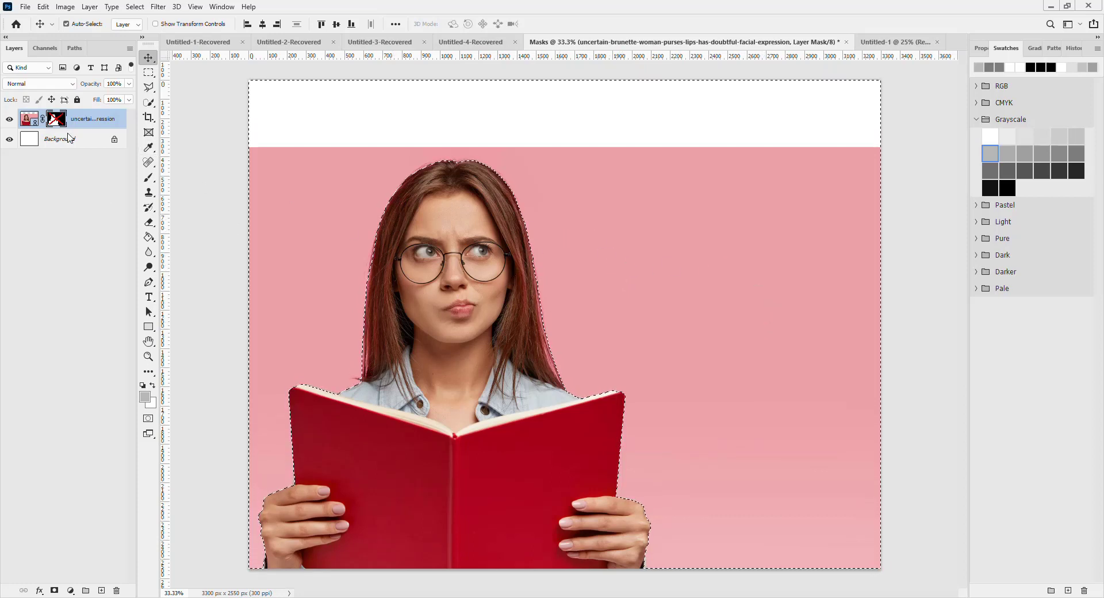
{"action": "right_click", "coordinate": [53, 119]}
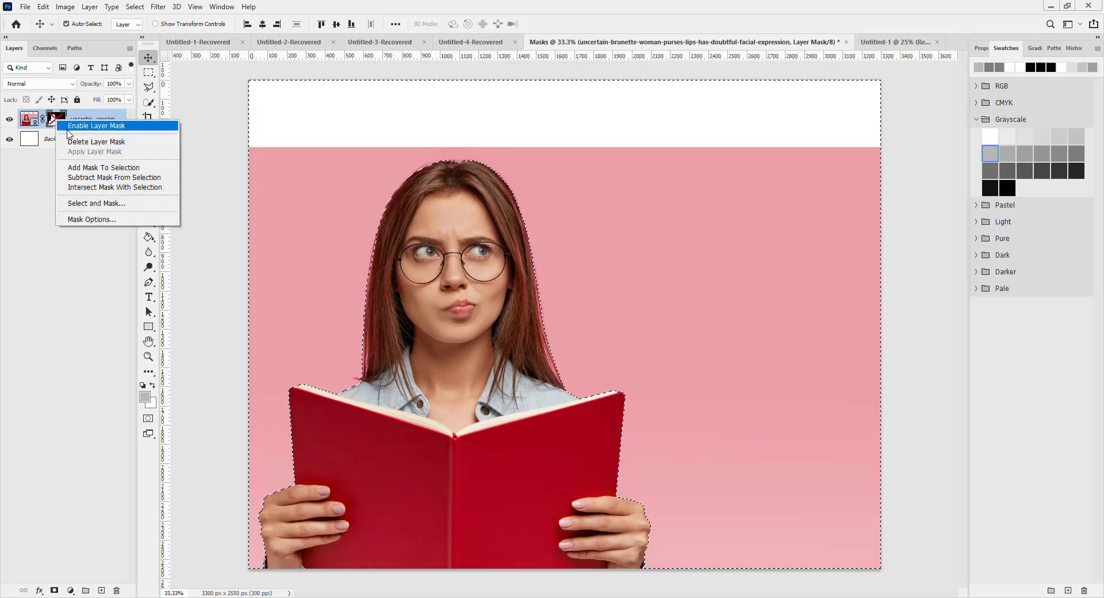
{"action": "left_click", "coordinate": [72, 125]}
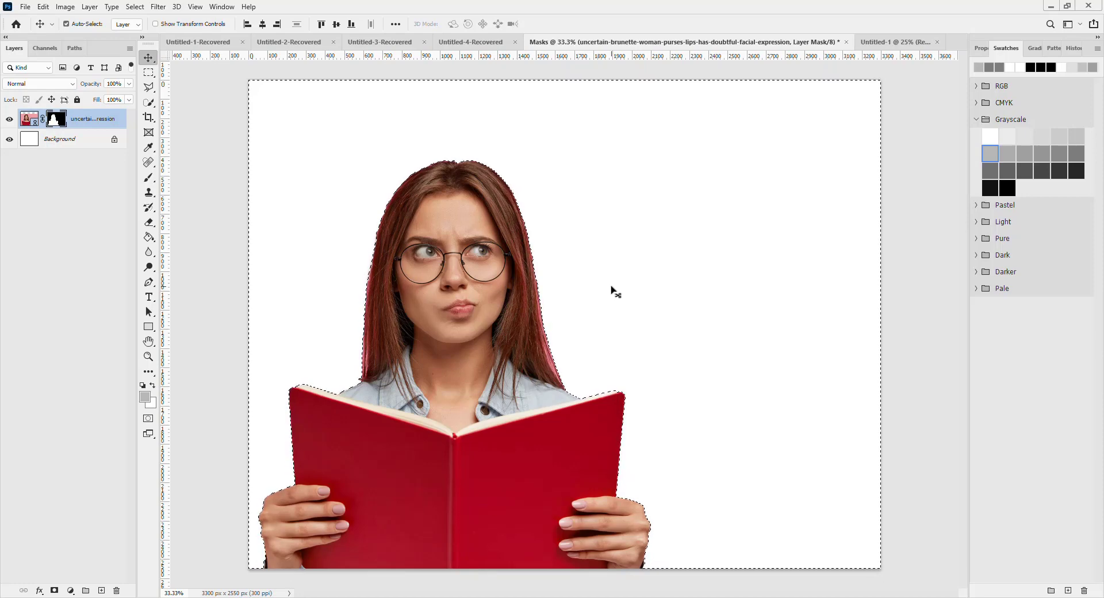
Try filling the selected outer area of the mask with the grey foreground colour, and undo the fill.
{"action": "key", "text": "ctrl+BackSpace"}
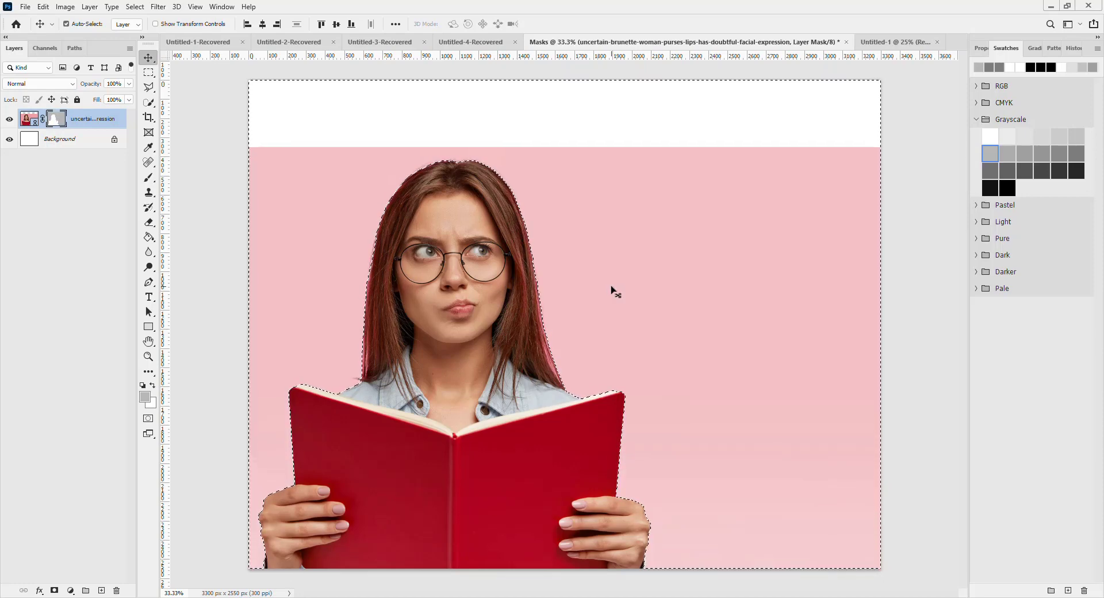
{"action": "key", "text": "ctrl"}
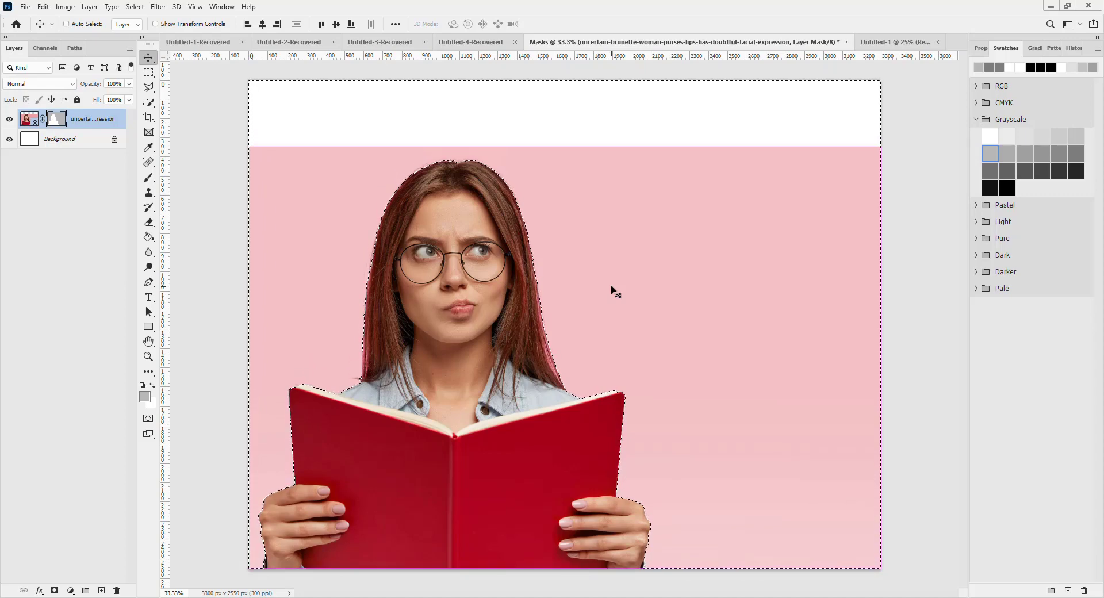
{"action": "key", "text": "ctrl+z"}
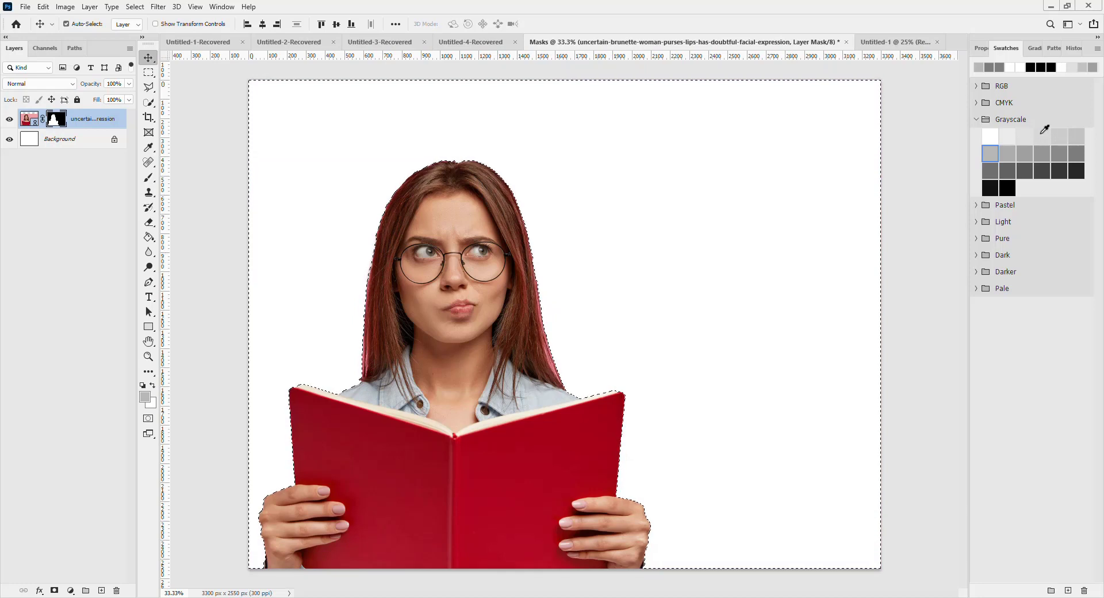
Choose a very light grey Grayscale swatch as foreground, try filling the mask's outer area with it, and undo the fill and deselection.
{"action": "left_click", "coordinate": [1041, 136]}
{"action": "left_click", "coordinate": [1027, 134]}
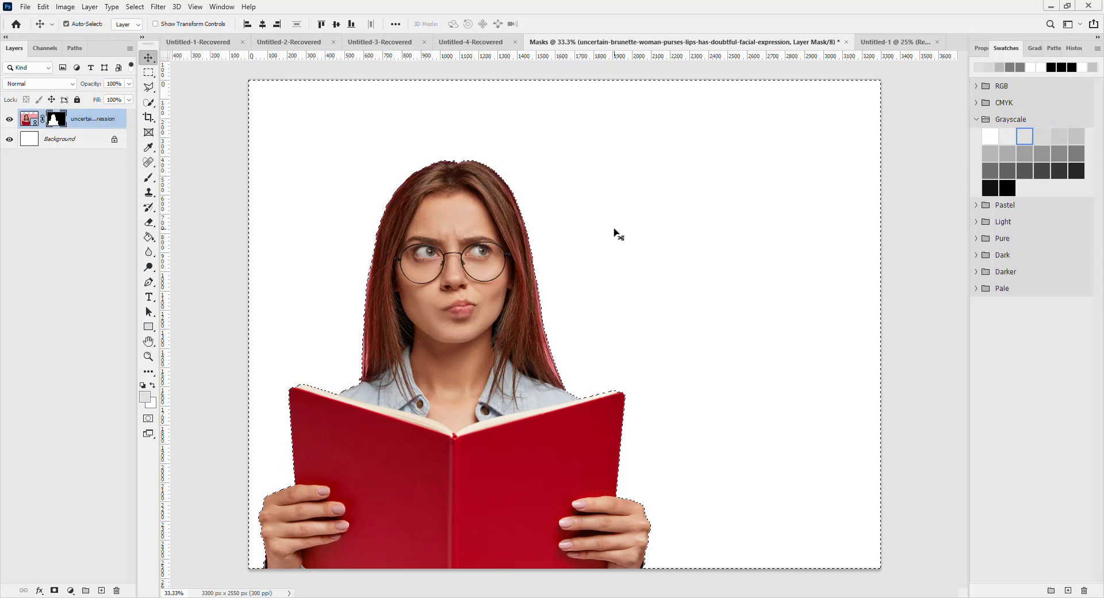
{"action": "key", "text": "alt+BackSpace"}
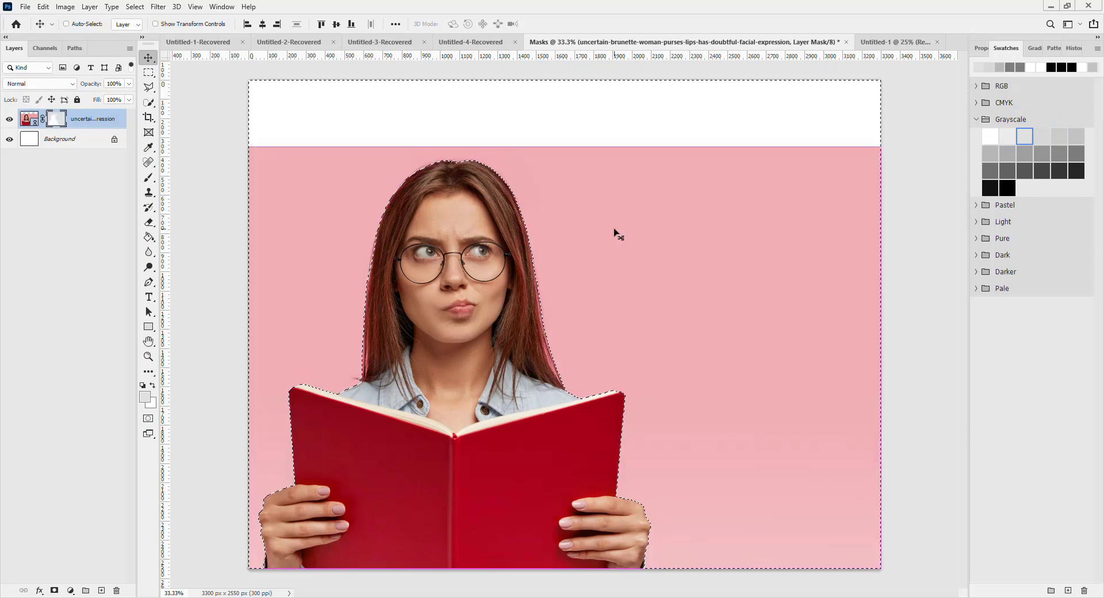
{"action": "key", "text": "ctrl+d"}
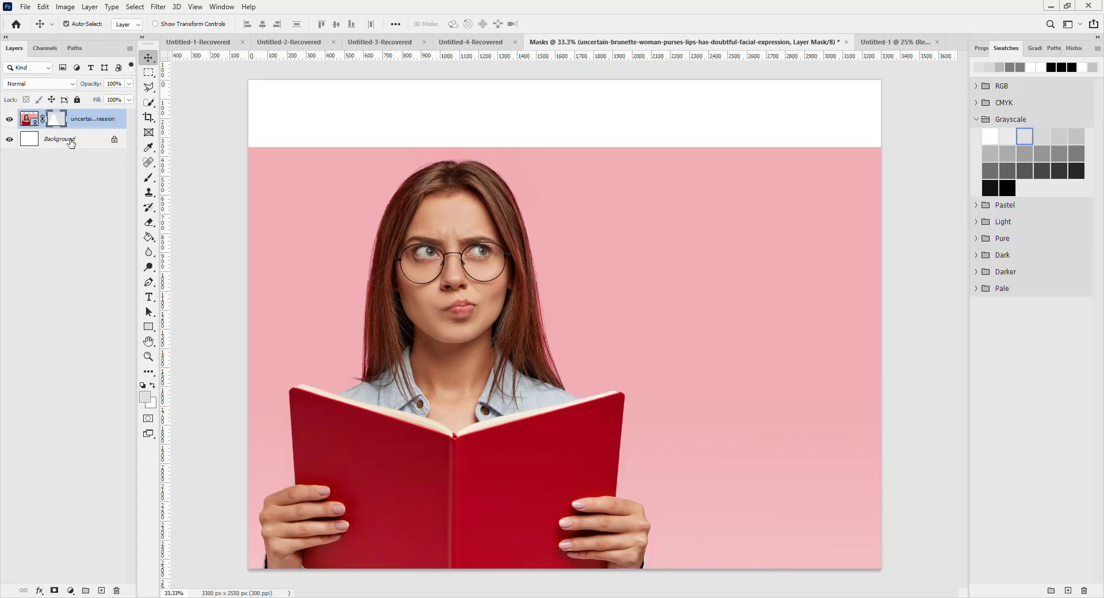
{"action": "key", "text": "ctrl+z"}
{"action": "key", "text": "ctrl+z"}
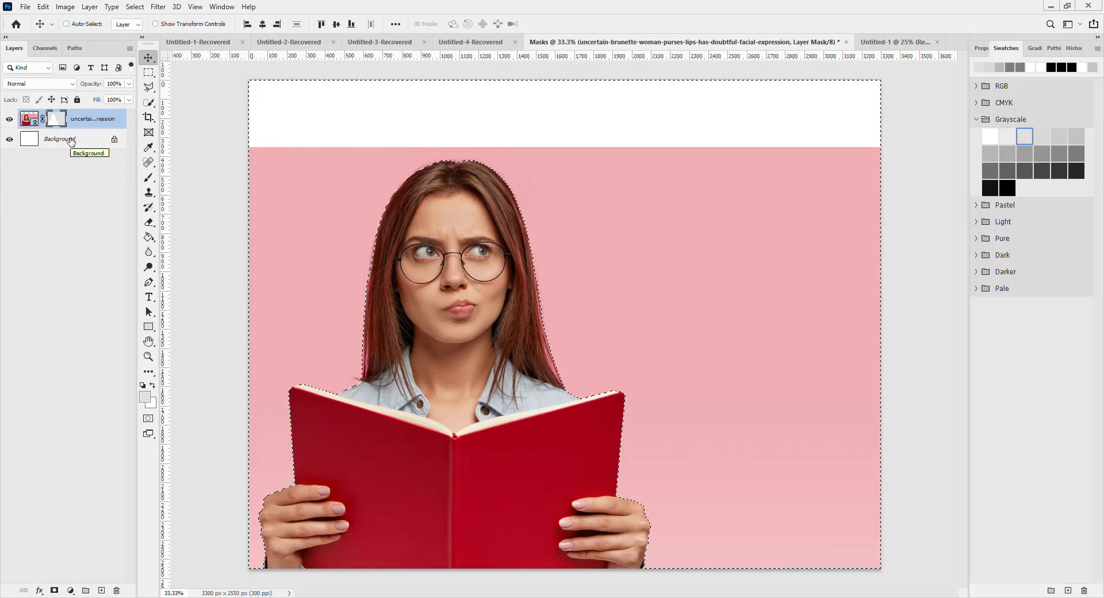
{"action": "key", "text": "ctrl"}
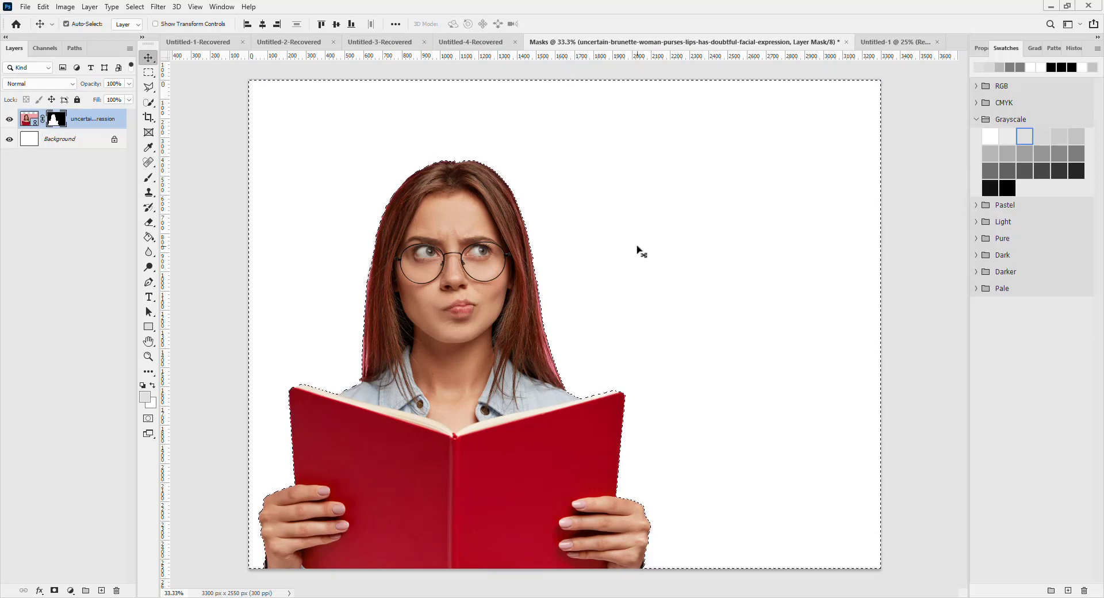
Paint the selected outer area of the photo's mask light grey with a 1300 px brush, and clear the selection.
{"action": "key", "text": "b"}
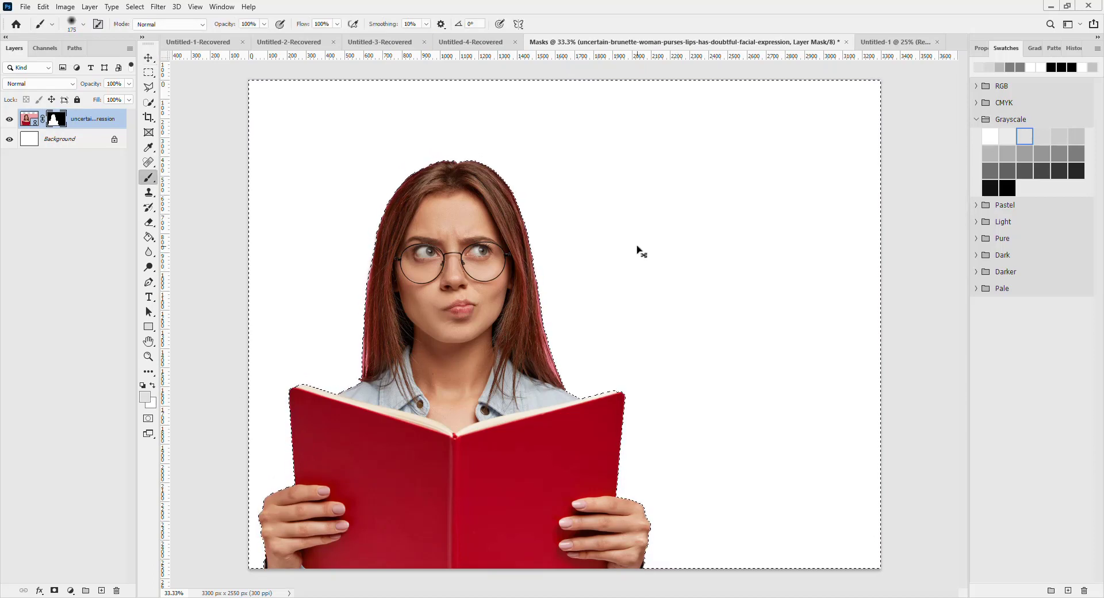
{"action": "key", "text": "bracketright"}
{"action": "key", "text": "bracketright"}
{"action": "key", "text": "bracketright"}
{"action": "key", "text": "bracketright"}
{"action": "key", "text": "bracketright"}
{"action": "key", "text": "bracketright"}
{"action": "key", "text": "bracketright"}
{"action": "key", "text": "bracketright"}
{"action": "key", "text": "bracketright"}
{"action": "key", "text": "bracketright"}
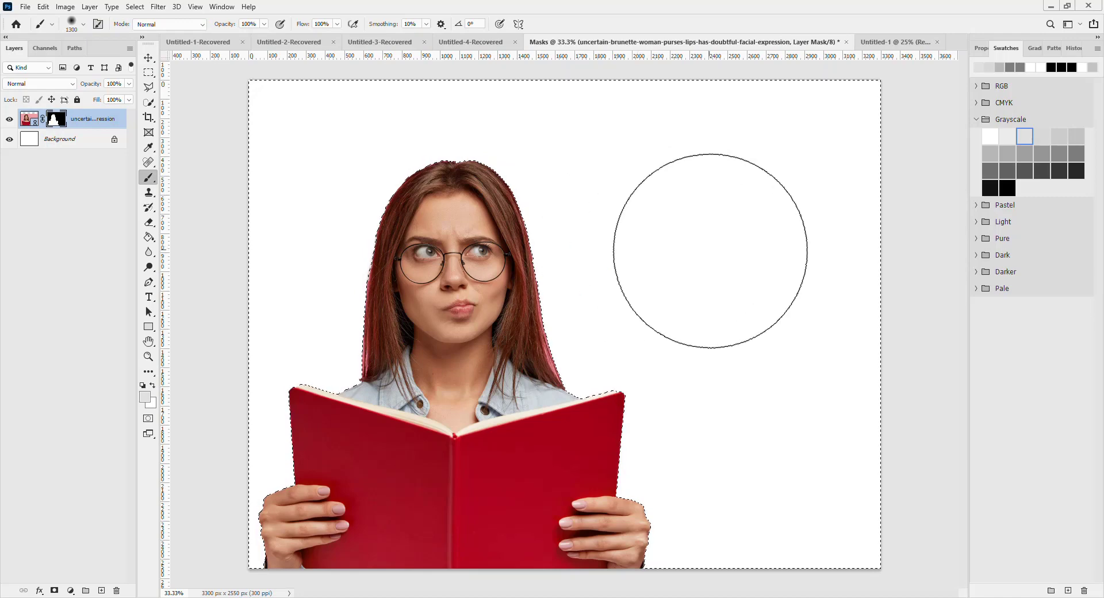
{"action": "left_click_drag", "start_coordinate": [711, 252], "coordinate": [751, 342]}
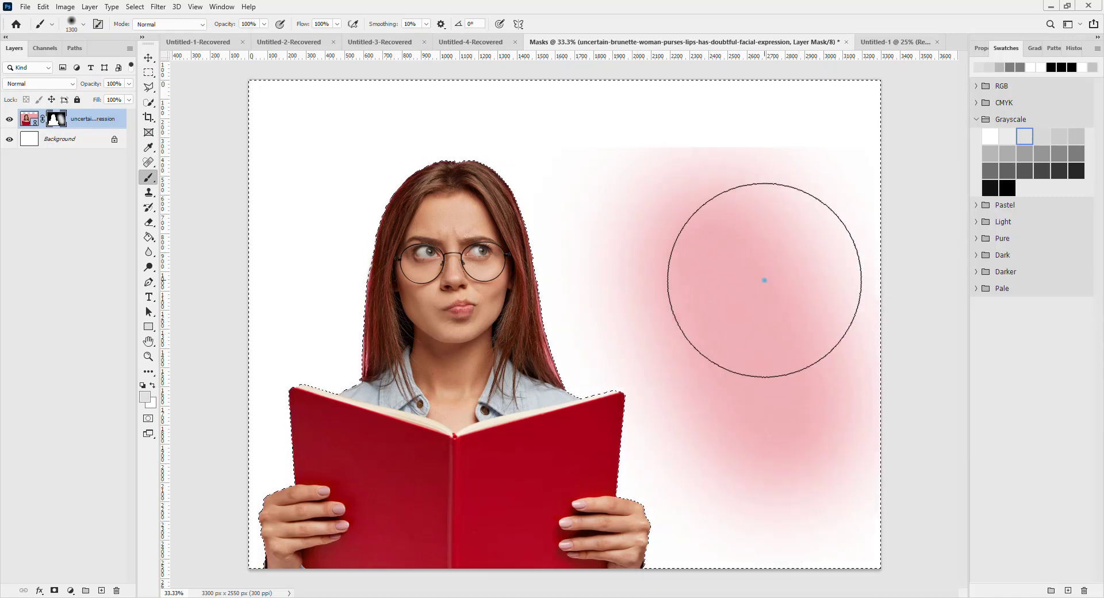
{"action": "mouse_move", "coordinate": [764, 280]}
{"action": "left_mouse_down"}
{"action": "mouse_move", "coordinate": [551, 280]}
{"action": "mouse_move", "coordinate": [581, 334]}
{"action": "mouse_move", "coordinate": [516, 249]}
{"action": "mouse_move", "coordinate": [366, 211]}
{"action": "mouse_move", "coordinate": [284, 295]}
{"action": "mouse_move", "coordinate": [355, 249]}
{"action": "mouse_move", "coordinate": [490, 416]}
{"action": "mouse_move", "coordinate": [322, 503]}
{"action": "mouse_move", "coordinate": [361, 464]}
{"action": "mouse_move", "coordinate": [304, 419]}
{"action": "mouse_move", "coordinate": [673, 425]}
{"action": "mouse_move", "coordinate": [678, 470]}
{"action": "mouse_move", "coordinate": [807, 470]}
{"action": "mouse_move", "coordinate": [781, 480]}
{"action": "mouse_move", "coordinate": [862, 443]}
{"action": "mouse_move", "coordinate": [649, 522]}
{"action": "mouse_move", "coordinate": [837, 284]}
{"action": "mouse_move", "coordinate": [745, 235]}
{"action": "mouse_move", "coordinate": [882, 233]}
{"action": "mouse_move", "coordinate": [826, 415]}
{"action": "mouse_move", "coordinate": [733, 441]}
{"action": "mouse_move", "coordinate": [731, 498]}
{"action": "left_mouse_up"}
{"action": "key", "text": "ctrl+d"}
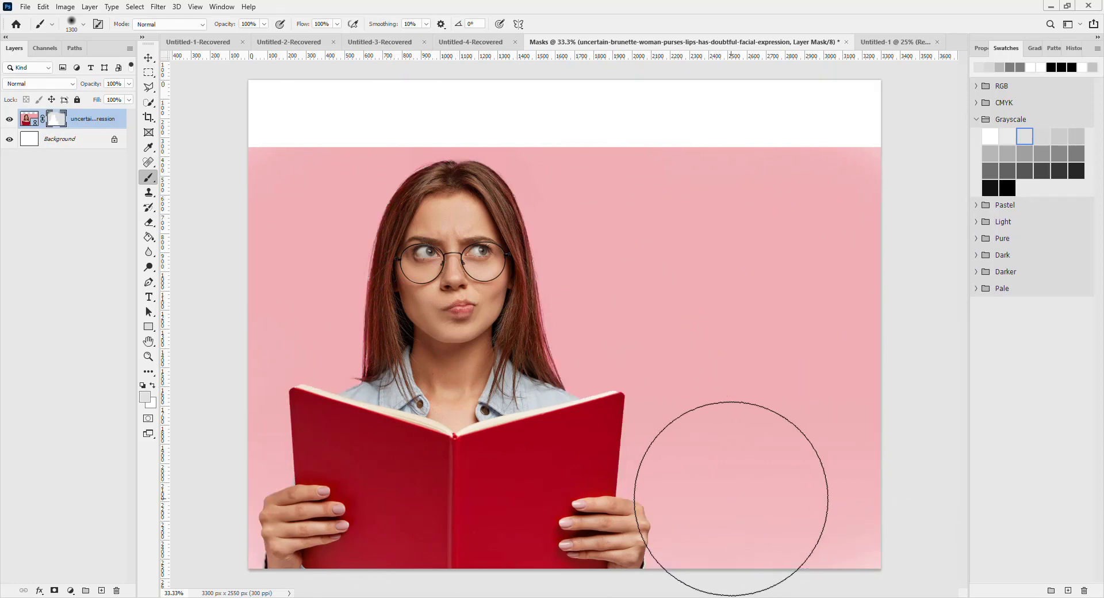
Disable the photo's layer mask to compare with the unmasked picture, and enable it again.
{"action": "key", "text": "v"}
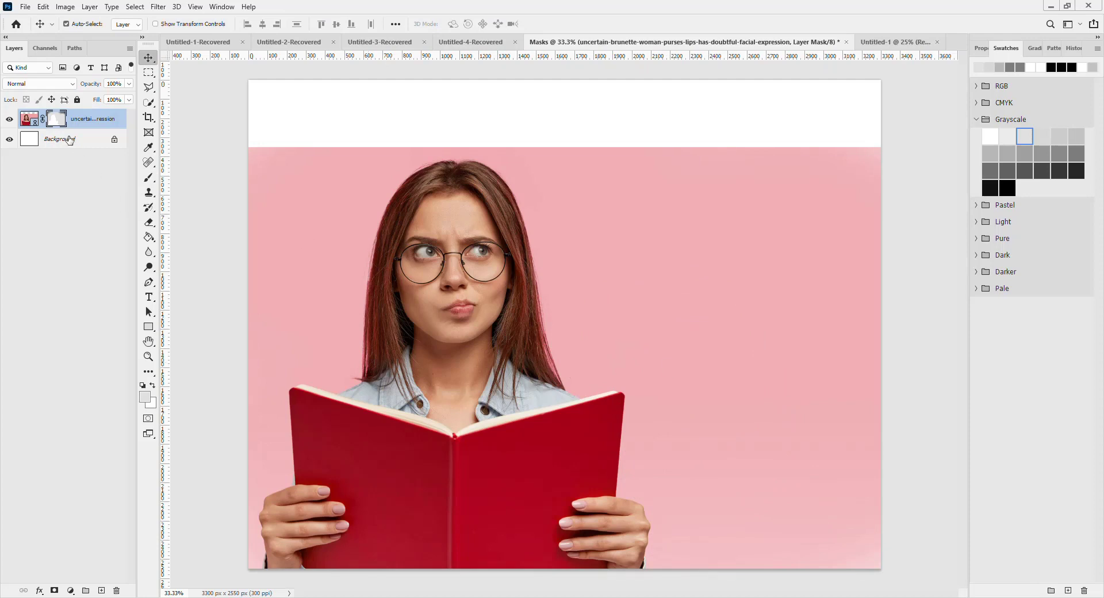
{"action": "right_click", "coordinate": [56, 123]}
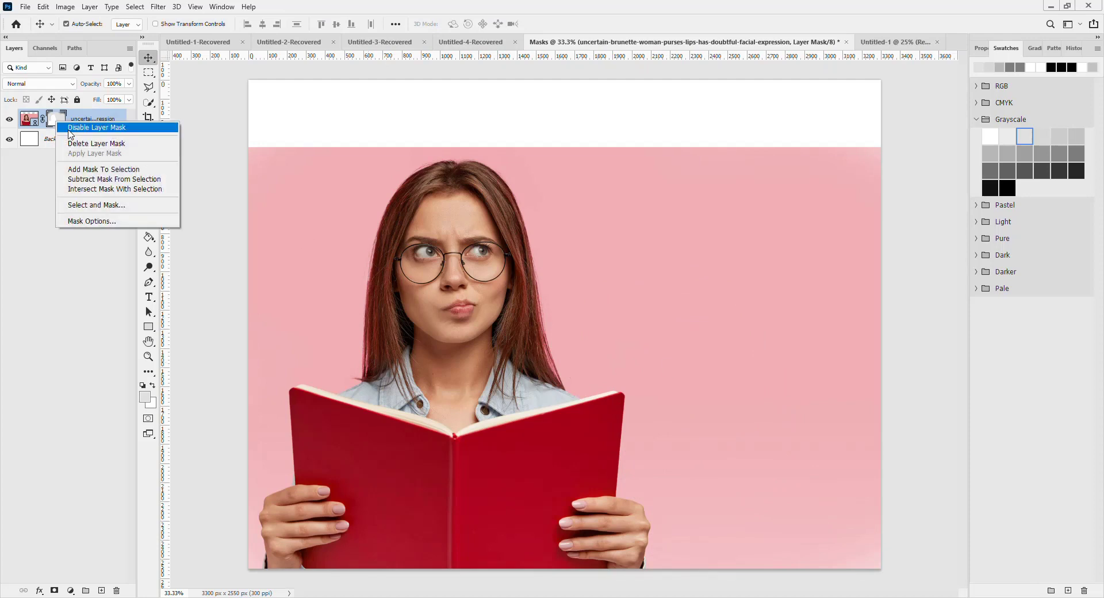
{"action": "left_click", "coordinate": [69, 128]}
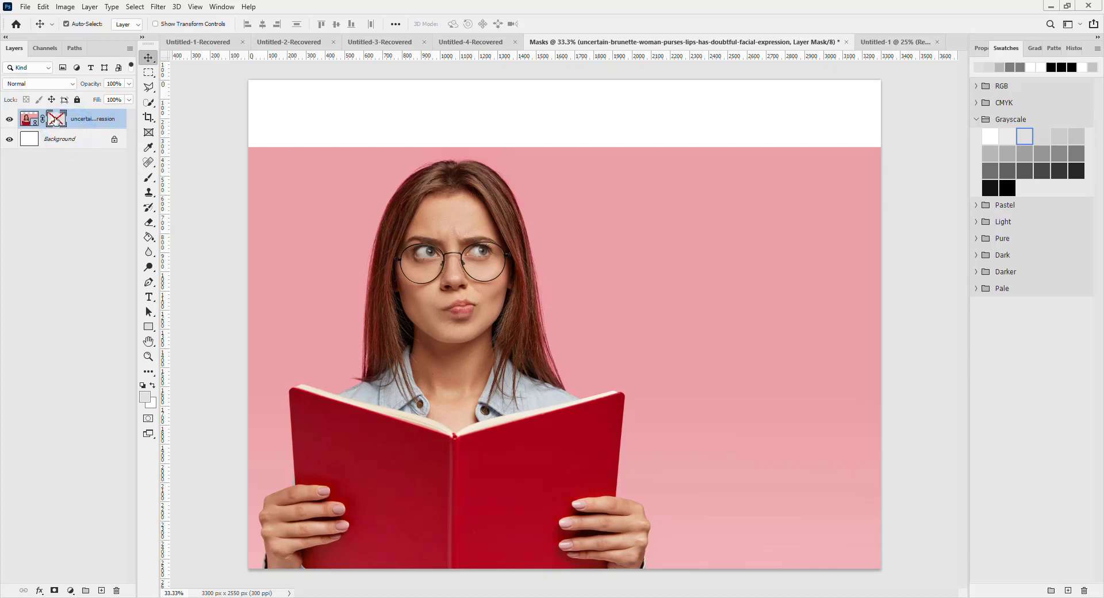
{"action": "right_click", "coordinate": [54, 121]}
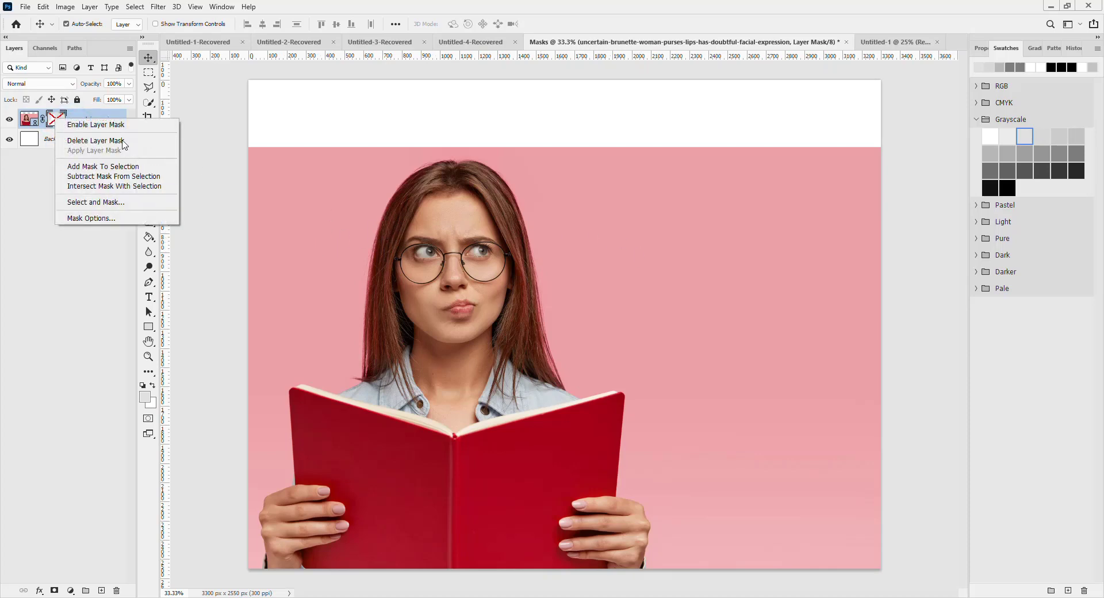
{"action": "left_click", "coordinate": [107, 125]}
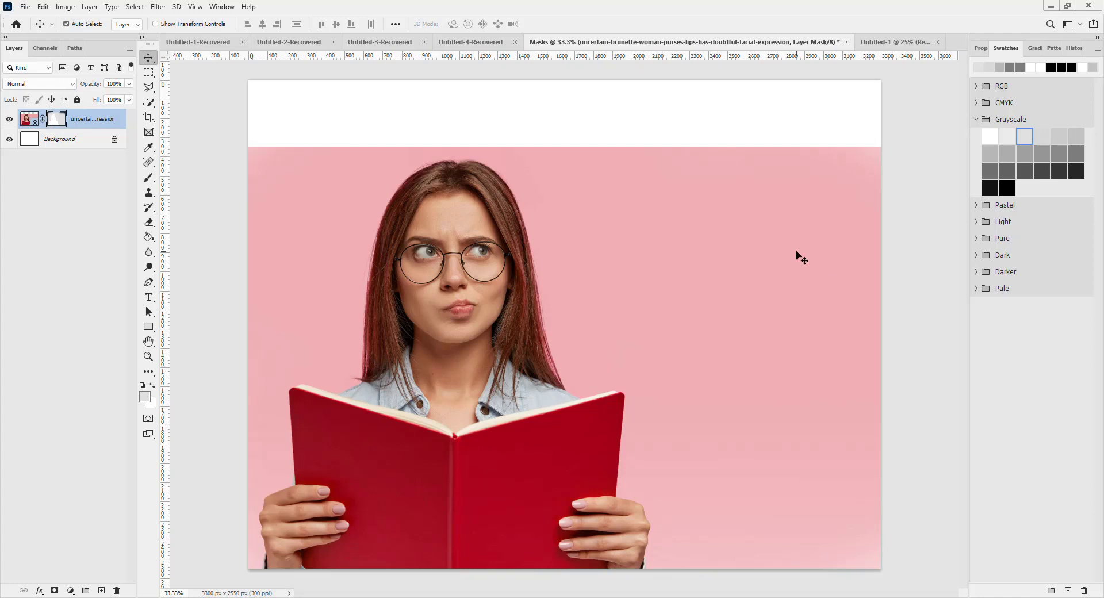
Move the masked photo up on the canvas and delete its layer.
{"action": "left_click_drag", "start_coordinate": [658, 248], "coordinate": [658, 217]}
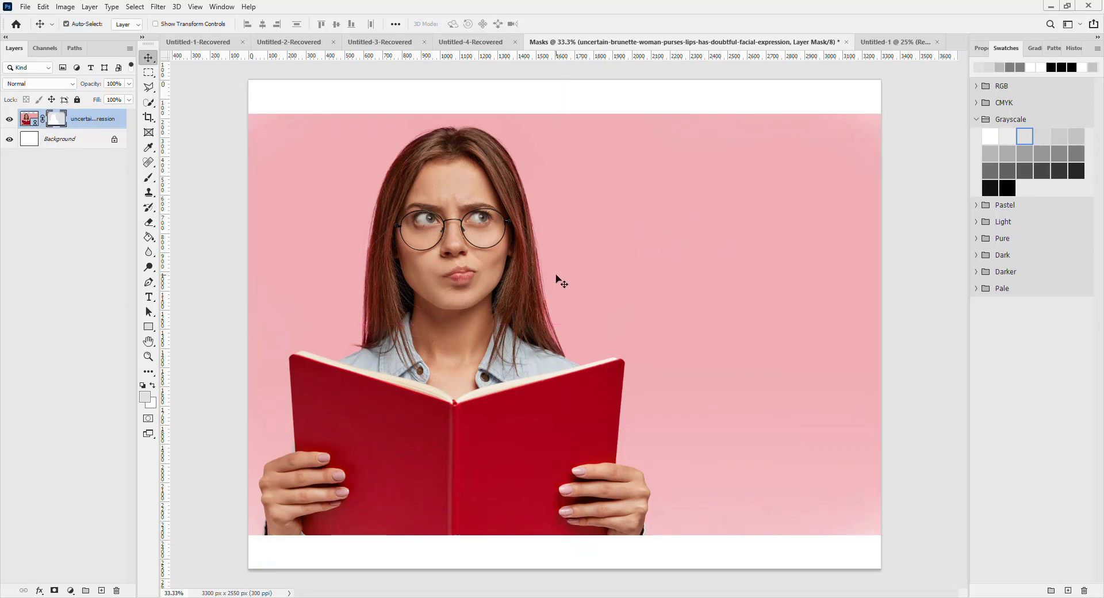
{"action": "key", "text": "Delete"}
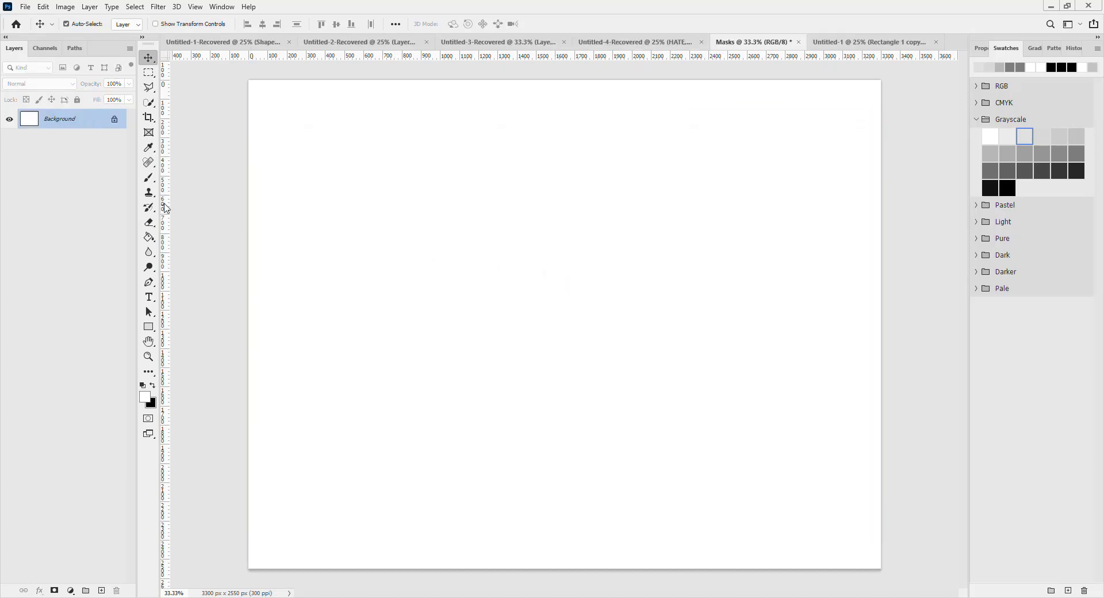
Draw a light grey circle about 1251 px wide with the Ellipse tool, and move it to about X 999 px, Y 558 px.
{"action": "left_click", "coordinate": [155, 331]}
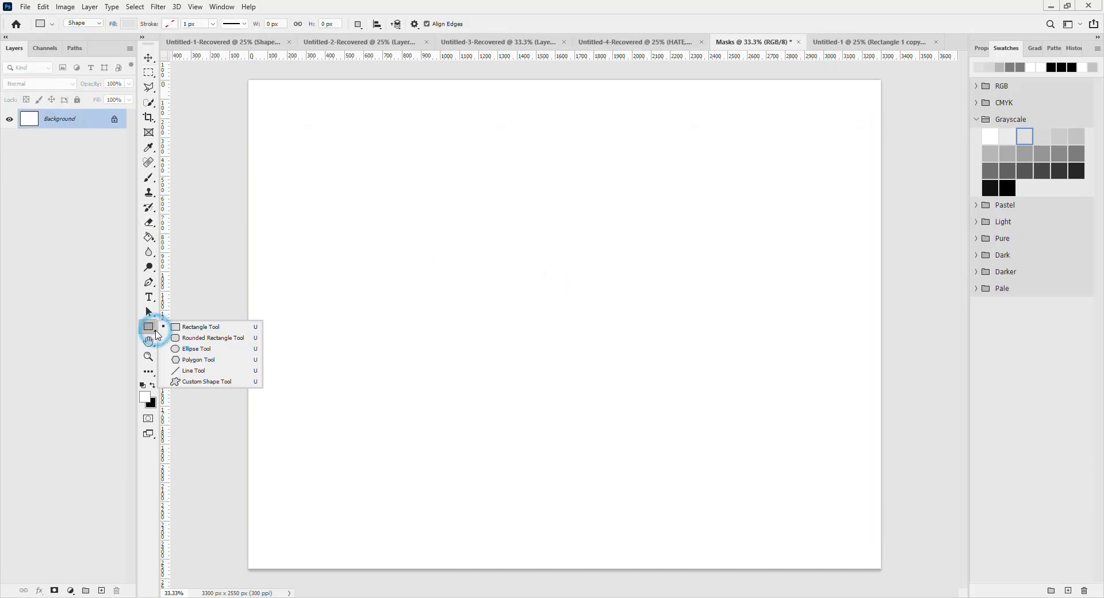
{"action": "left_click", "coordinate": [199, 349]}
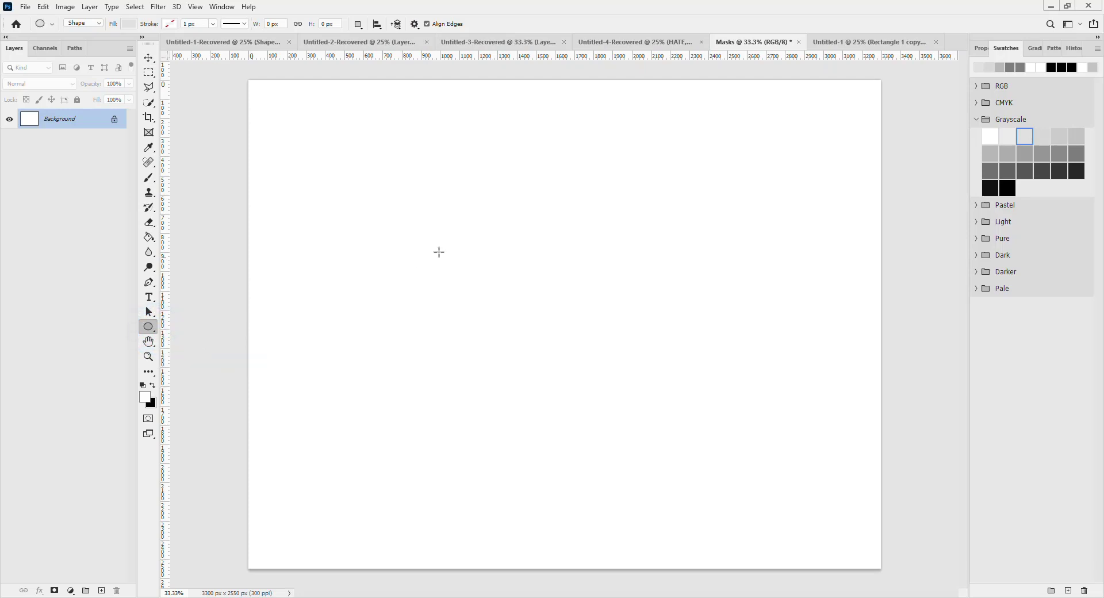
{"action": "left_click_drag", "start_coordinate": [431, 207], "coordinate": [738, 447]}
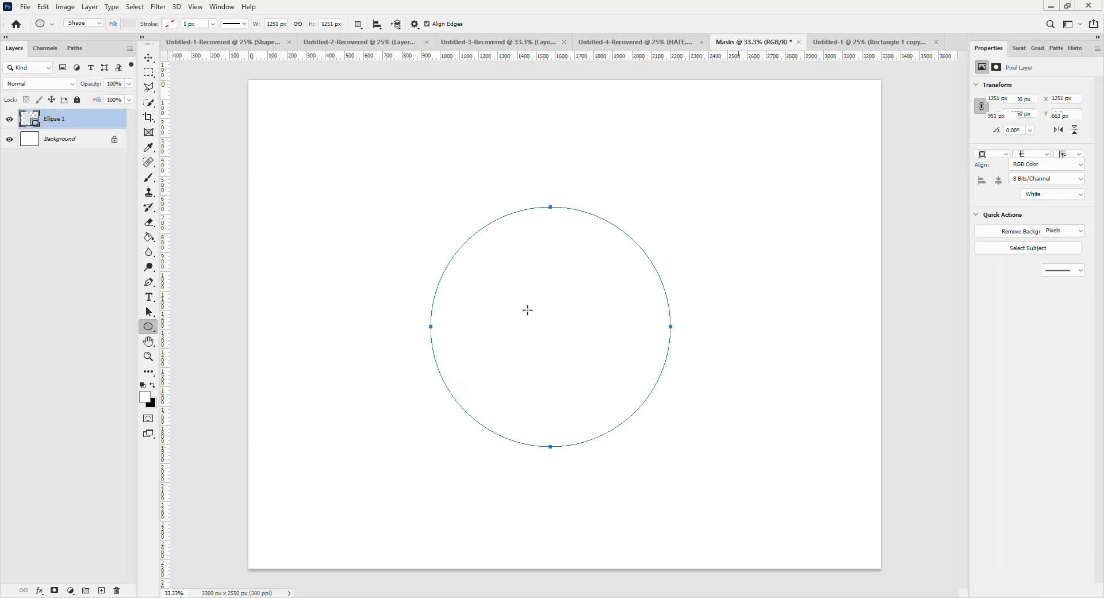
{"action": "key", "text": "v"}
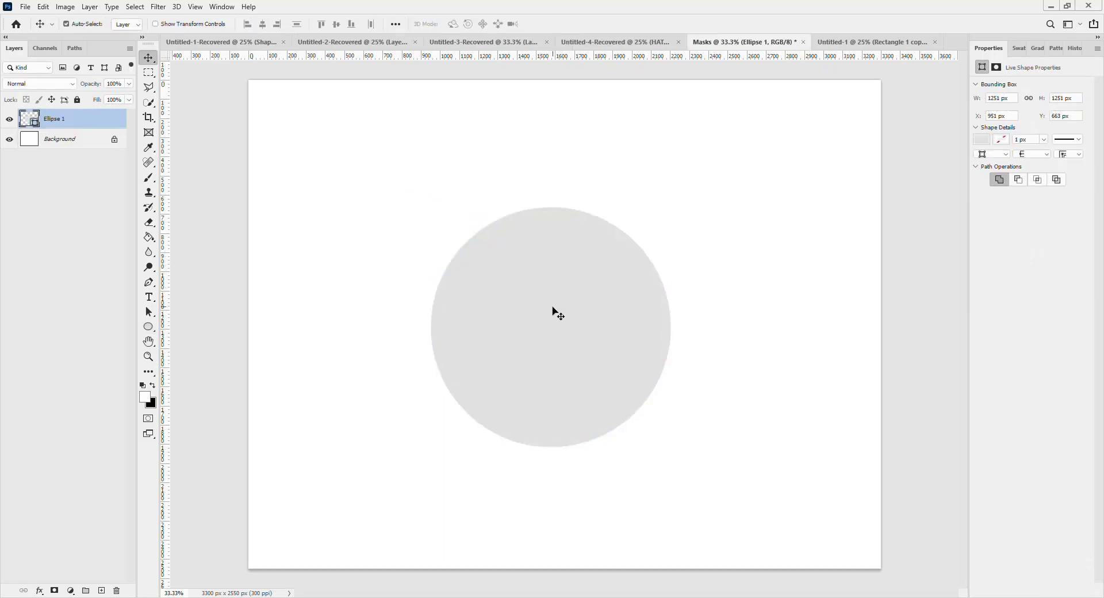
{"action": "left_click_drag", "start_coordinate": [550, 304], "coordinate": [562, 285]}
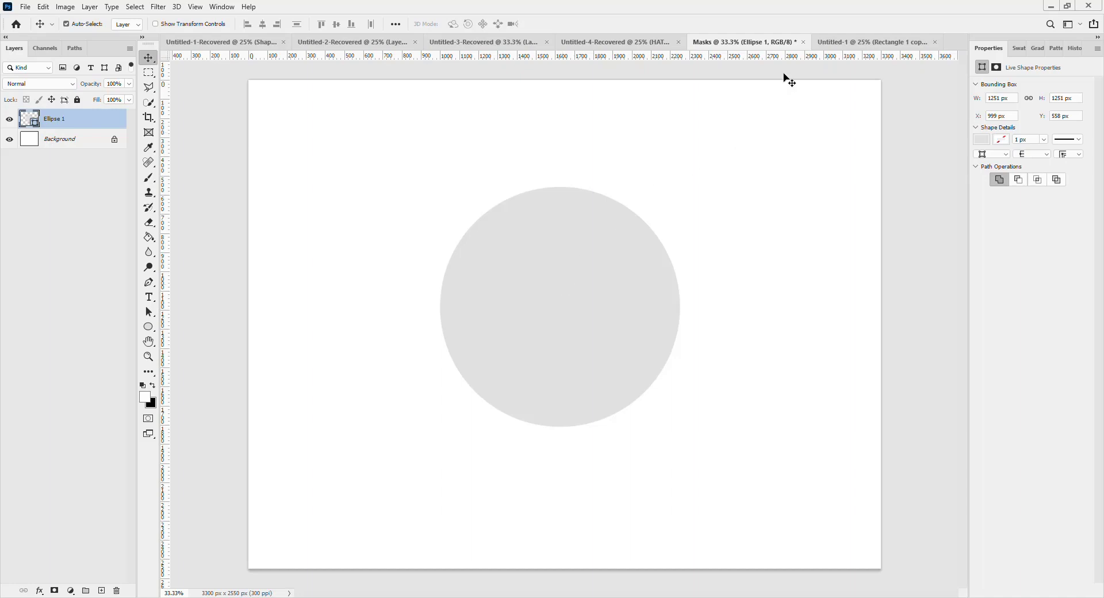
Switch to the Untitled-1 document and select the black, white and light grey rectangles in turn.
{"action": "left_click", "coordinate": [830, 43]}
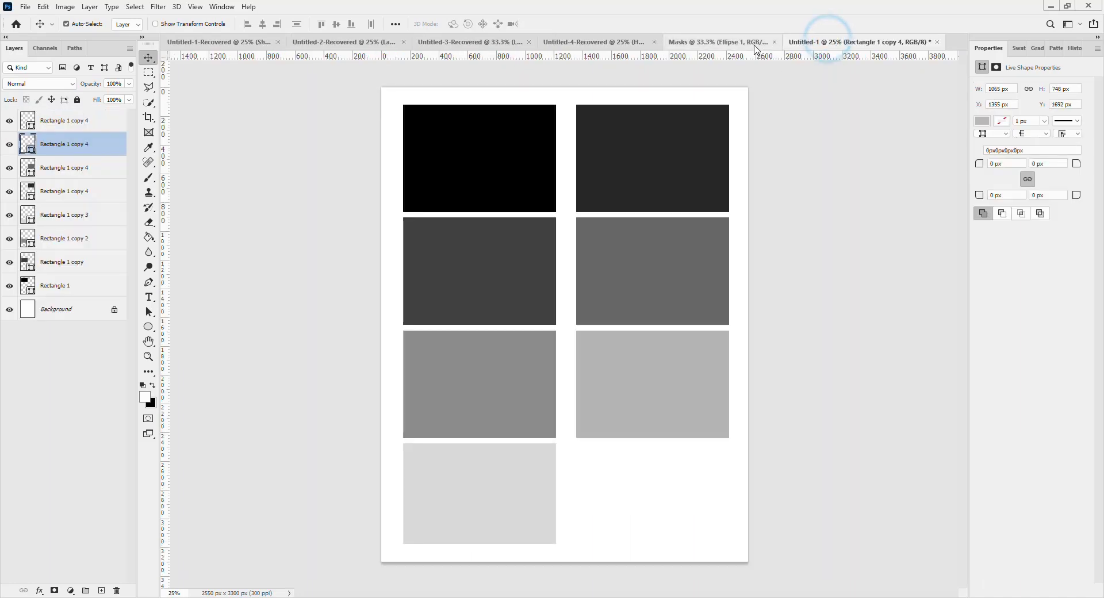
{"action": "left_click", "coordinate": [479, 159]}
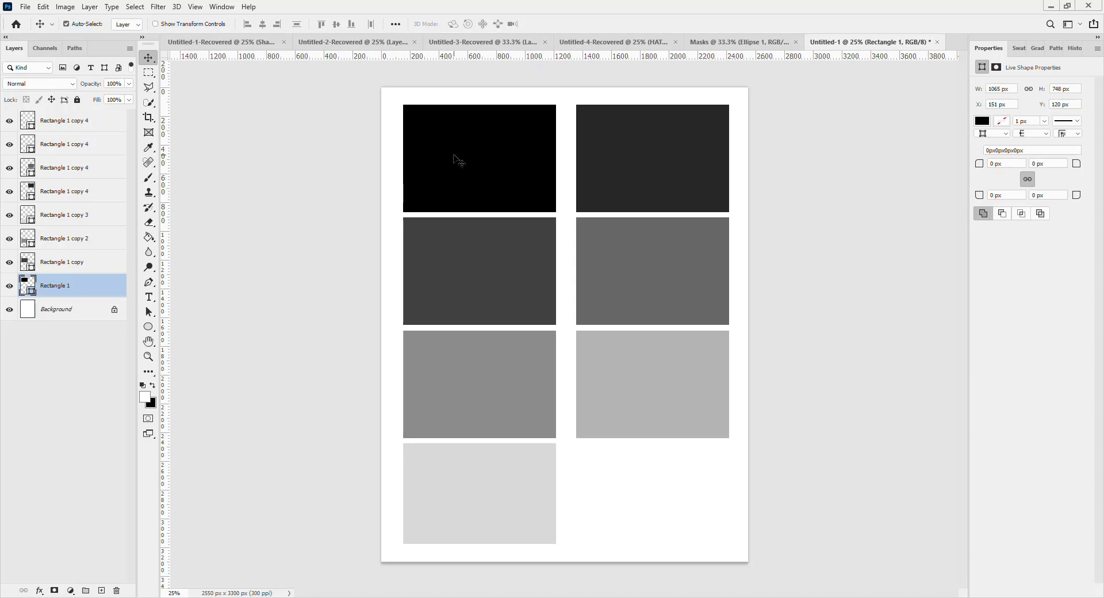
{"action": "left_click", "coordinate": [623, 493]}
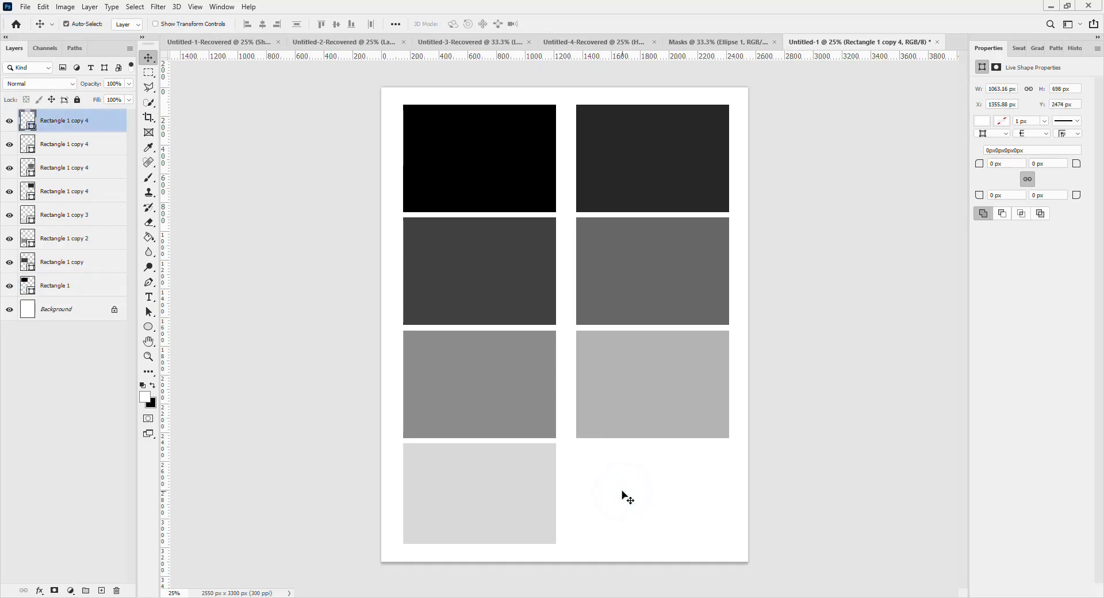
{"action": "left_click", "coordinate": [489, 498]}
{"action": "left_click", "coordinate": [700, 363]}
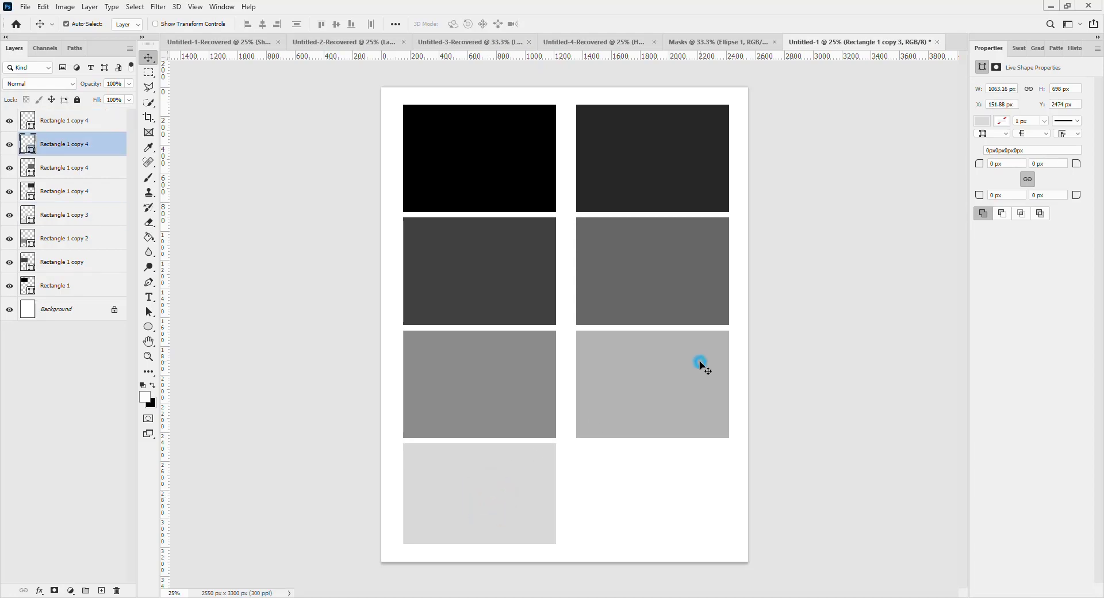
Try moving the medium grey rectangle in the third row toward the page centre, and undo the move.
{"action": "left_click_drag", "start_coordinate": [509, 377], "coordinate": [602, 284]}
{"action": "left_click", "coordinate": [602, 284]}
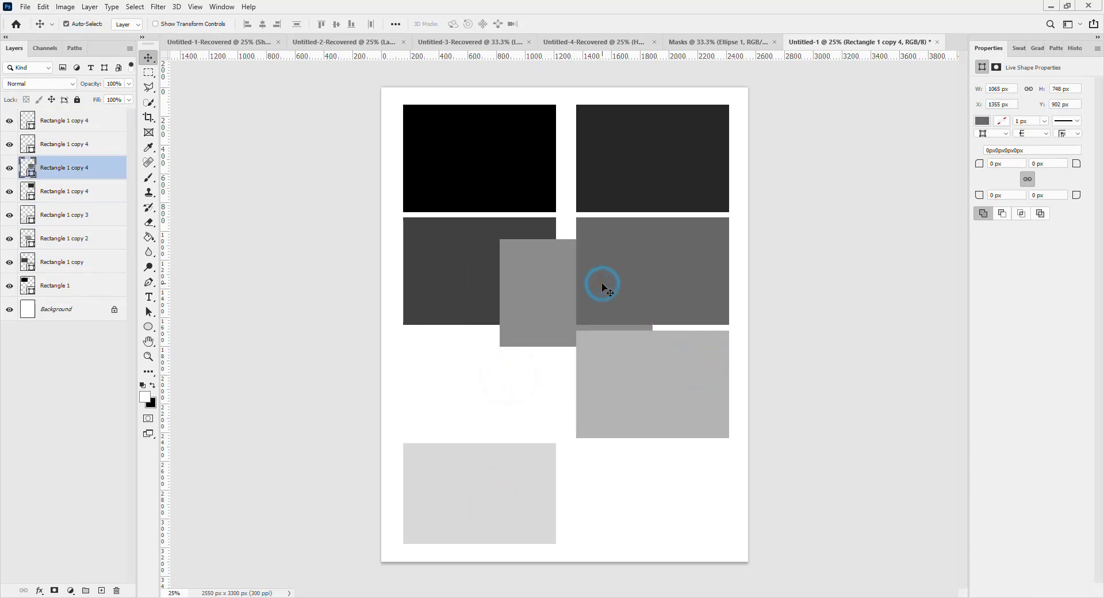
{"action": "key", "text": "ctrl+z"}
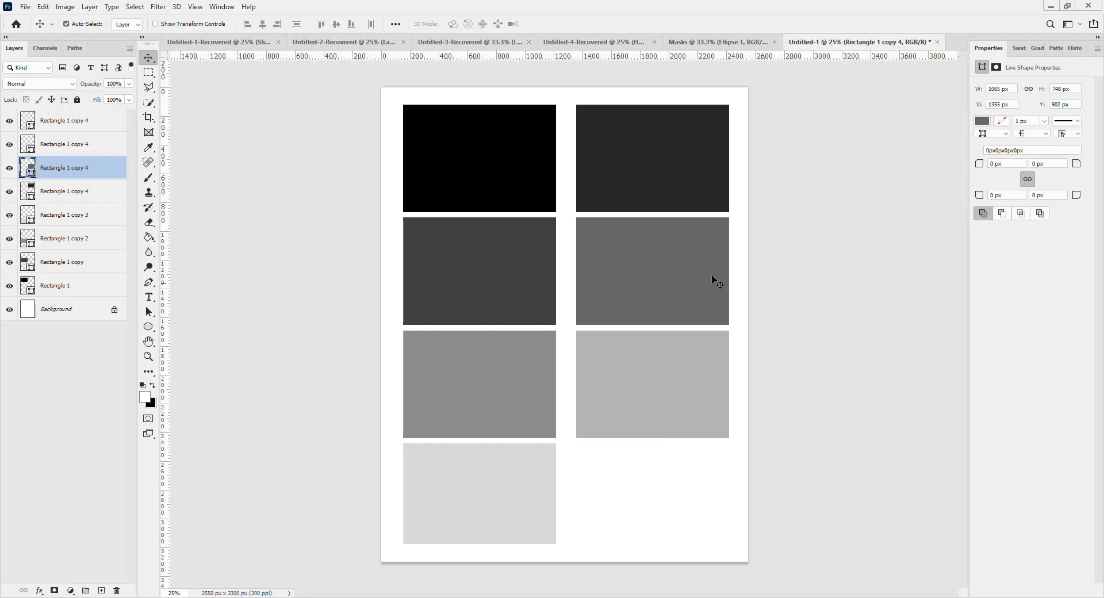
Clear the layer selection and select the rectangles one by one from near-black through the greys to white.
{"action": "left_click", "coordinate": [829, 322]}
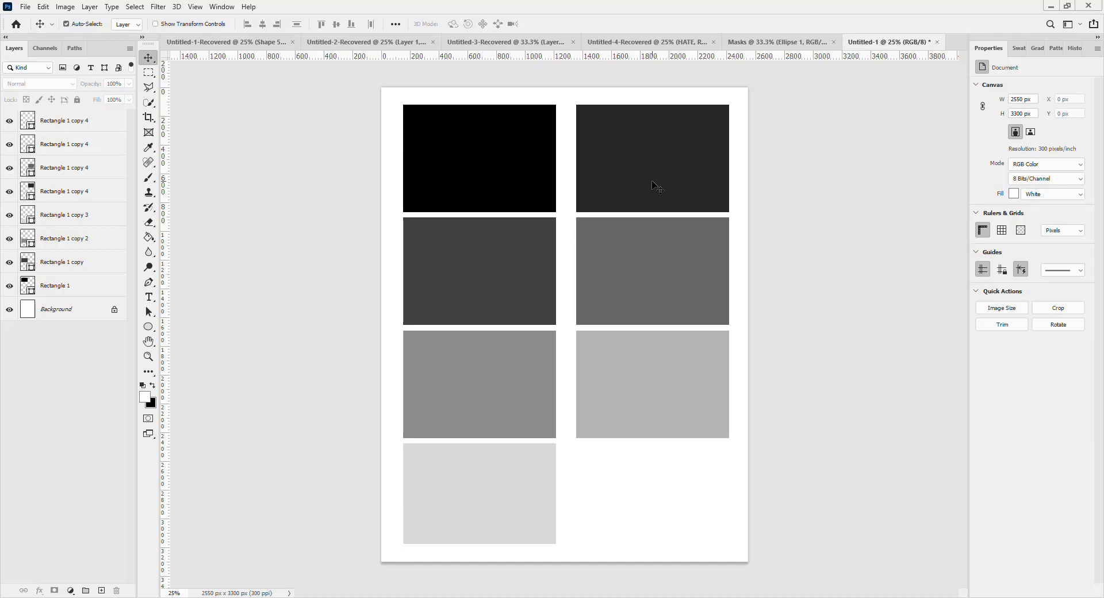
{"action": "left_click", "coordinate": [636, 157]}
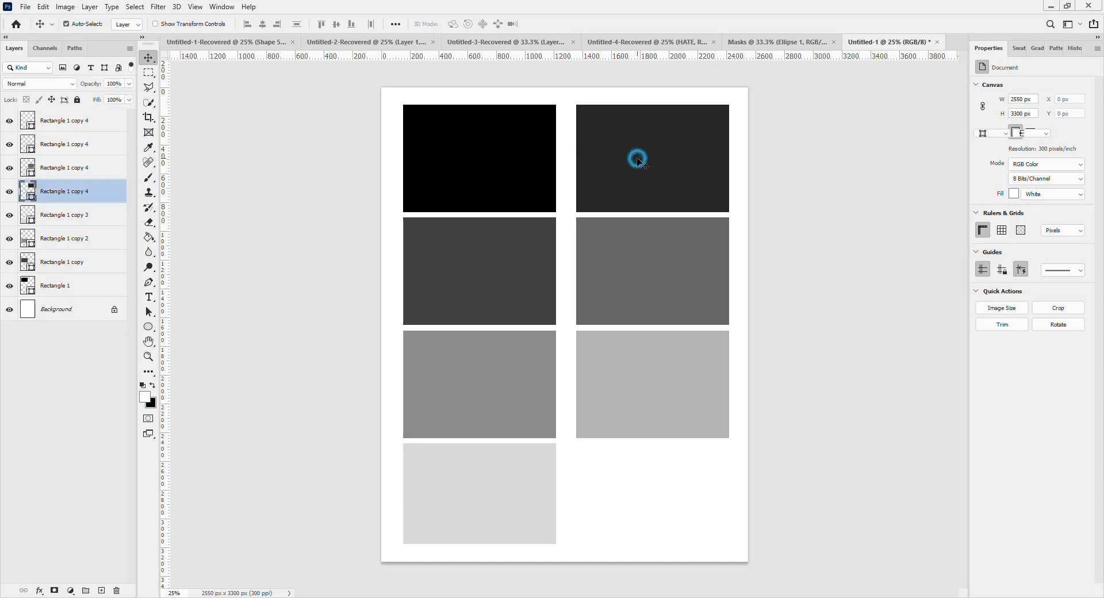
{"action": "left_click", "coordinate": [529, 251]}
{"action": "left_click", "coordinate": [602, 256]}
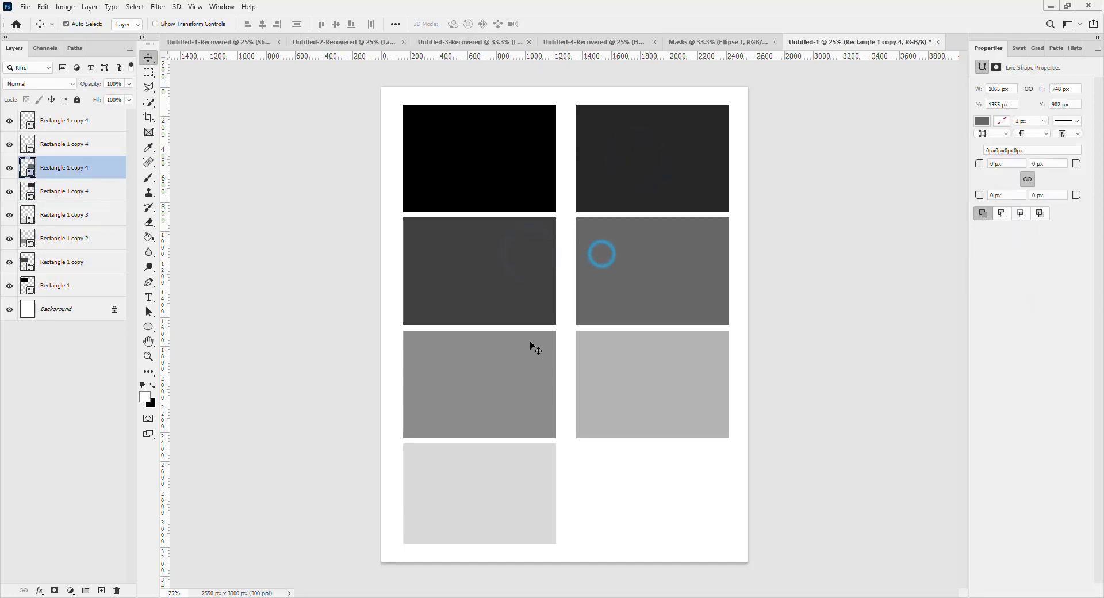
{"action": "left_click", "coordinate": [507, 370]}
{"action": "left_click", "coordinate": [621, 371]}
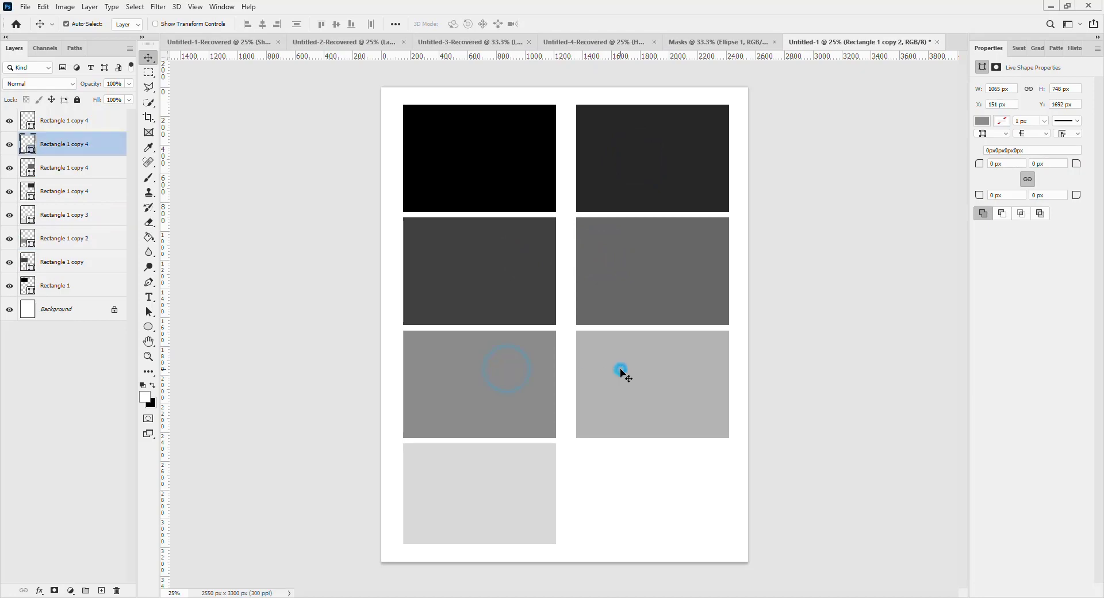
{"action": "left_click", "coordinate": [526, 489]}
{"action": "left_click", "coordinate": [642, 491]}
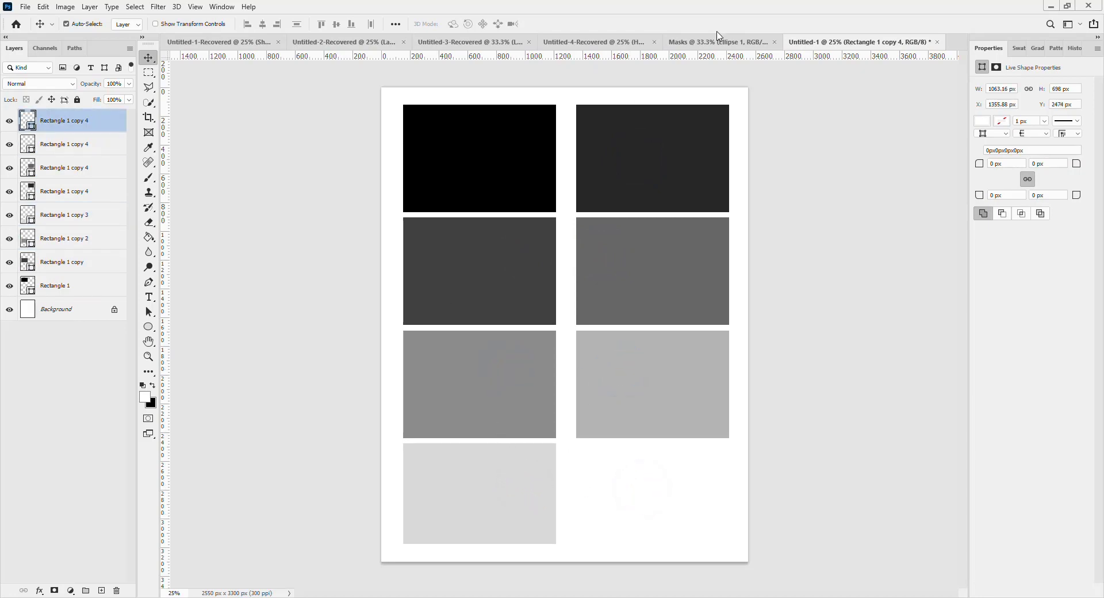
Return to the Masks document, view the blending modes for the circle's layer without changing the mode, and deselect the layer.
{"action": "left_click", "coordinate": [717, 42]}
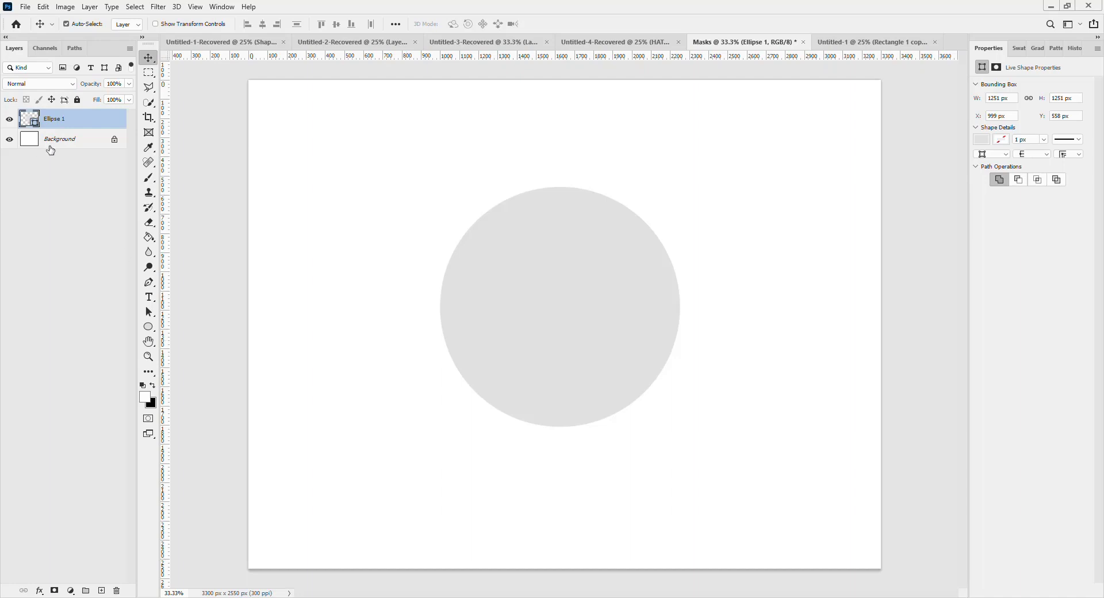
{"action": "left_click", "coordinate": [67, 86]}
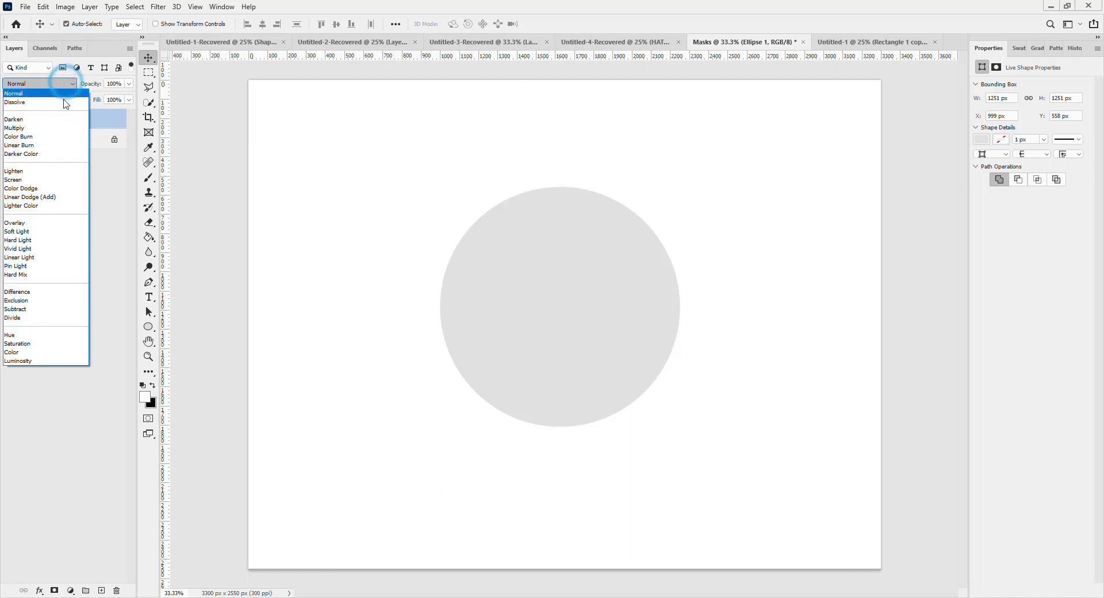
{"action": "left_click", "coordinate": [272, 277]}
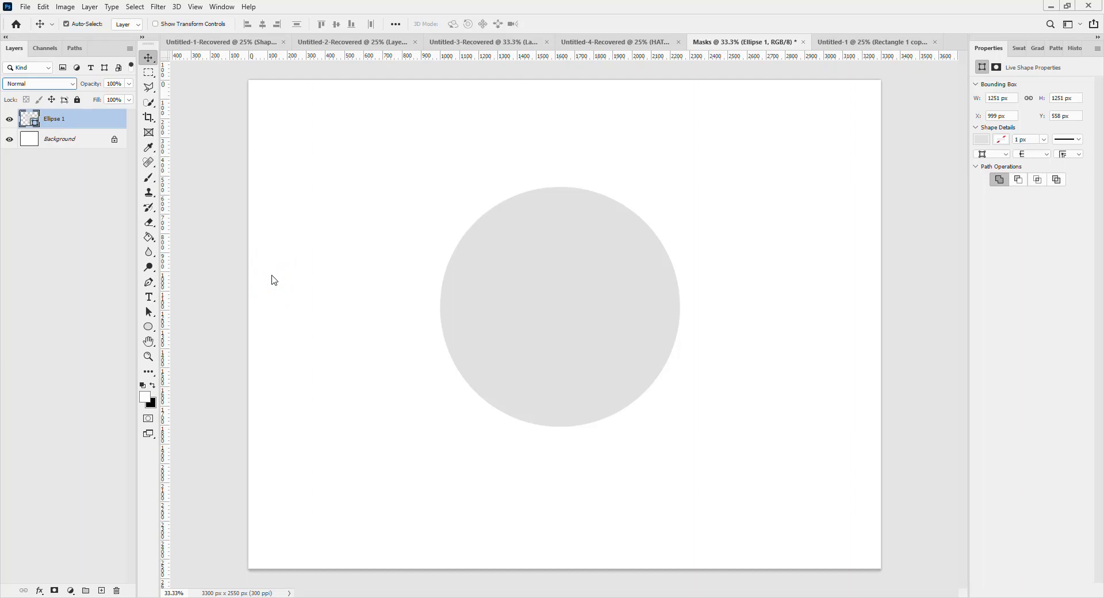
{"action": "left_click", "coordinate": [93, 277]}
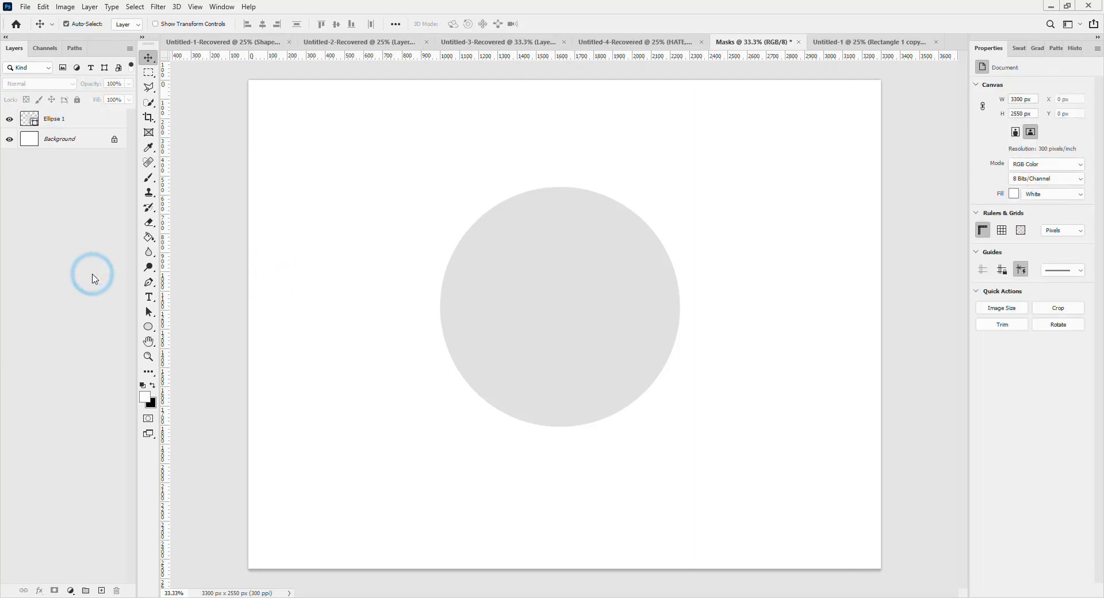
{"action": "left_click", "coordinate": [89, 361]}
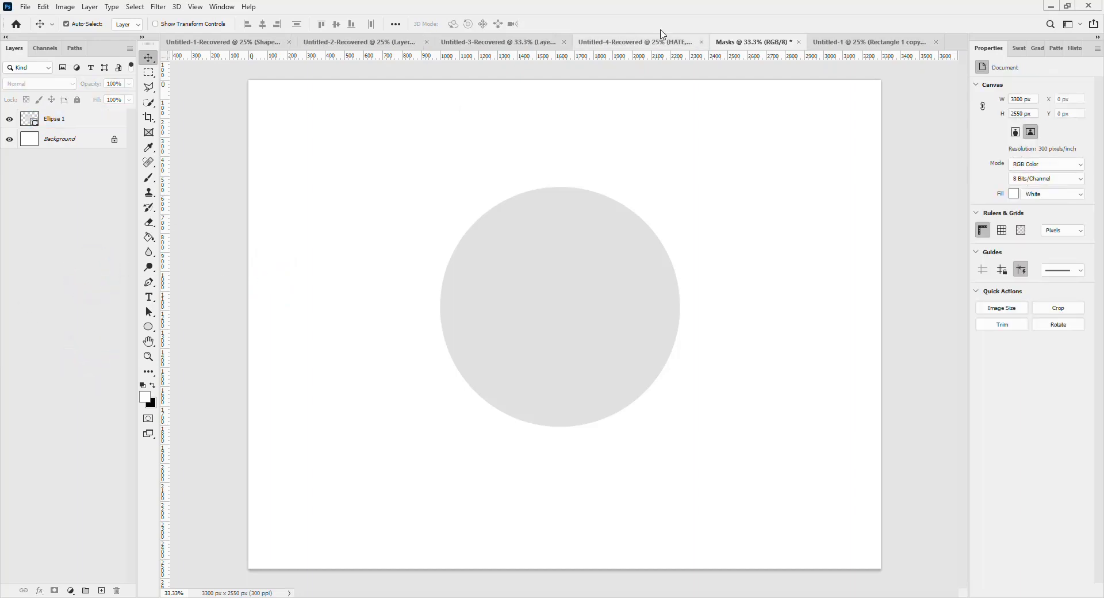
Review the grey rectangles in Untitled-1 once more, return to the Masks document and delete the grey circle.
{"action": "left_click", "coordinate": [839, 41]}
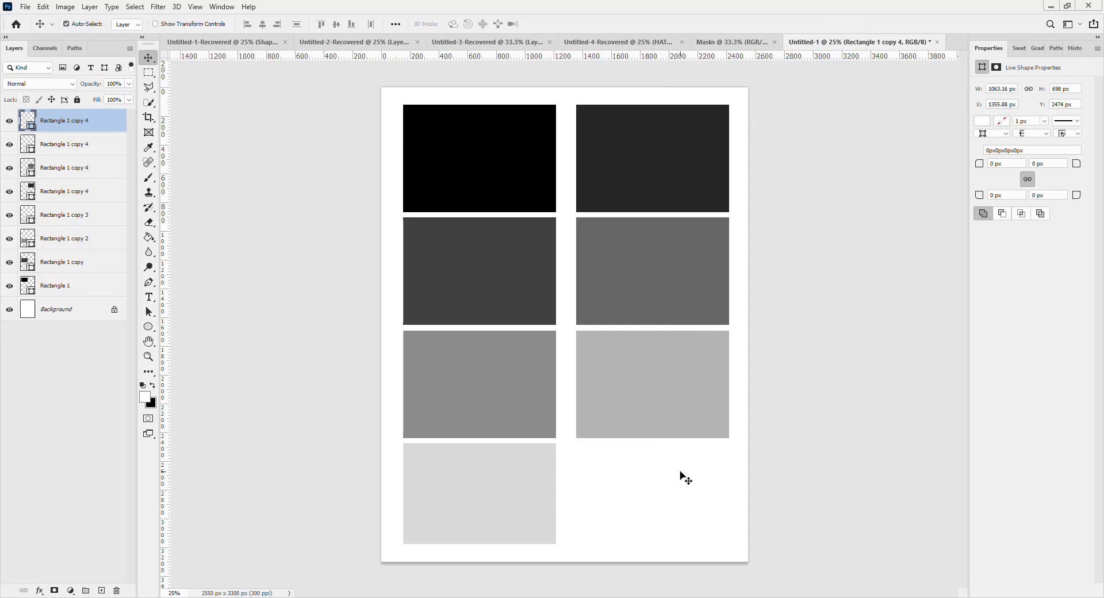
{"action": "left_click", "coordinate": [738, 41]}
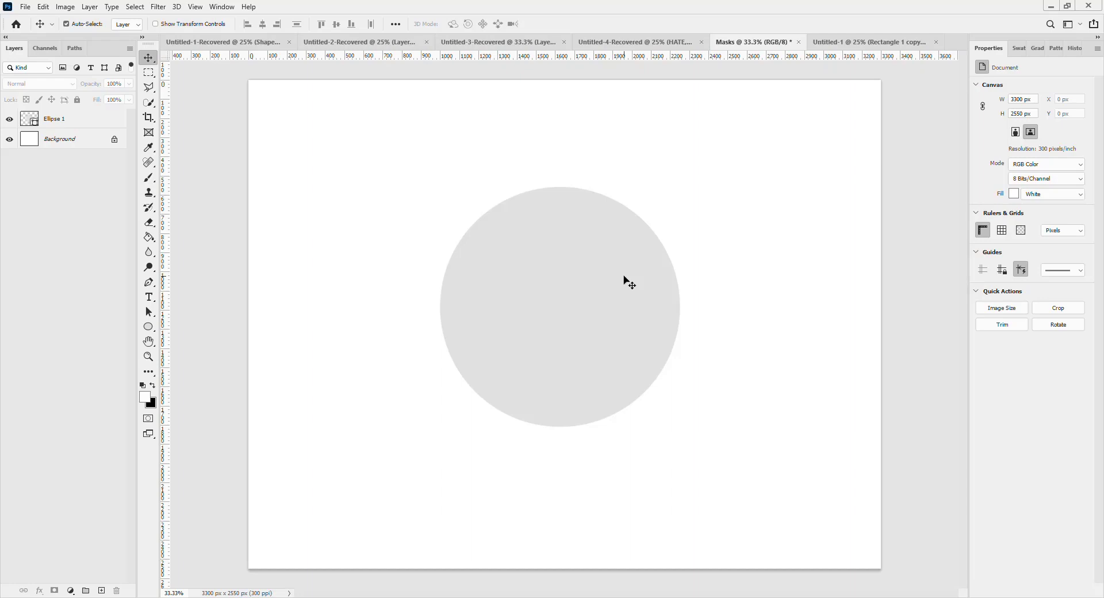
{"action": "left_click", "coordinate": [562, 319]}
{"action": "key", "text": "Delete"}
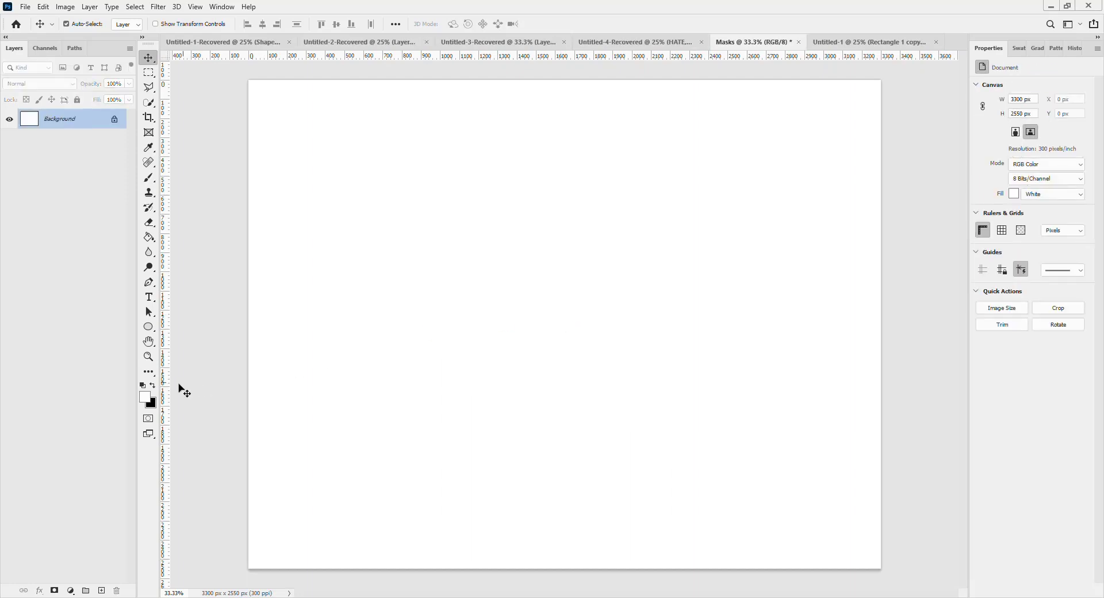
Set the foreground colour to cyan blue #0fb7d5.
{"action": "left_click", "coordinate": [144, 396]}
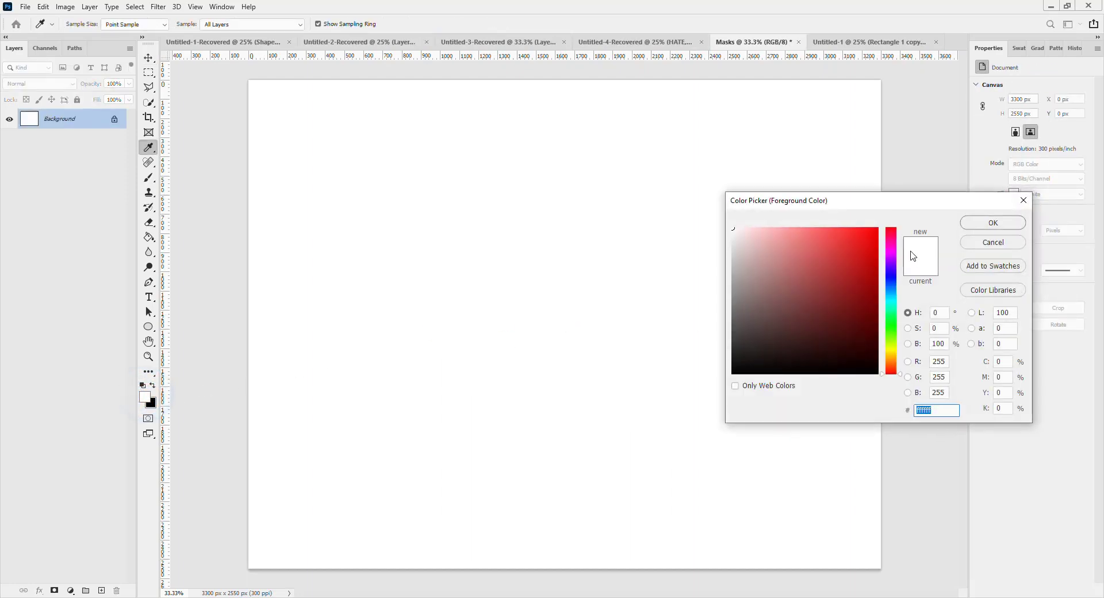
{"action": "left_click", "coordinate": [898, 298]}
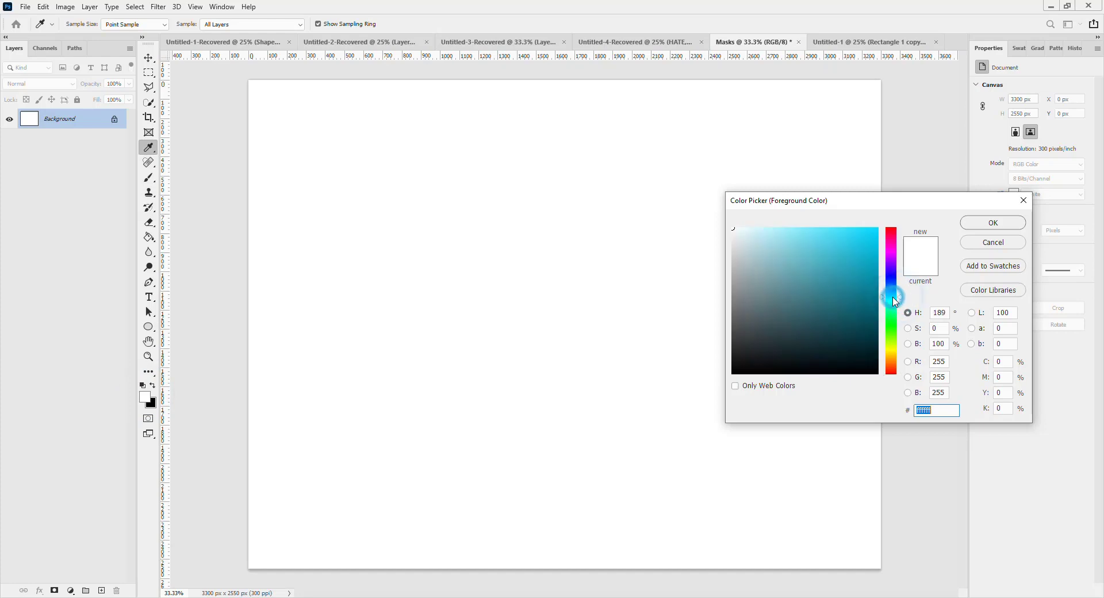
{"action": "left_click", "coordinate": [868, 251]}
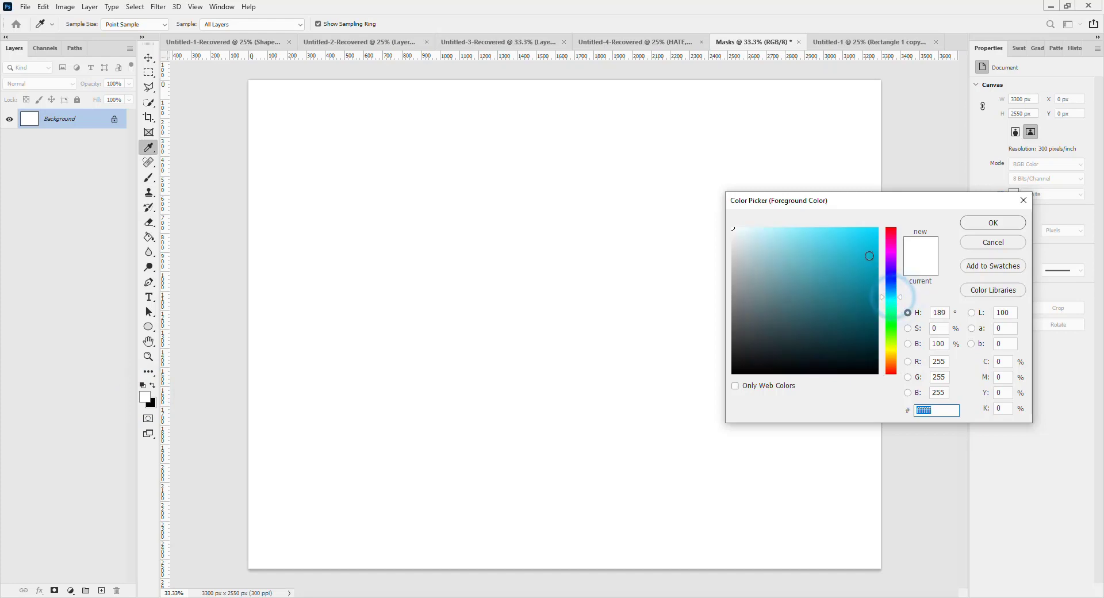
{"action": "left_click", "coordinate": [970, 225]}
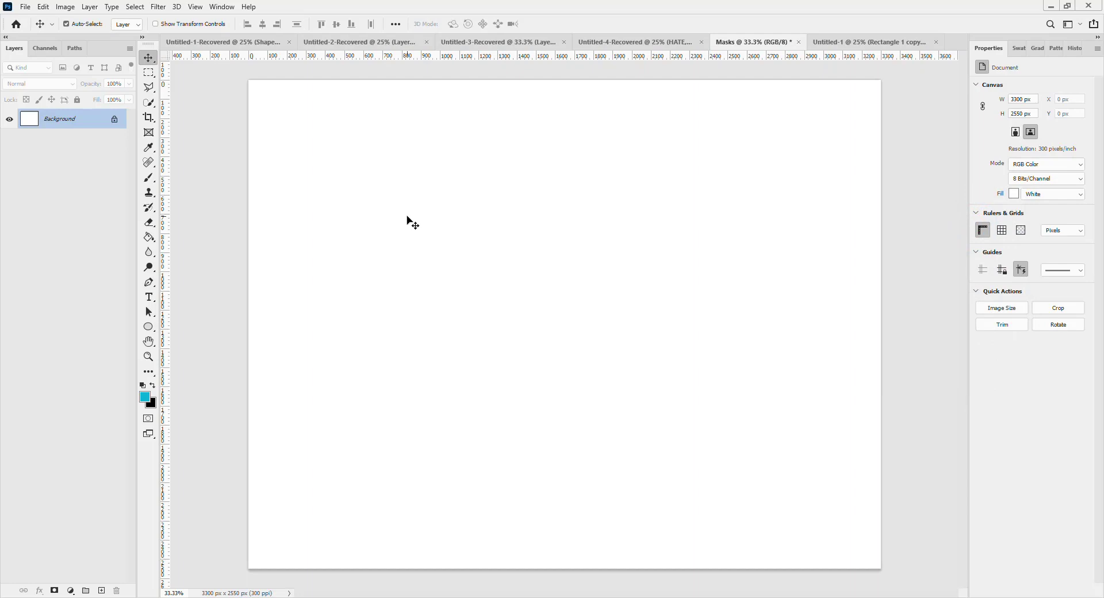
Draw a cyan blue circle about 1254 px across on the page and place a duplicate of it to its right.
{"action": "key", "text": "u"}
{"action": "left_click", "coordinate": [353, 196]}
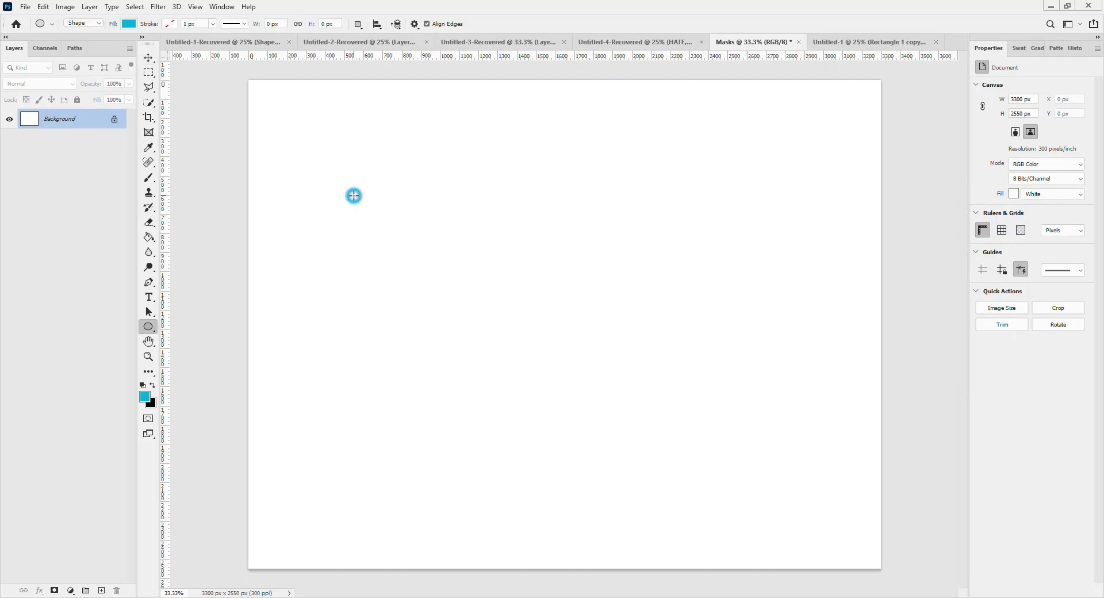
{"action": "left_click_drag", "start_coordinate": [354, 196], "coordinate": [594, 526]}
{"action": "key", "text": "v"}
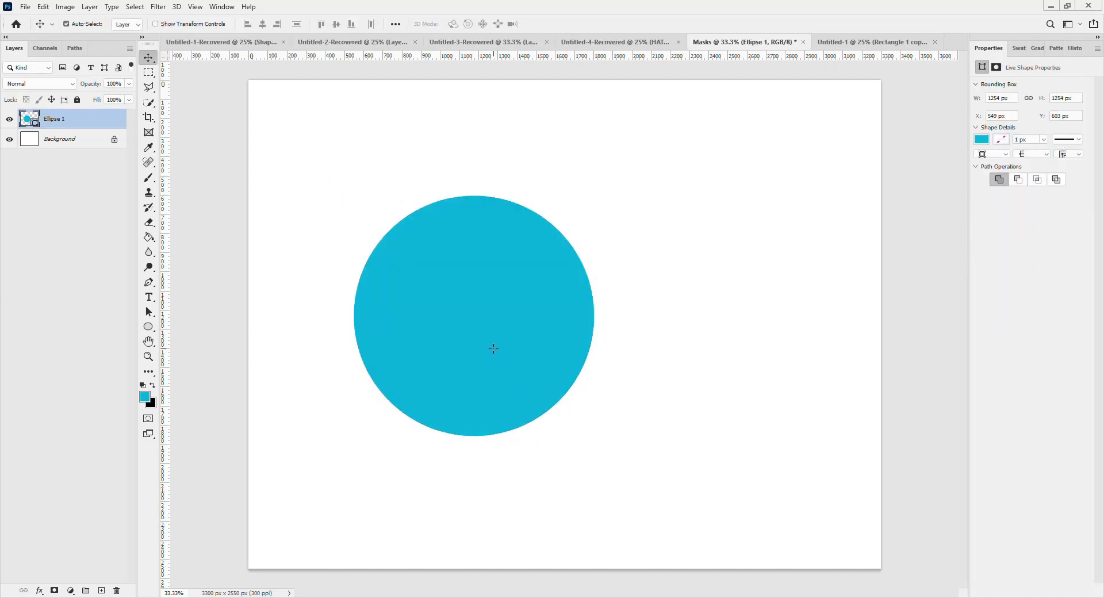
{"action": "left_click_drag", "start_coordinate": [494, 316], "coordinate": [710, 304]}
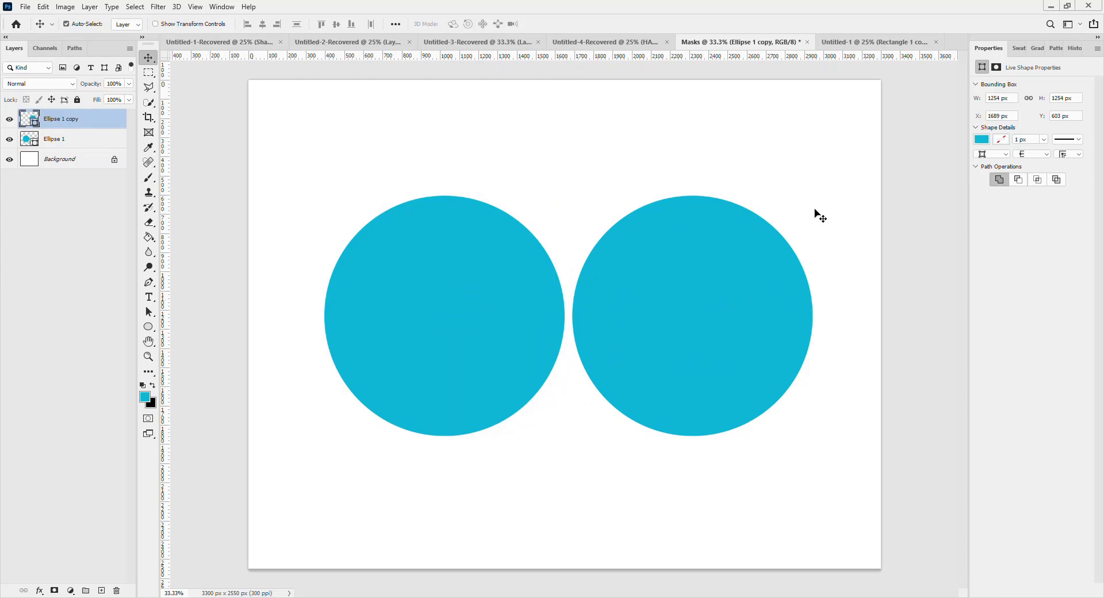
Change the foreground colour to a bright orange-red with a hue of 16°.
{"action": "left_click", "coordinate": [981, 139]}
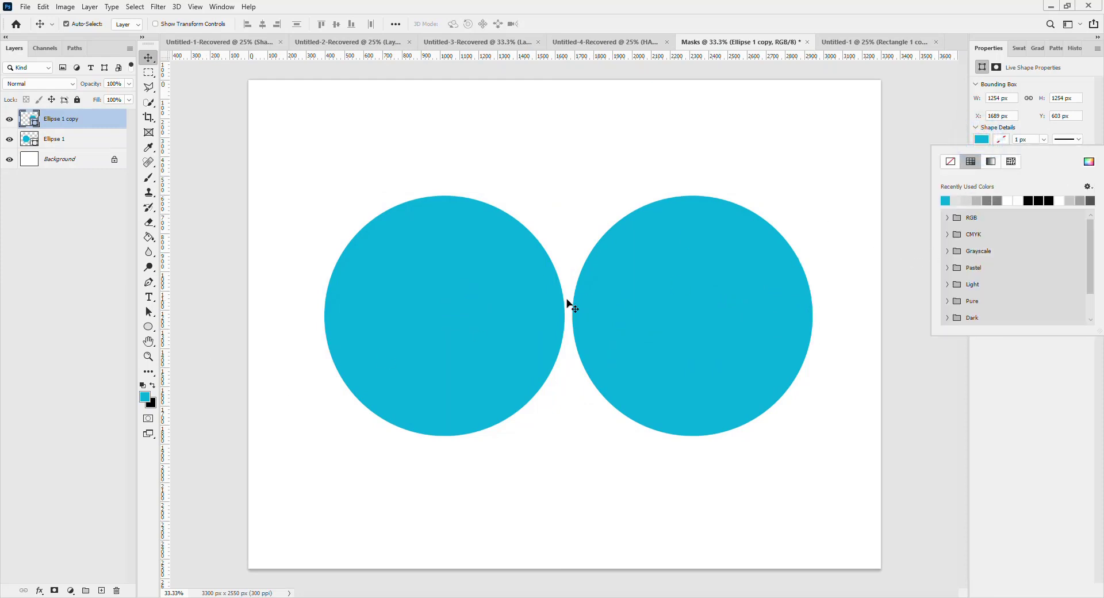
{"action": "left_click", "coordinate": [150, 402]}
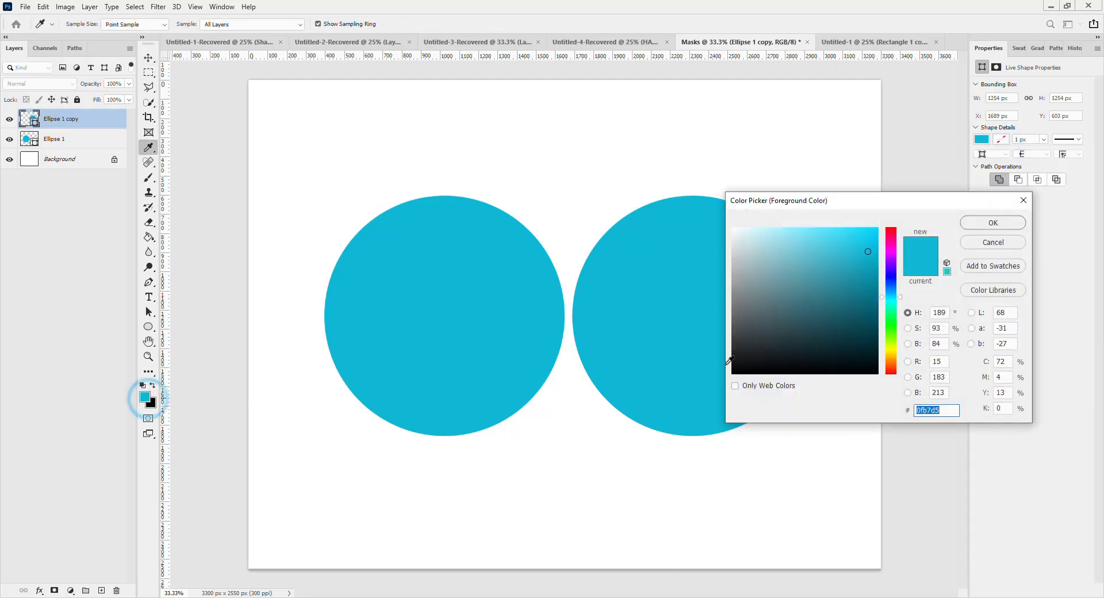
{"action": "left_click", "coordinate": [891, 311]}
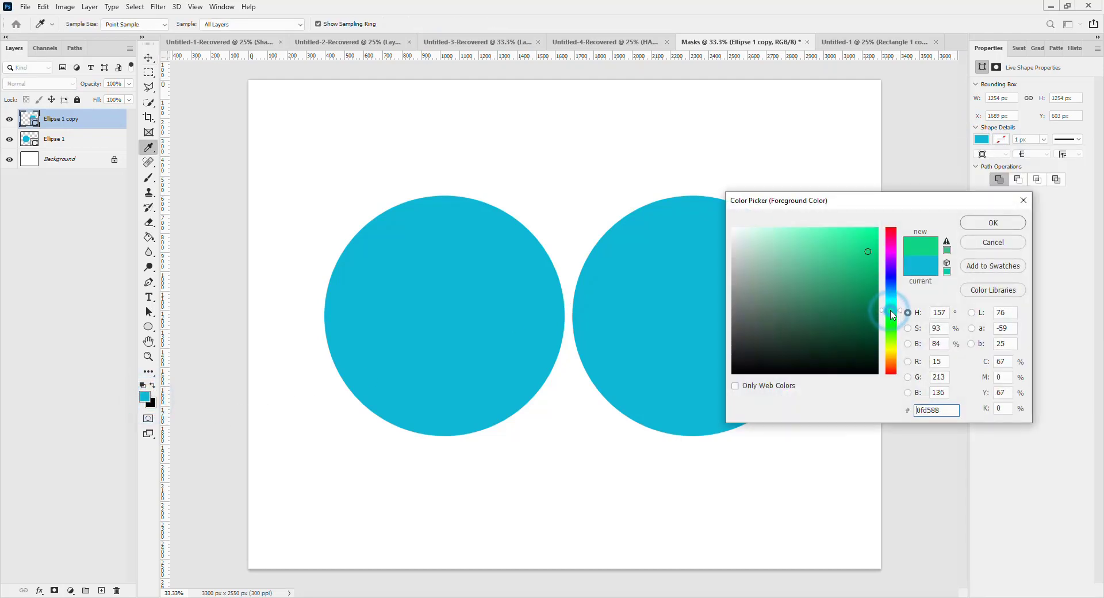
{"action": "left_click", "coordinate": [892, 359]}
{"action": "left_click", "coordinate": [894, 362]}
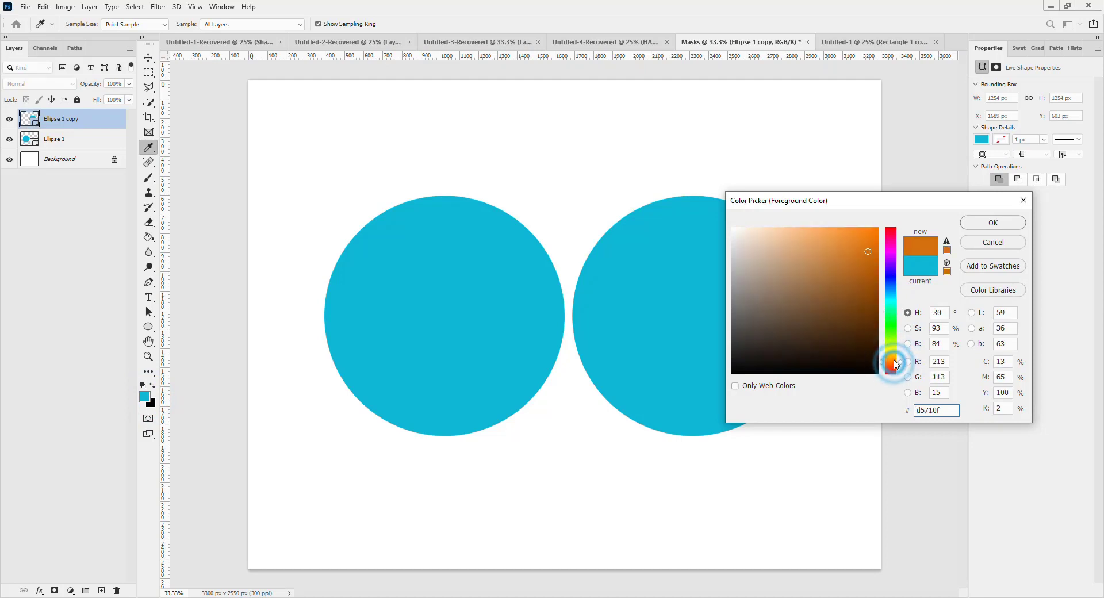
{"action": "left_click", "coordinate": [895, 368]}
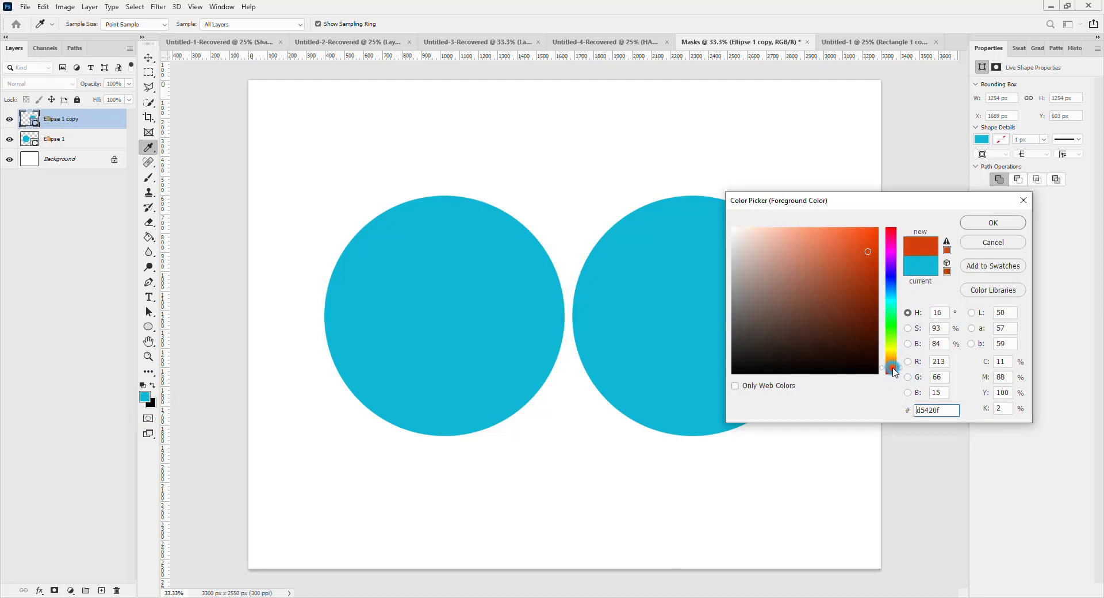
{"action": "left_click", "coordinate": [993, 223]}
{"action": "key", "text": "v"}
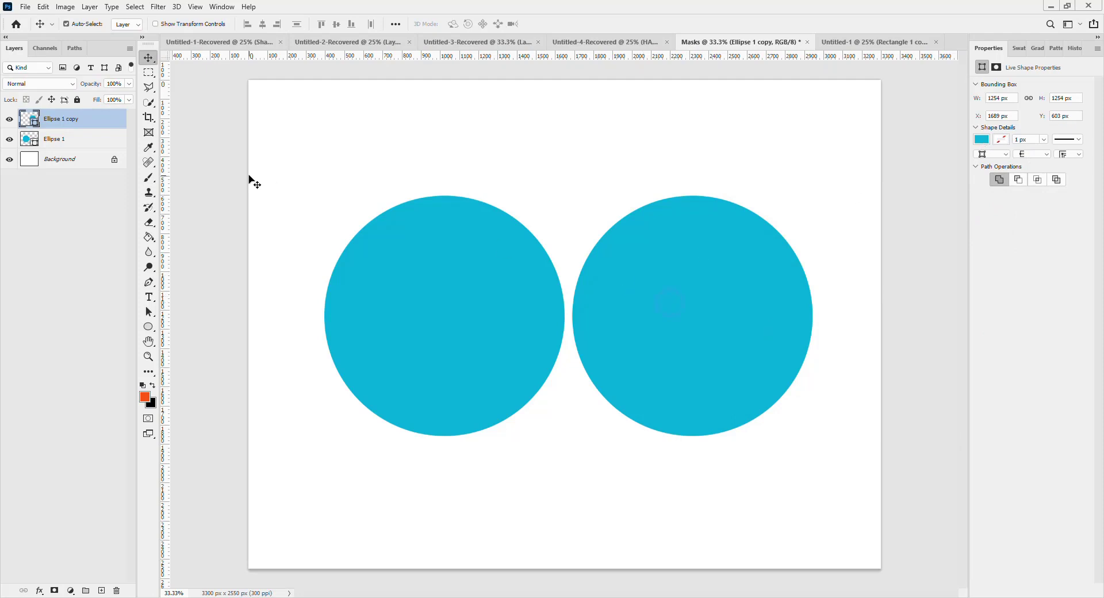
Recolour the duplicate circle on the Ellipse 1 copy layer with orange-red #f44e14.
{"action": "double_click", "coordinate": [32, 119]}
{"action": "left_click", "coordinate": [144, 397]}
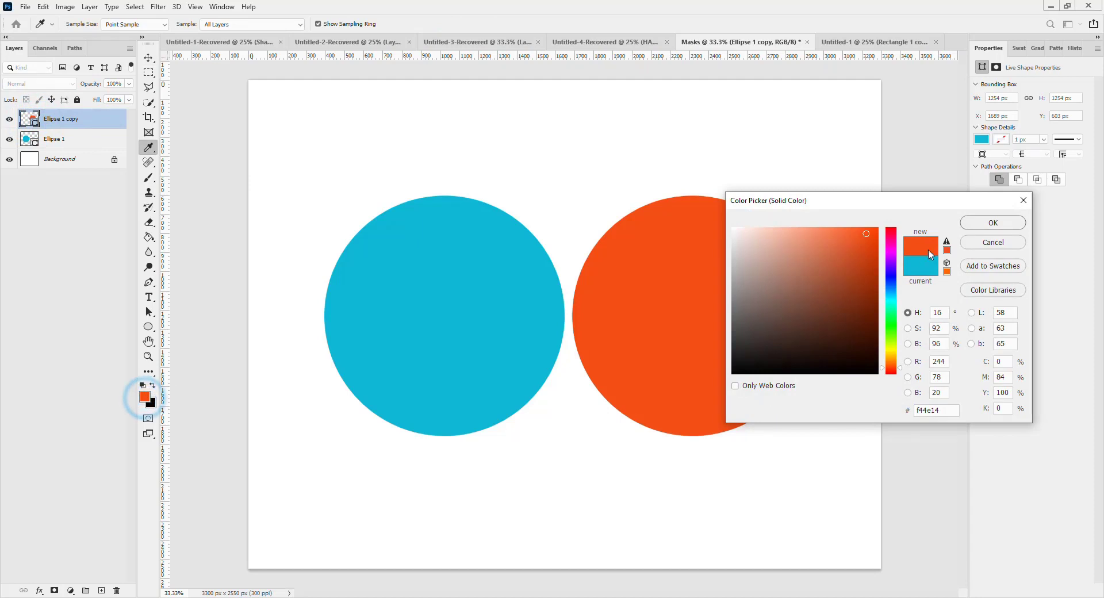
{"action": "left_click", "coordinate": [971, 222]}
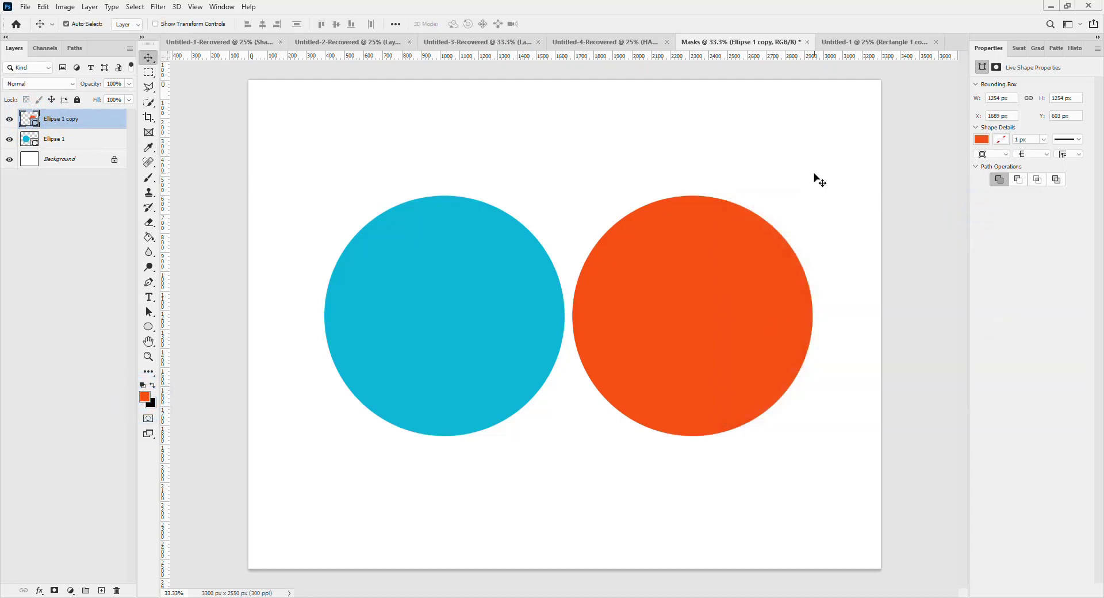
Stack the two circles exactly on each other at the page centre, orange above blue, and clear the layer selection.
{"action": "left_click", "coordinate": [505, 302]}
{"action": "left_click", "coordinate": [708, 318]}
{"action": "left_click", "coordinate": [513, 324]}
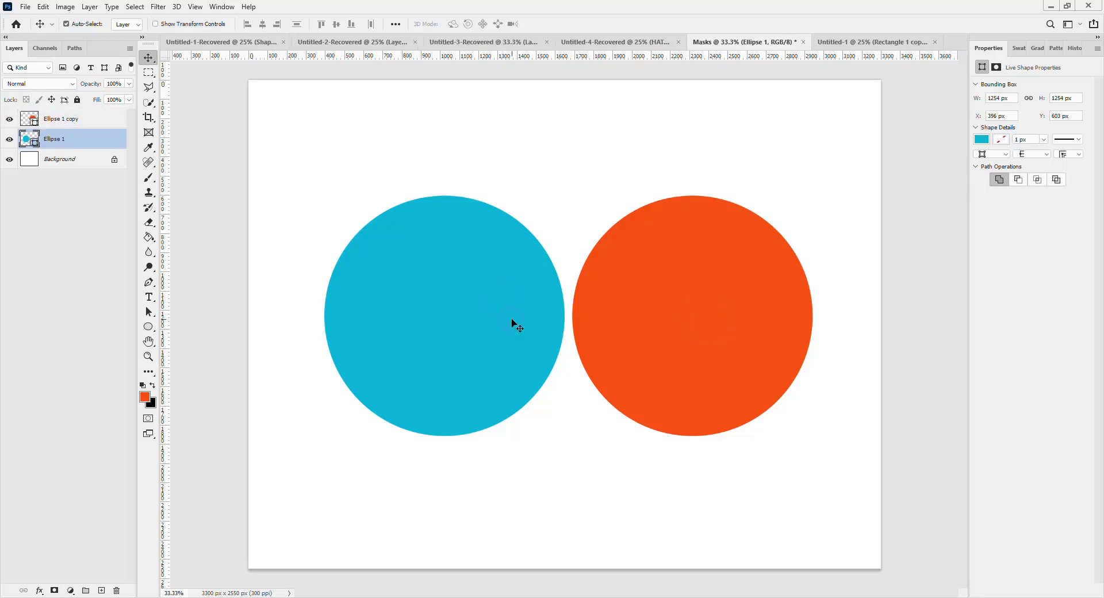
{"action": "left_click", "coordinate": [638, 314]}
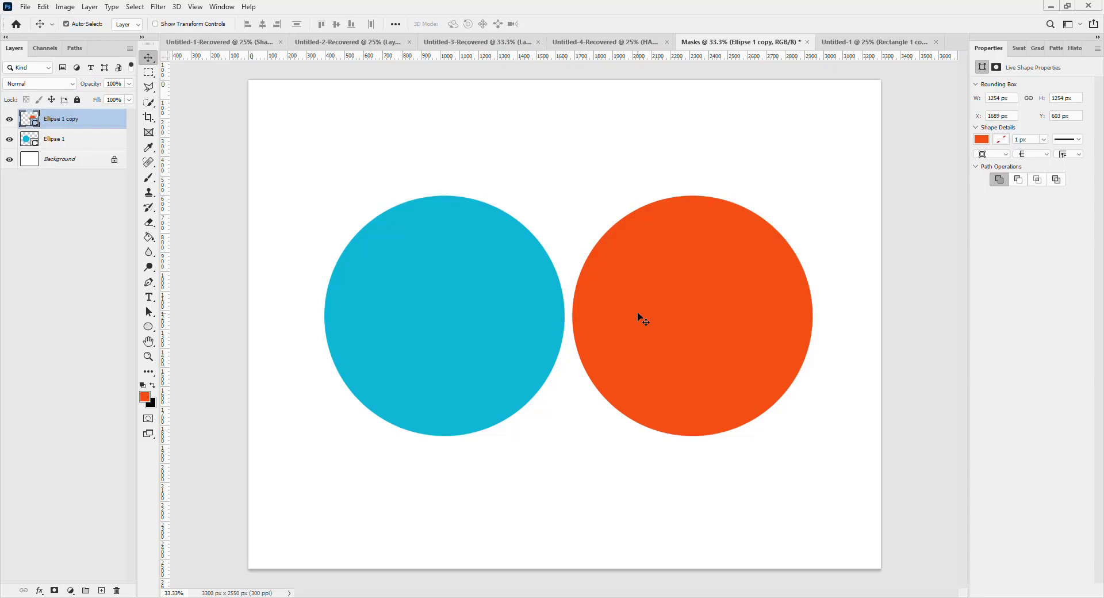
{"action": "left_click_drag", "start_coordinate": [431, 308], "coordinate": [557, 307]}
{"action": "left_click", "coordinate": [305, 440]}
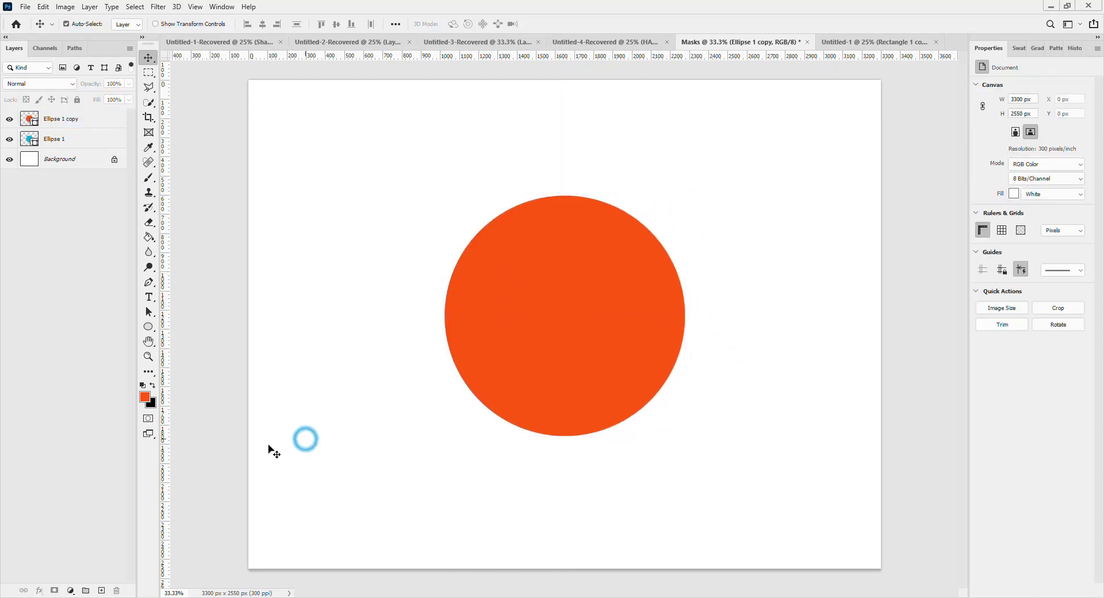
Add a layer mask to the orange circle's layer and choose a soft round brush sized 400 px.
{"action": "left_click", "coordinate": [80, 118]}
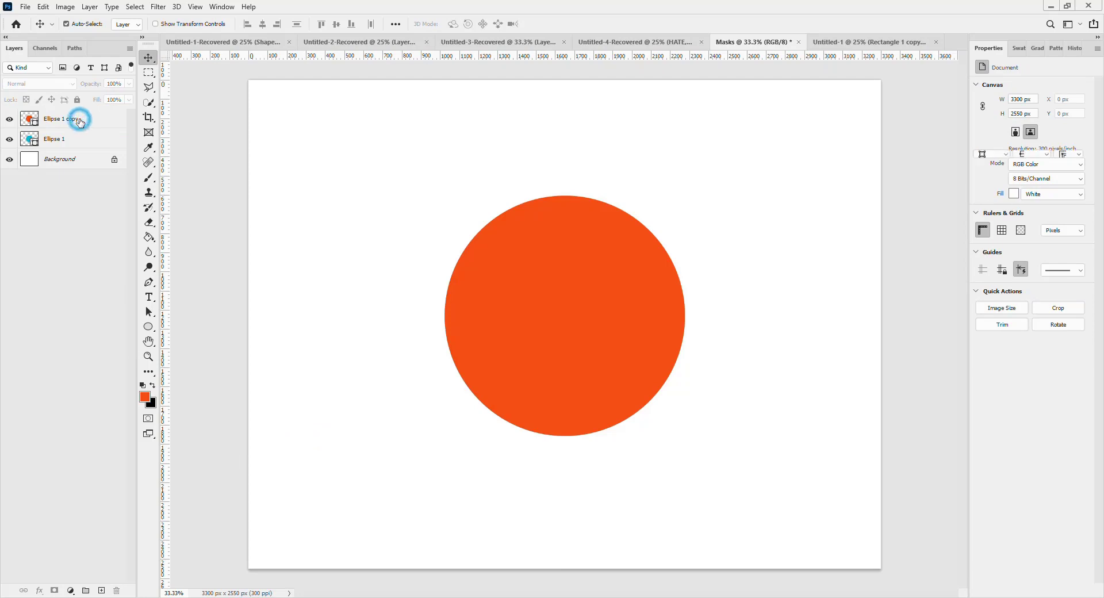
{"action": "left_click", "coordinate": [55, 591]}
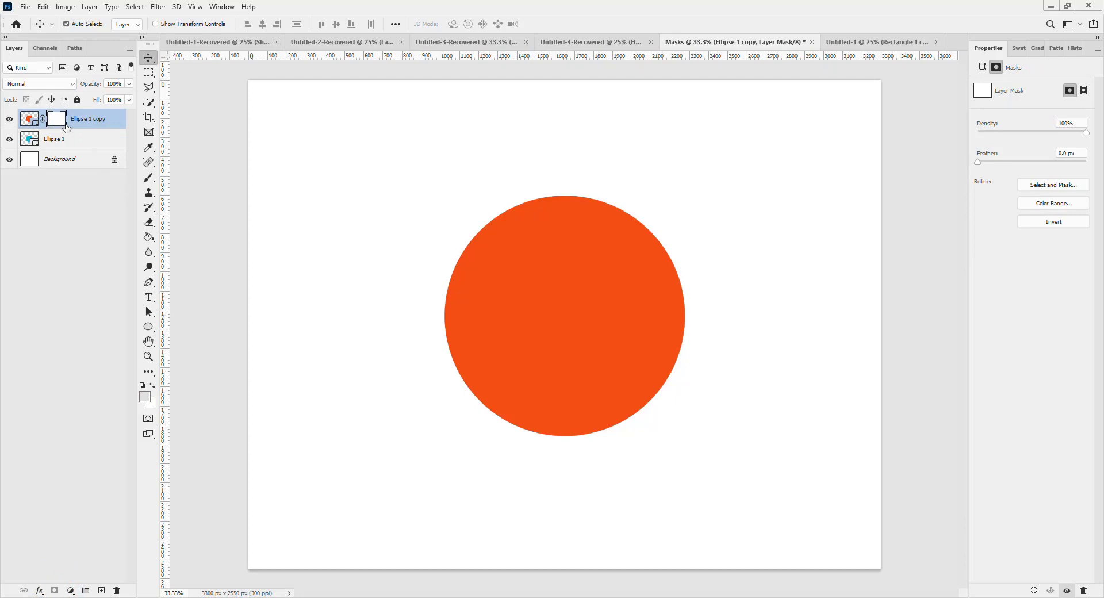
{"action": "key", "text": "b"}
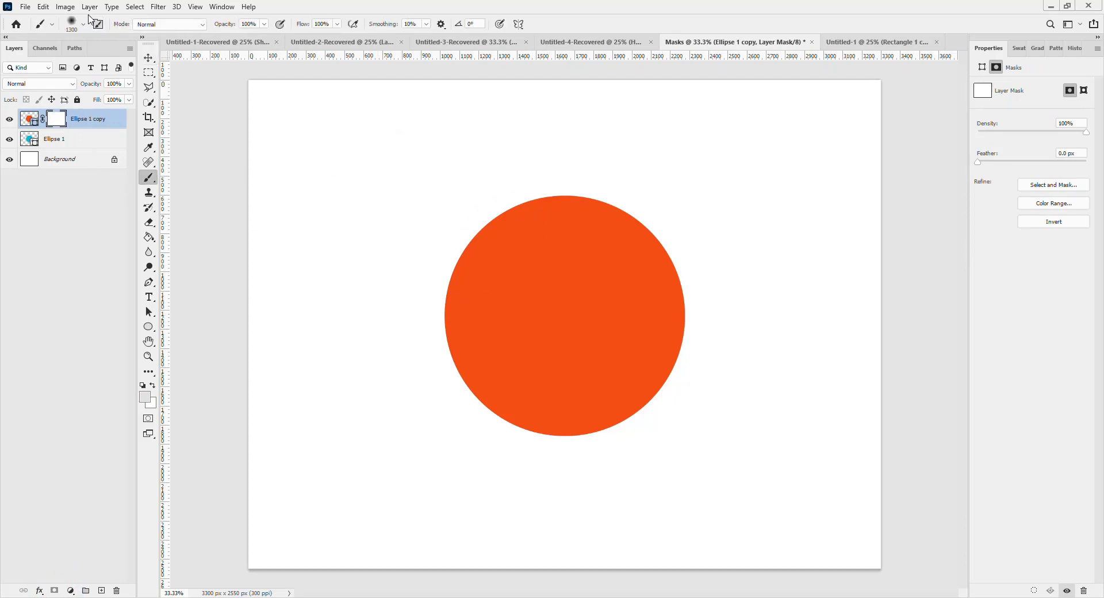
{"action": "left_click", "coordinate": [86, 25]}
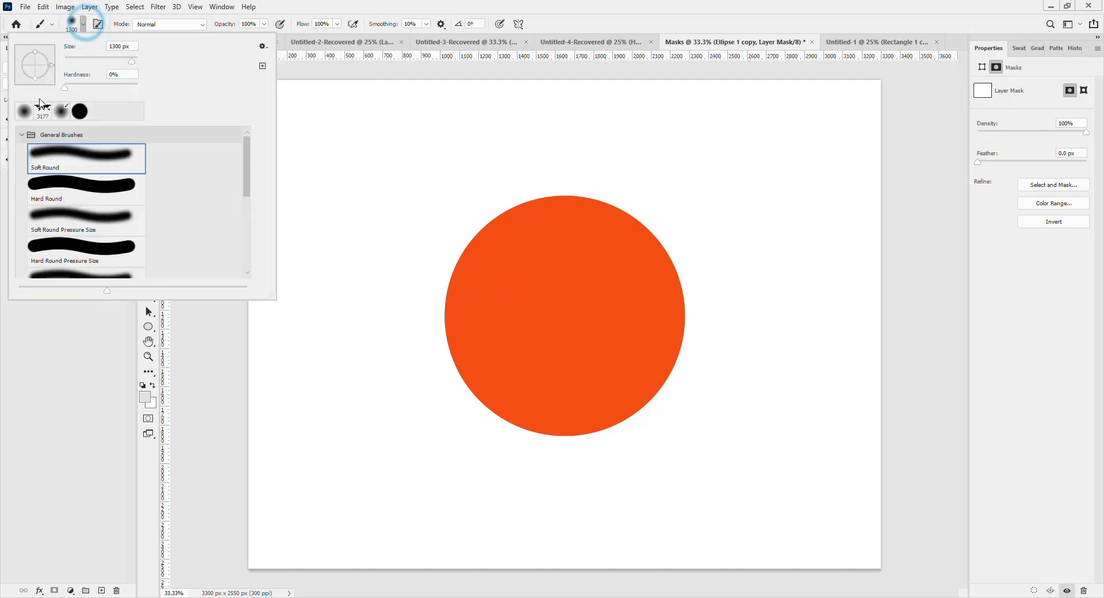
{"action": "left_click", "coordinate": [24, 111]}
{"action": "left_click", "coordinate": [539, 14]}
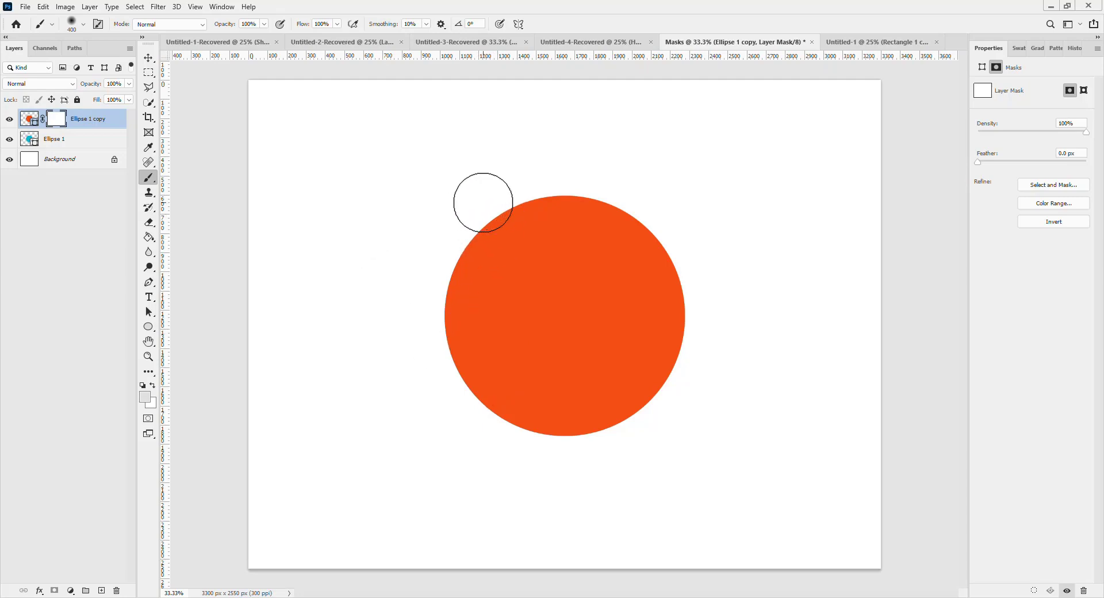
Try painting light grey #e1e1e1 over the left half of the orange circle's mask, and undo the painting.
{"action": "mouse_move", "coordinate": [493, 202]}
{"action": "left_mouse_down"}
{"action": "mouse_move", "coordinate": [481, 267]}
{"action": "mouse_move", "coordinate": [431, 287]}
{"action": "mouse_move", "coordinate": [454, 318]}
{"action": "mouse_move", "coordinate": [436, 339]}
{"action": "mouse_move", "coordinate": [480, 369]}
{"action": "mouse_move", "coordinate": [475, 387]}
{"action": "mouse_move", "coordinate": [497, 404]}
{"action": "mouse_move", "coordinate": [574, 428]}
{"action": "mouse_move", "coordinate": [513, 413]}
{"action": "mouse_move", "coordinate": [466, 345]}
{"action": "mouse_move", "coordinate": [452, 291]}
{"action": "mouse_move", "coordinate": [476, 237]}
{"action": "mouse_move", "coordinate": [533, 215]}
{"action": "mouse_move", "coordinate": [538, 243]}
{"action": "mouse_move", "coordinate": [495, 308]}
{"action": "mouse_move", "coordinate": [570, 396]}
{"action": "mouse_move", "coordinate": [567, 432]}
{"action": "left_mouse_up"}
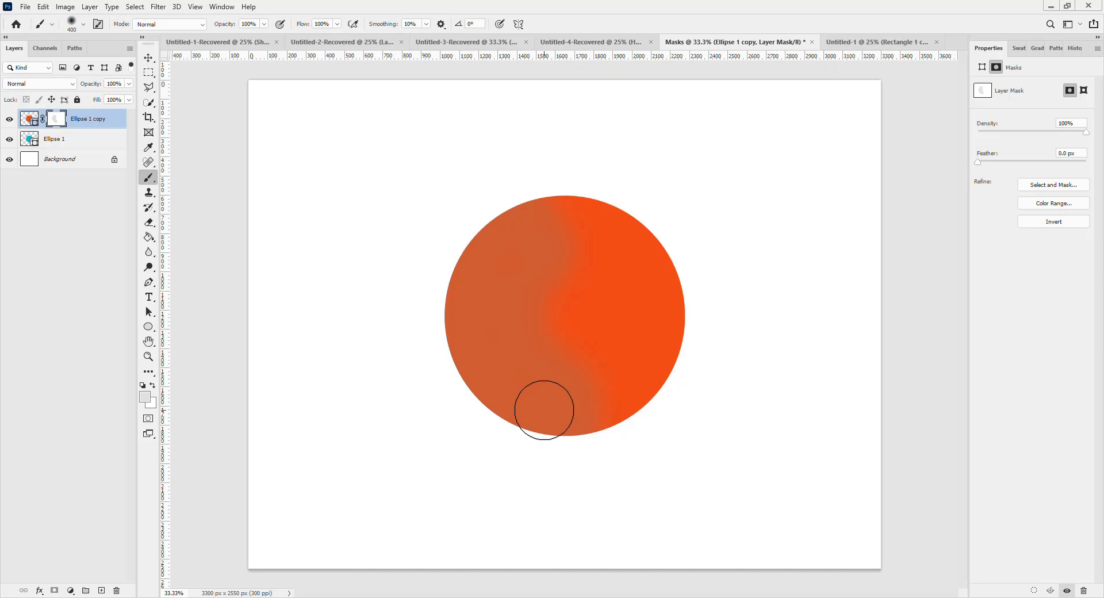
{"action": "left_click", "coordinate": [148, 397]}
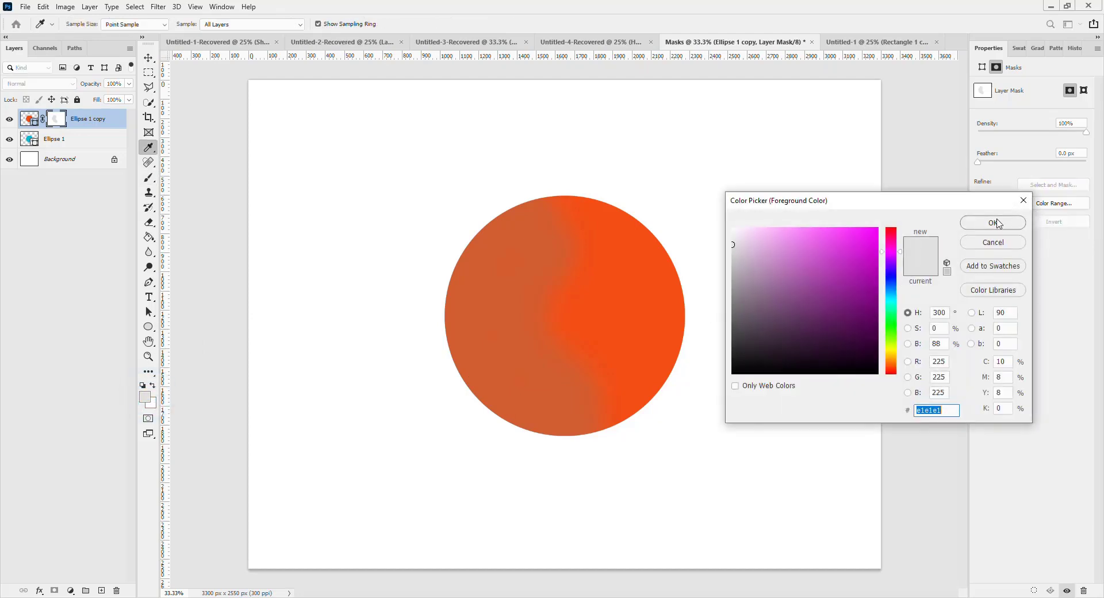
{"action": "left_click", "coordinate": [997, 224]}
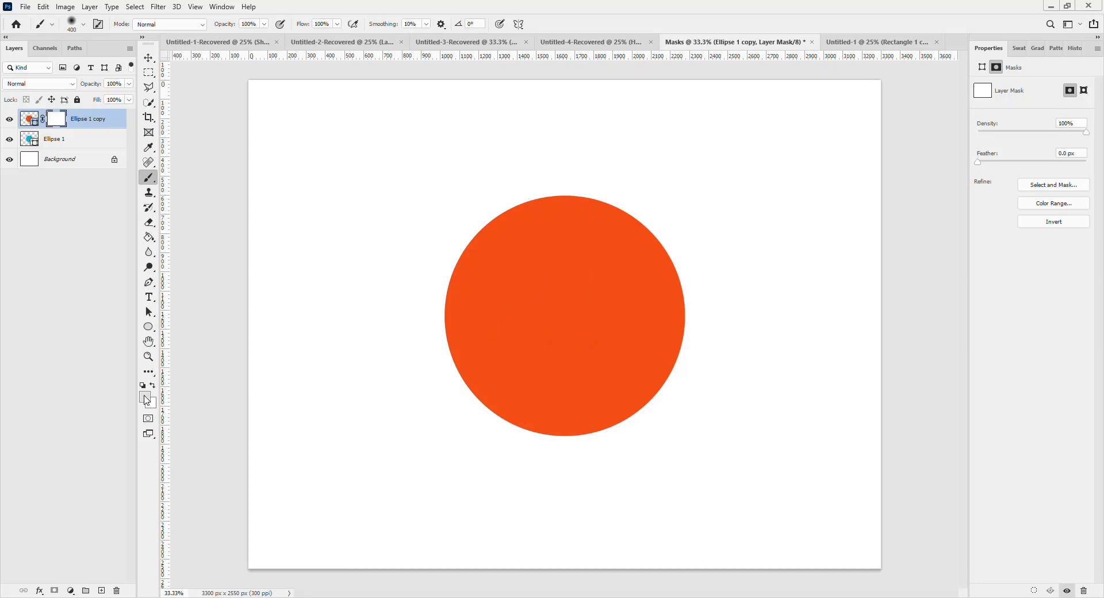
Paint the left half of the orange circle's mask black with a soft 800 px brush to reveal the blue circle.
{"action": "key", "text": "d"}
{"action": "key", "text": "x"}
{"action": "mouse_move", "coordinate": [420, 228]}
{"action": "left_mouse_down"}
{"action": "mouse_move", "coordinate": [407, 302]}
{"action": "mouse_move", "coordinate": [453, 417]}
{"action": "mouse_move", "coordinate": [417, 307]}
{"action": "mouse_move", "coordinate": [432, 272]}
{"action": "mouse_move", "coordinate": [445, 385]}
{"action": "mouse_move", "coordinate": [481, 414]}
{"action": "mouse_move", "coordinate": [486, 199]}
{"action": "mouse_move", "coordinate": [467, 294]}
{"action": "mouse_move", "coordinate": [515, 465]}
{"action": "mouse_move", "coordinate": [479, 195]}
{"action": "left_mouse_up"}
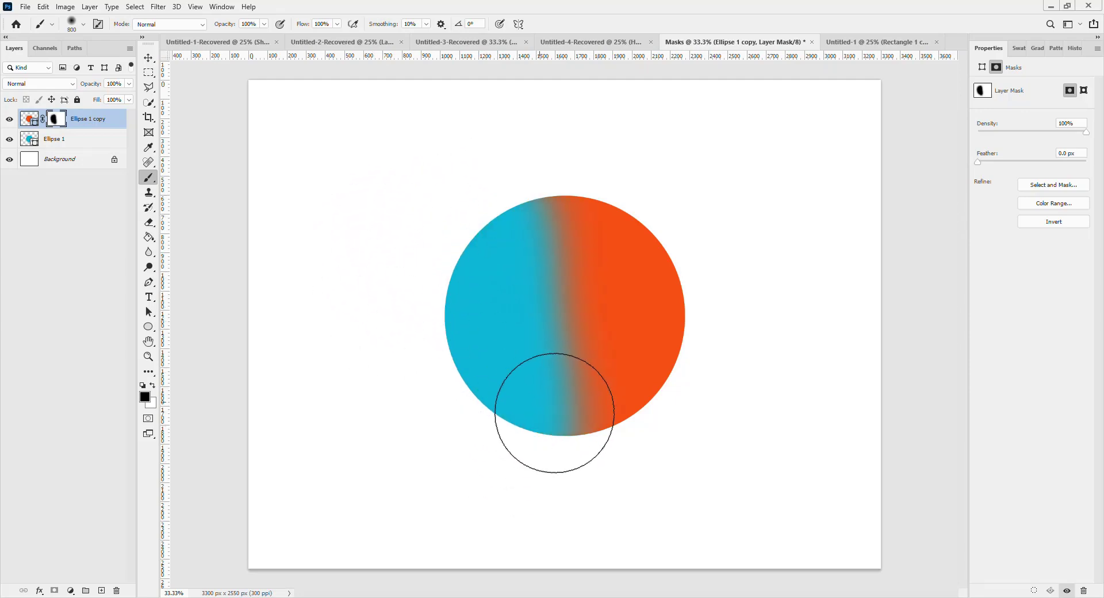
Rotate both circle layers together 90° clockwise so the blue half is on top, and deselect them.
{"action": "key", "text": "v"}
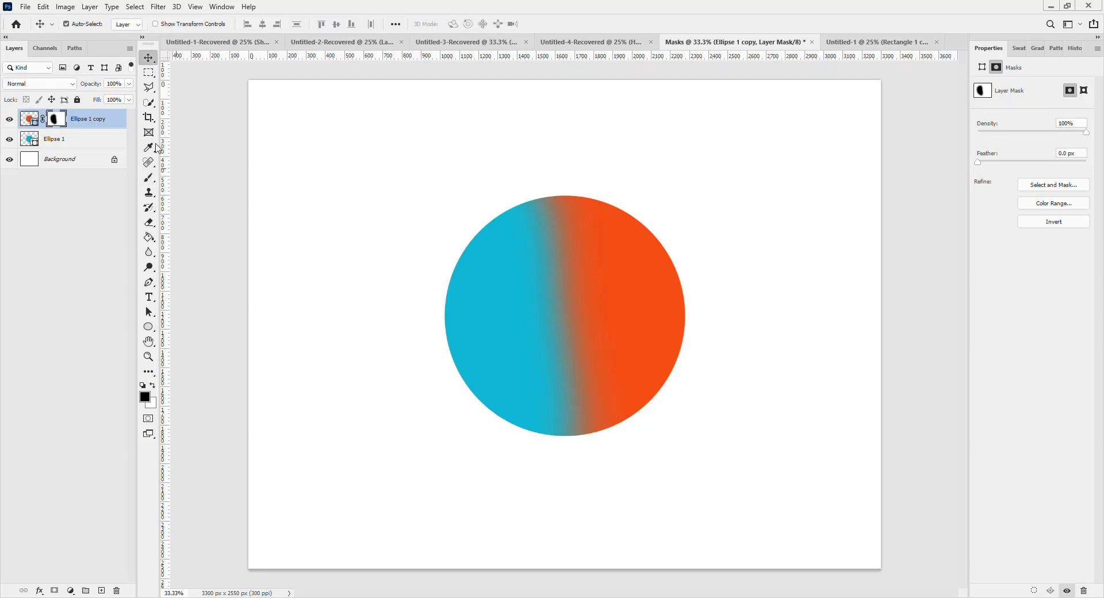
{"action": "left_click", "coordinate": [88, 138], "text": "ctrl"}
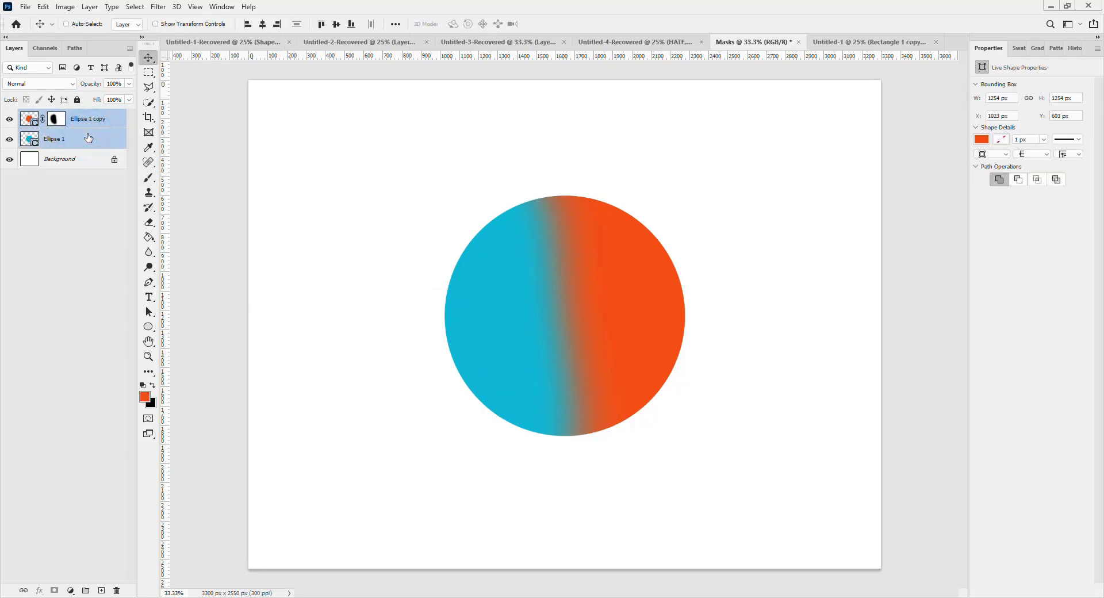
{"action": "key", "text": "ctrl+t"}
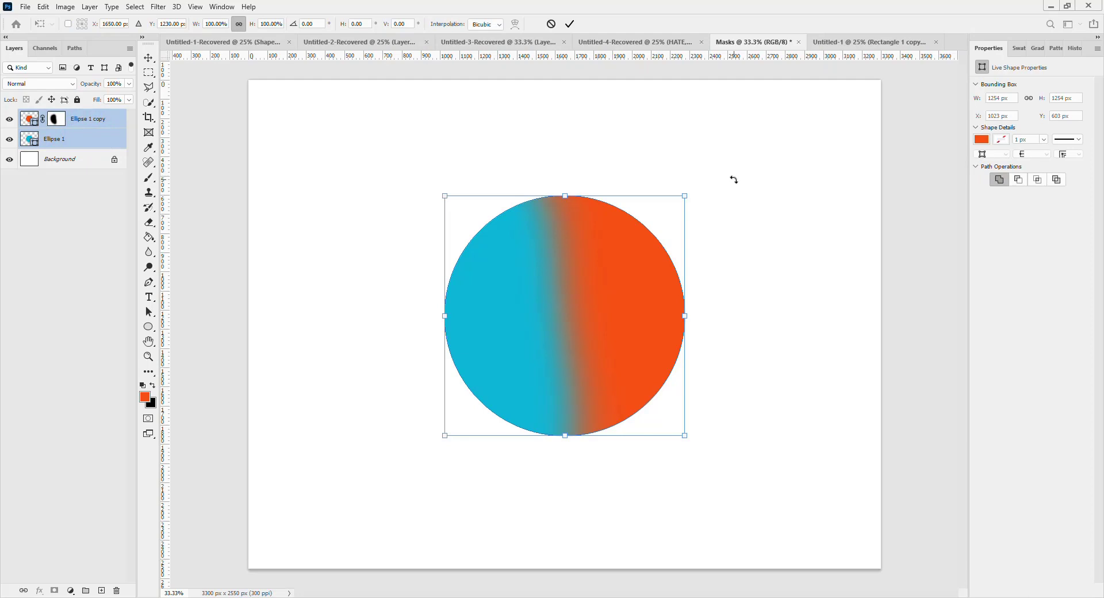
{"action": "left_click_drag", "start_coordinate": [734, 180], "coordinate": [665, 481]}
{"action": "key", "text": "Return"}
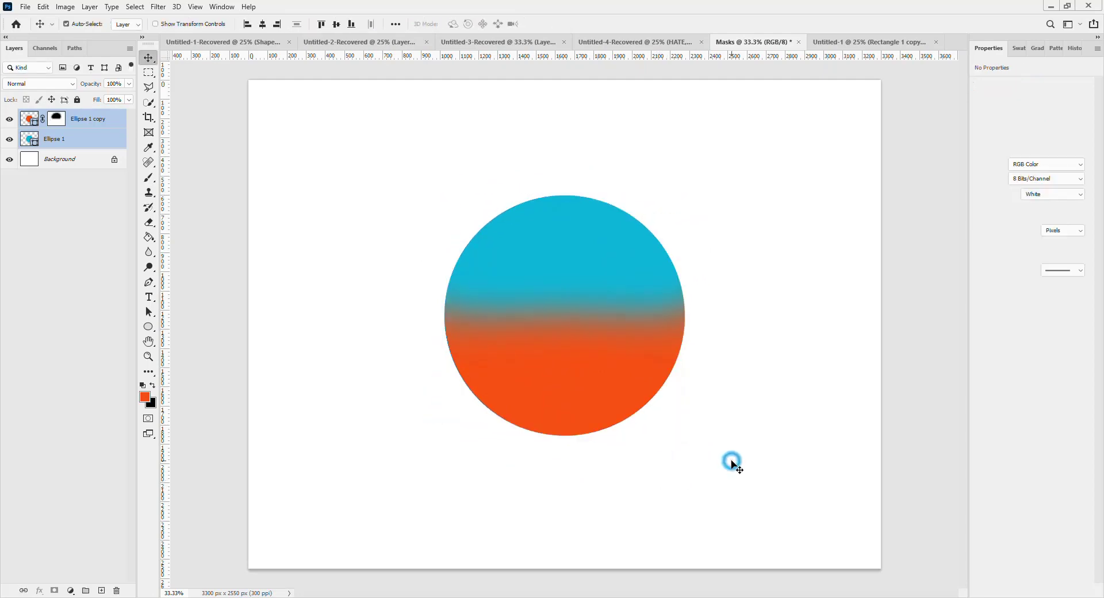
{"action": "left_click", "coordinate": [732, 463]}
Hide both circle layers, Ellipse 1 and Ellipse 1 copy, leaving only the white background.
{"action": "left_click", "coordinate": [609, 395]}
{"action": "left_click", "coordinate": [773, 379]}
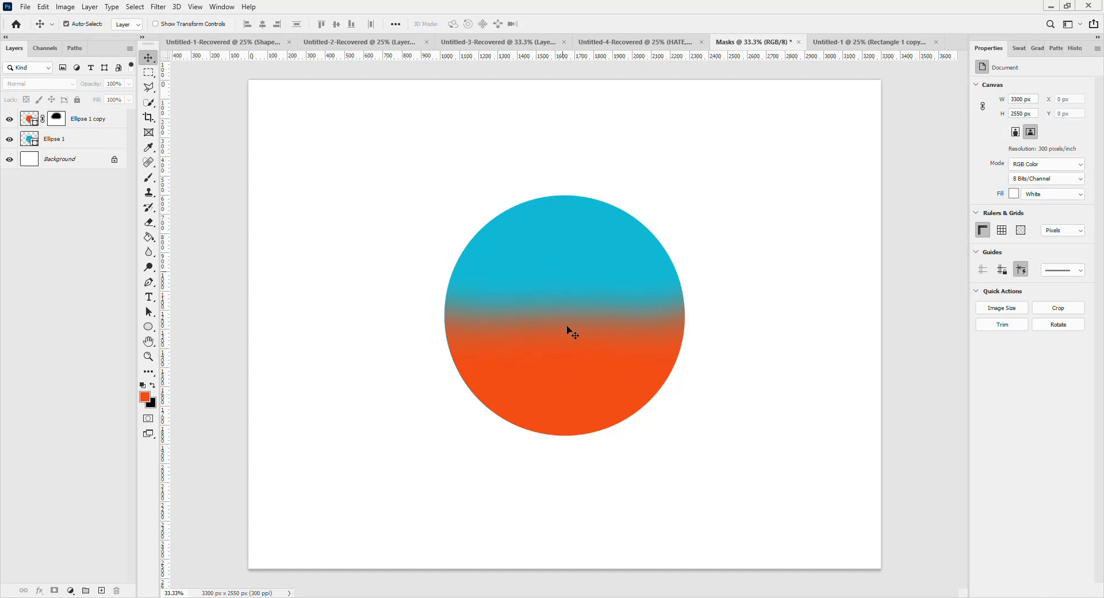
{"action": "left_click", "coordinate": [787, 303]}
{"action": "left_click", "coordinate": [421, 171]}
{"action": "left_click", "coordinate": [7, 139]}
{"action": "left_click", "coordinate": [9, 119]}
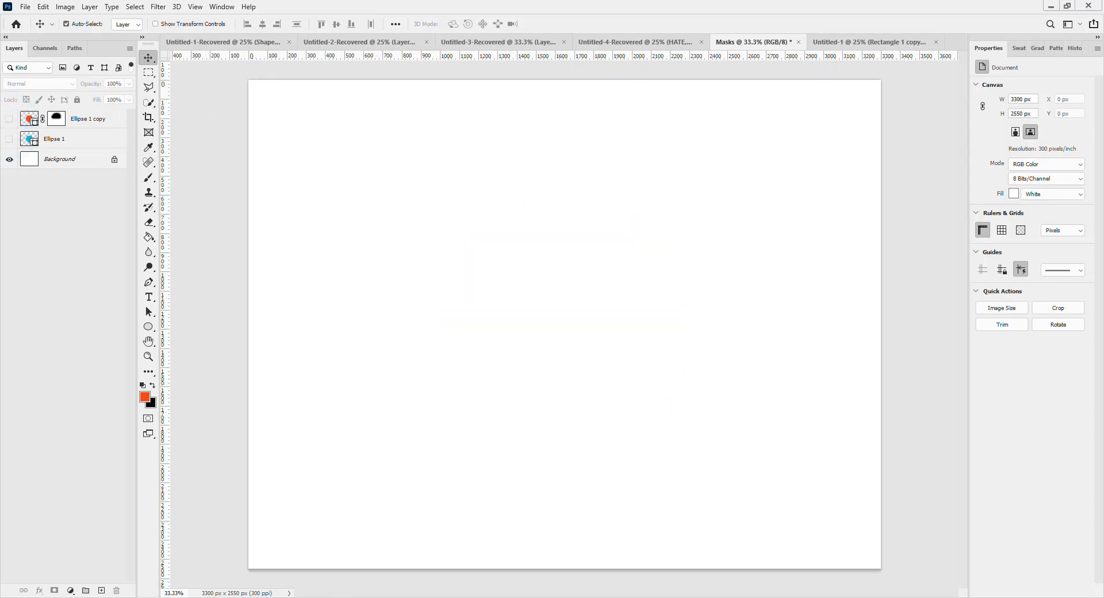
Place the photo of the woman with the red book from Downloads, scaled to about 27% and vertically centred against the canvas's left edge.
{"action": "left_click", "coordinate": [326, 597]}
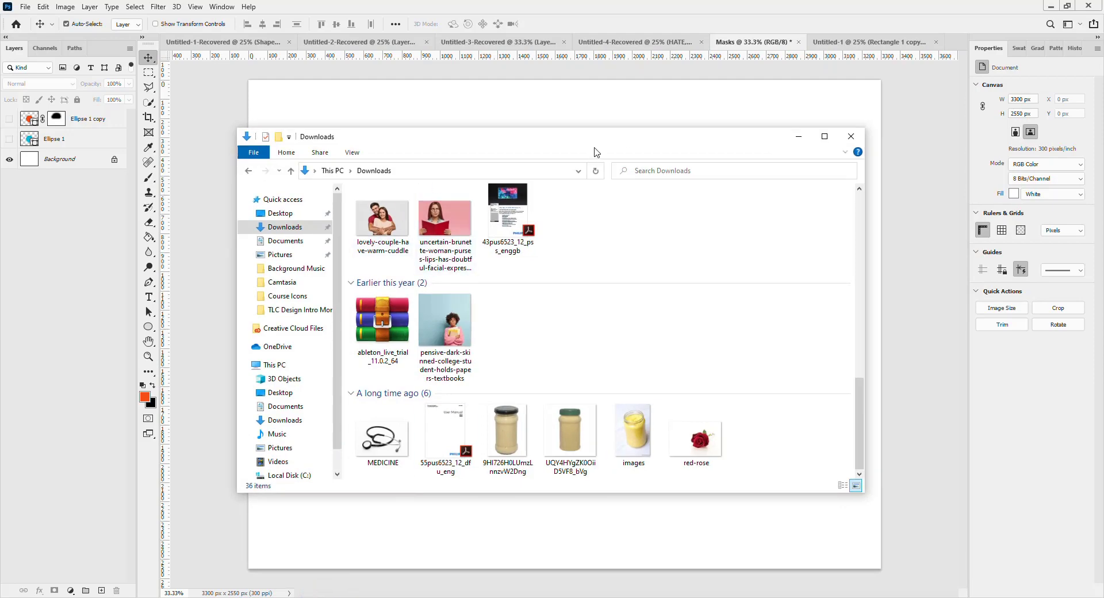
{"action": "left_click_drag", "start_coordinate": [595, 152], "coordinate": [892, 162]}
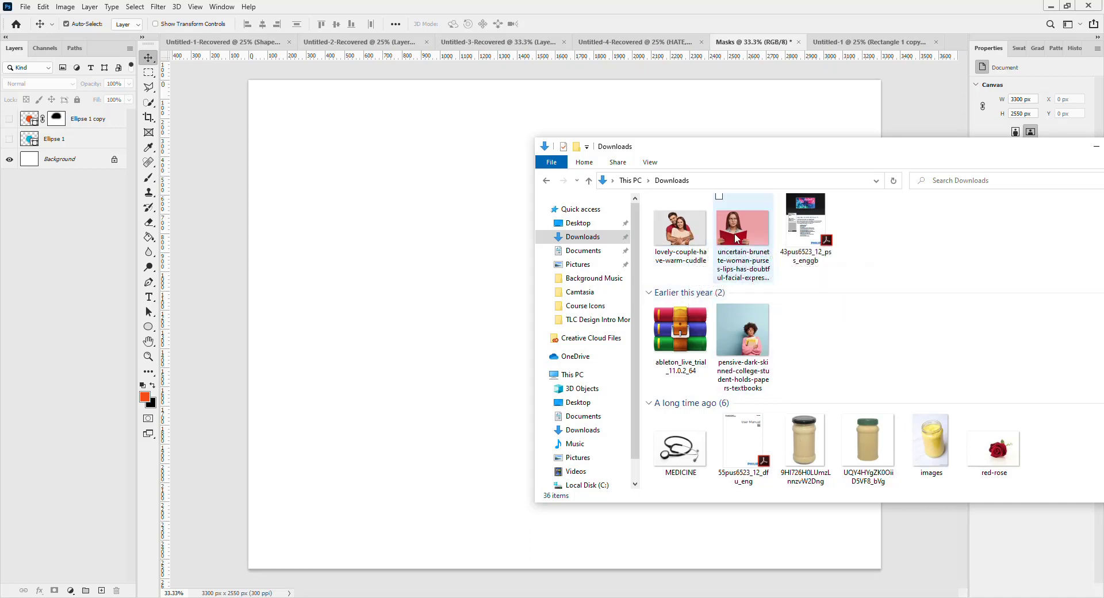
{"action": "left_click_drag", "start_coordinate": [736, 238], "coordinate": [428, 313]}
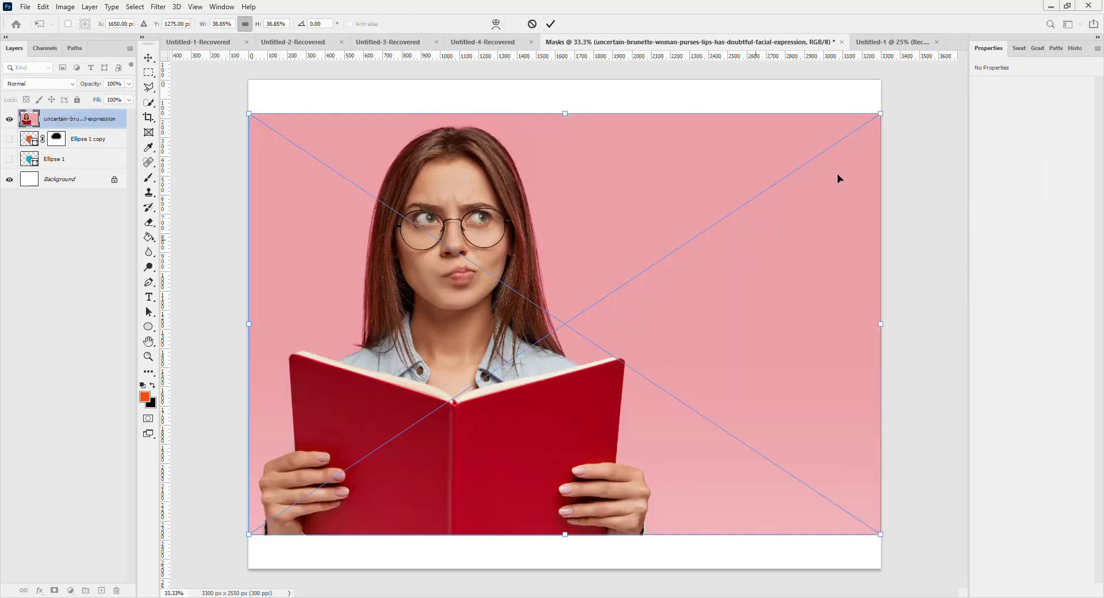
{"action": "left_click_drag", "start_coordinate": [881, 109], "coordinate": [690, 237]}
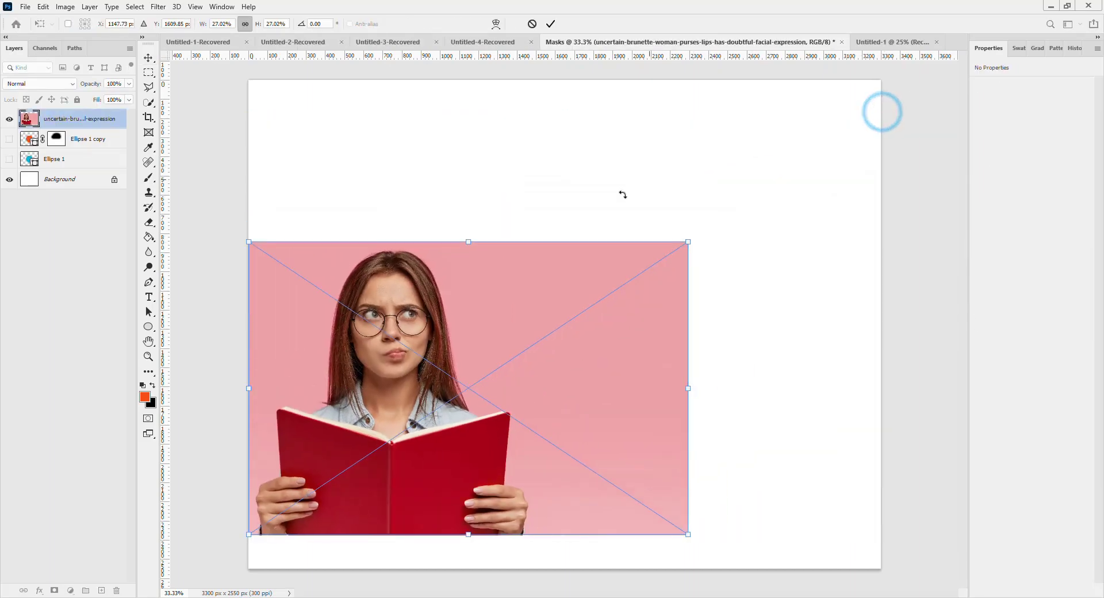
{"action": "left_click_drag", "start_coordinate": [471, 309], "coordinate": [470, 249]}
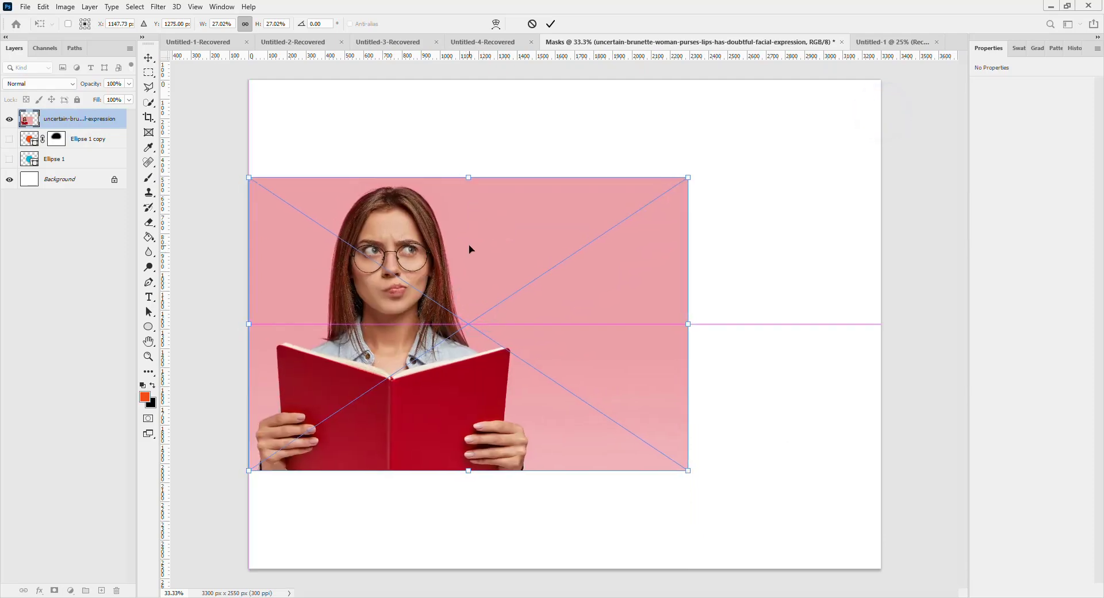
{"action": "key", "text": "Return"}
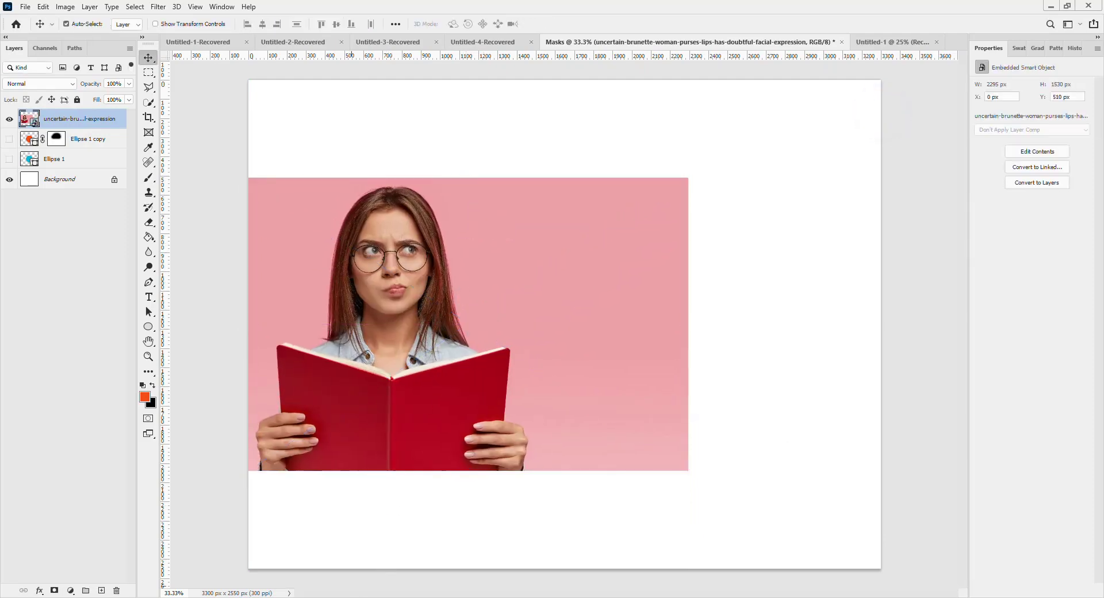
Place the pensive student photo from Downloads at about 18% scale, overlapping the pink photo's right side and matching its height.
{"action": "left_click", "coordinate": [330, 597]}
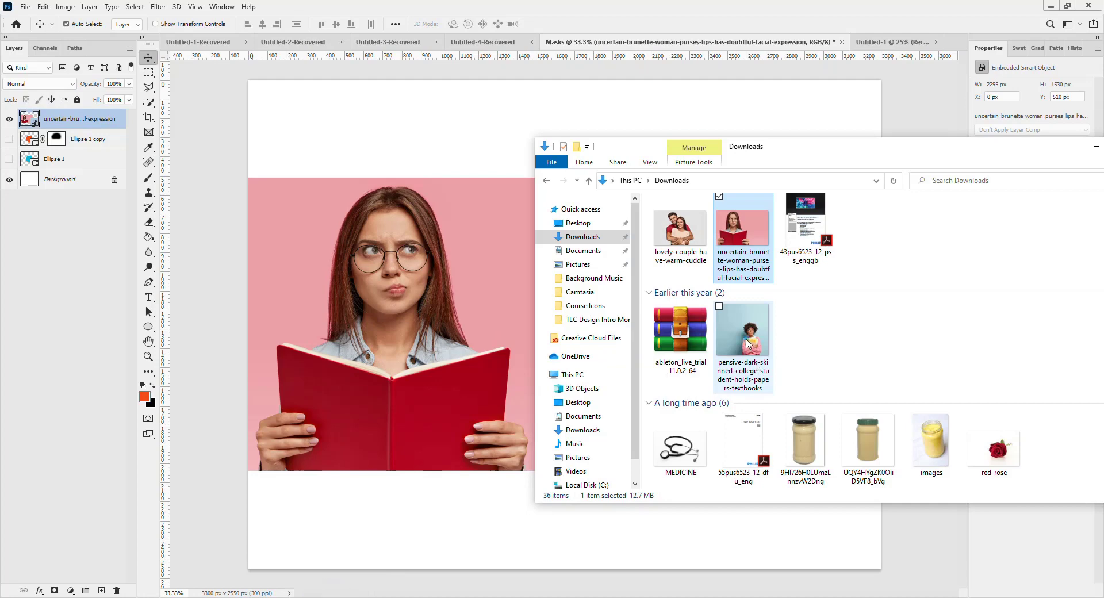
{"action": "left_click_drag", "start_coordinate": [748, 339], "coordinate": [485, 185]}
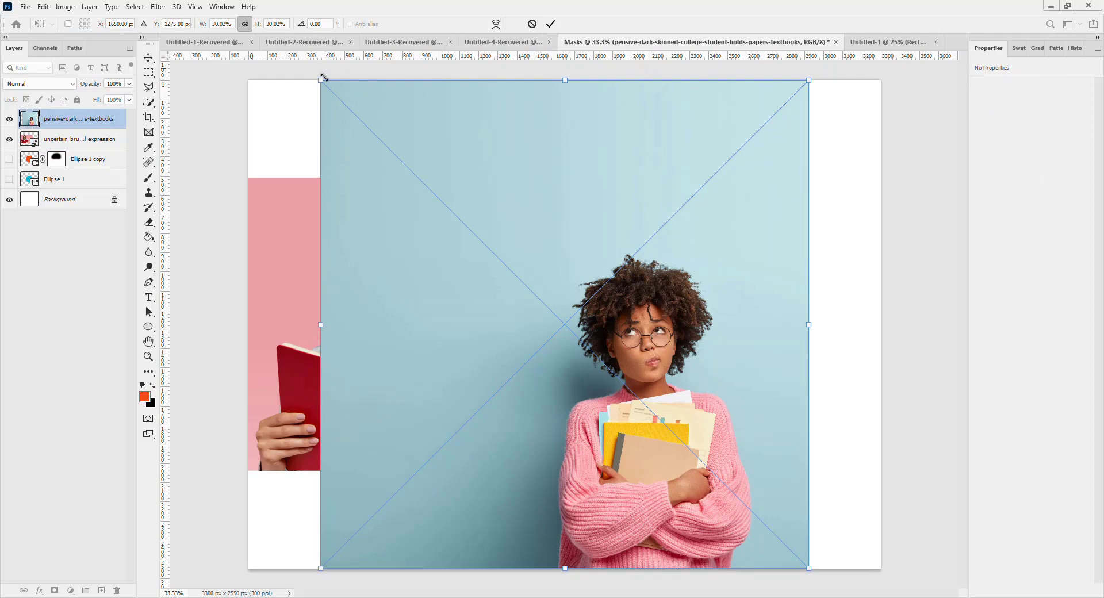
{"action": "left_click_drag", "start_coordinate": [322, 79], "coordinate": [418, 177]}
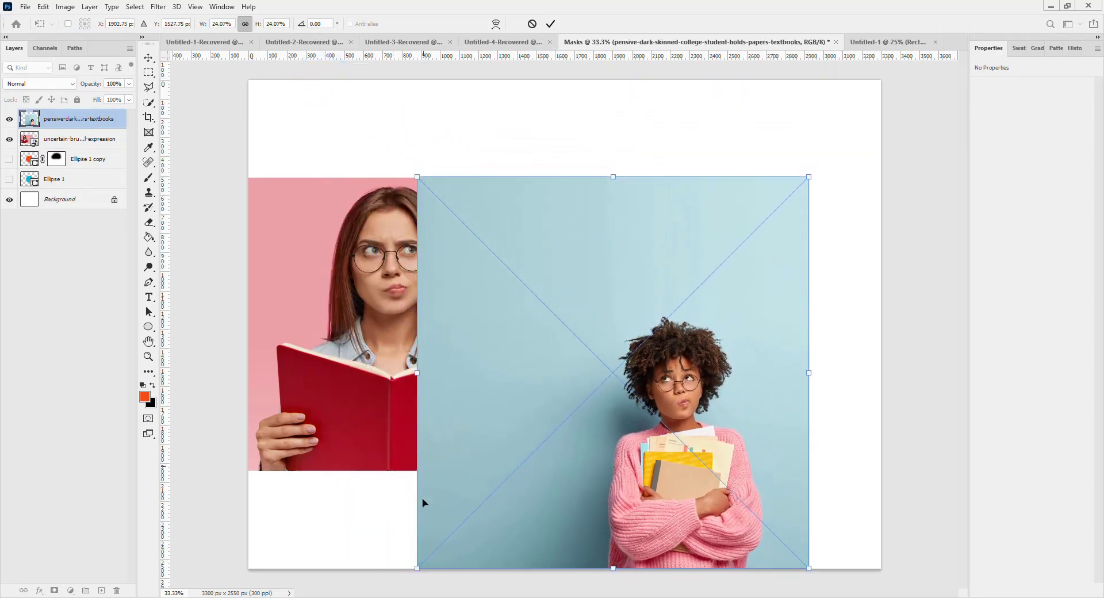
{"action": "left_click_drag", "start_coordinate": [418, 568], "coordinate": [508, 463]}
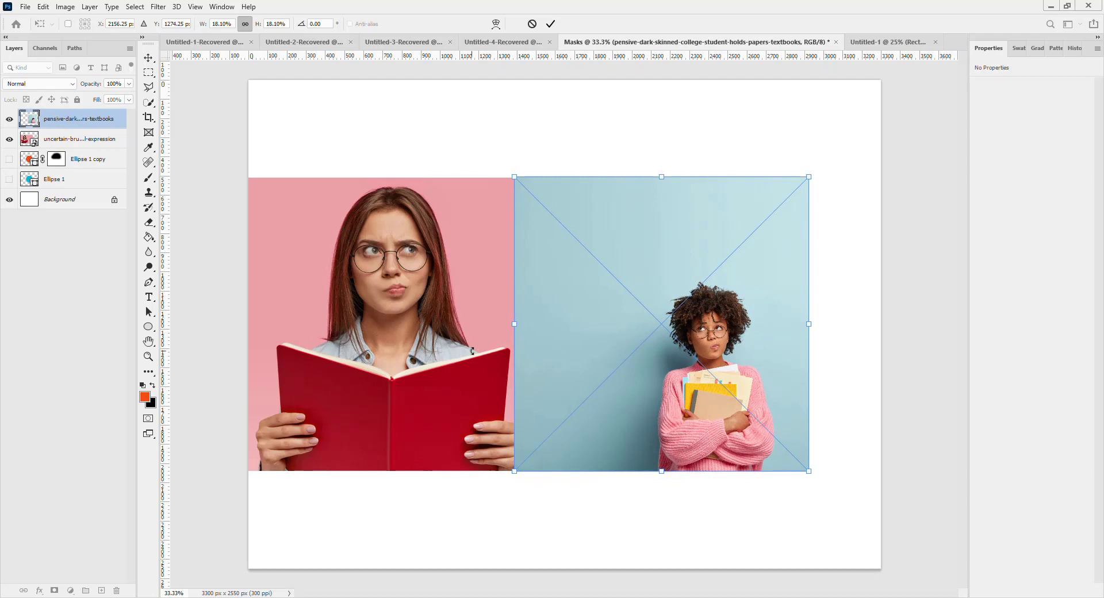
{"action": "key", "text": "Return"}
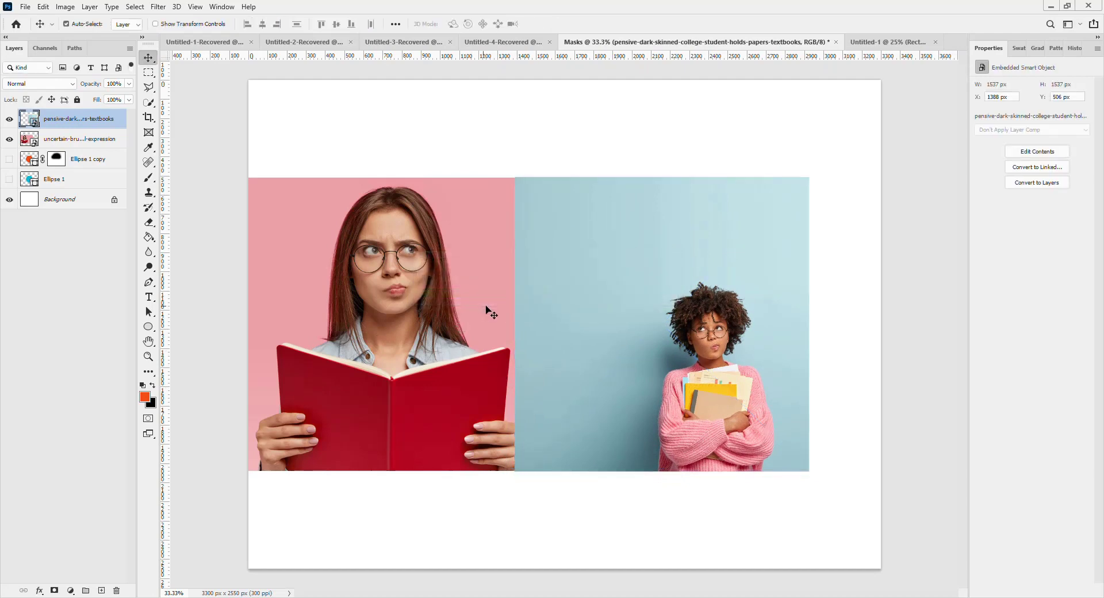
Scale both photos up together until they span the full canvas width, and deselect them.
{"action": "left_click", "coordinate": [482, 304], "text": "ctrl+shift"}
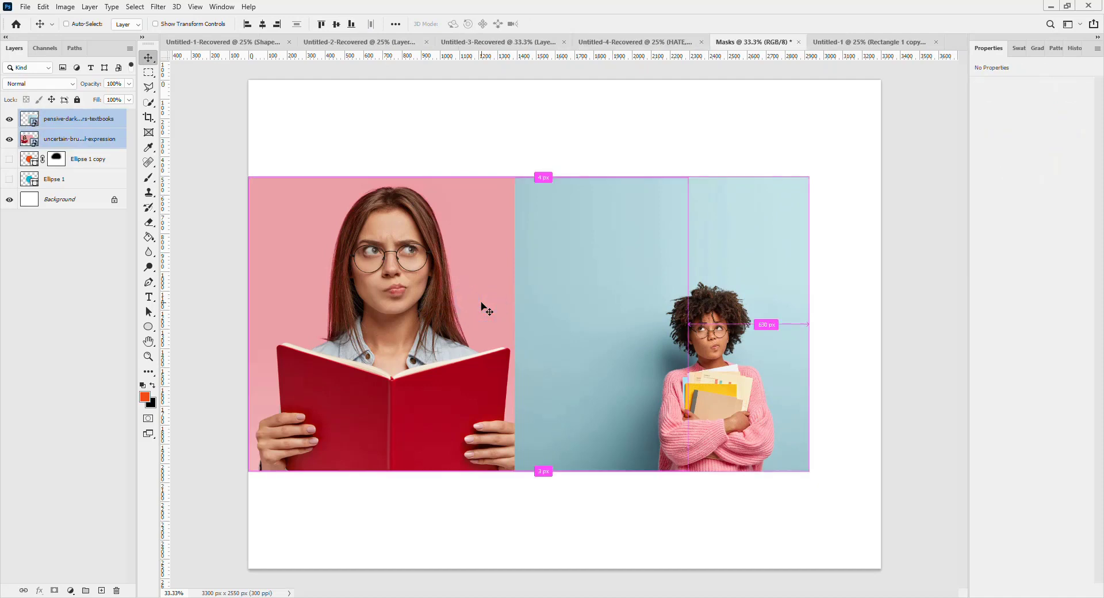
{"action": "key", "text": "ctrl+t"}
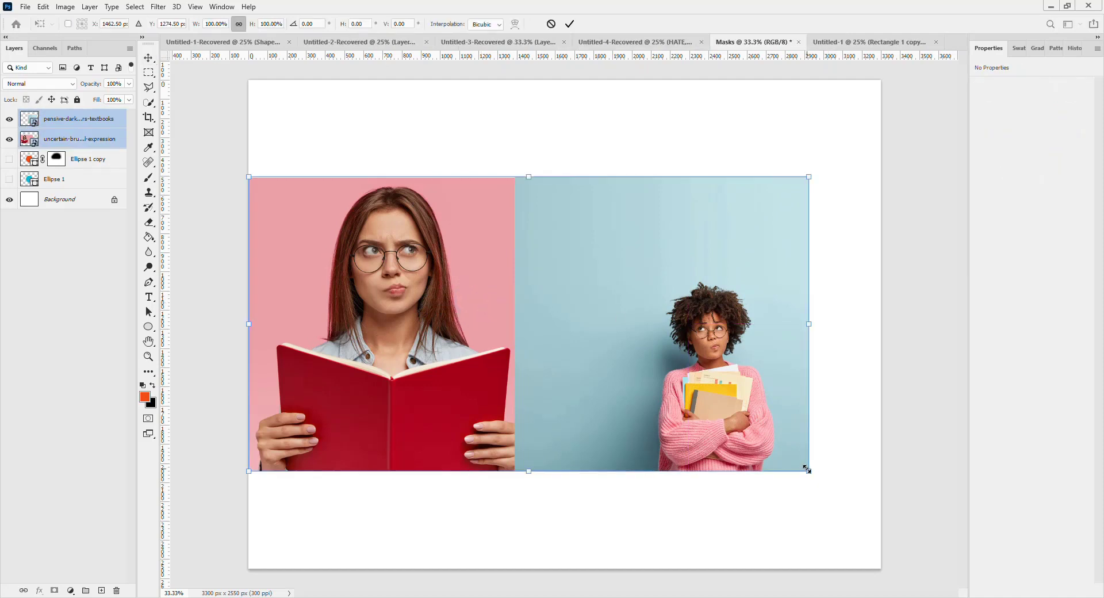
{"action": "left_click_drag", "start_coordinate": [807, 469], "coordinate": [884, 496]}
{"action": "key", "text": "Return"}
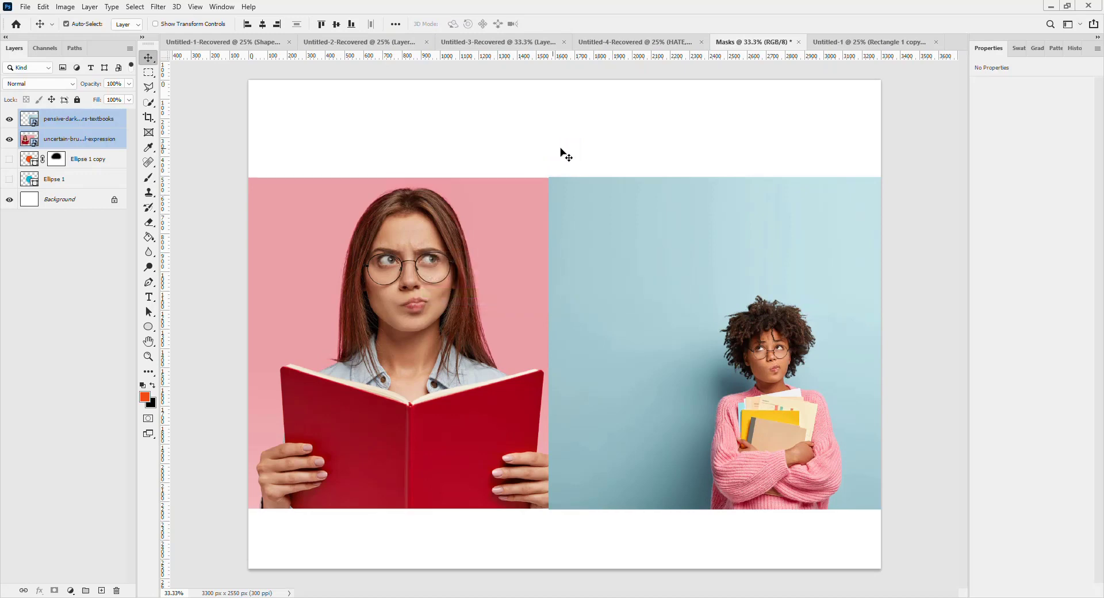
{"action": "left_click", "coordinate": [638, 143]}
Add a layer mask to the student photo's layer.
{"action": "left_click", "coordinate": [658, 200]}
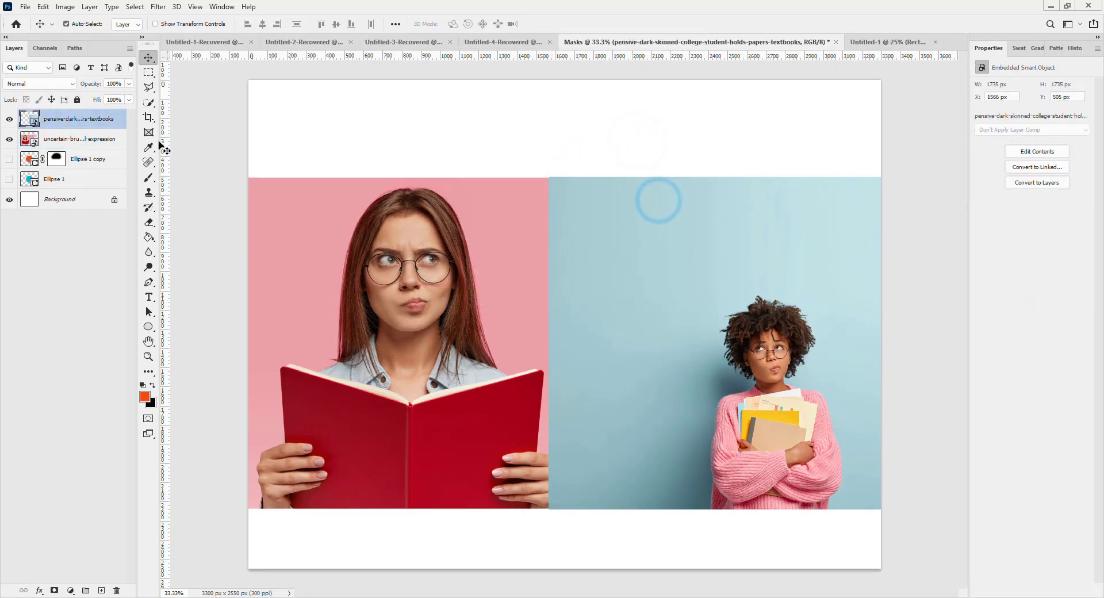
{"action": "left_click", "coordinate": [759, 327]}
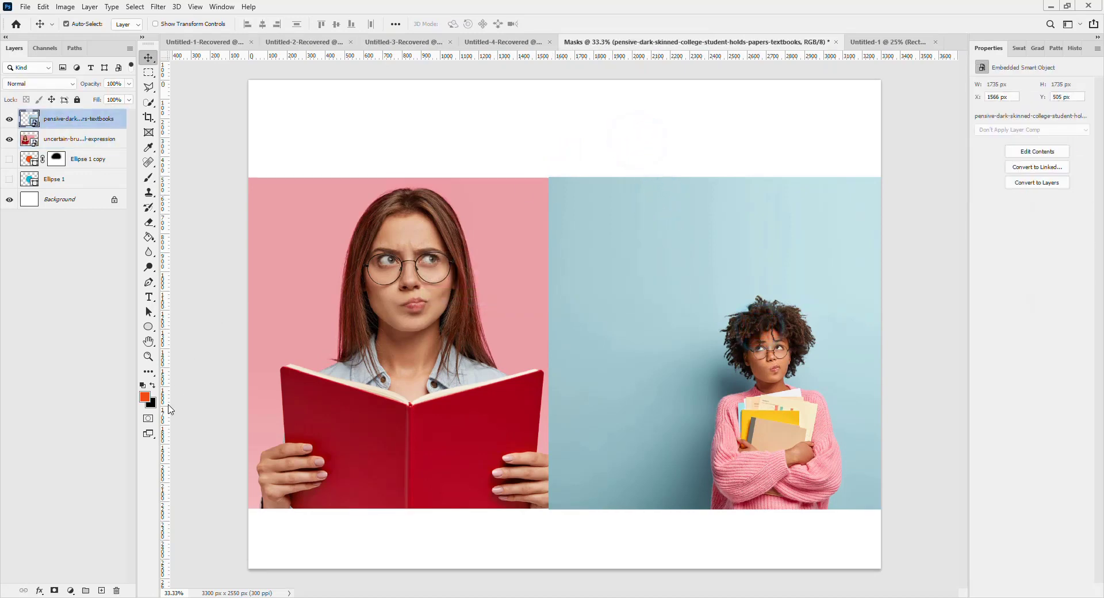
{"action": "left_click", "coordinate": [54, 590]}
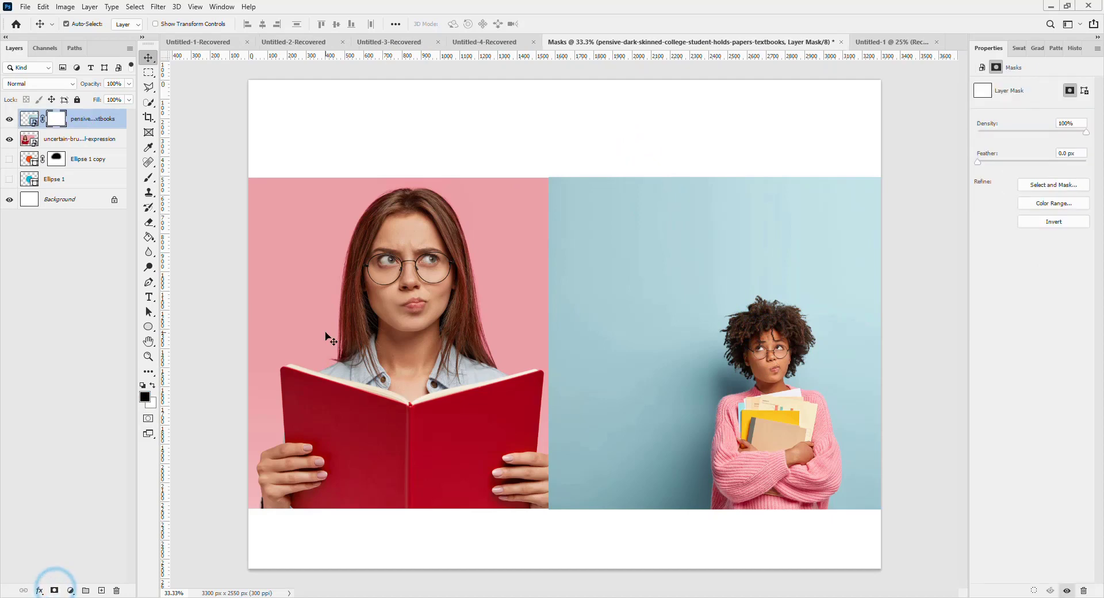
Paint black on the student photo's mask along the seam with a soft 1200 px brush to blend it into the pink photo.
{"action": "key", "text": "b"}
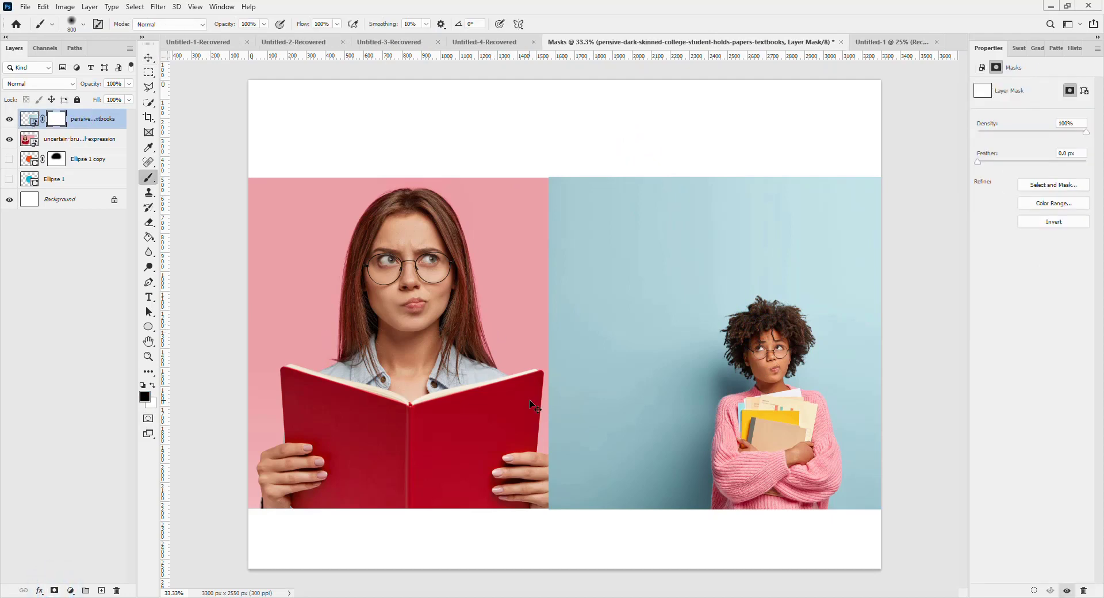
{"action": "key", "text": "]"}
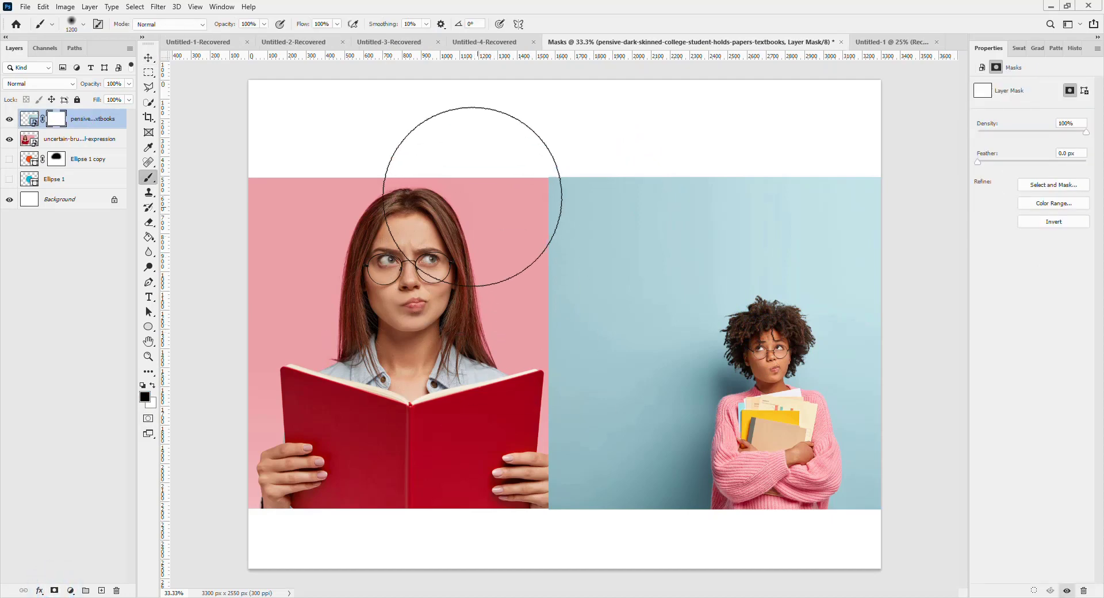
{"action": "mouse_move", "coordinate": [462, 194]}
{"action": "left_mouse_down"}
{"action": "mouse_move", "coordinate": [493, 409]}
{"action": "mouse_move", "coordinate": [478, 209]}
{"action": "mouse_move", "coordinate": [501, 468]}
{"action": "mouse_move", "coordinate": [466, 429]}
{"action": "mouse_move", "coordinate": [473, 454]}
{"action": "mouse_move", "coordinate": [485, 187]}
{"action": "mouse_move", "coordinate": [522, 154]}
{"action": "mouse_move", "coordinate": [494, 217]}
{"action": "mouse_move", "coordinate": [508, 278]}
{"action": "mouse_move", "coordinate": [487, 427]}
{"action": "mouse_move", "coordinate": [514, 537]}
{"action": "mouse_move", "coordinate": [403, 516]}
{"action": "mouse_move", "coordinate": [463, 394]}
{"action": "left_mouse_up"}
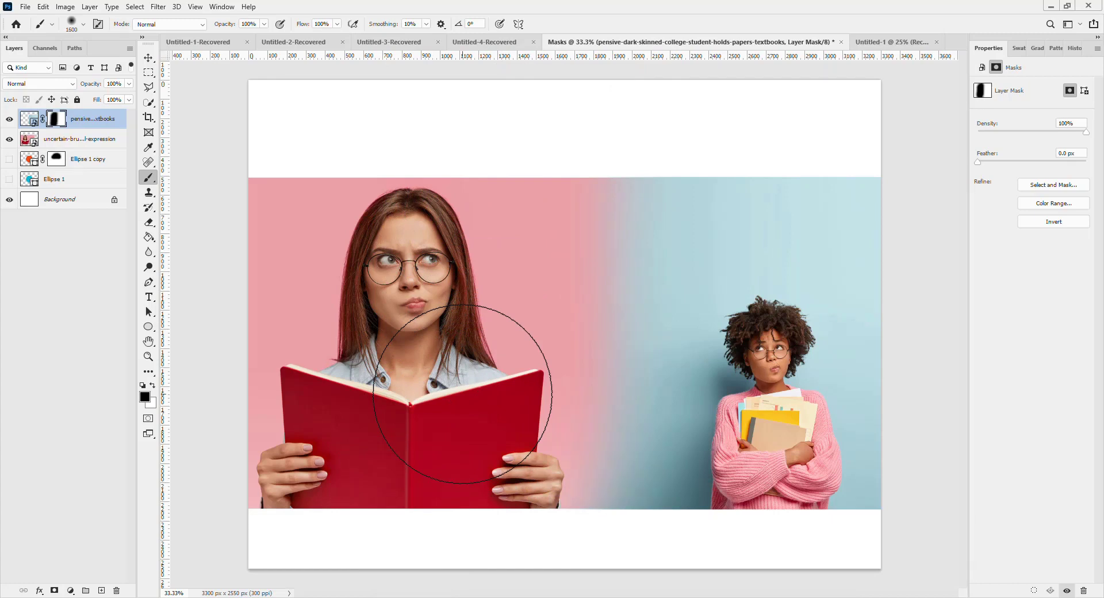
Refine the blend on the mask with a soft black 1600 px brush, undoing the first stroke near the top, and deselect the layer.
{"action": "key", "text": "bracketright"}
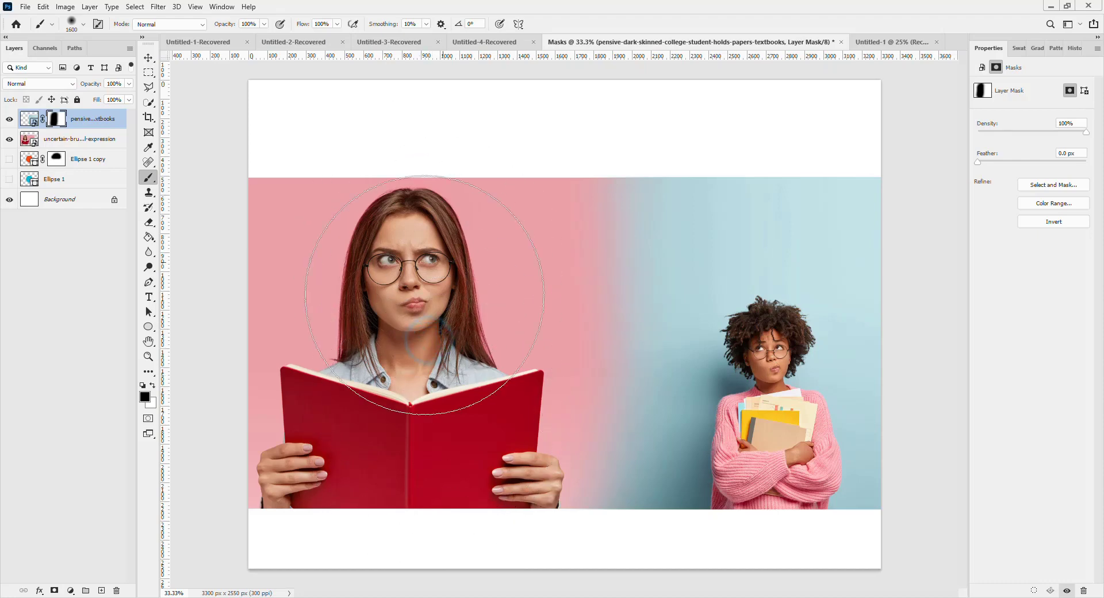
{"action": "left_click_drag", "start_coordinate": [542, 205], "coordinate": [591, 187]}
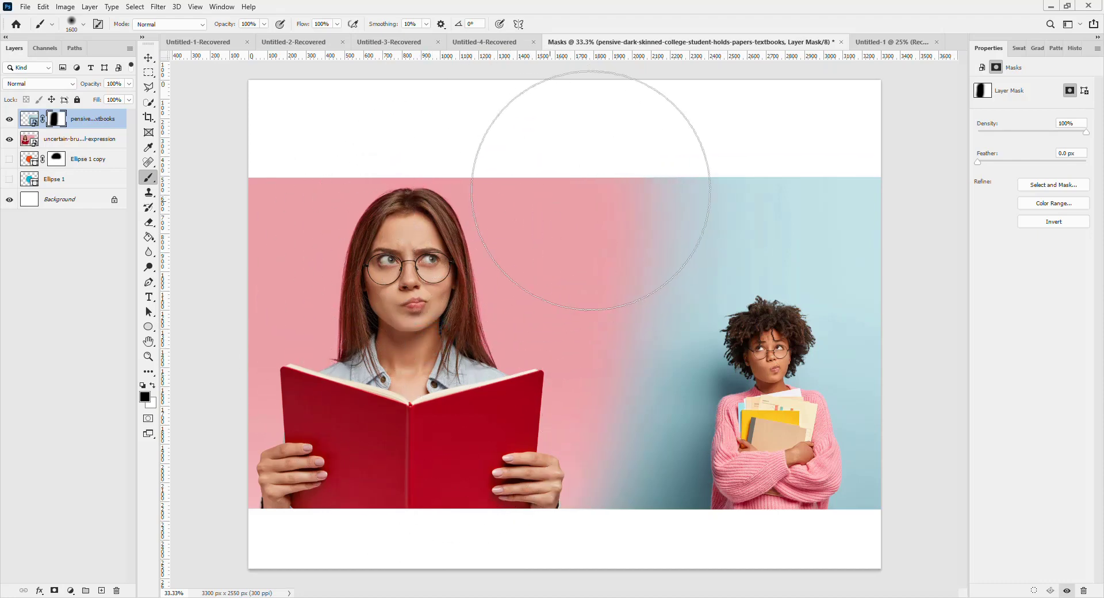
{"action": "key", "text": "ctrl+z"}
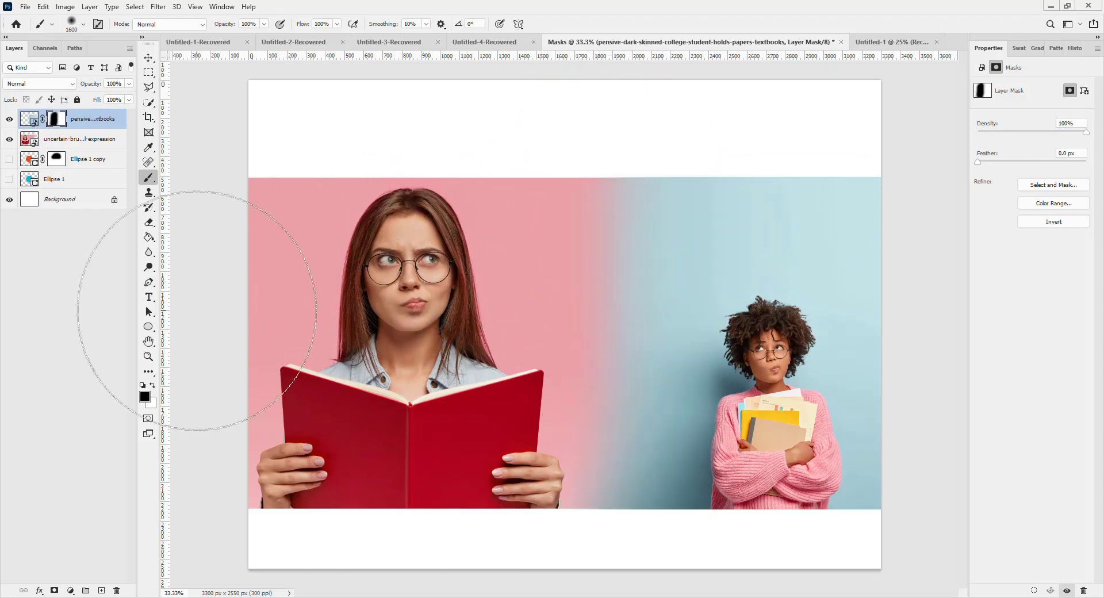
{"action": "left_click", "coordinate": [506, 271]}
{"action": "left_click", "coordinate": [518, 446]}
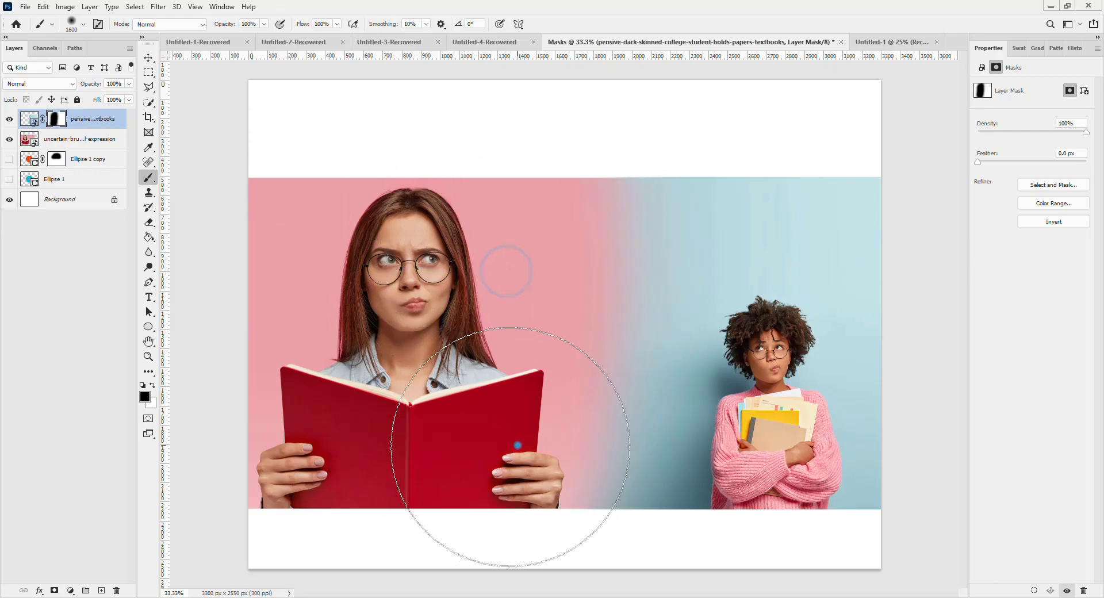
{"action": "left_click", "coordinate": [493, 506]}
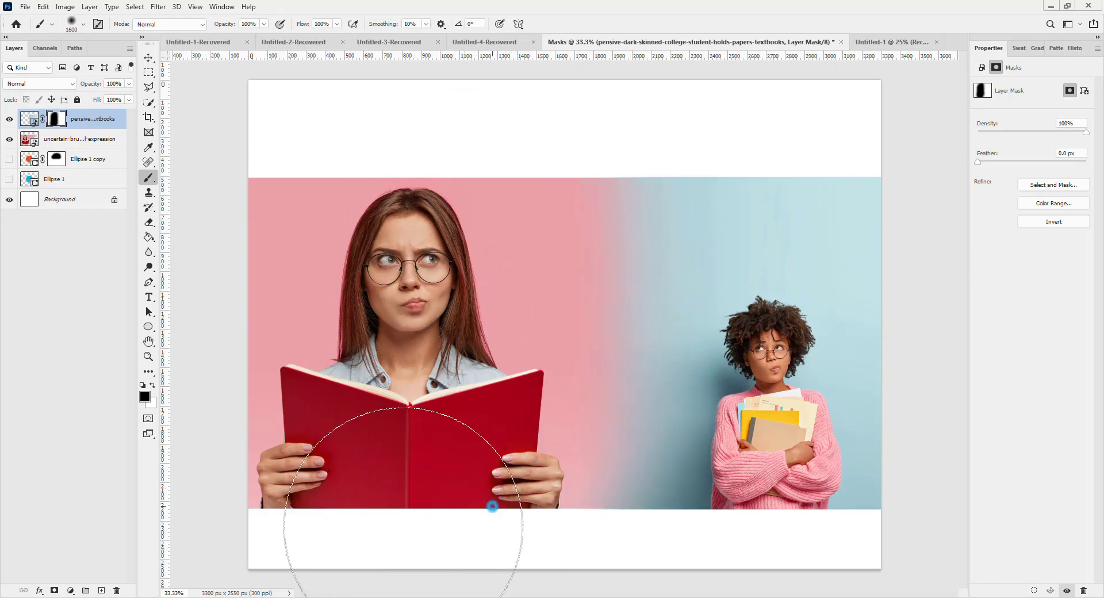
{"action": "key", "text": "v"}
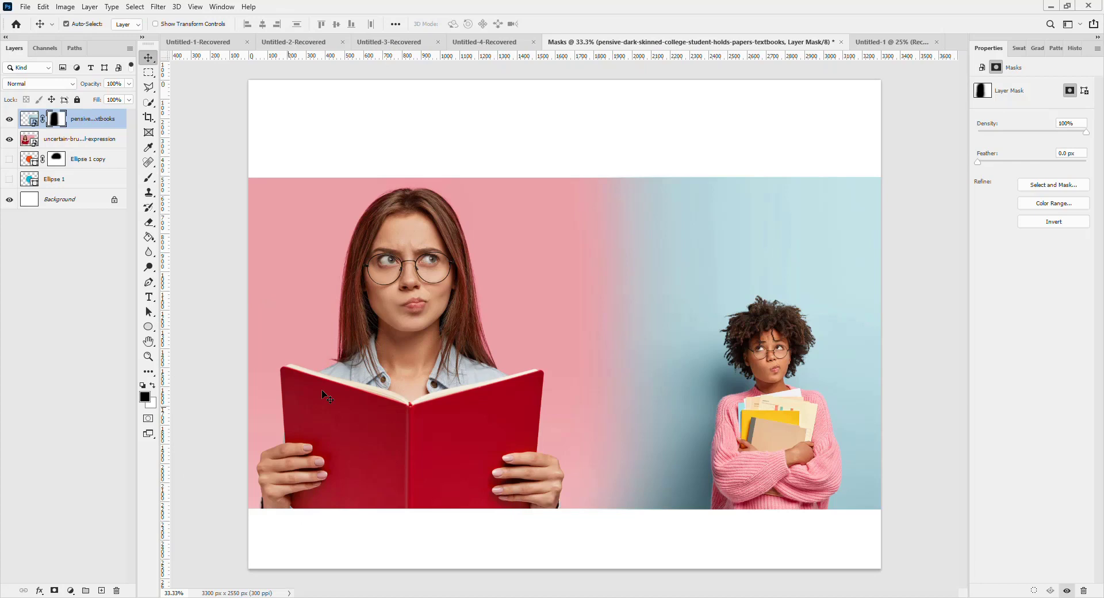
{"action": "left_click", "coordinate": [928, 184]}
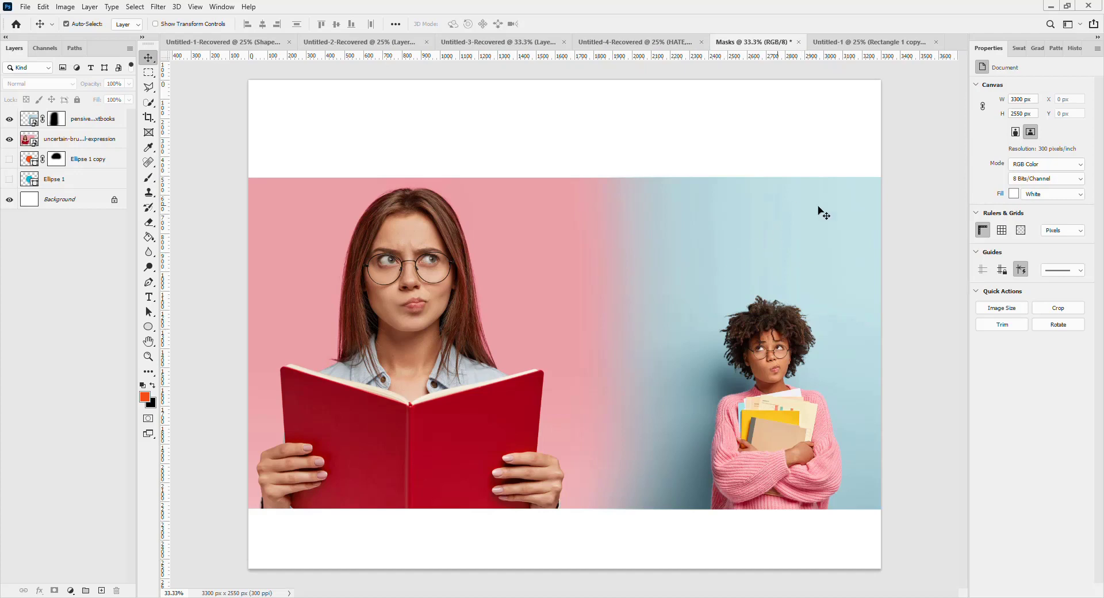
Select both blended photos and move them together slightly above the canvas centre, and deselect them.
{"action": "left_click", "coordinate": [487, 253]}
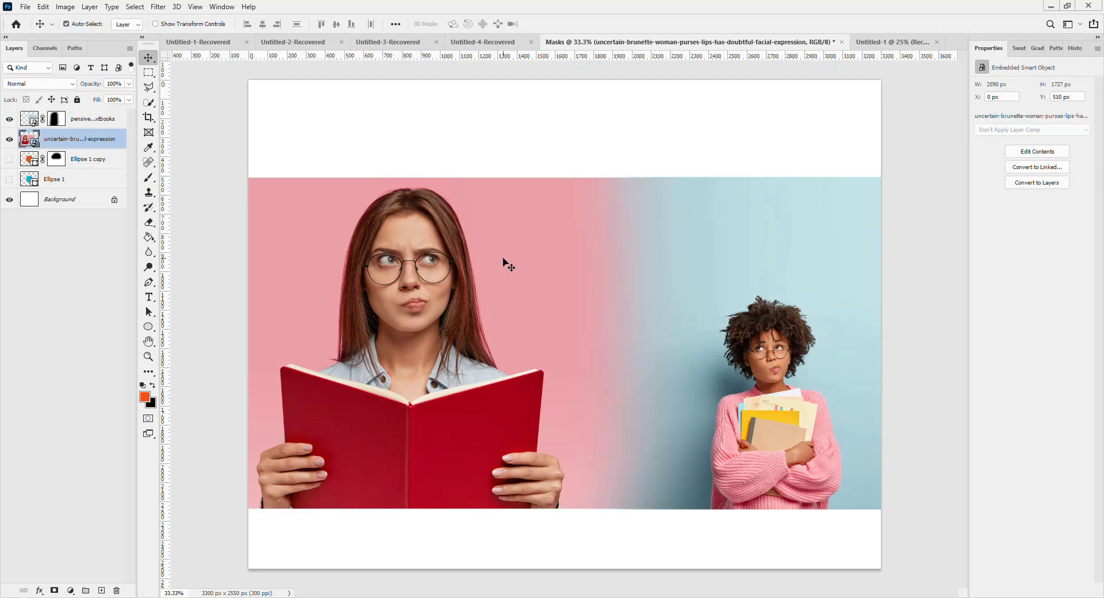
{"action": "left_click", "coordinate": [497, 127], "text": "shift"}
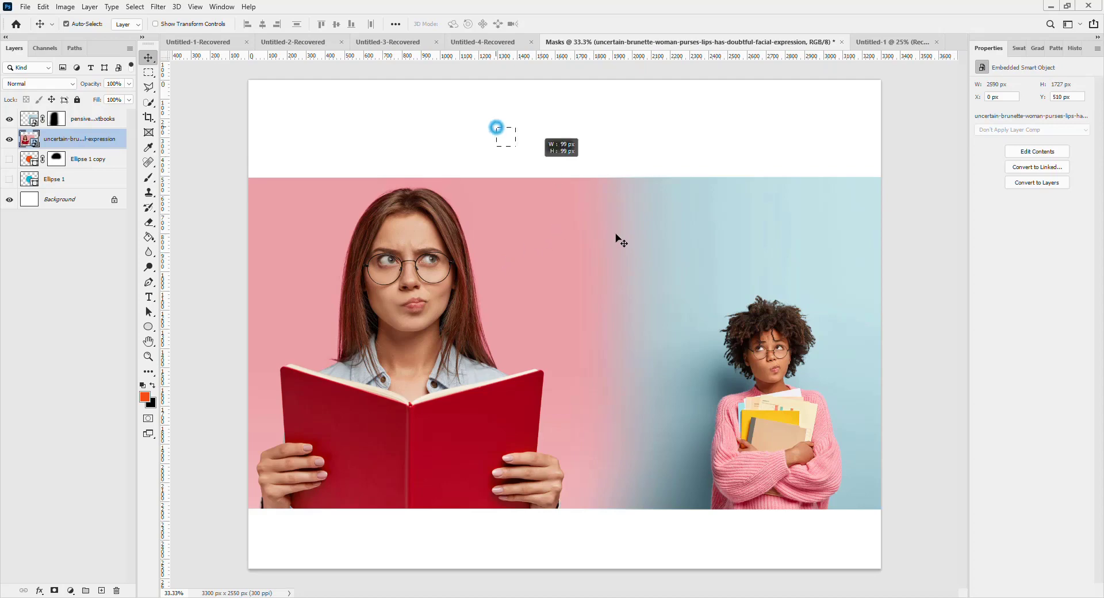
{"action": "left_click_drag", "start_coordinate": [571, 266], "coordinate": [571, 239]}
{"action": "left_click", "coordinate": [479, 114]}
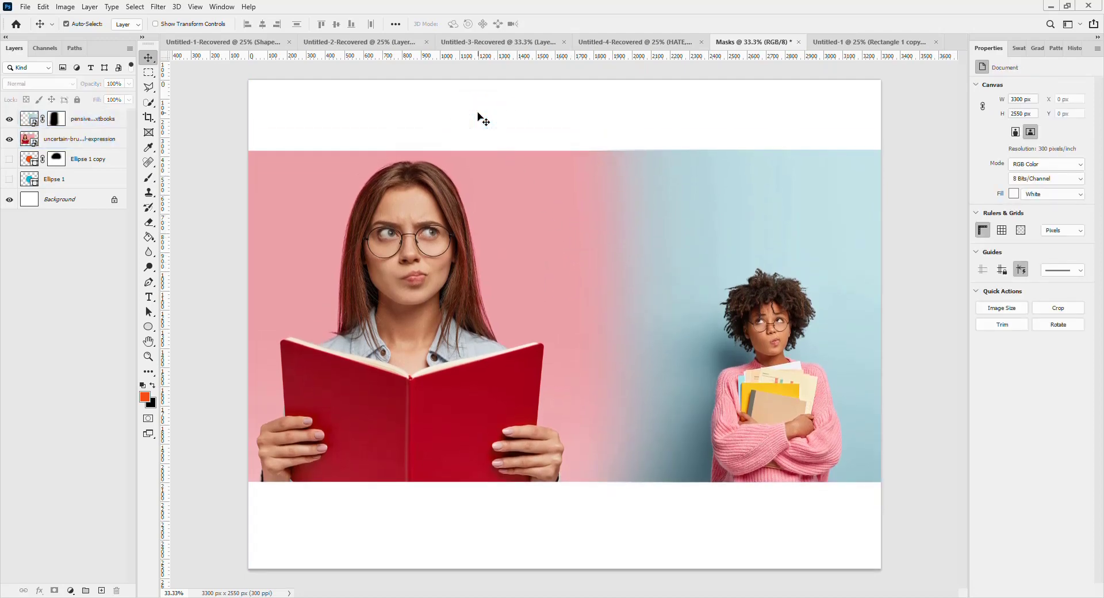
{"action": "left_click_drag", "start_coordinate": [476, 111], "coordinate": [691, 281]}
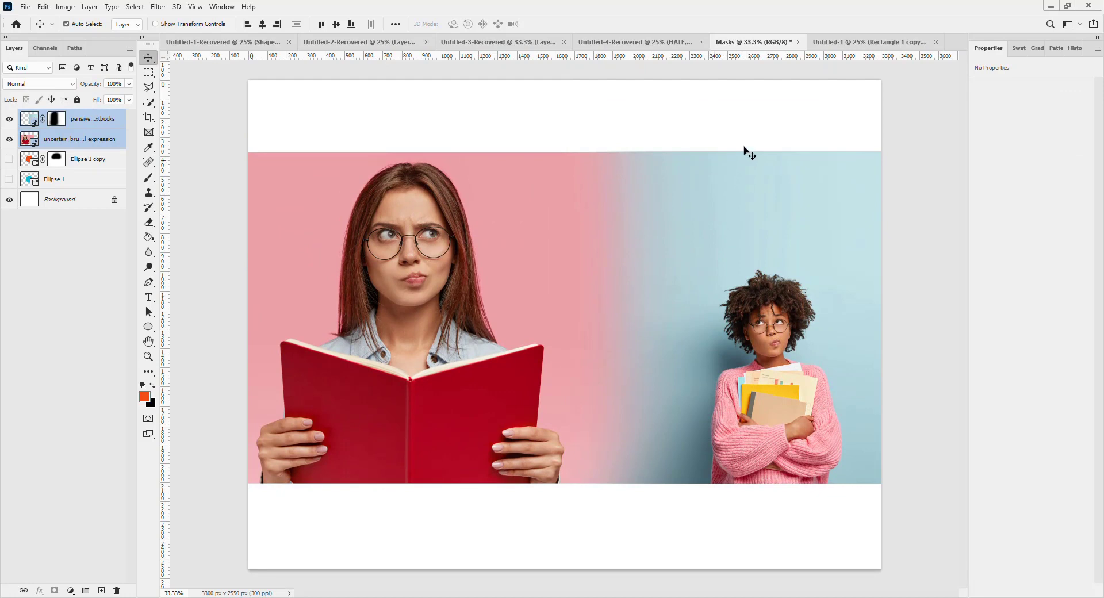
{"action": "left_click", "coordinate": [751, 126]}
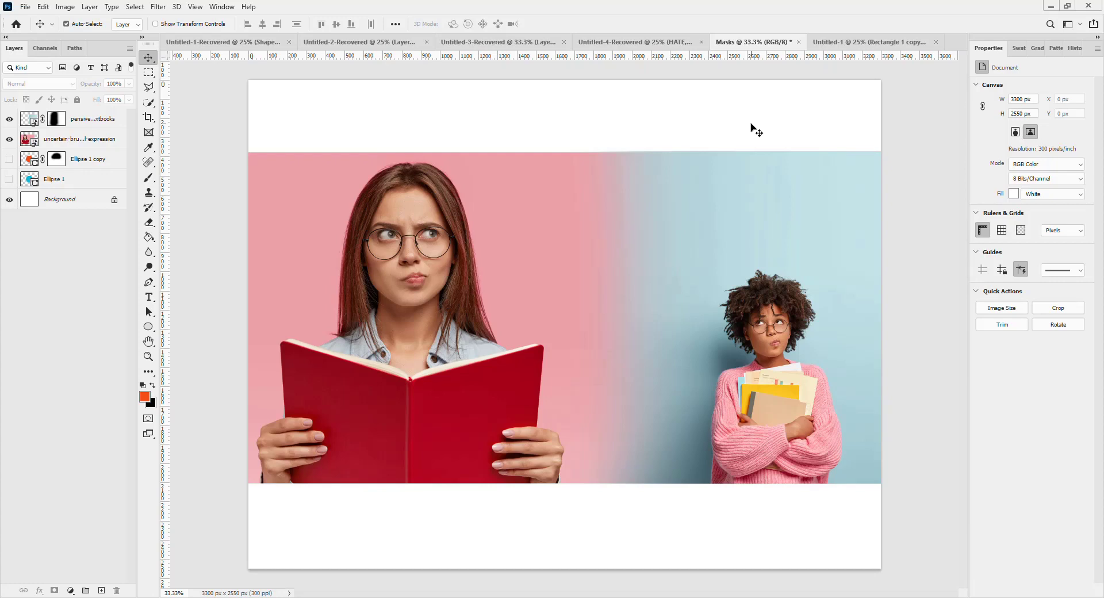
Switch to Chrome, search for brusheezy, open the Brusheezy website and look over its free Photoshop brushes and graphics.
{"action": "left_click", "coordinate": [696, 115]}
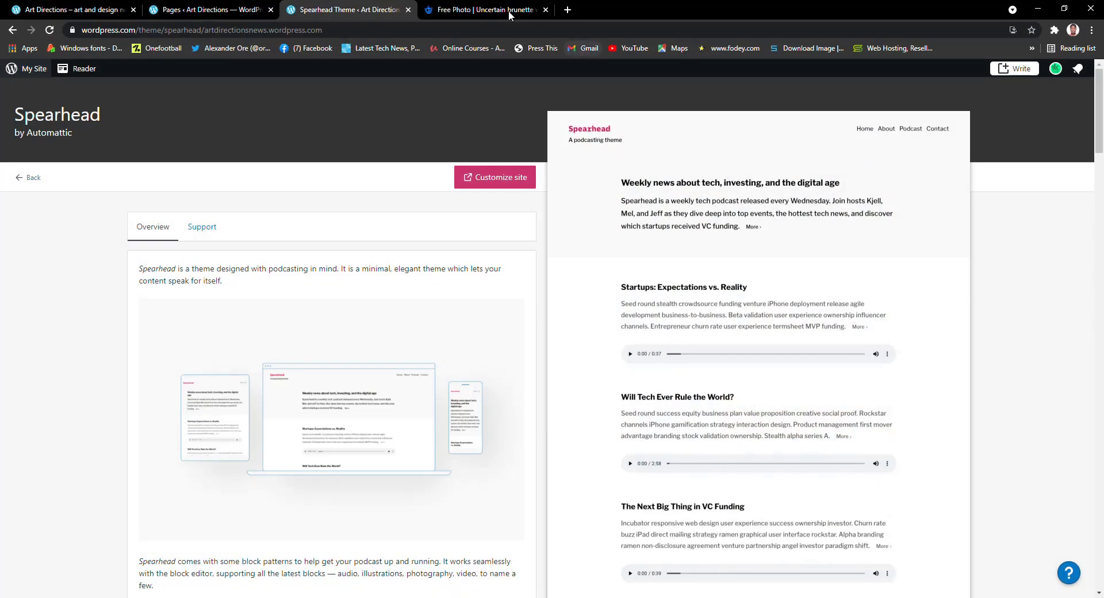
{"action": "left_click", "coordinate": [459, 30]}
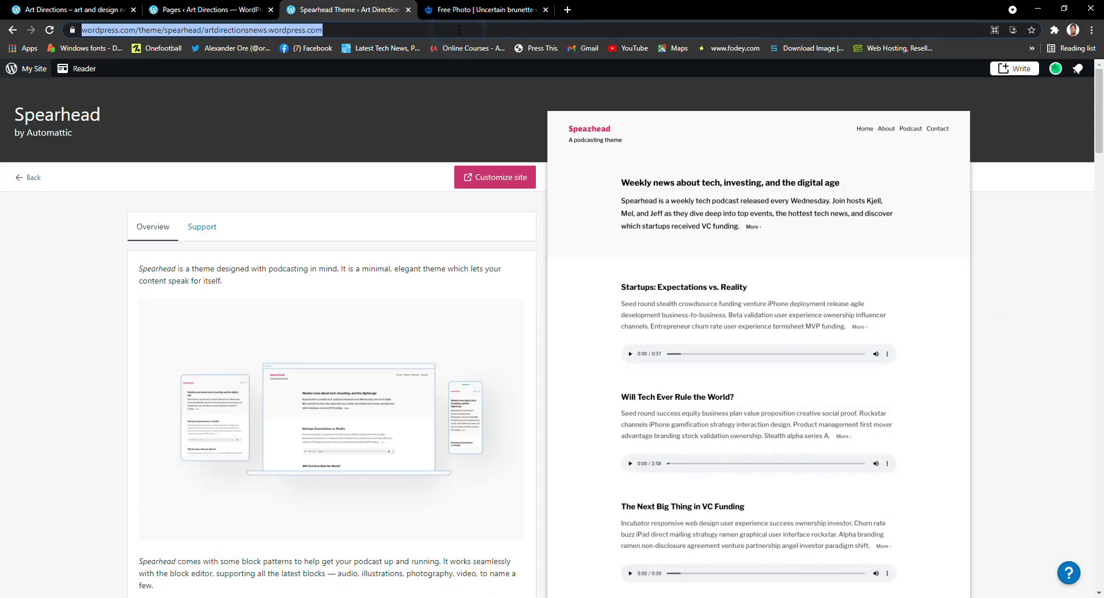
{"action": "type", "text": "brush"}
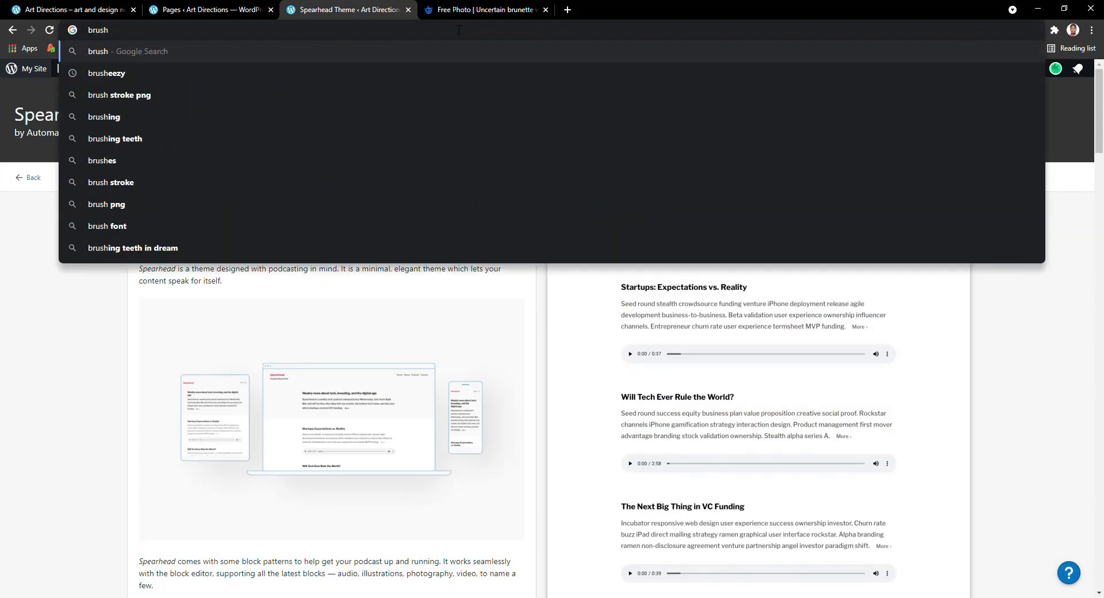
{"action": "left_click", "coordinate": [134, 70]}
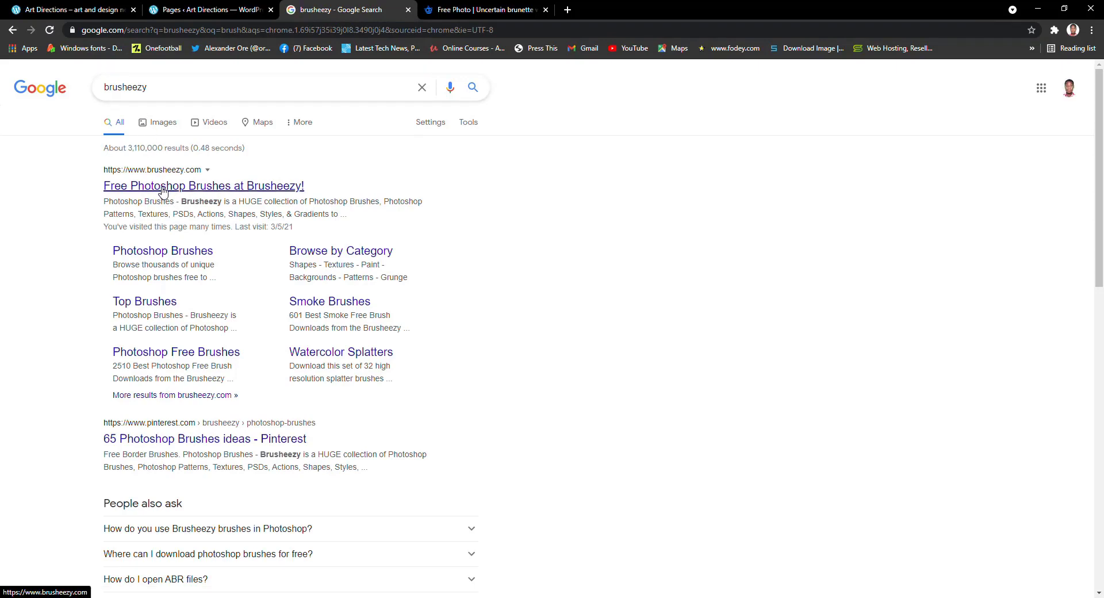
{"action": "left_click", "coordinate": [163, 191]}
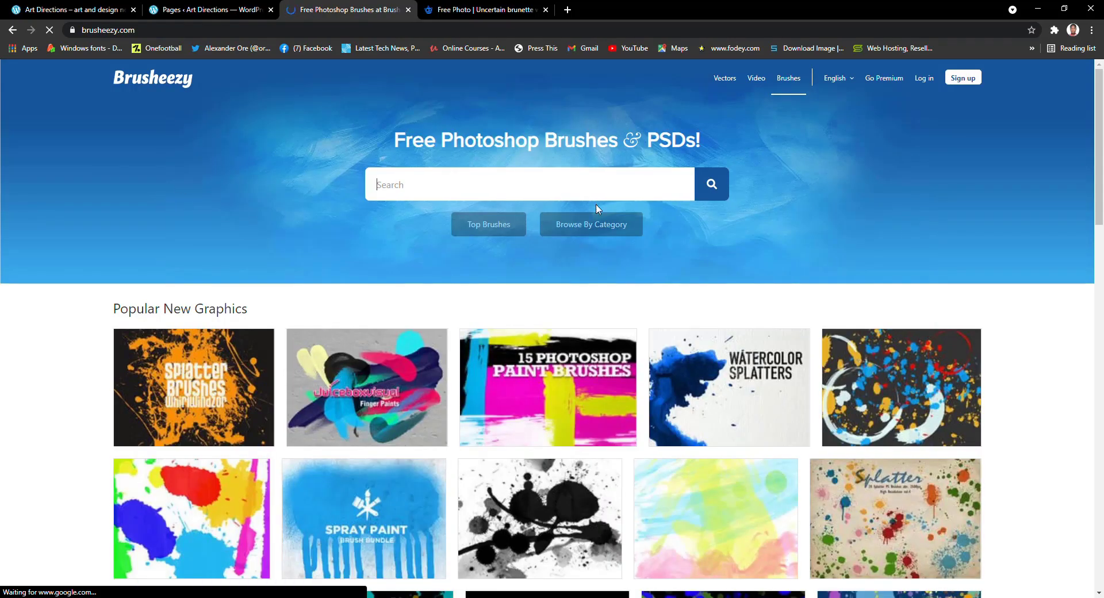
{"action": "scroll", "coordinate": [625, 380], "scroll_direction": "down", "scroll_amount": 12}
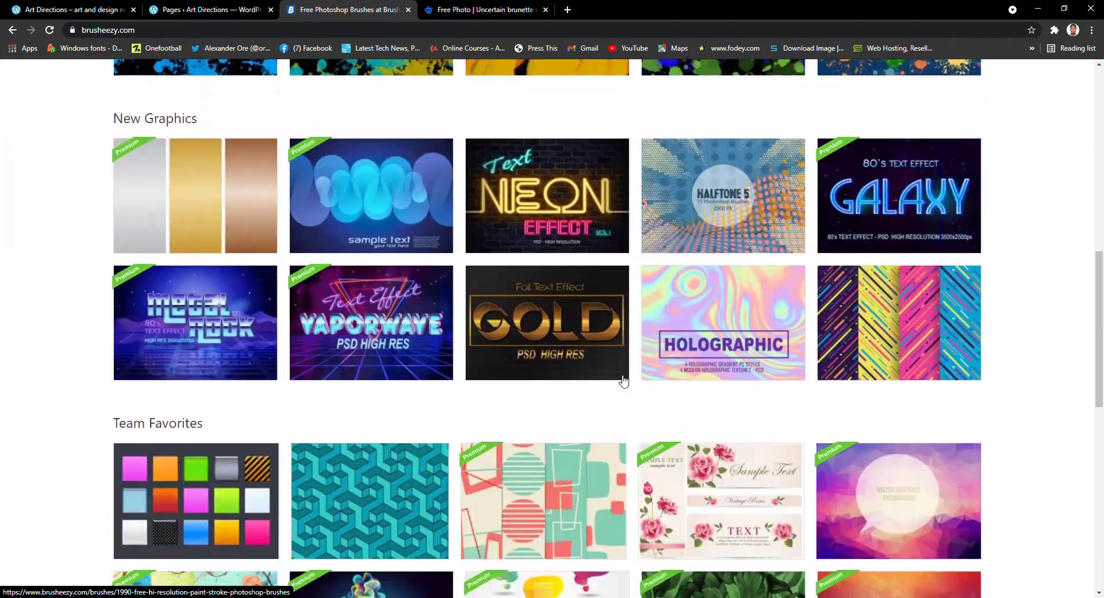
{"action": "scroll", "coordinate": [625, 381], "scroll_direction": "up", "scroll_amount": 12}
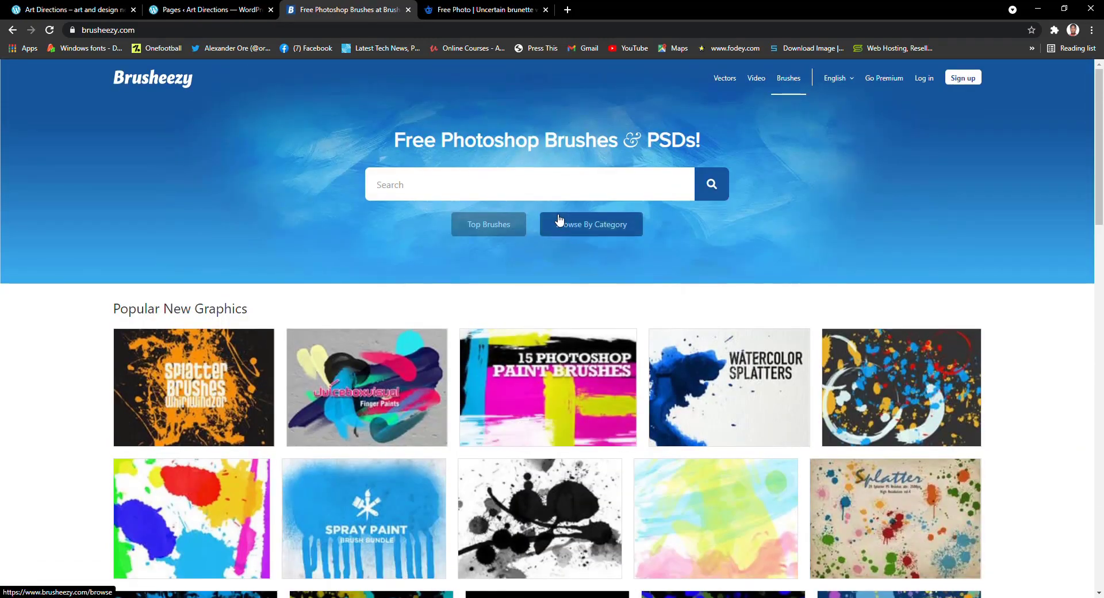
Glance at the open Freepik and WordPress pages, minimise the browser and return to Photoshop.
{"action": "left_click", "coordinate": [469, 10]}
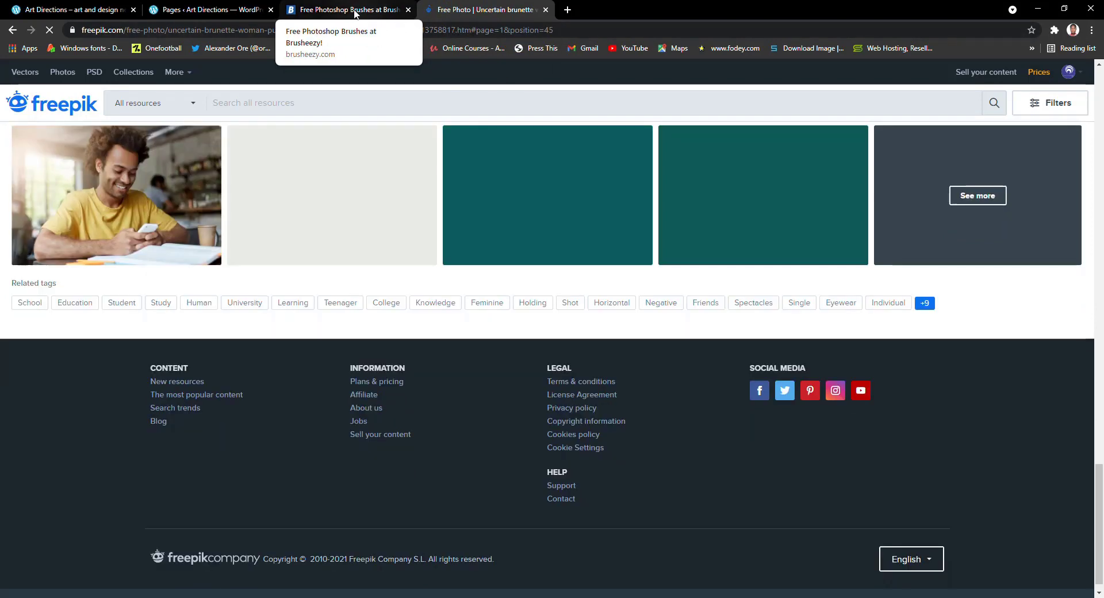
{"action": "left_click", "coordinate": [233, 10]}
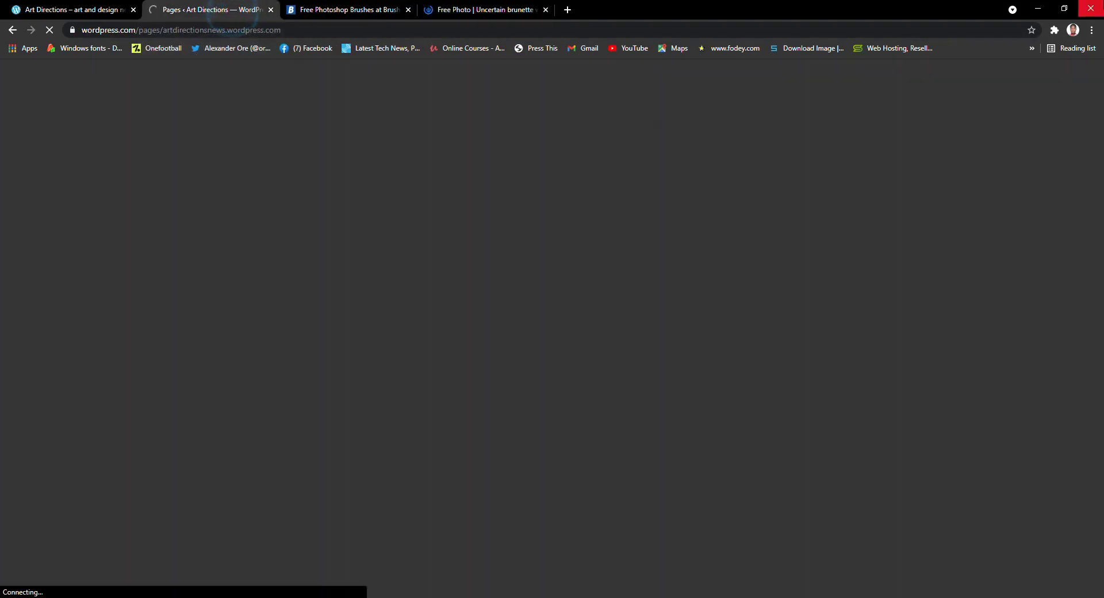
{"action": "left_click", "coordinate": [1042, 7]}
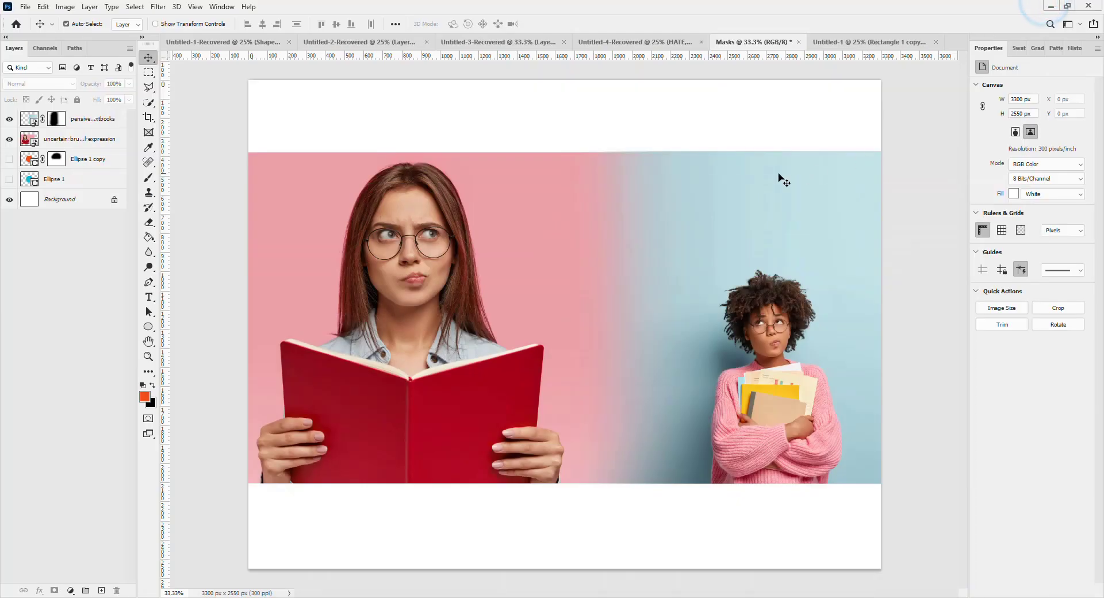
{"action": "left_click", "coordinate": [589, 93]}
{"action": "mouse_move", "coordinate": [493, 597]}
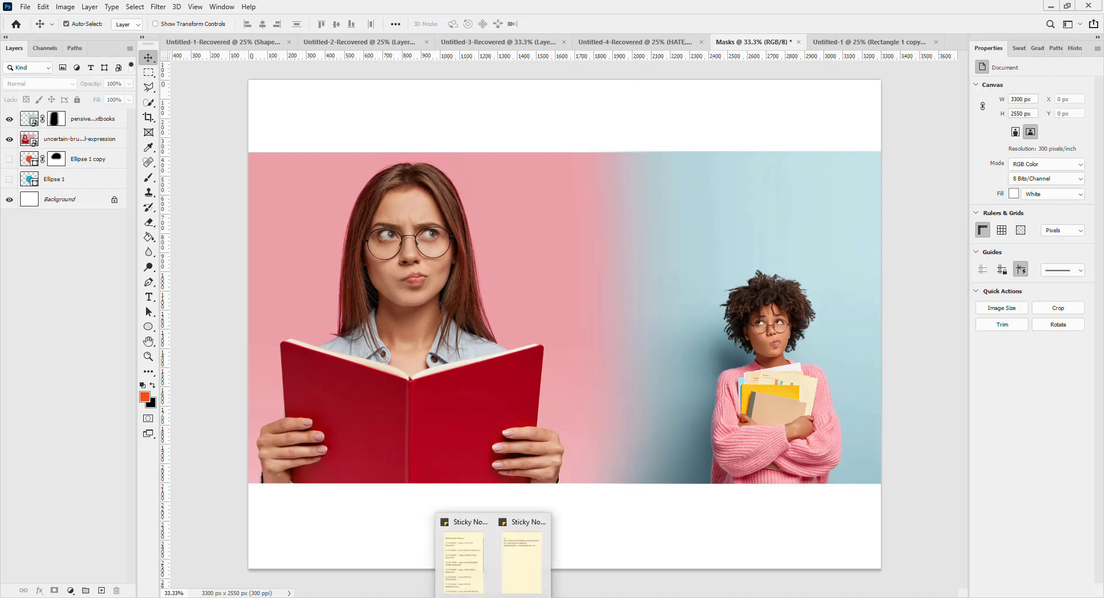
{"action": "mouse_move", "coordinate": [466, 578]}
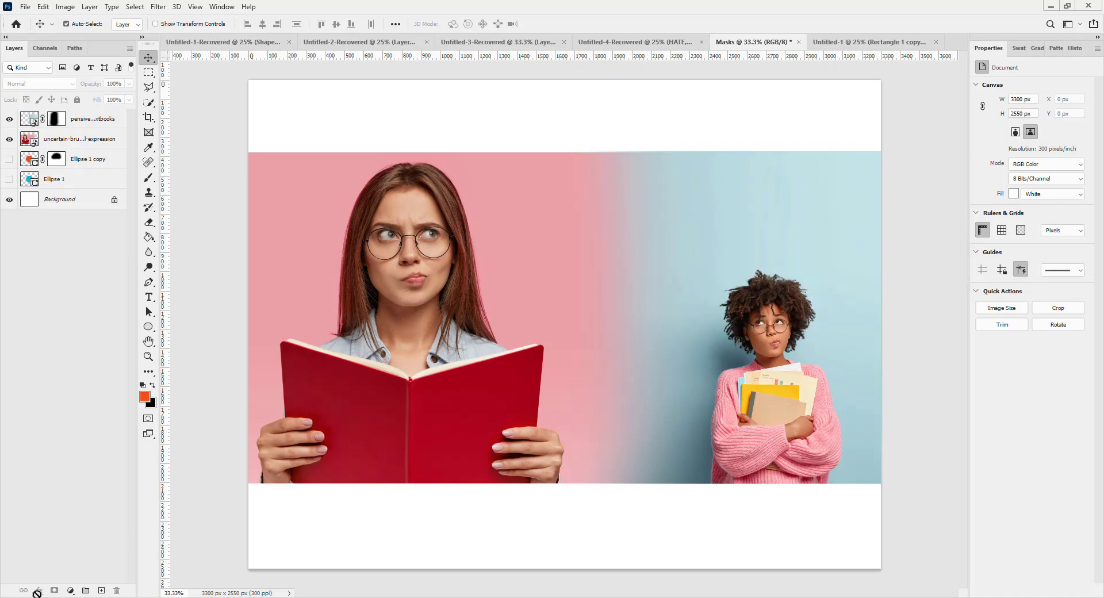
{"action": "left_click", "coordinate": [189, 379]}
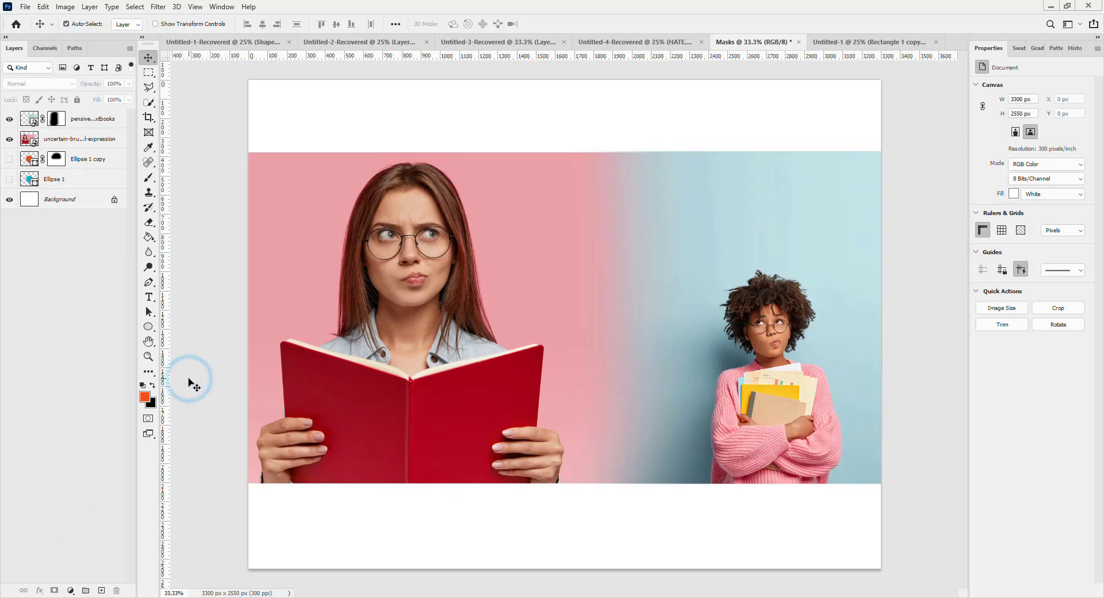